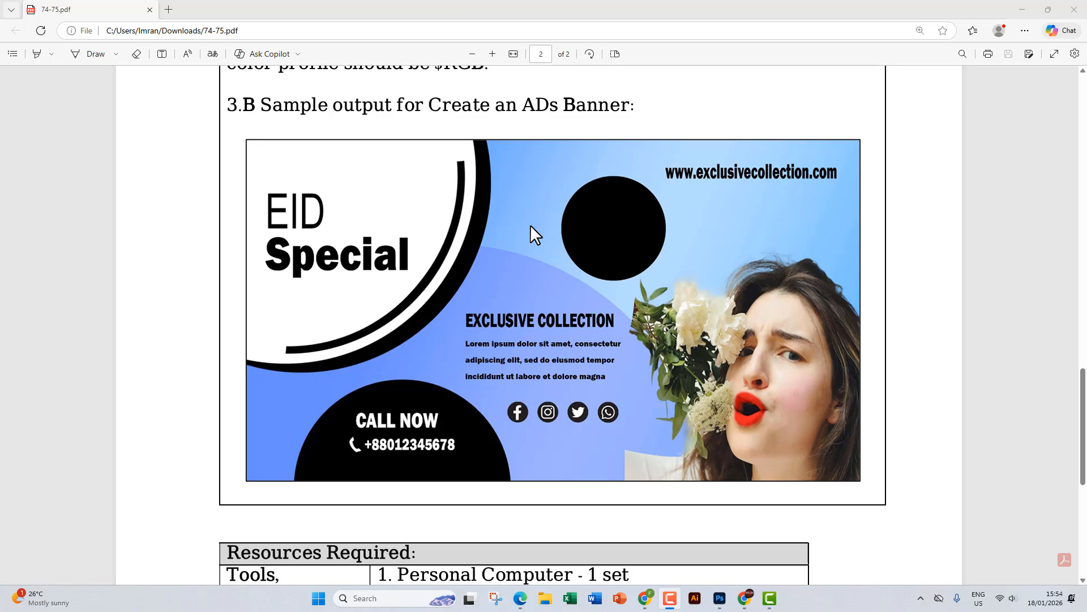
Read the ADs Banner instructions in the PDF, noting the document name, size, resolution, color mode and margin
scroll(530, 225, "up", 10)
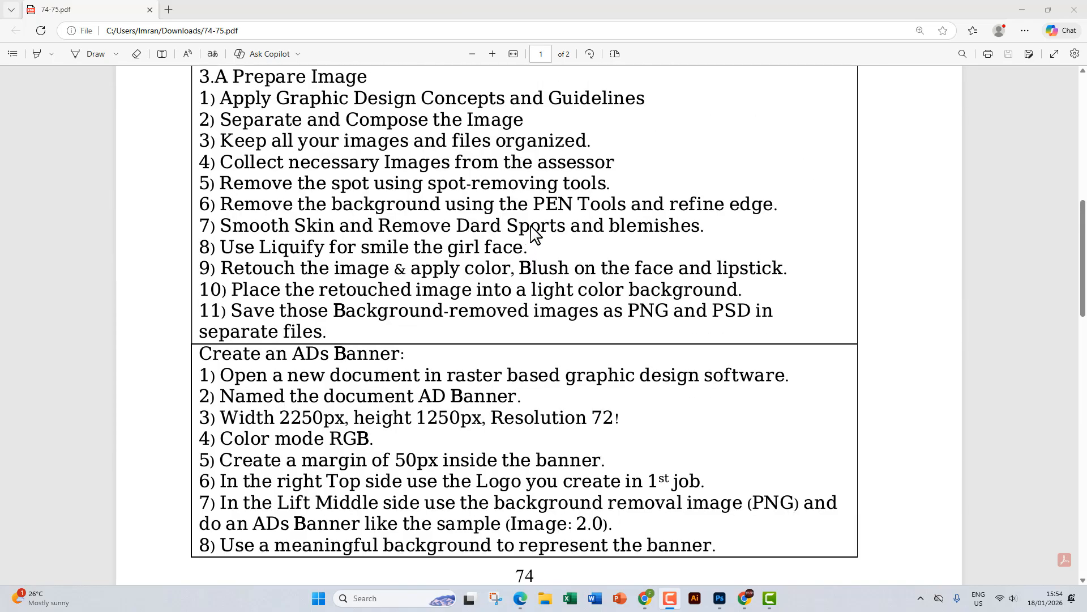
scroll(531, 229, "down", 3)
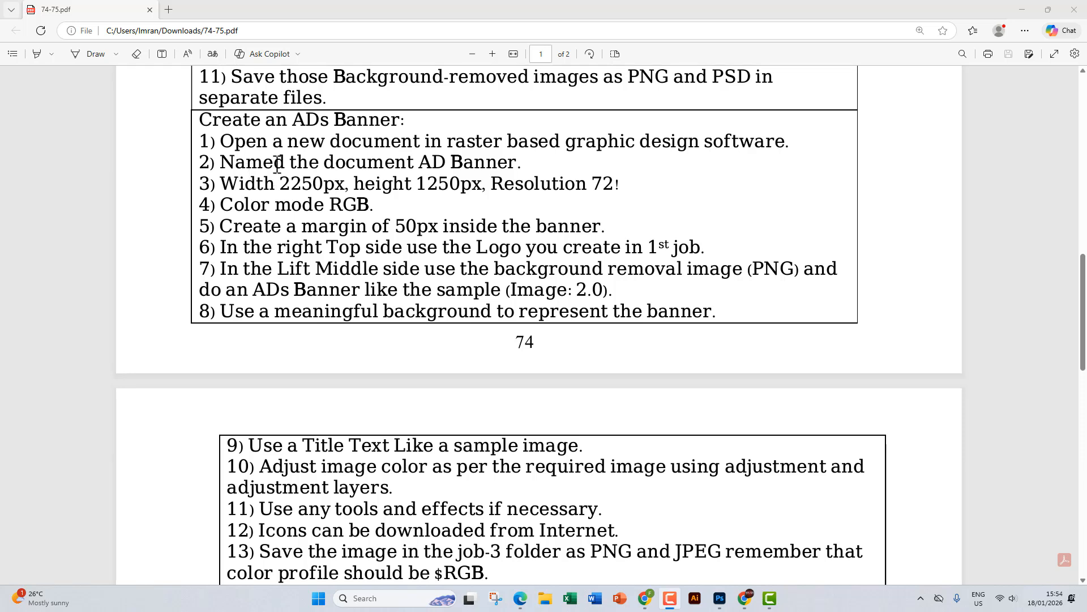
left_click_drag(420, 162, 513, 160)
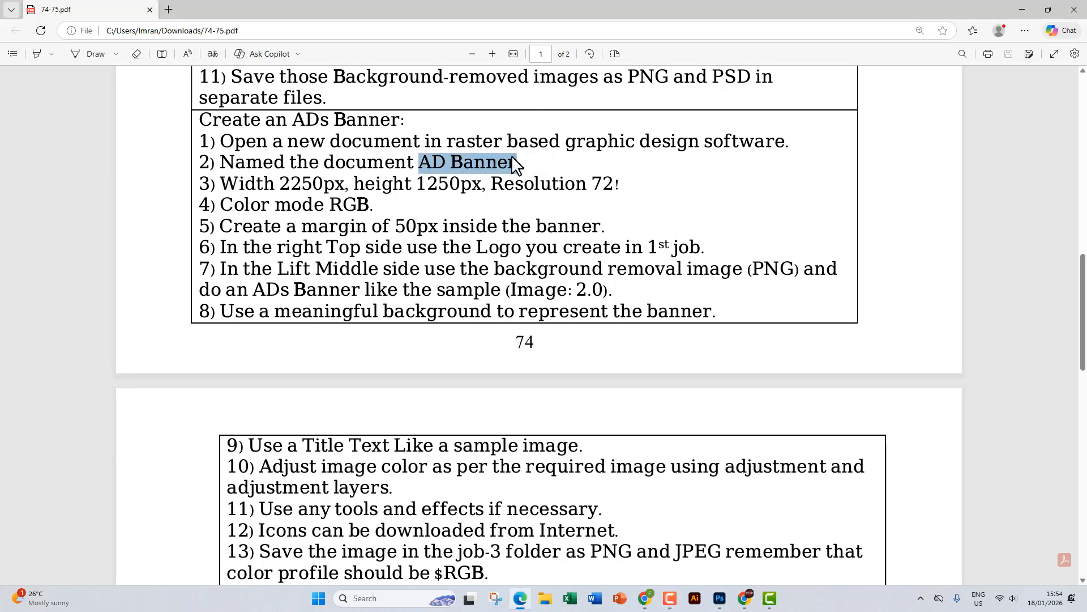
left_click(239, 185)
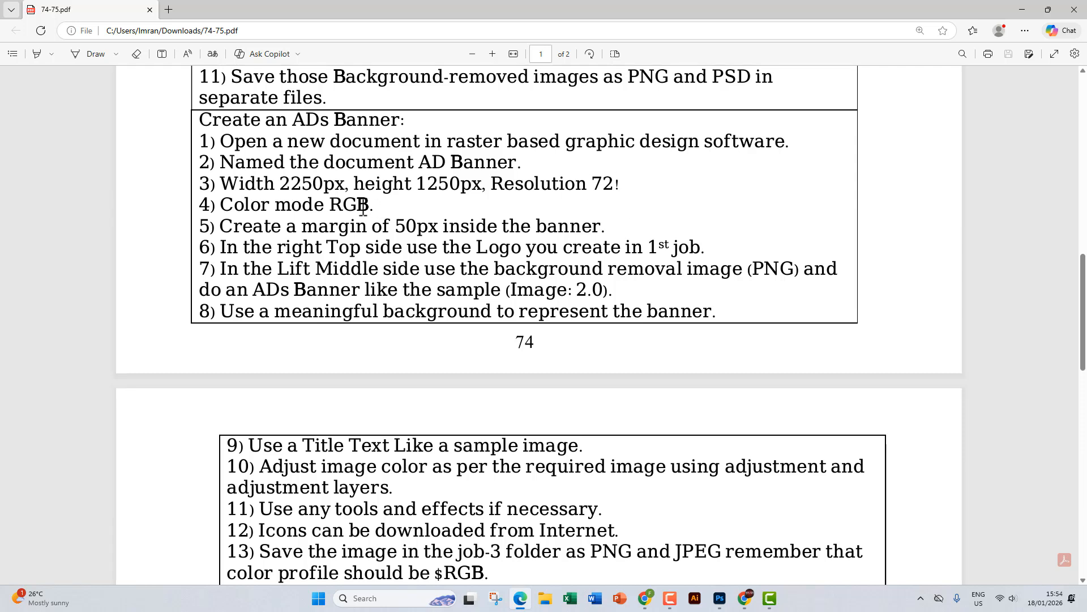
left_click_drag(396, 226, 589, 225)
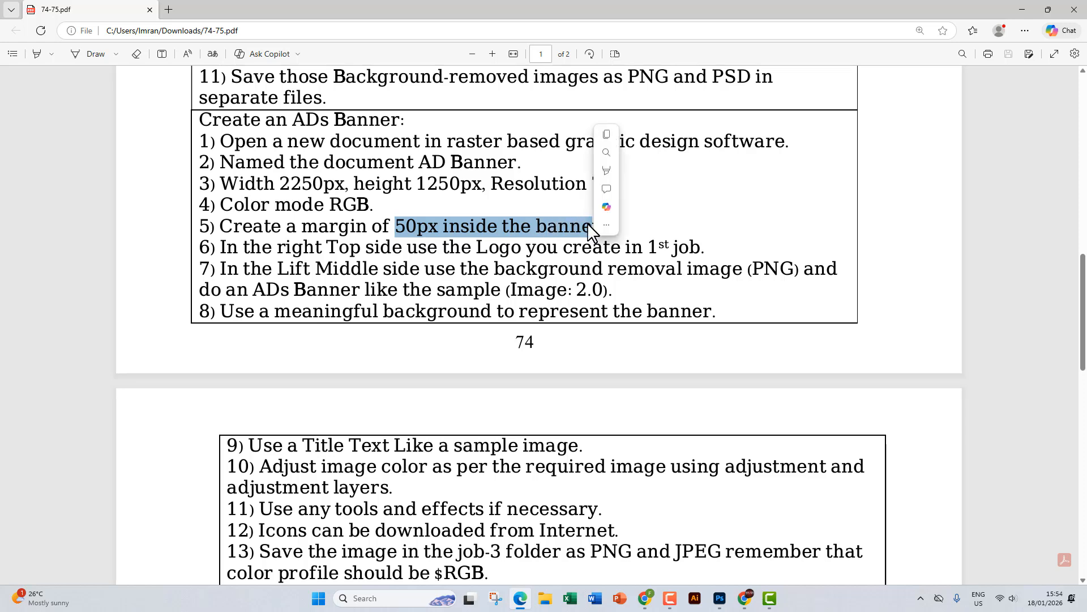
left_click(479, 225)
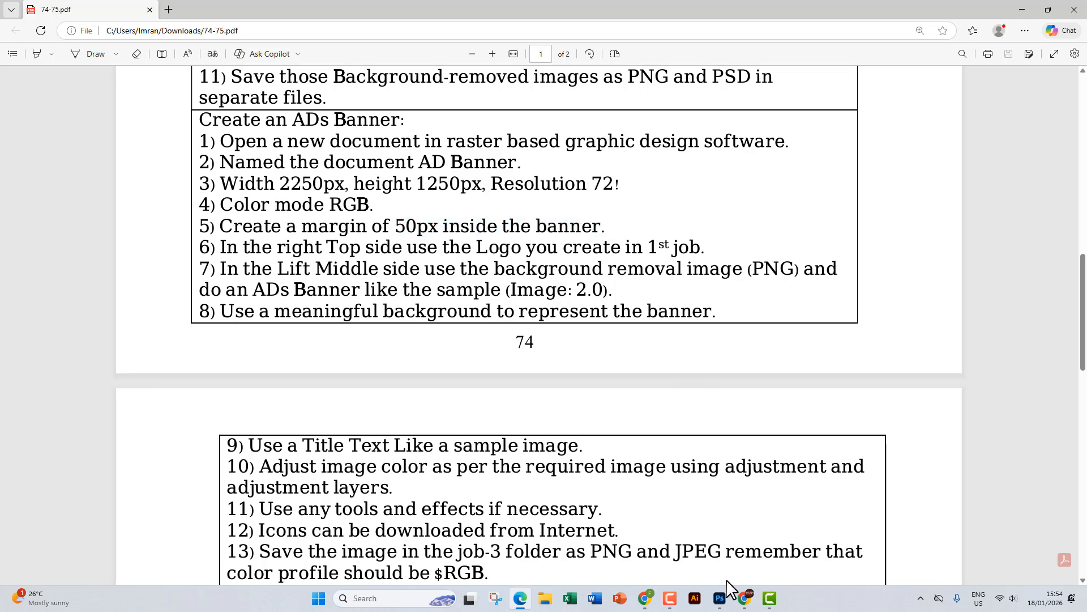
Switch to Photoshop and start a new document named AD Banner
left_click(722, 596)
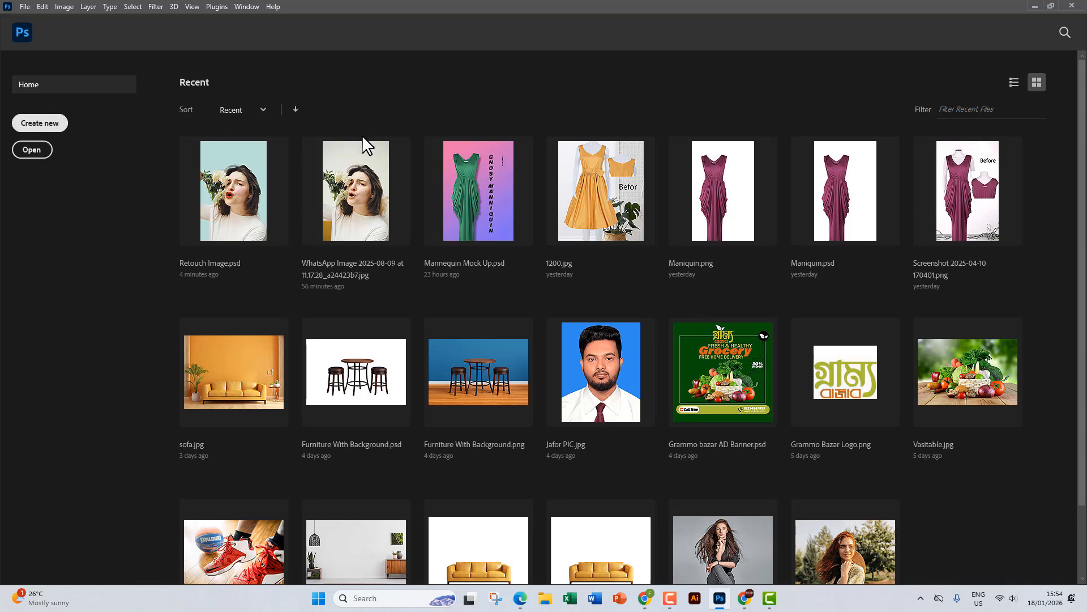
key("ctrl+n")
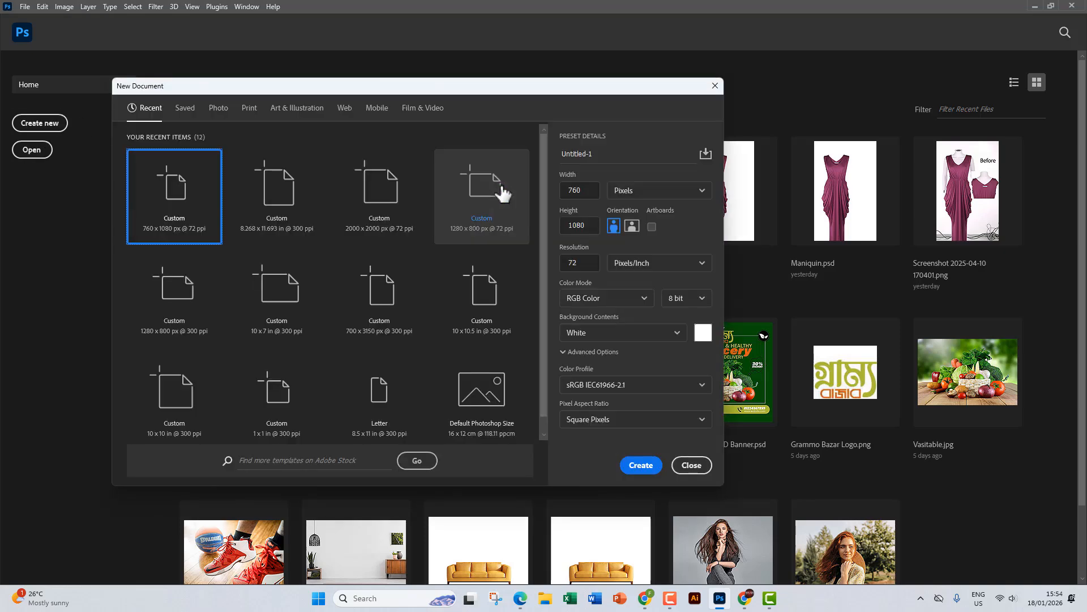
left_click(610, 153)
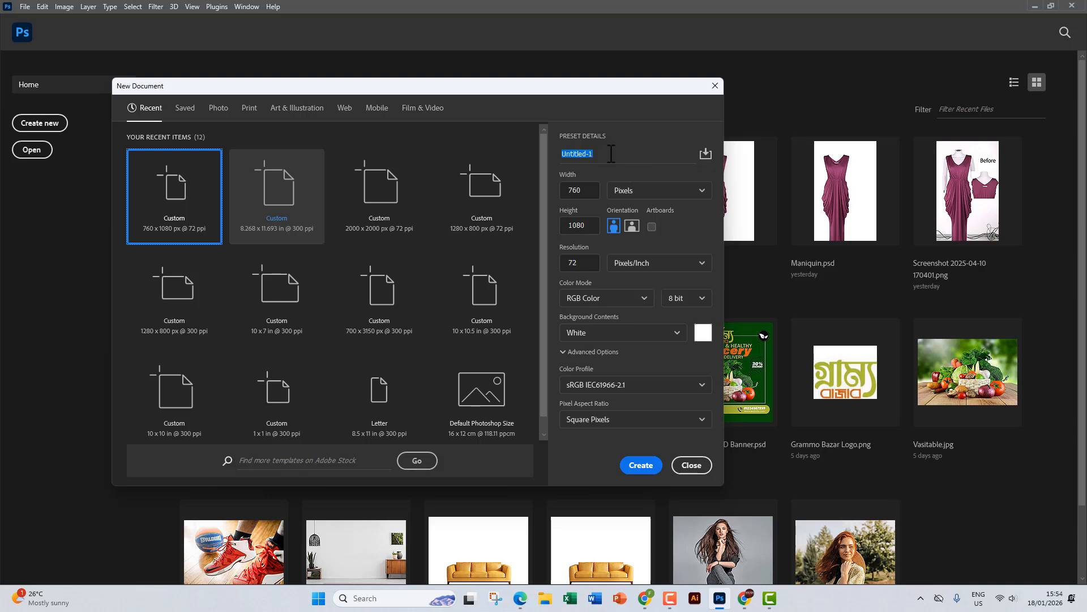
left_click(552, 151)
left_click_drag(594, 152, 545, 150)
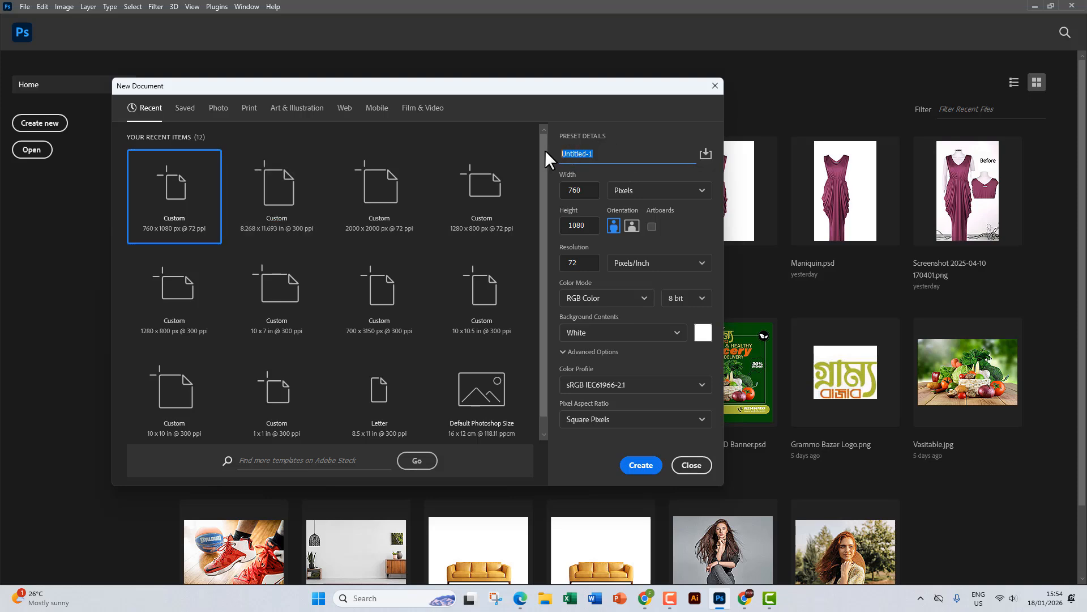
type("AD Banner")
Set the width to 2250 px and the height to 1250 px, and create the document at 72 ppi in RGB
left_click(562, 190)
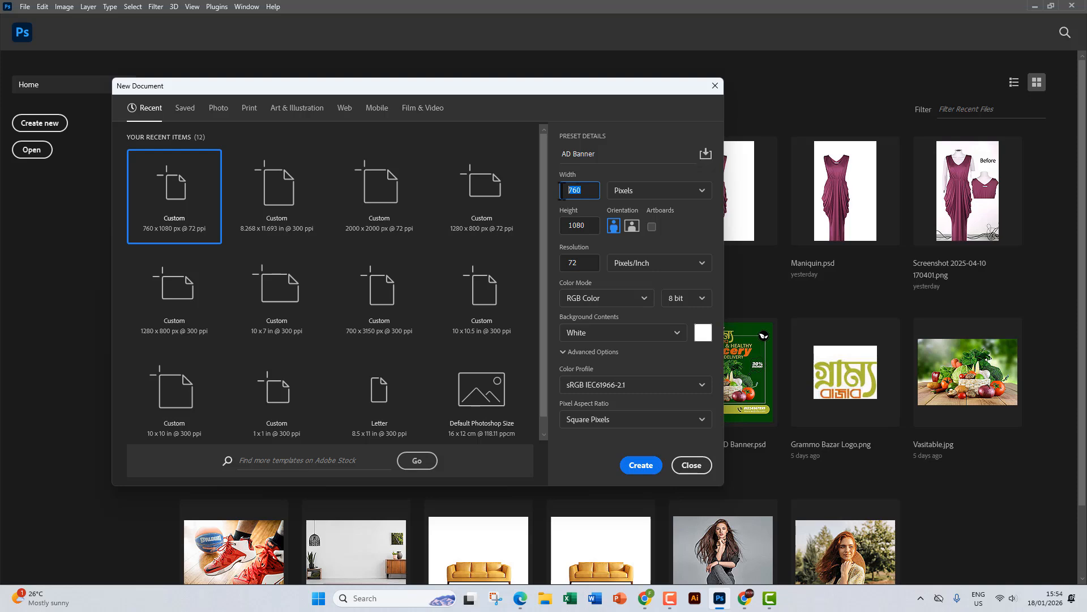
type("2250")
left_click(572, 225)
type("1250")
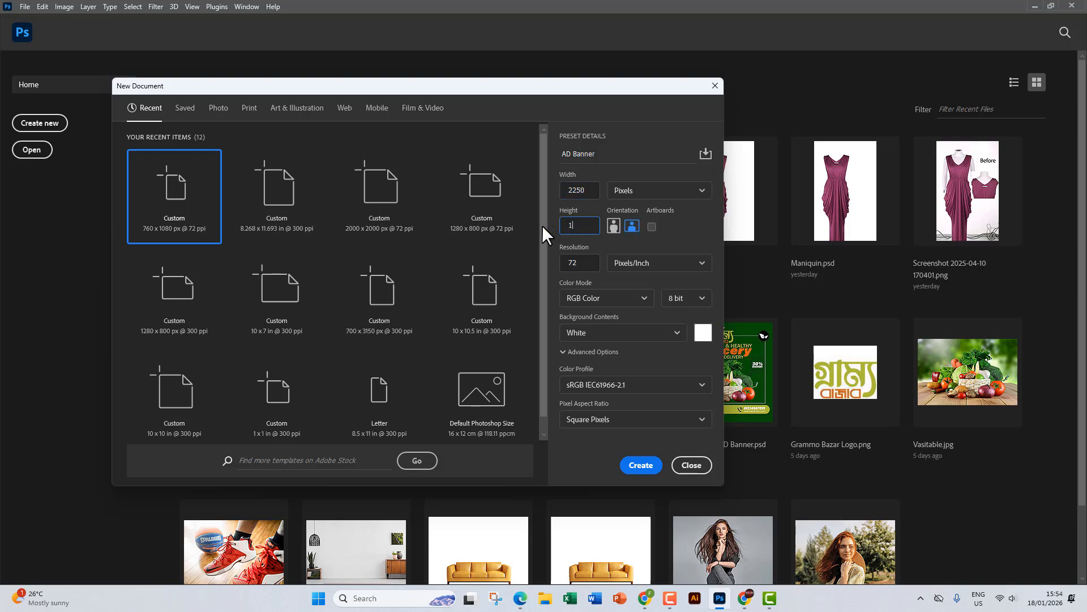
left_click(585, 263)
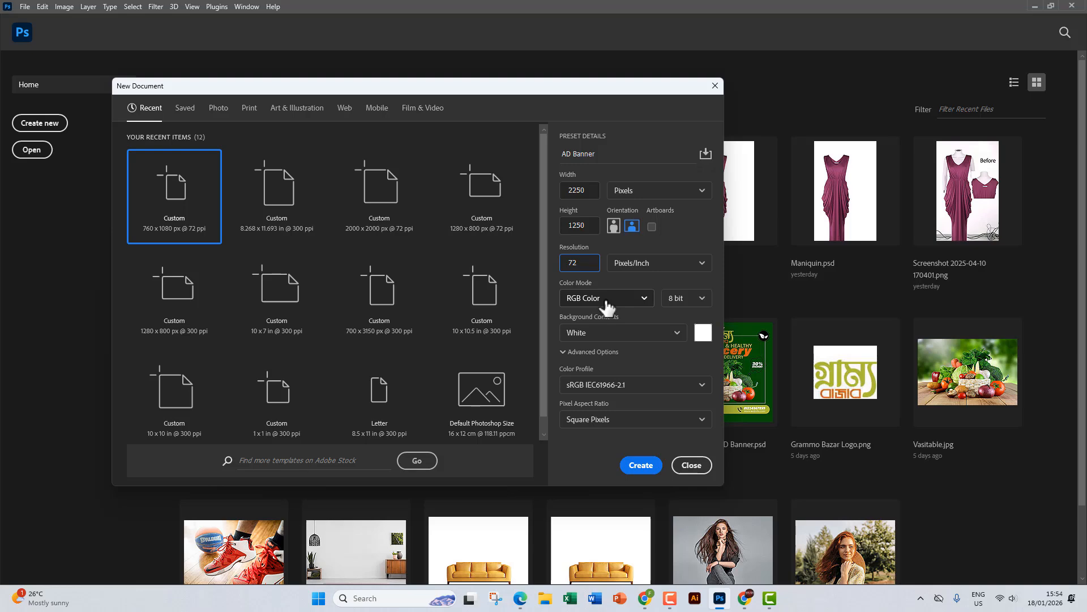
left_click(642, 465)
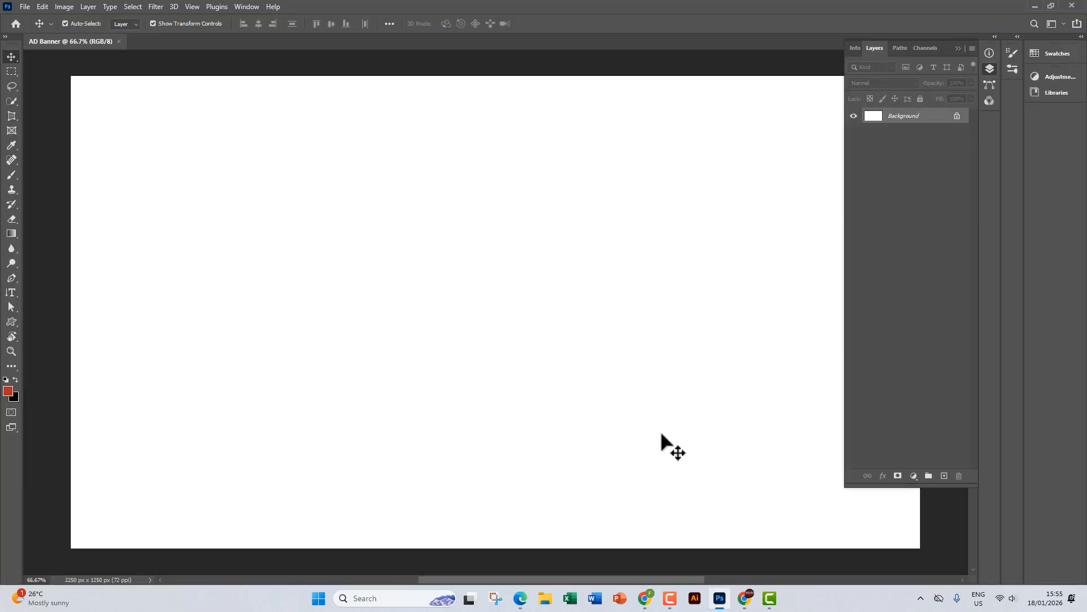
Add a guide layout to the canvas with 50 px margins at the top, left, bottom and right
scroll(412, 266, "down", 2)
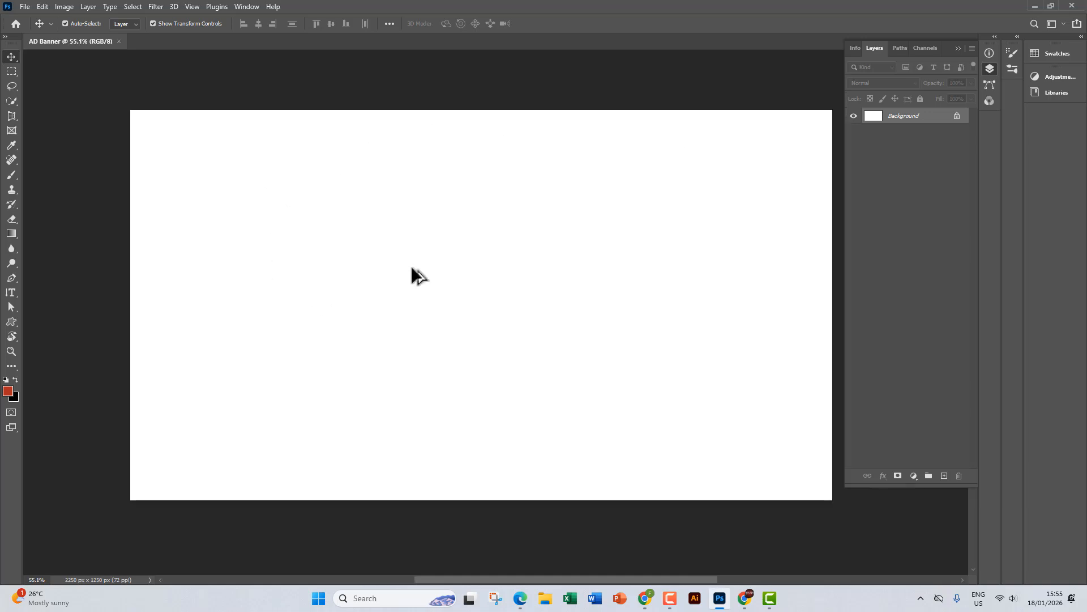
left_click_drag(501, 259, 476, 255)
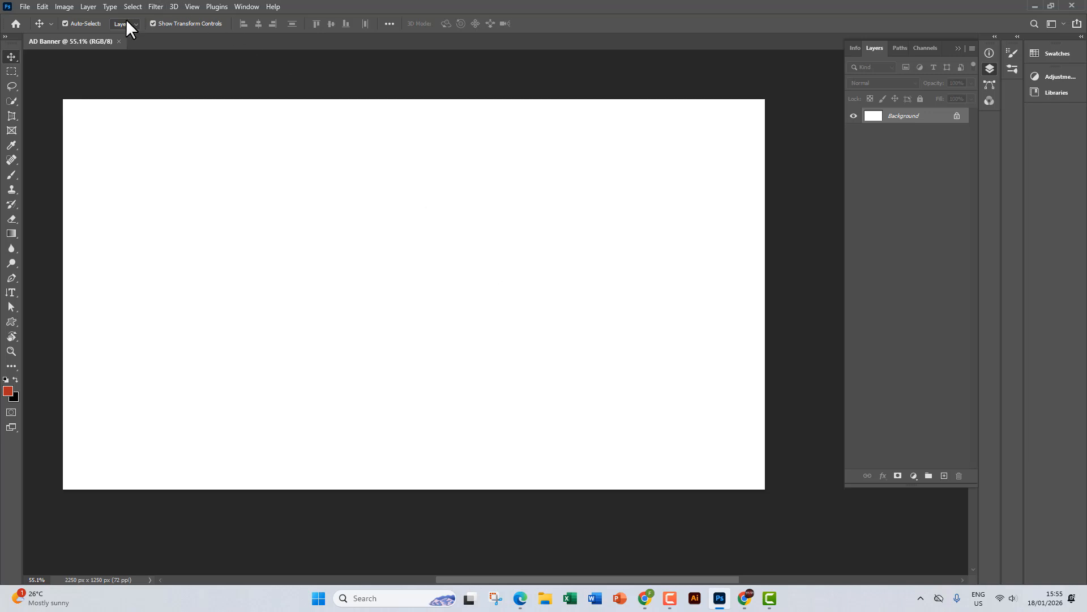
left_click(193, 8)
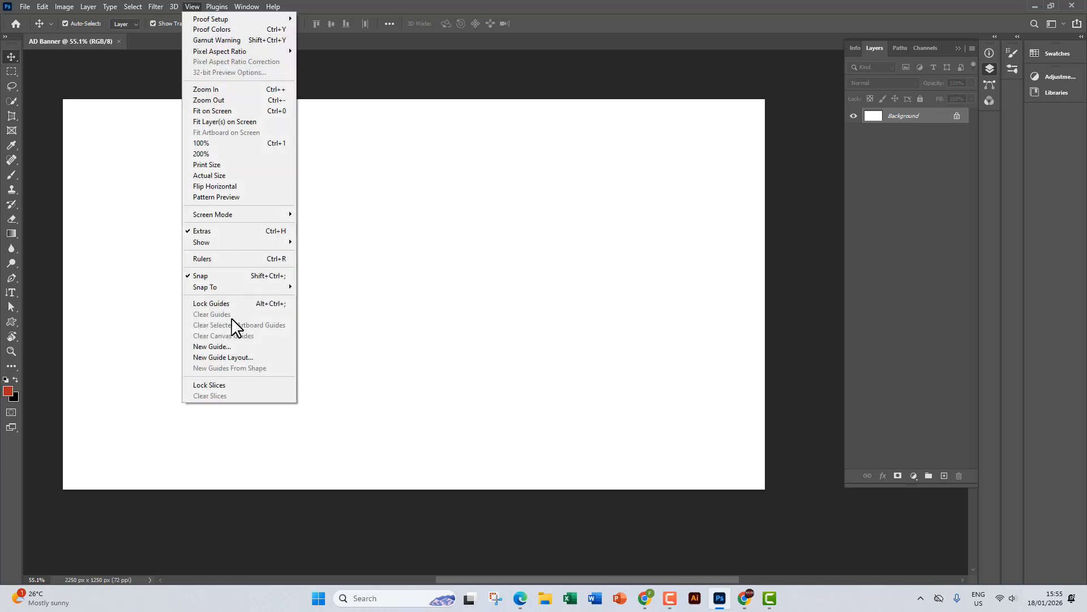
left_click(246, 358)
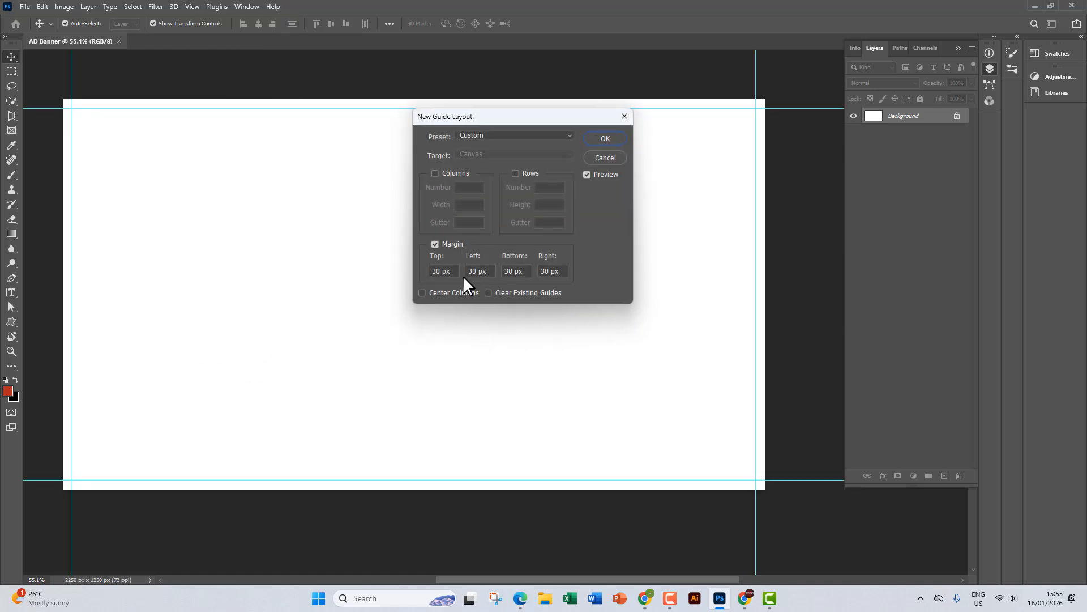
left_click(441, 271)
key("BackSpace")
key("BackSpace")
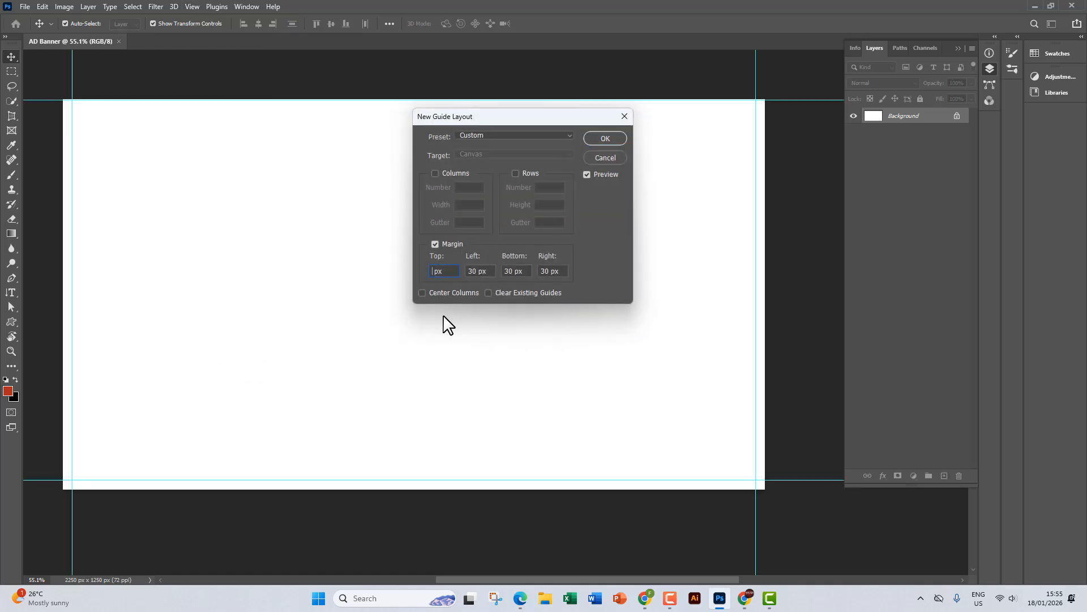
type("50")
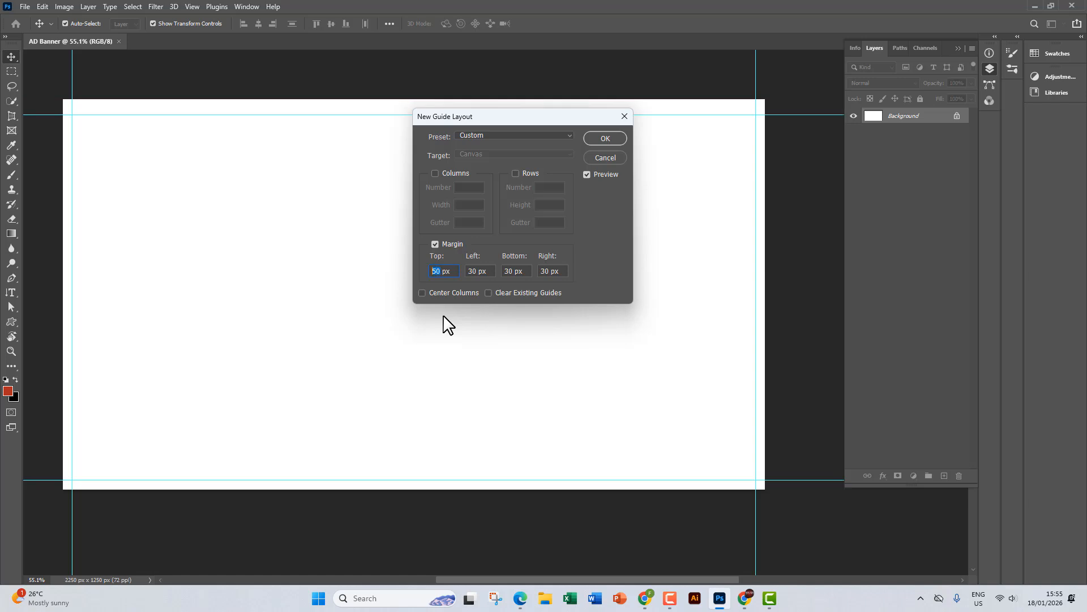
key("Tab")
type("50")
key("Tab")
type("50")
key("Tab")
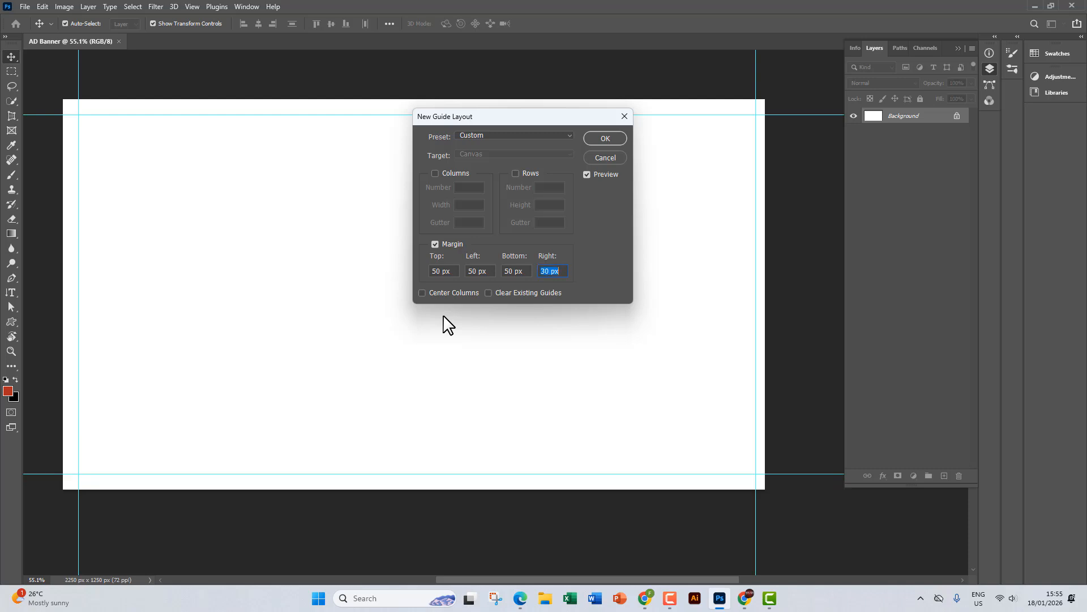
type("50")
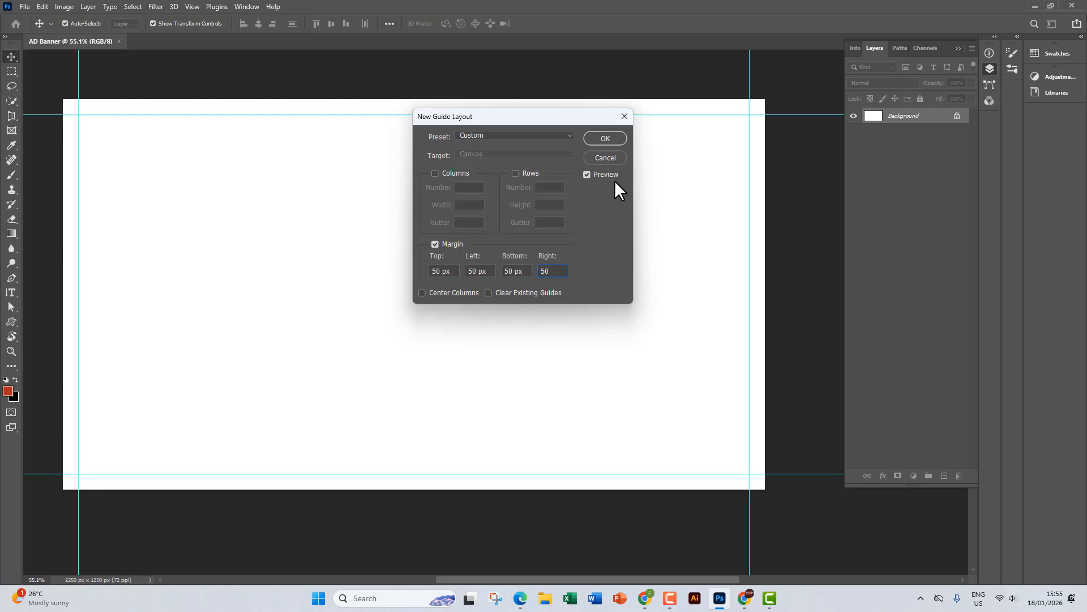
left_click(604, 139)
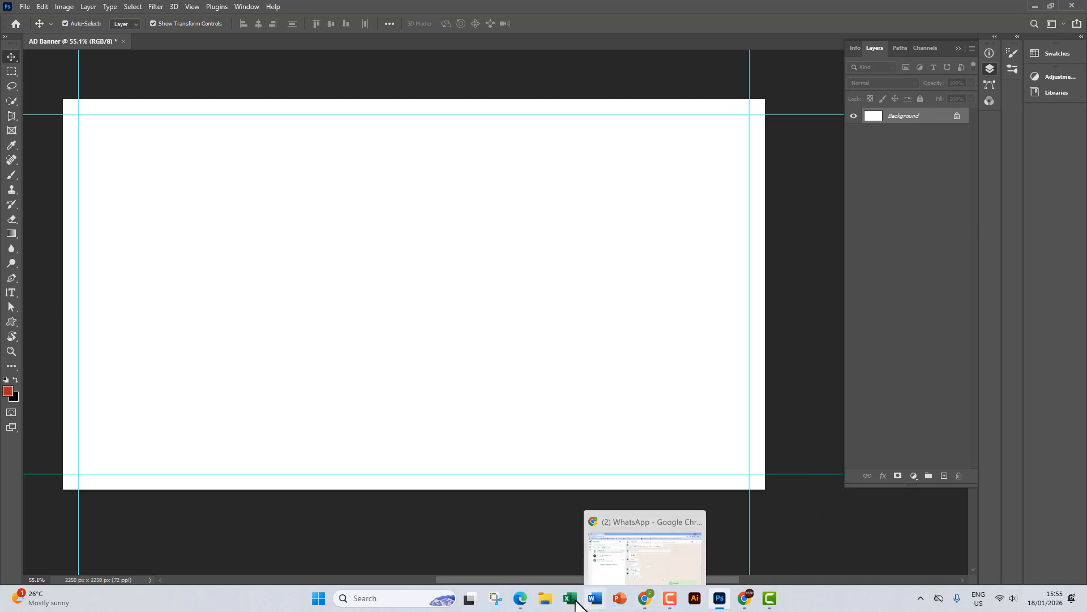
Switch to the PDF in the browser and examine the logo, image and background requirements alongside the sample banner's layout
left_click(520, 598)
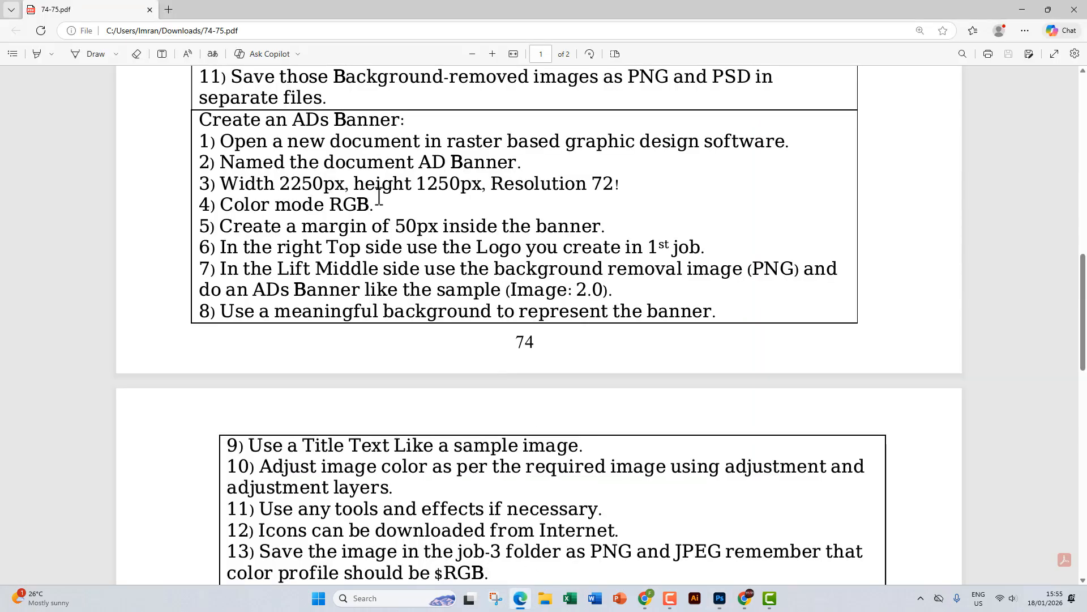
scroll(378, 195, "down", 2)
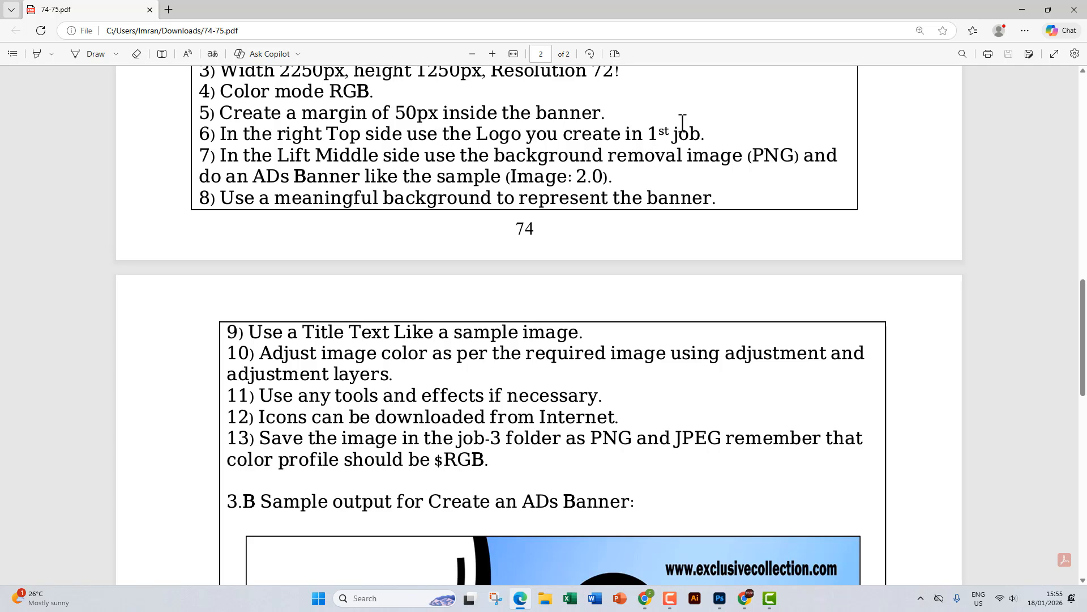
left_click_drag(277, 134, 708, 139)
left_click(671, 138)
scroll(527, 216, "down", 5)
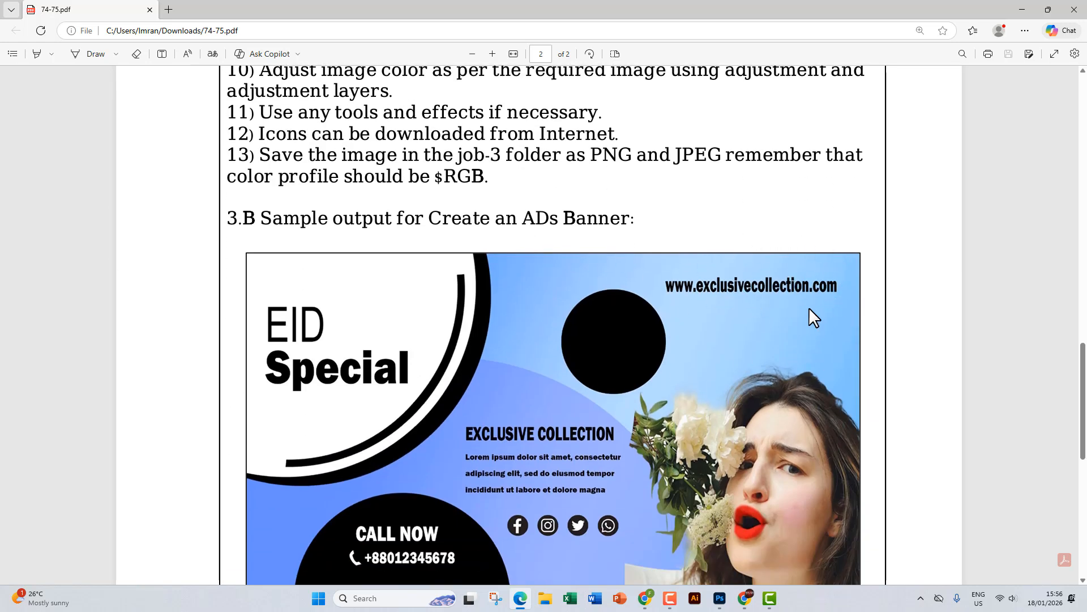
scroll(512, 249, "up", 6)
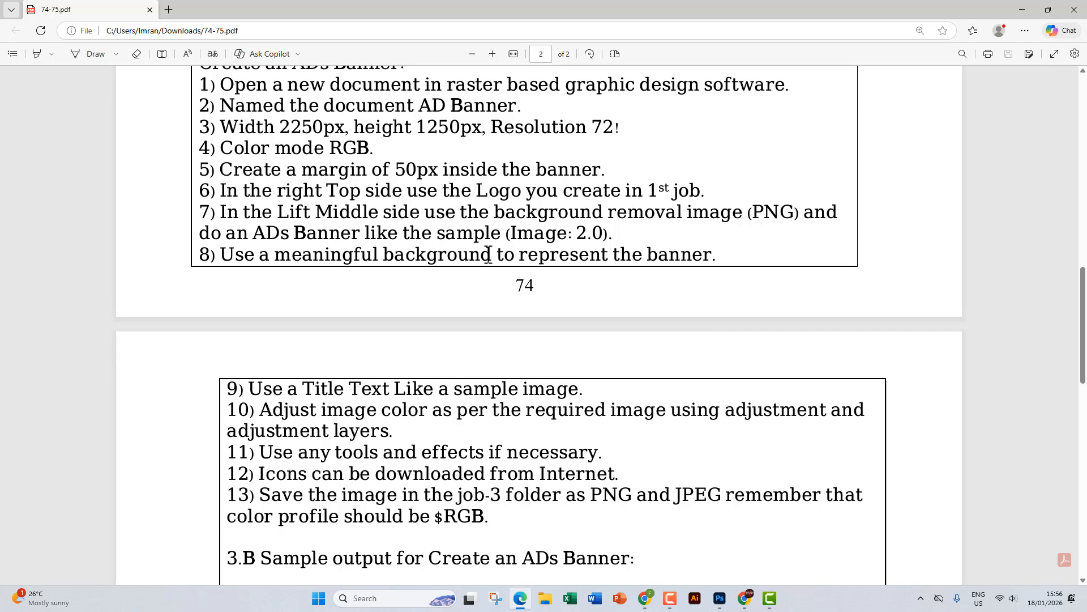
left_click_drag(276, 213, 312, 213)
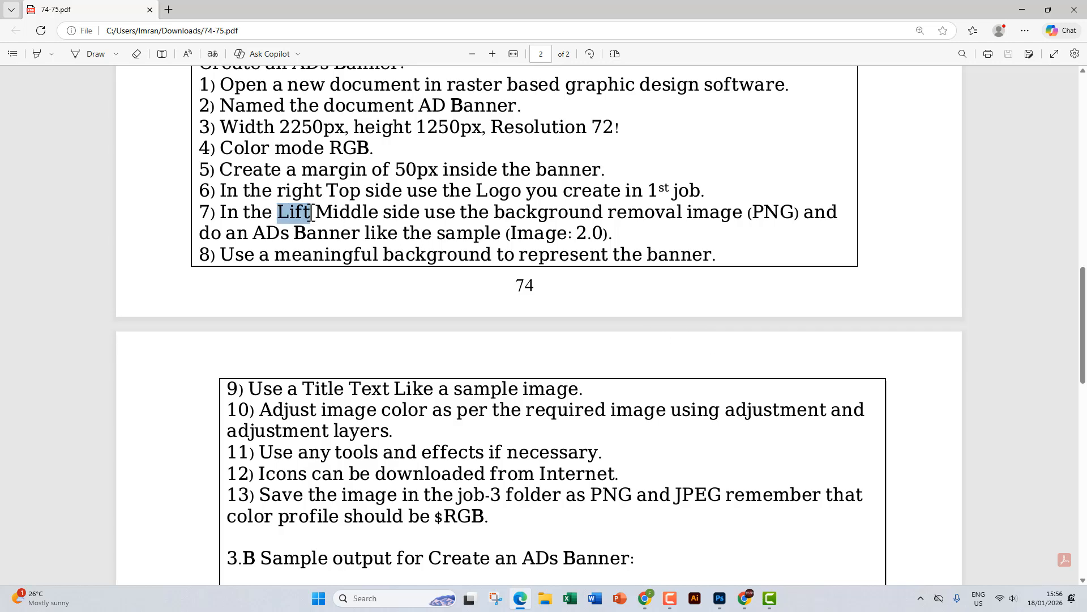
scroll(328, 213, "down", 10)
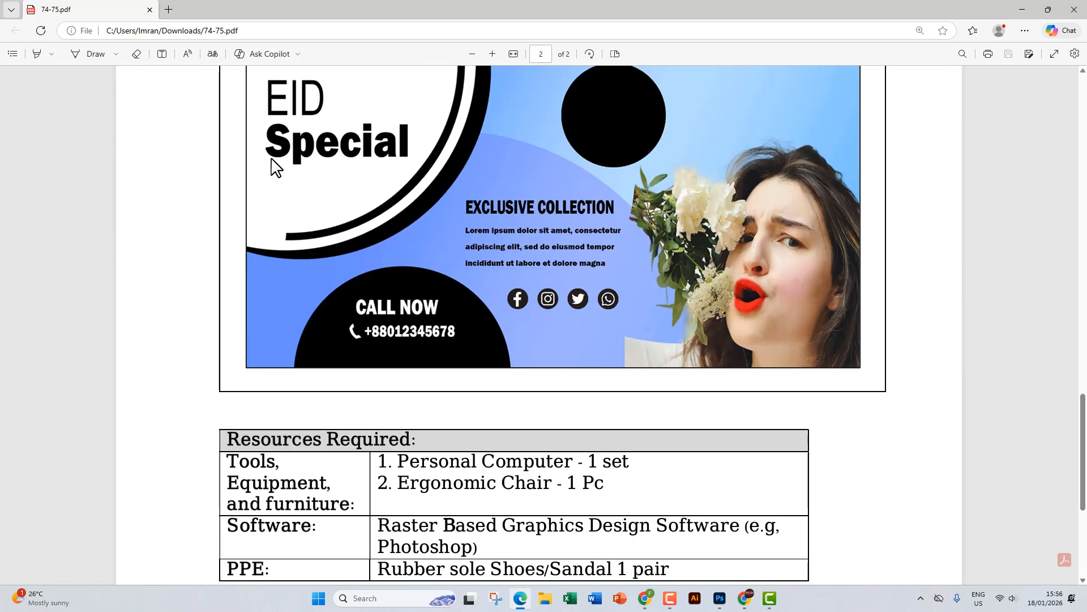
scroll(260, 181, "up", 2)
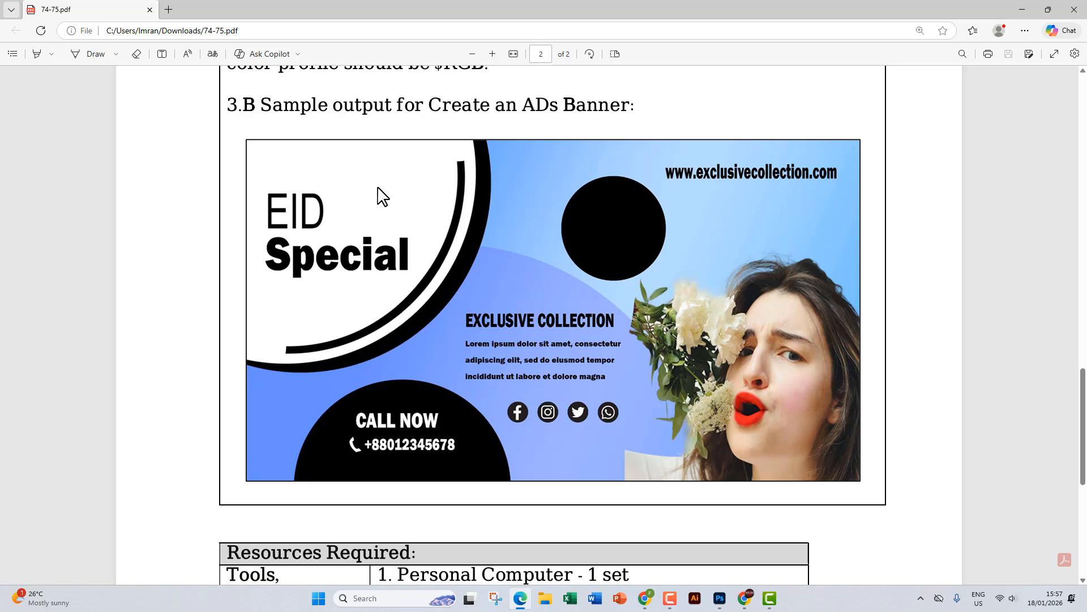
scroll(377, 194, "up", 7)
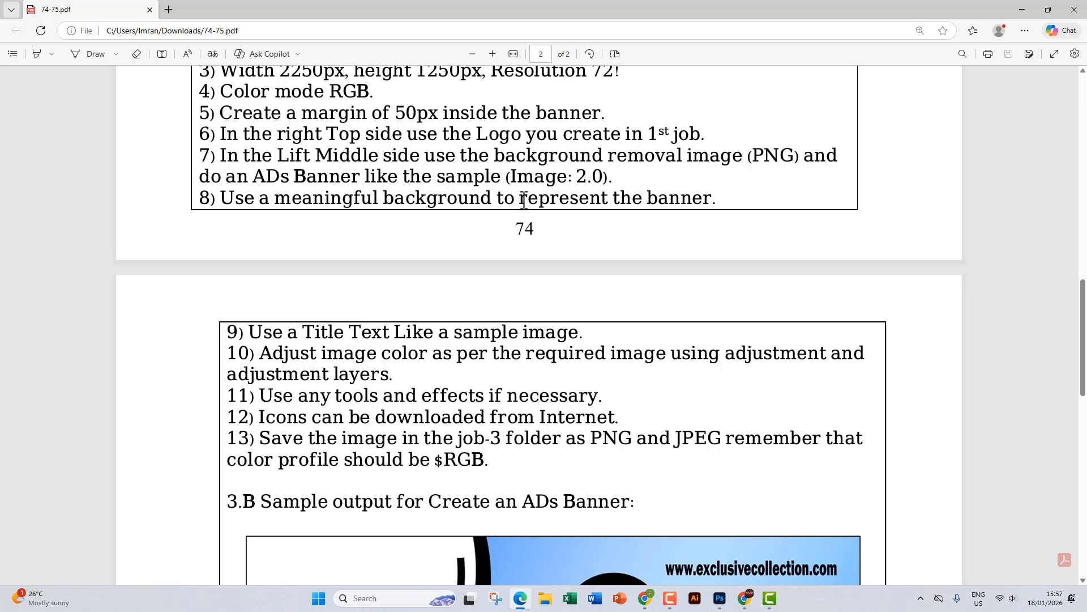
scroll(523, 200, "down", 6)
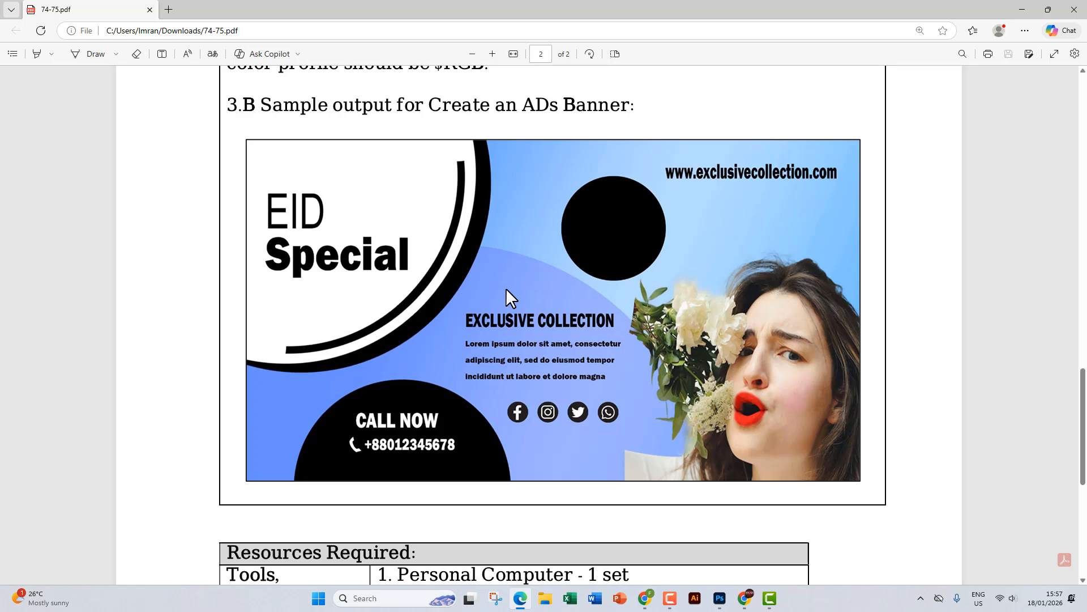
Switch to Photoshop and fill the background with the Blue_16 linear gradient, running diagonally from the canvas's upper left to its lower right
left_click(720, 598)
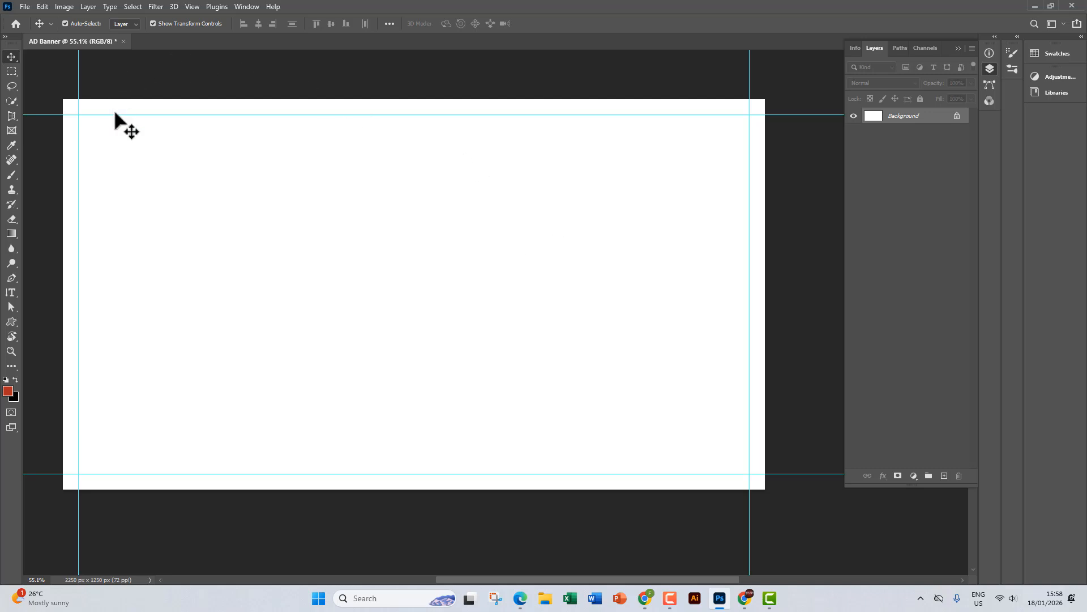
left_click(11, 234)
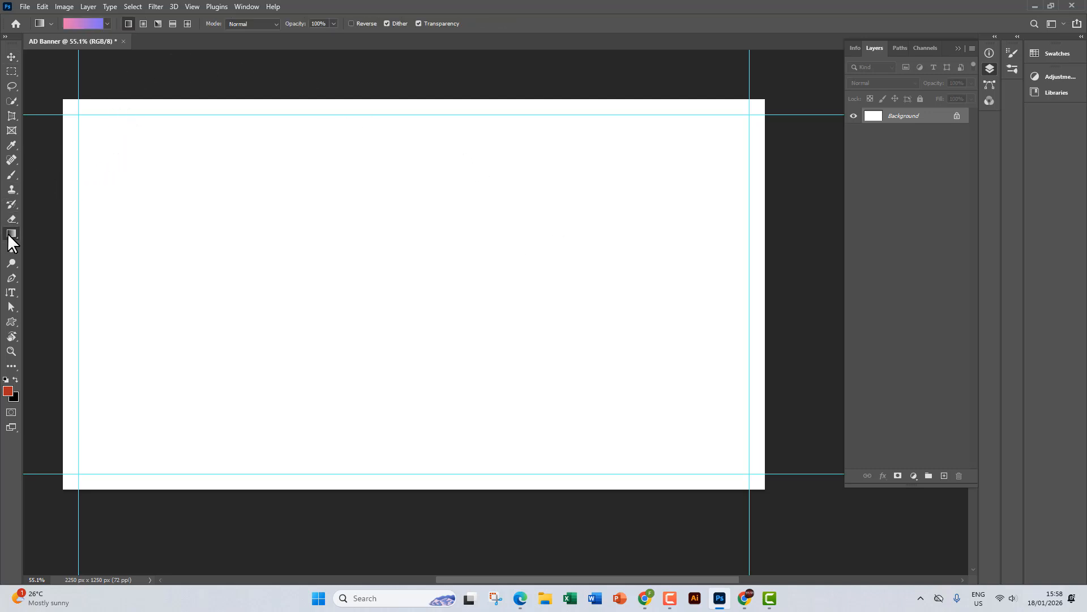
left_click(87, 20)
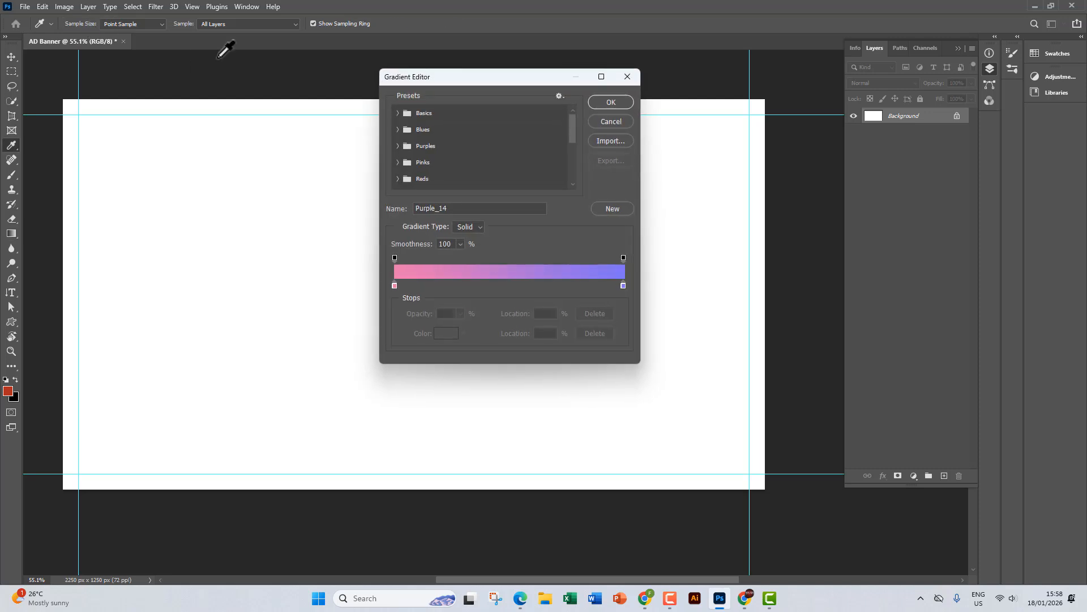
left_click(405, 146)
left_click(405, 130)
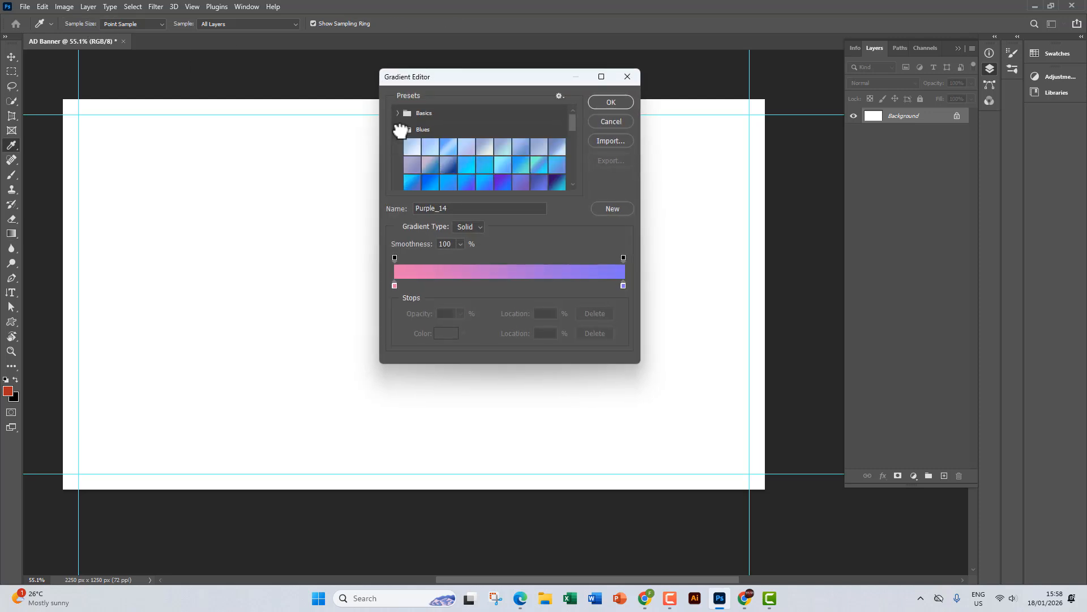
left_click(520, 166)
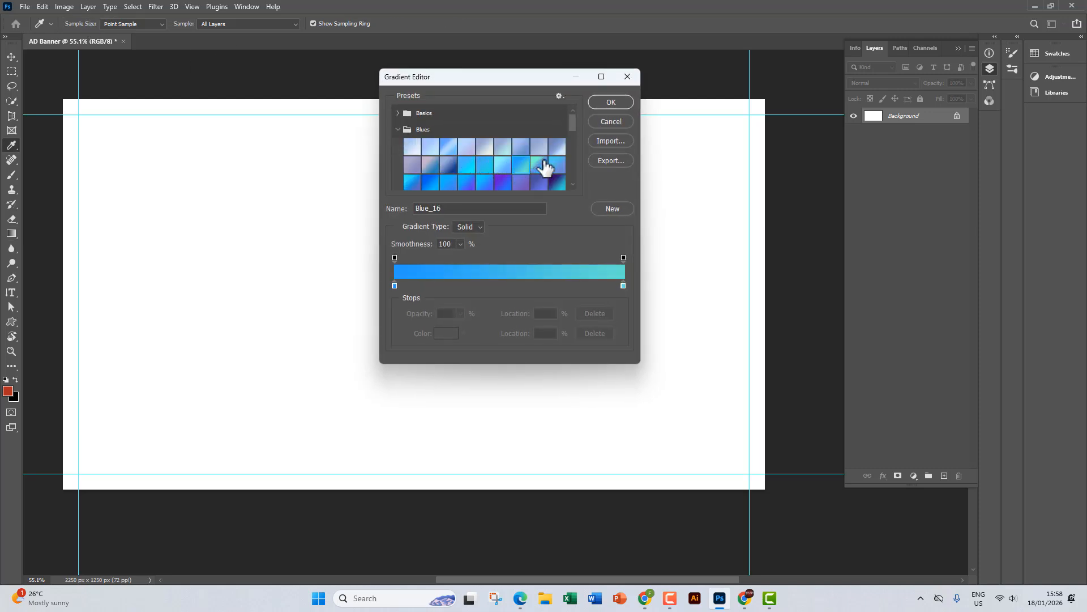
left_click(607, 103)
left_click_drag(124, 164, 712, 432)
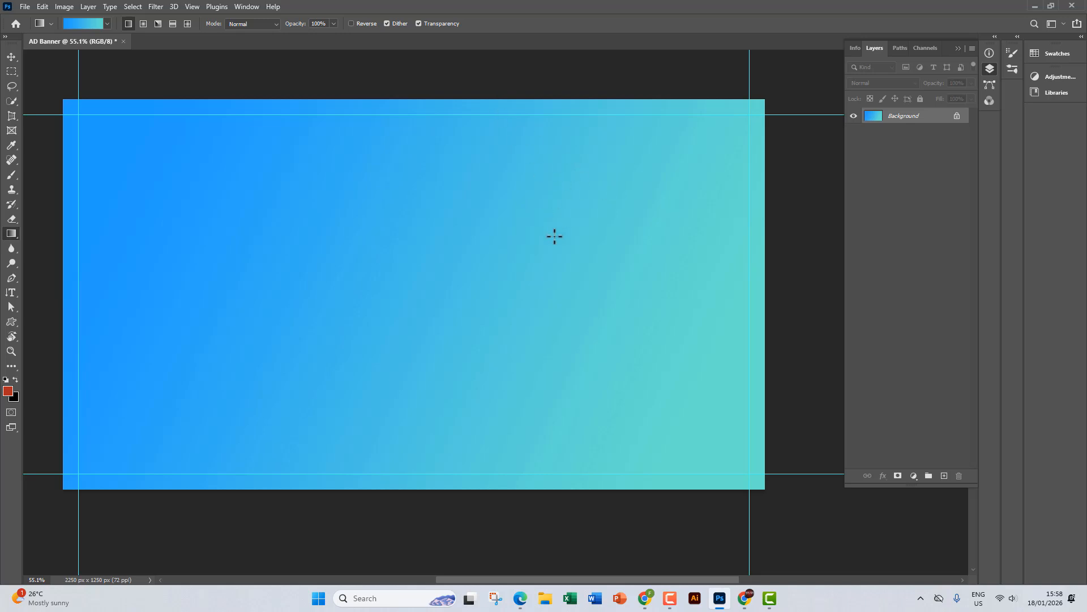
Open Retouch Image.png from the Job-3.4 folder inside Desktop > 112334556
left_click(25, 7)
left_click(36, 29)
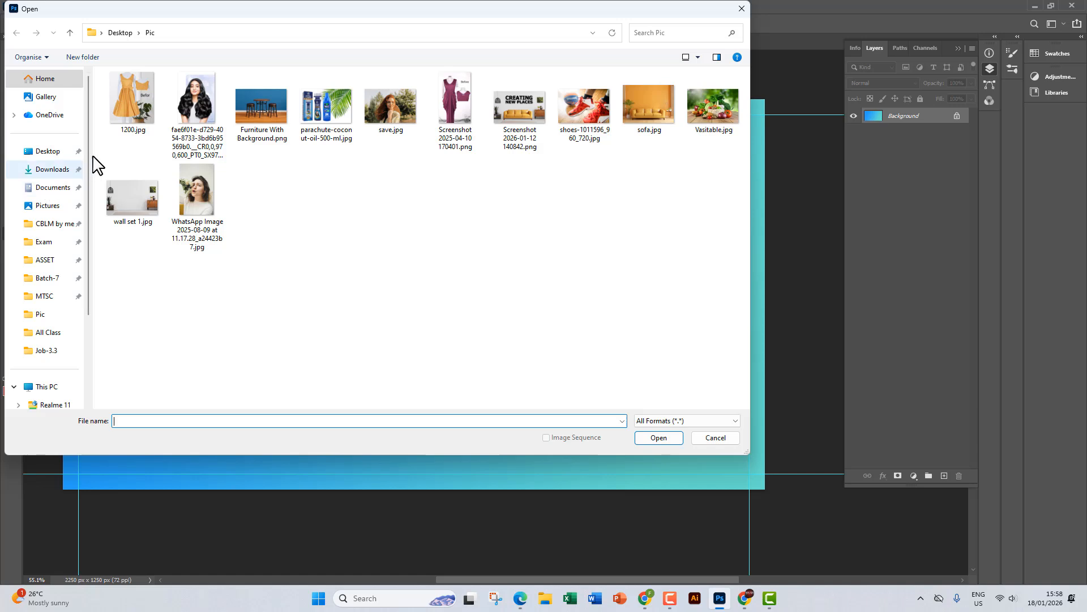
left_click(48, 152)
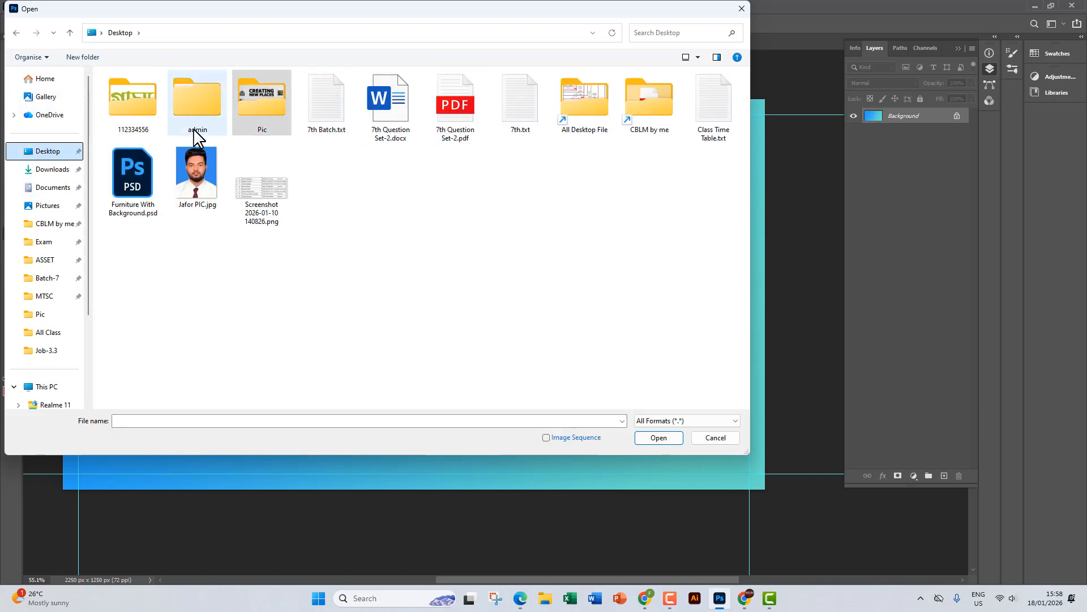
left_click(140, 119)
double_click(141, 124)
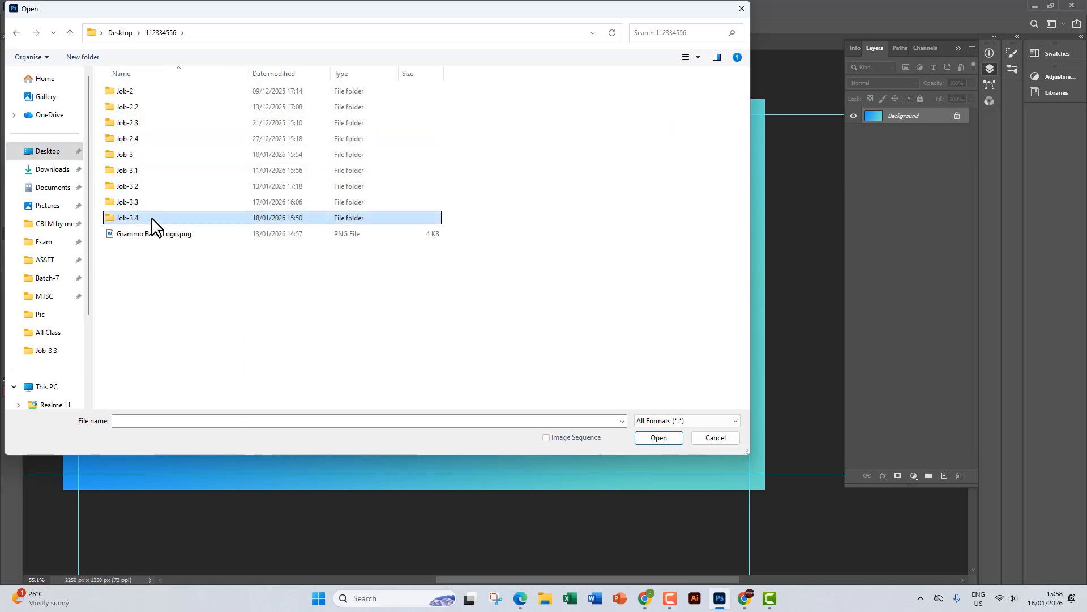
double_click(153, 219)
left_click(150, 93)
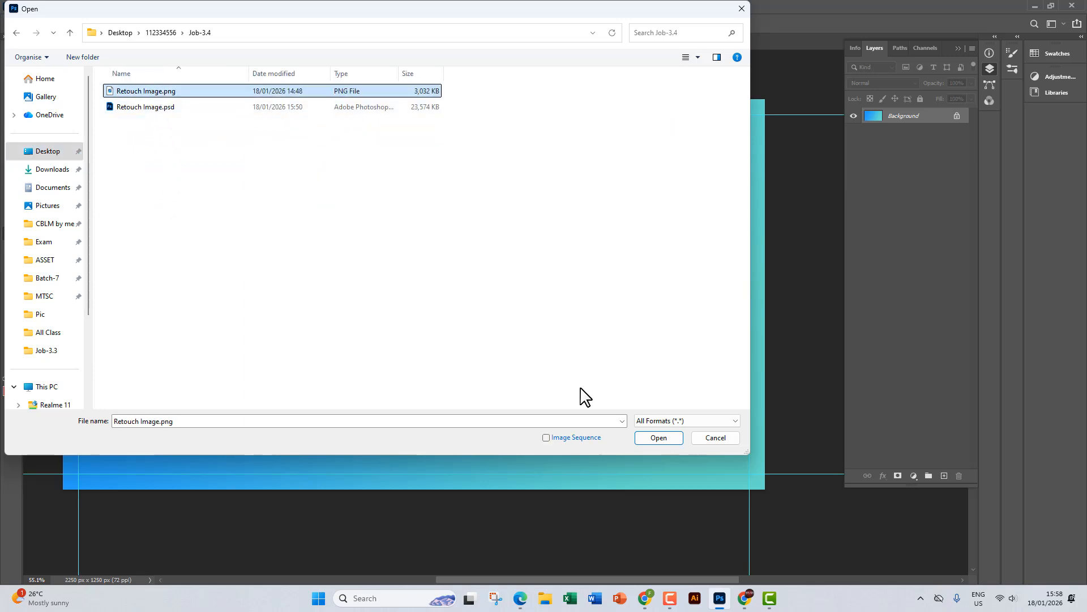
left_click(645, 439)
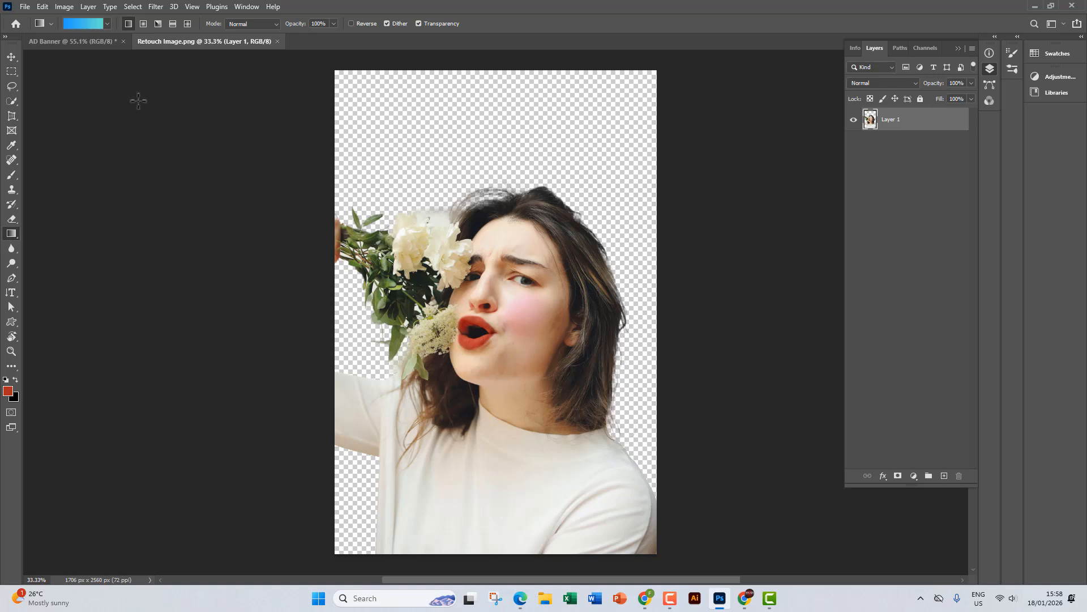
Copy the woman's cutout into the AD Banner document, scale it to about 44% width and 47% height, and place it at the canvas's lower right
left_click(9, 57)
mouse_move(486, 252)
left_mouse_down()
mouse_move(198, 70)
mouse_move(117, 49)
mouse_move(539, 291)
left_mouse_up()
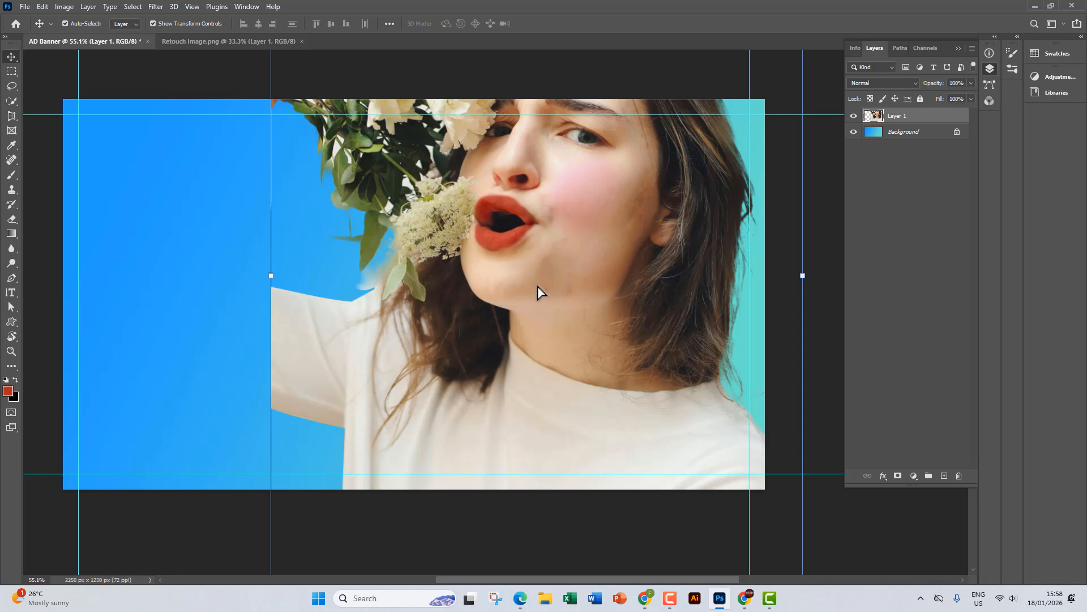
scroll(537, 286, "up", 4)
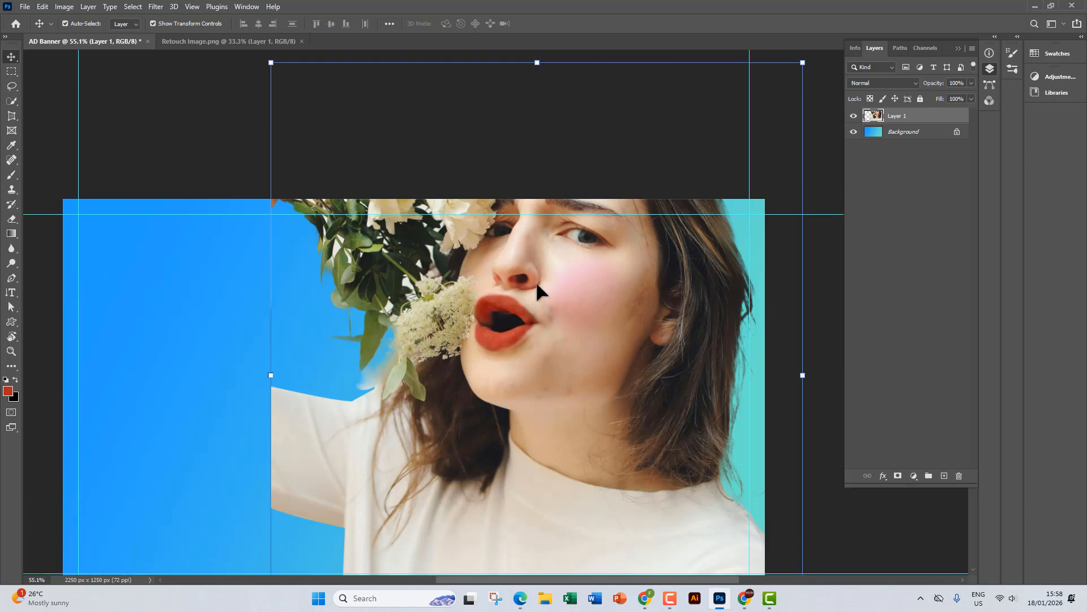
scroll(538, 286, "down", 1)
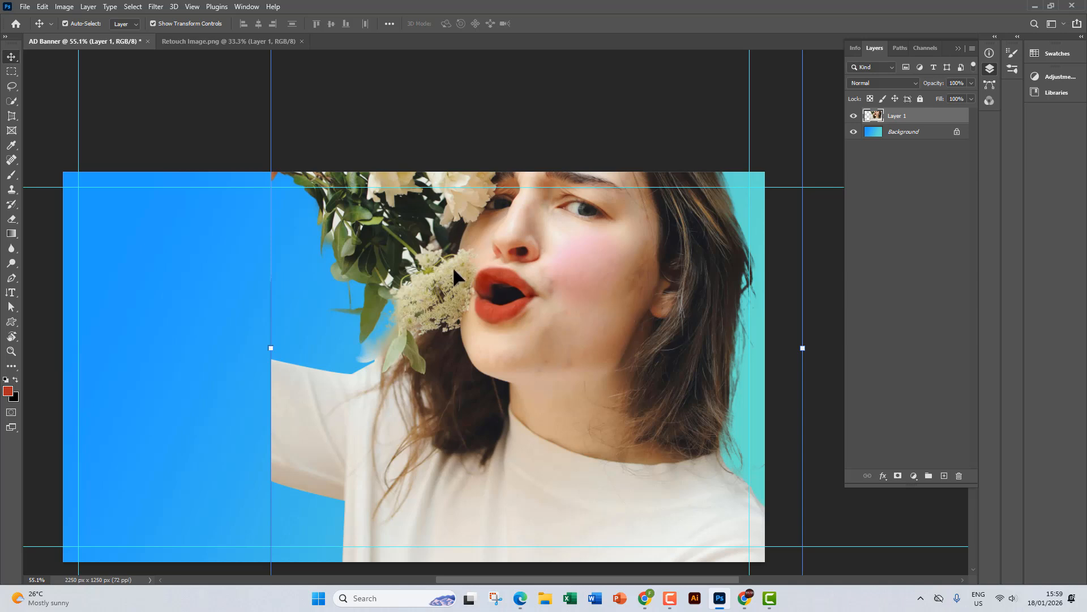
scroll(453, 266, "up", 3)
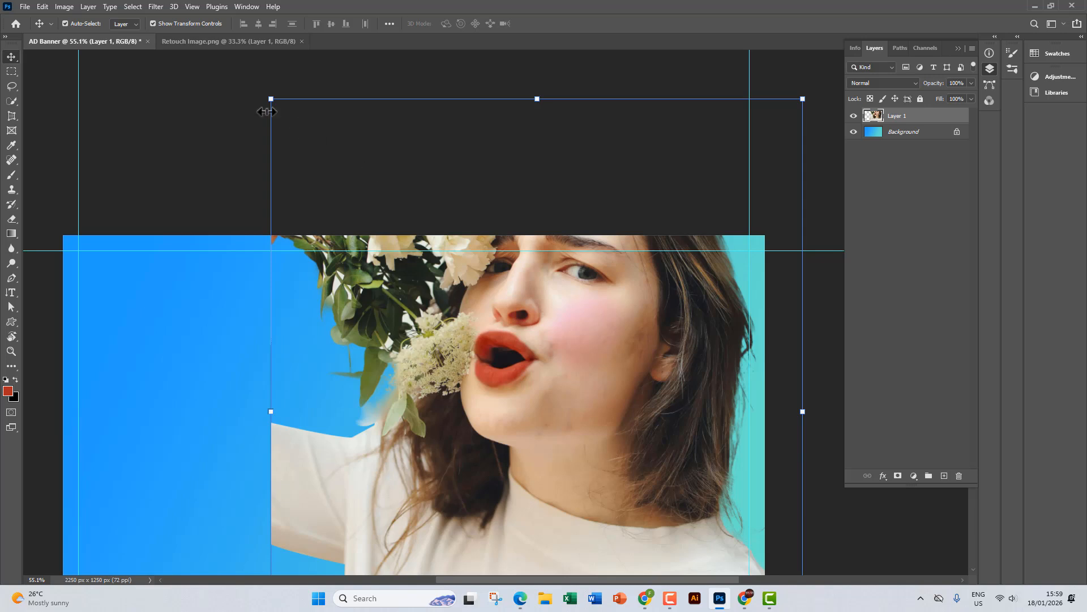
left_click_drag(270, 98, 570, 430)
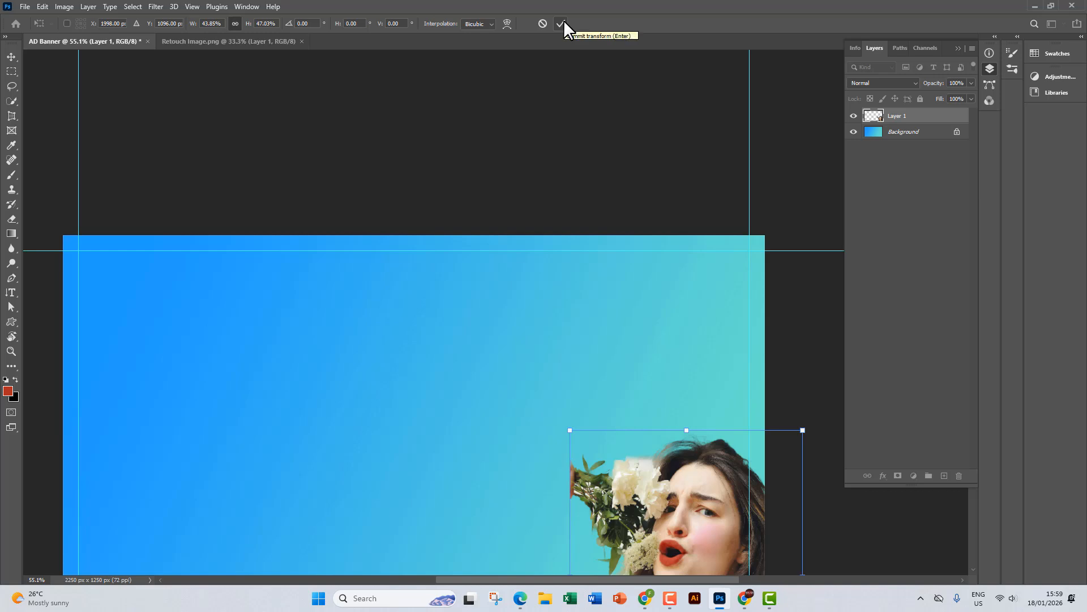
scroll(592, 211, "down", 6)
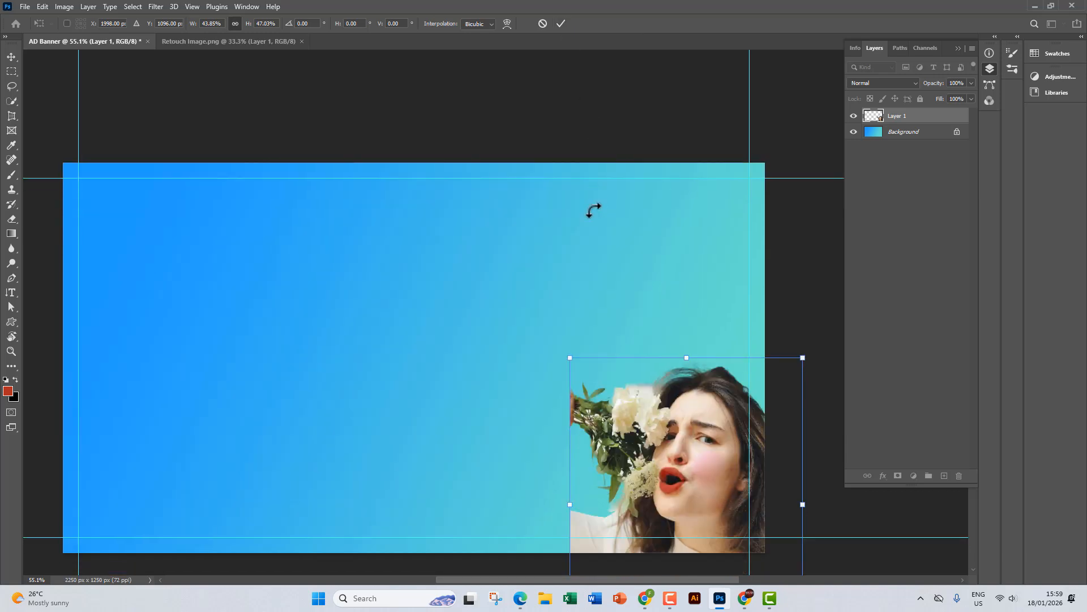
left_click_drag(683, 388, 652, 363)
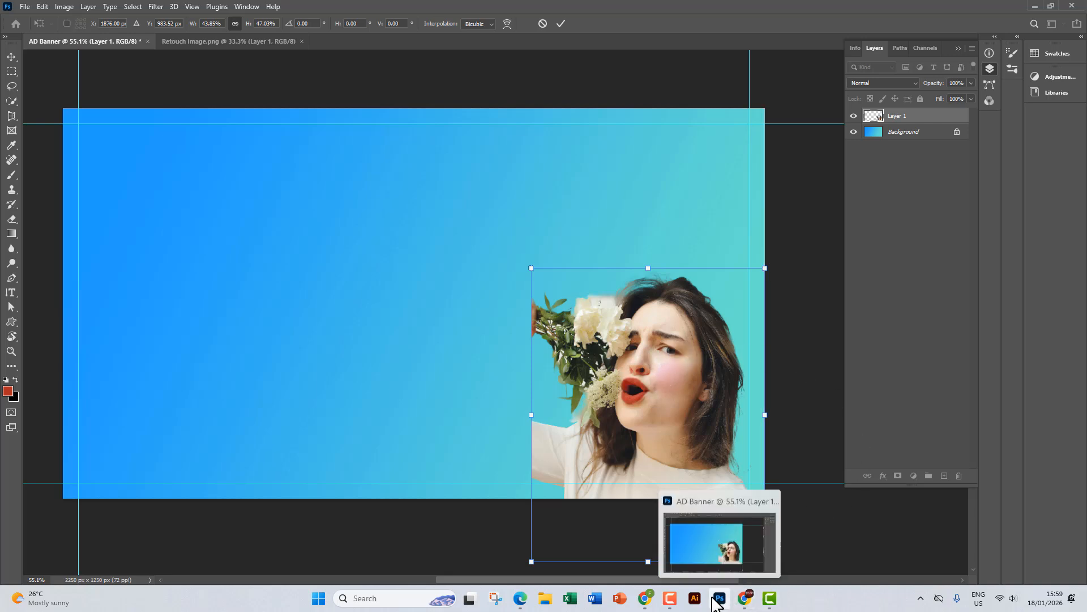
Check the PDF sample, then enlarge the woman's image to about 58% width and 62% height, filling the banner's lower-right corner
left_click(520, 598)
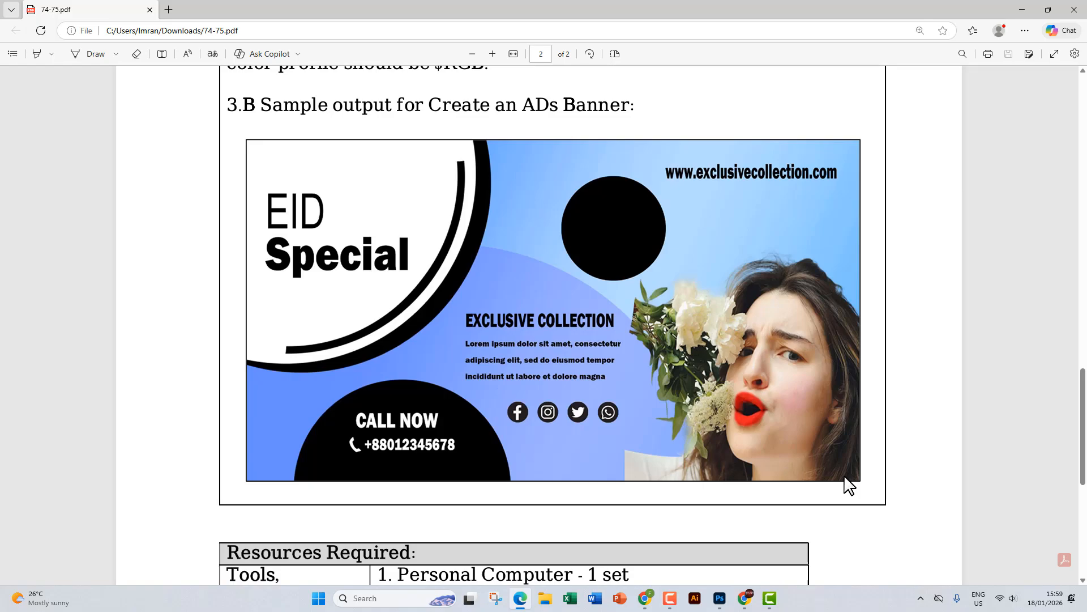
left_click(718, 601)
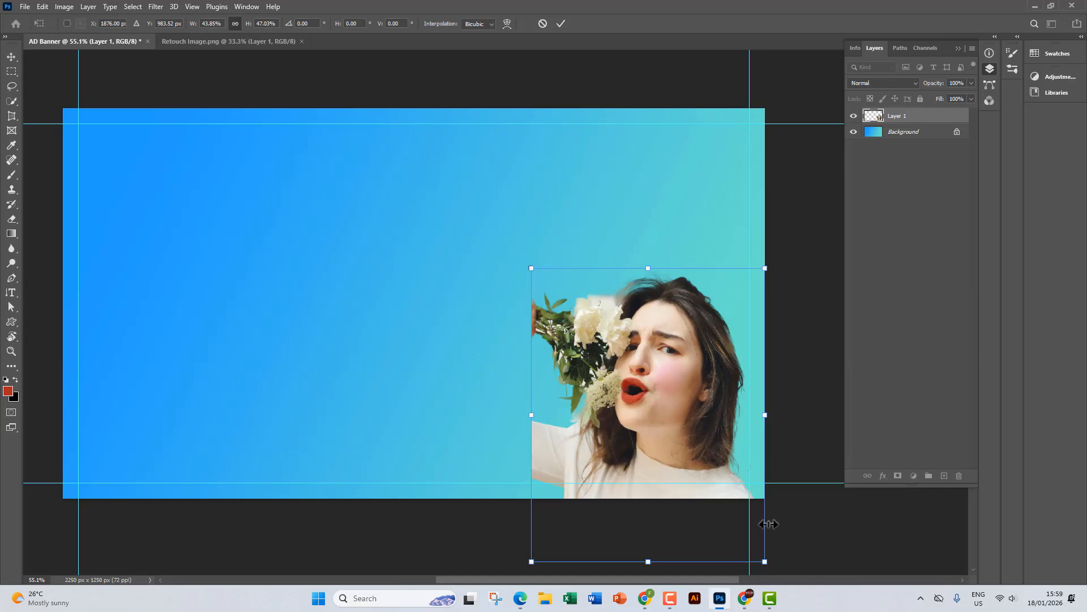
left_click_drag(529, 270, 447, 201)
left_click_drag(627, 298, 674, 356)
left_click_drag(513, 246, 500, 231)
left_click_drag(641, 328, 663, 336)
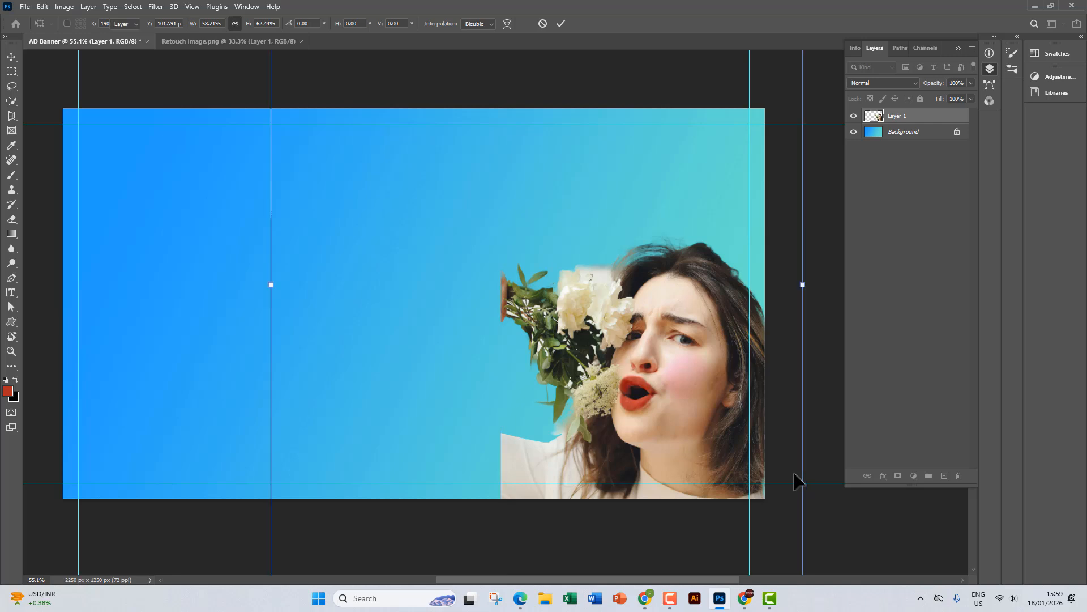
key("Return")
left_click(801, 154)
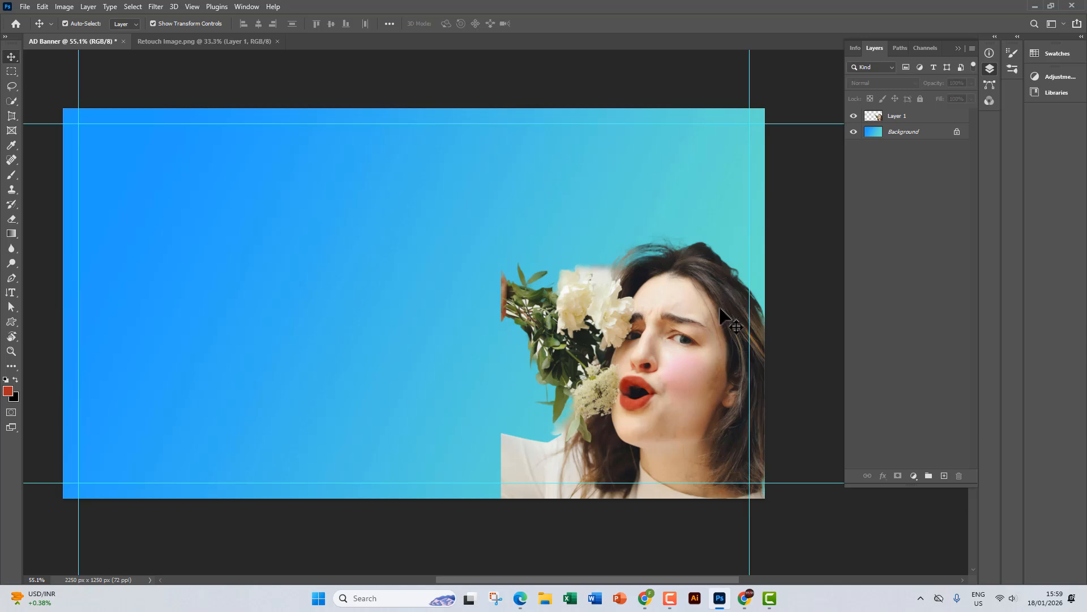
Switch to the PDF in the browser, examine instructions 9 to 13 and the sample banner, and return to Photoshop
left_click(520, 598)
scroll(445, 226, "up", 5)
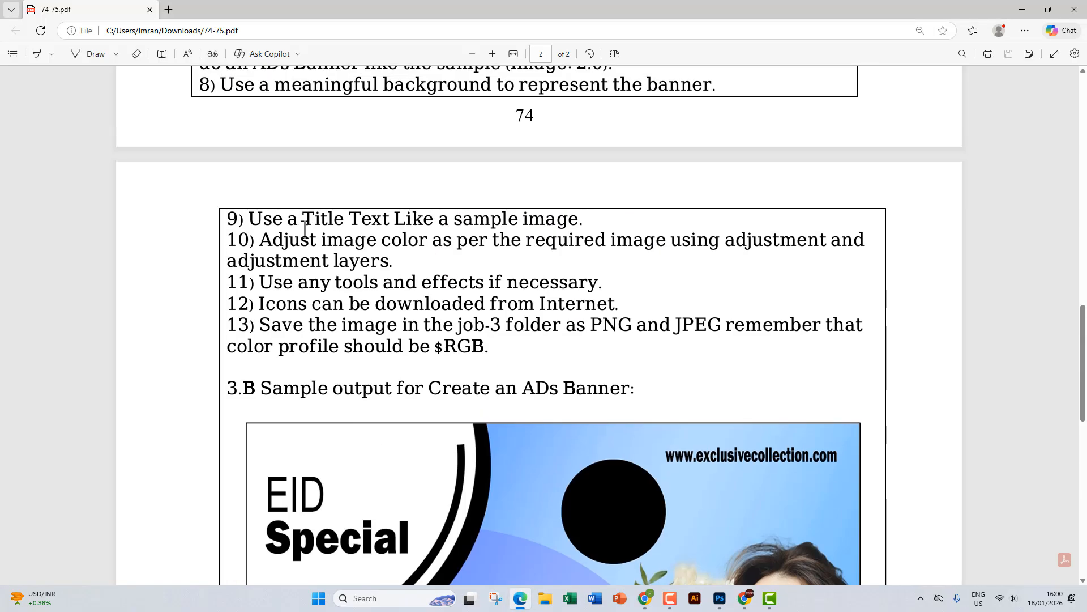
scroll(294, 224, "down", 1)
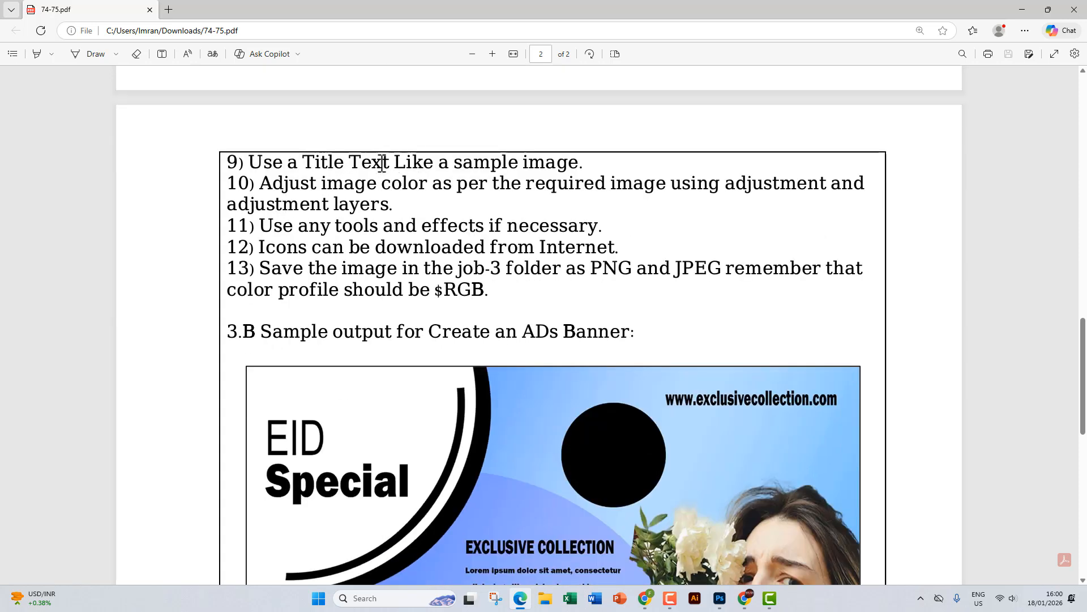
scroll(588, 141, "down", 1)
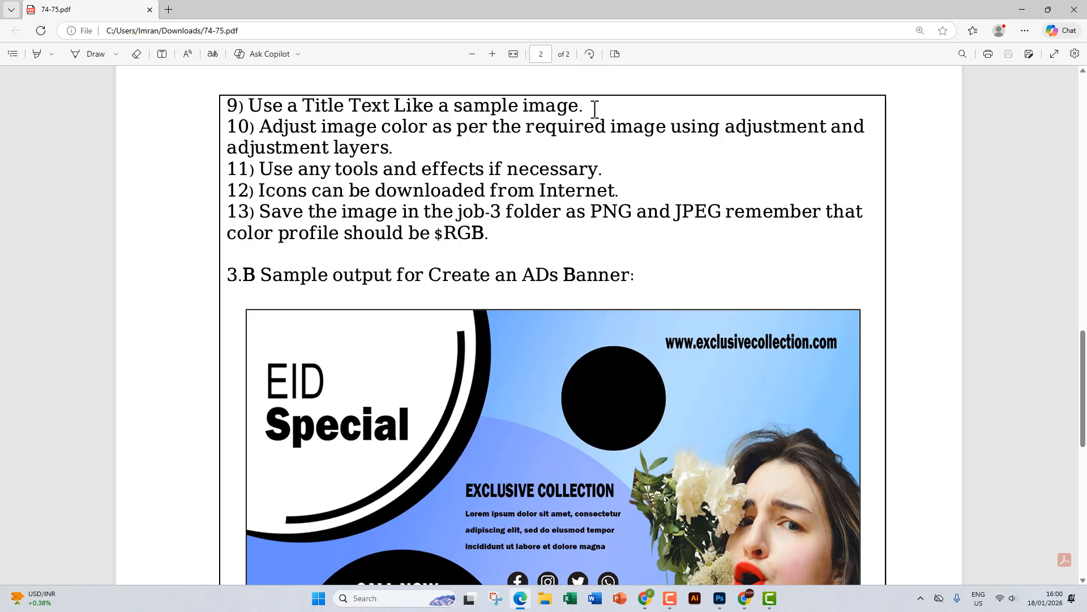
left_click_drag(260, 126, 603, 170)
left_click(385, 170)
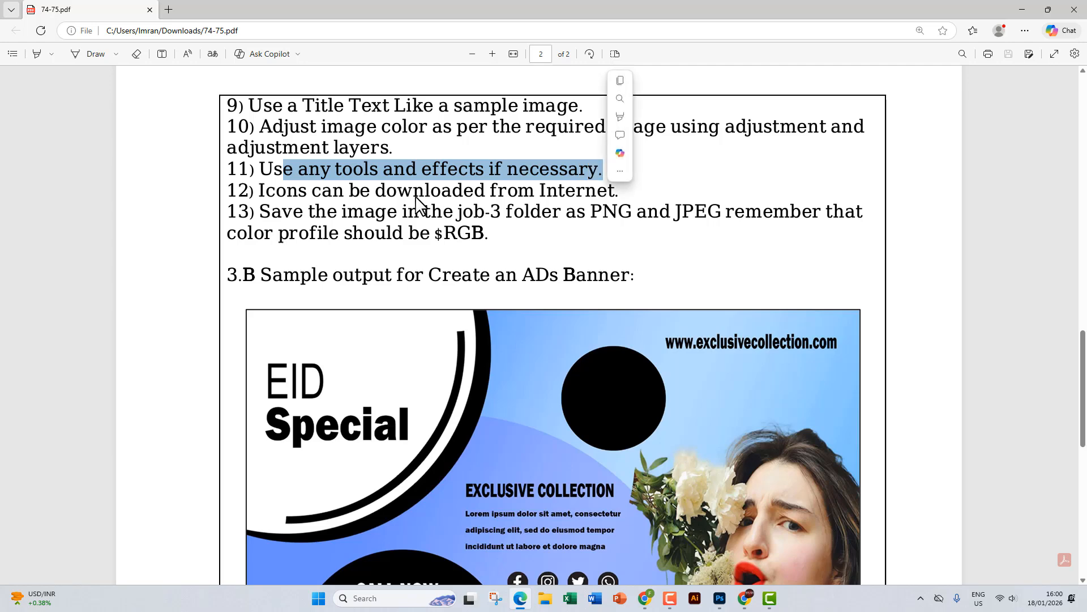
left_click_drag(287, 191, 619, 190)
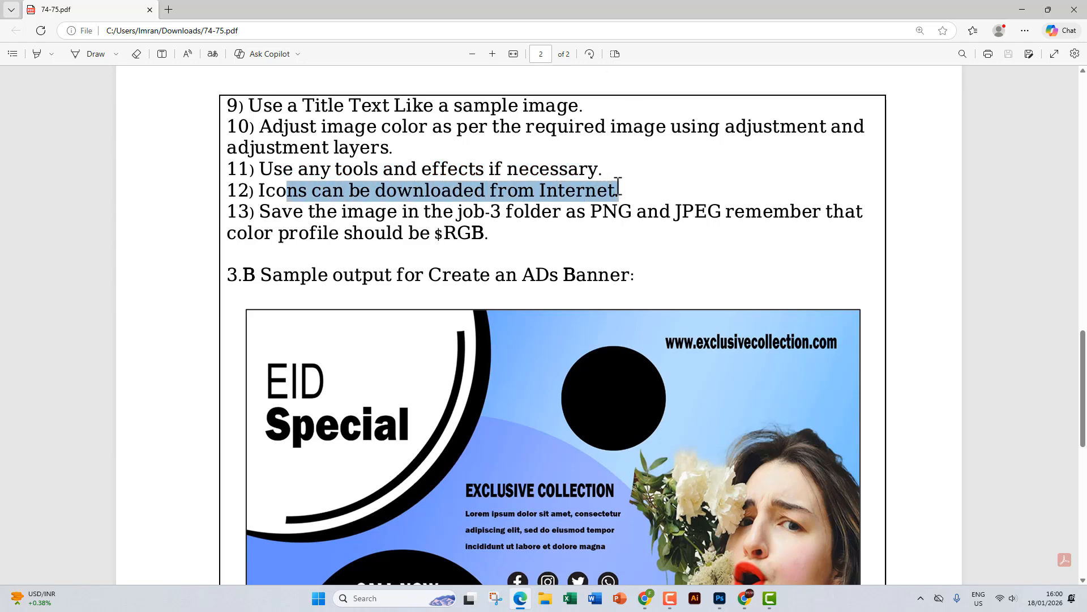
left_click(534, 220)
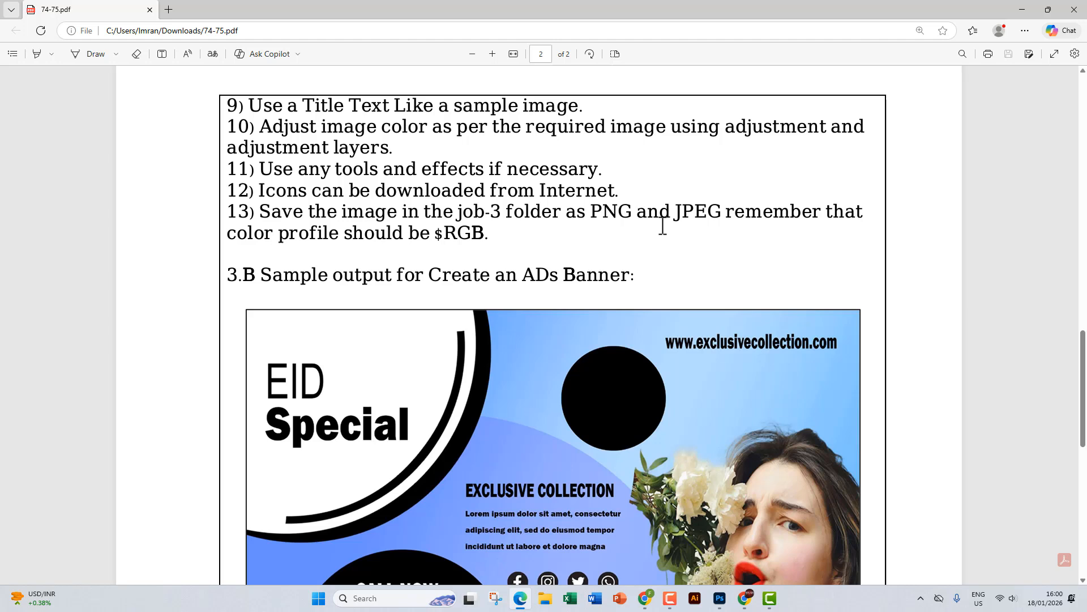
scroll(662, 225, "down", 2)
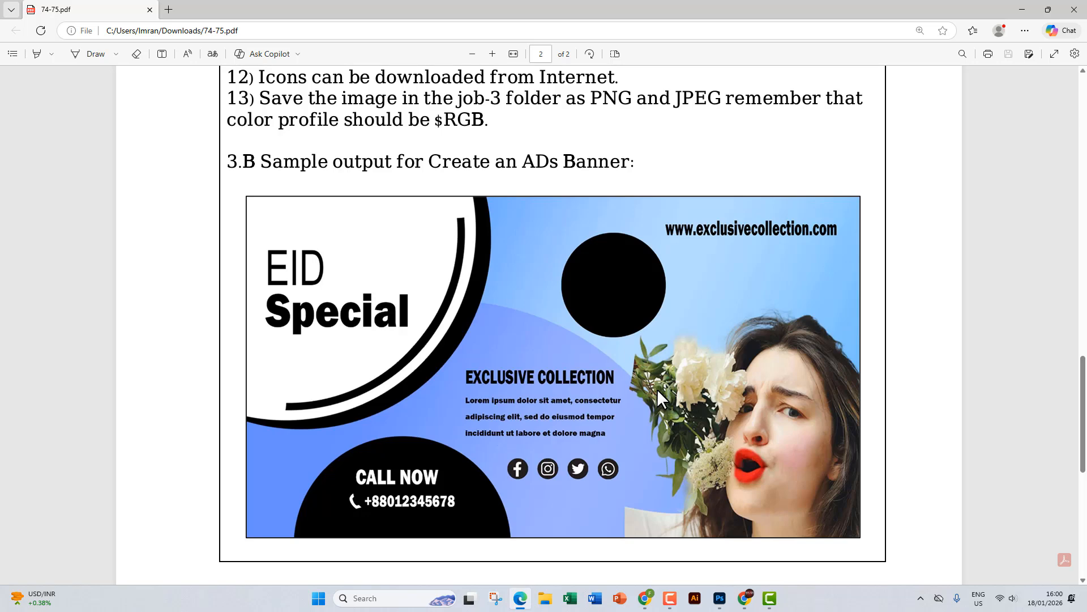
left_click(1023, 9)
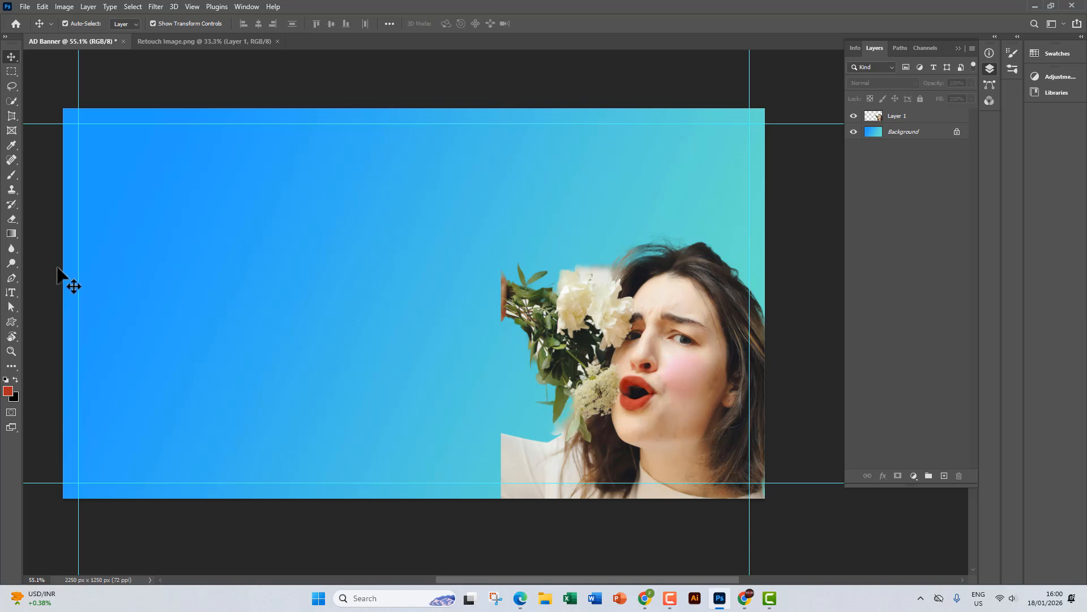
Switch to the sample banner in the PDF and set up the Draw pen in orange for marking it up
left_click_drag(193, 209, 254, 211)
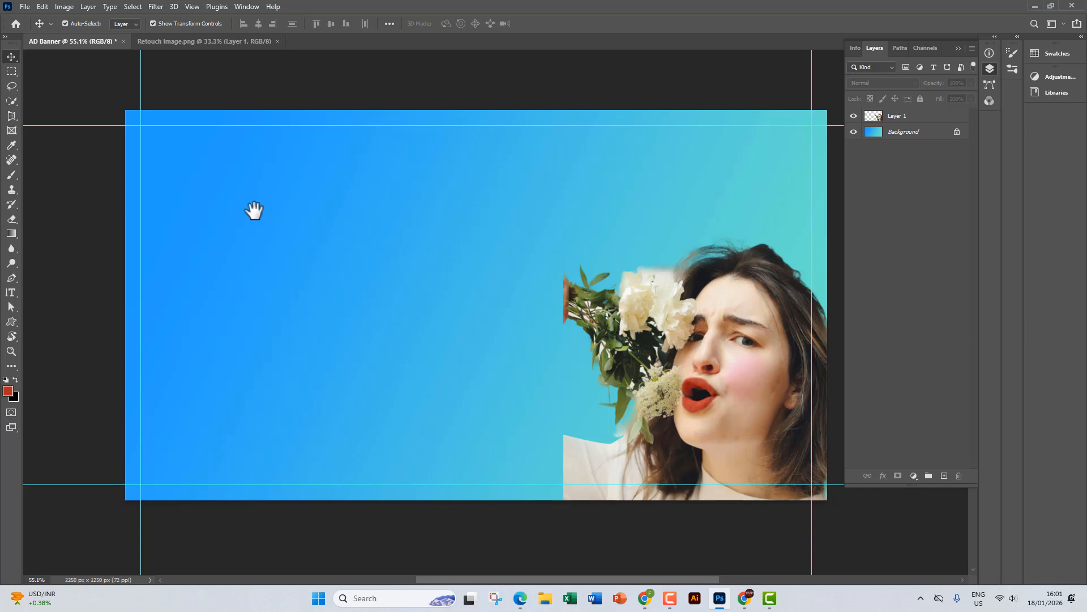
left_click(518, 601)
scroll(351, 249, "down", 1)
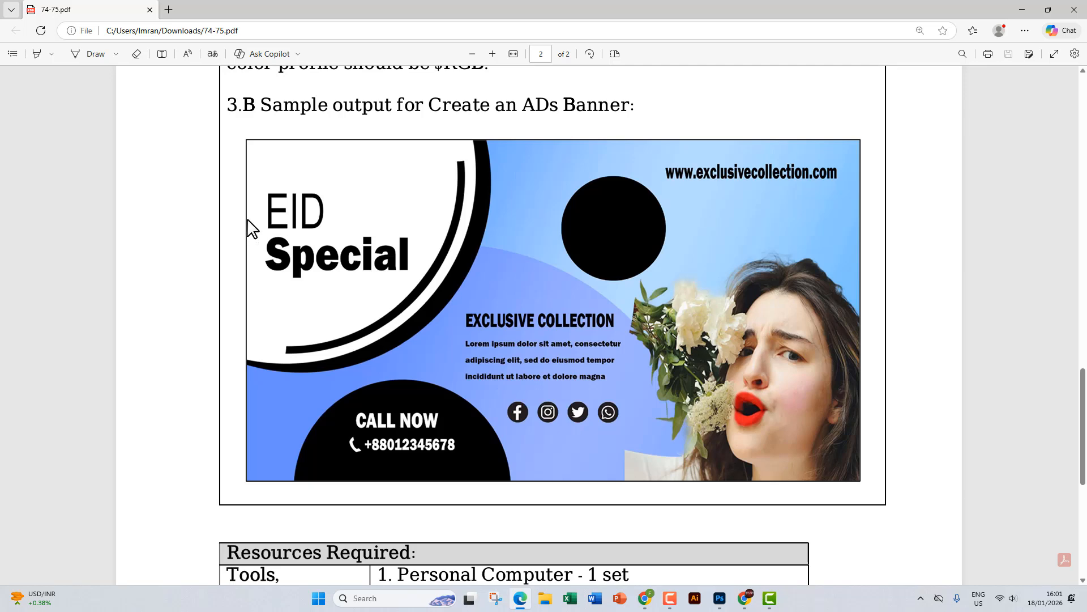
left_click(88, 54)
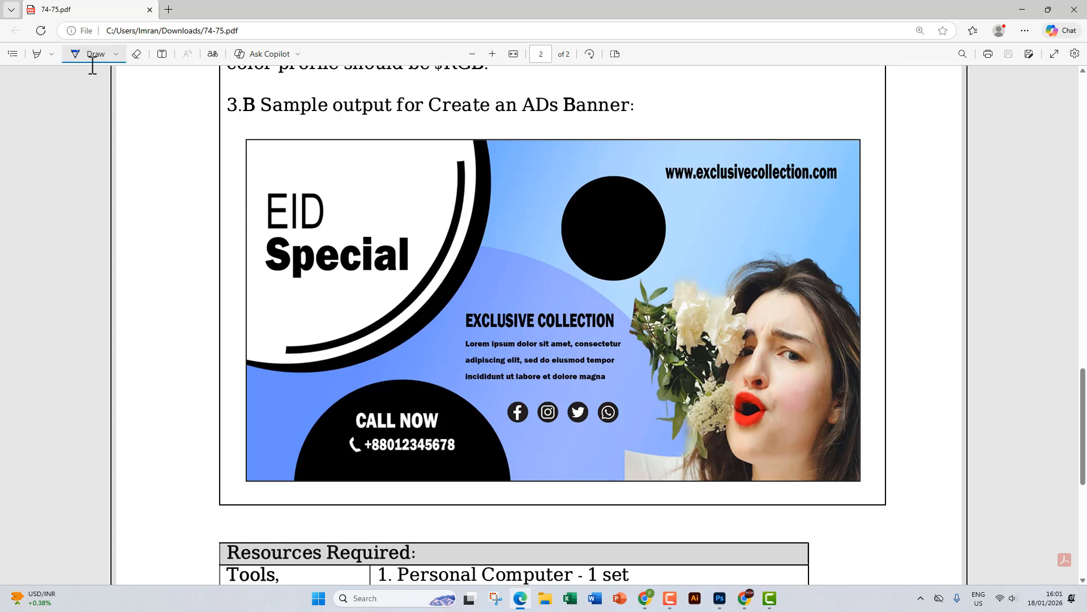
left_click(116, 55)
left_click(173, 119)
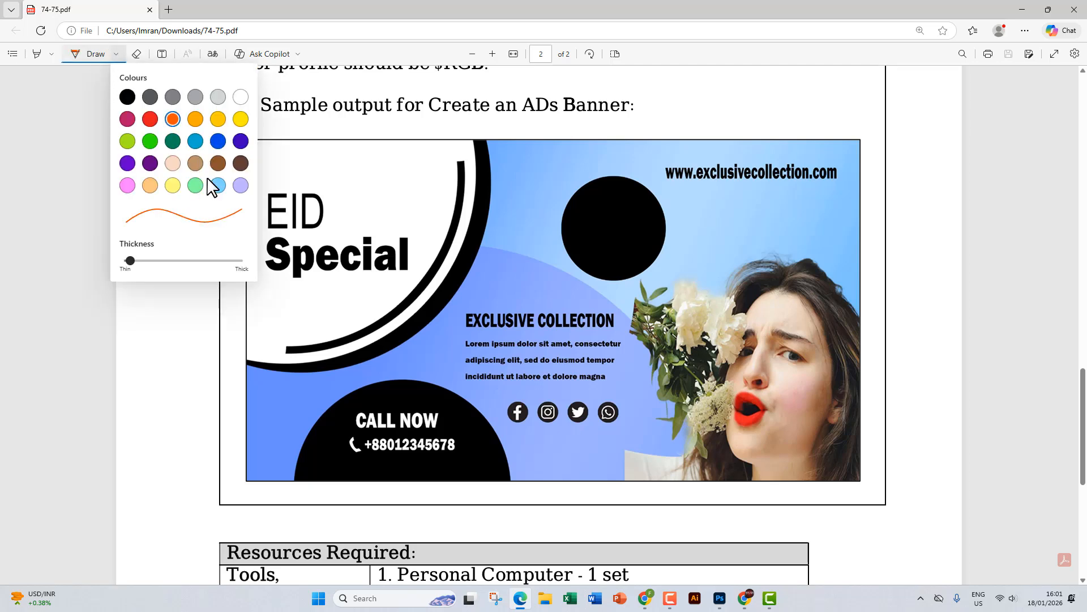
left_click(223, 341)
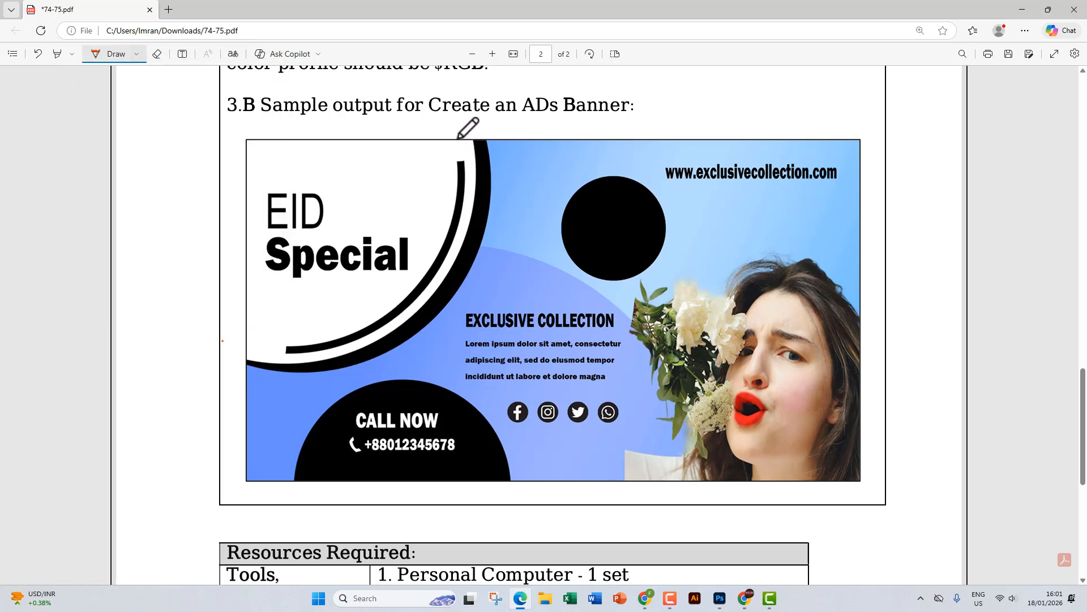
Divide the PDF's sample banner into a three-by-three grid with two vertical and two horizontal orange lines, and return to Photoshop
mouse_move(458, 137)
left_mouse_down()
mouse_move(466, 386)
mouse_move(459, 486)
left_mouse_up()
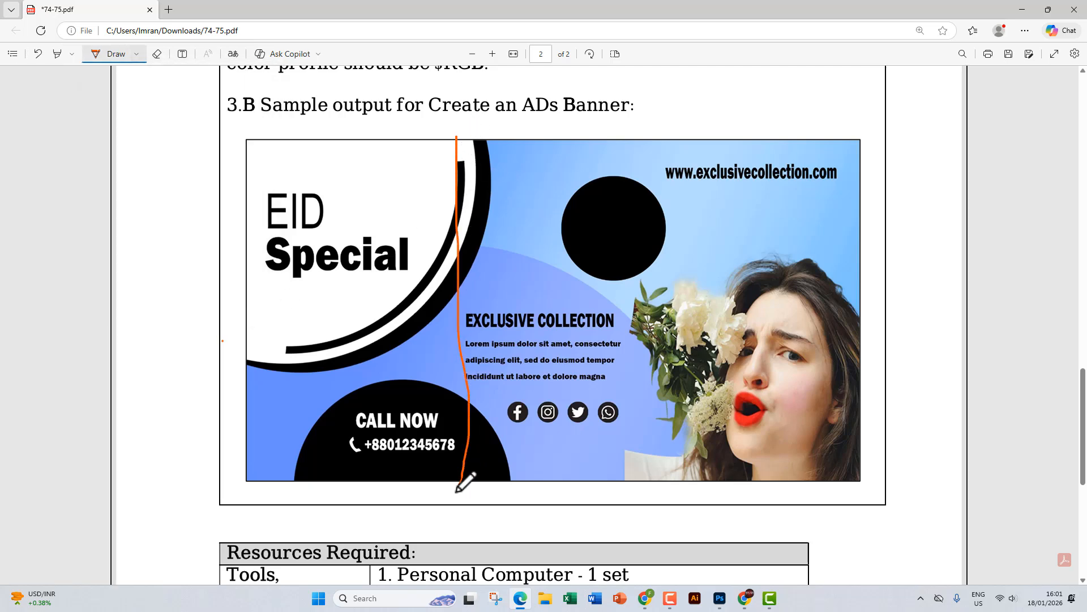
mouse_move(664, 134)
left_mouse_down()
mouse_move(656, 276)
mouse_move(672, 528)
left_mouse_up()
left_click_drag(245, 259, 574, 254)
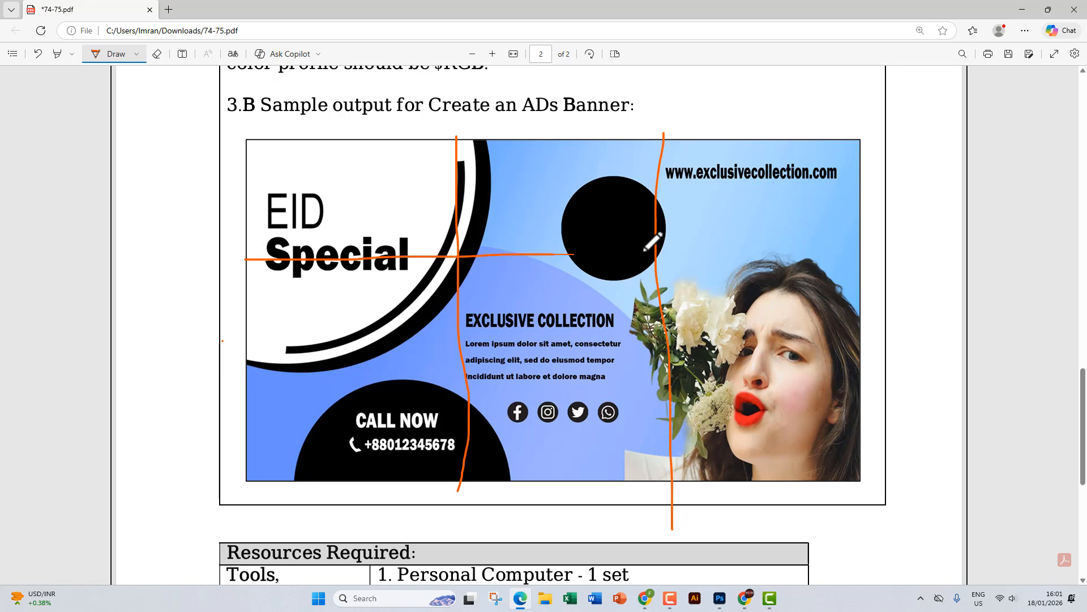
left_click_drag(645, 250, 877, 239)
left_click_drag(245, 372, 889, 366)
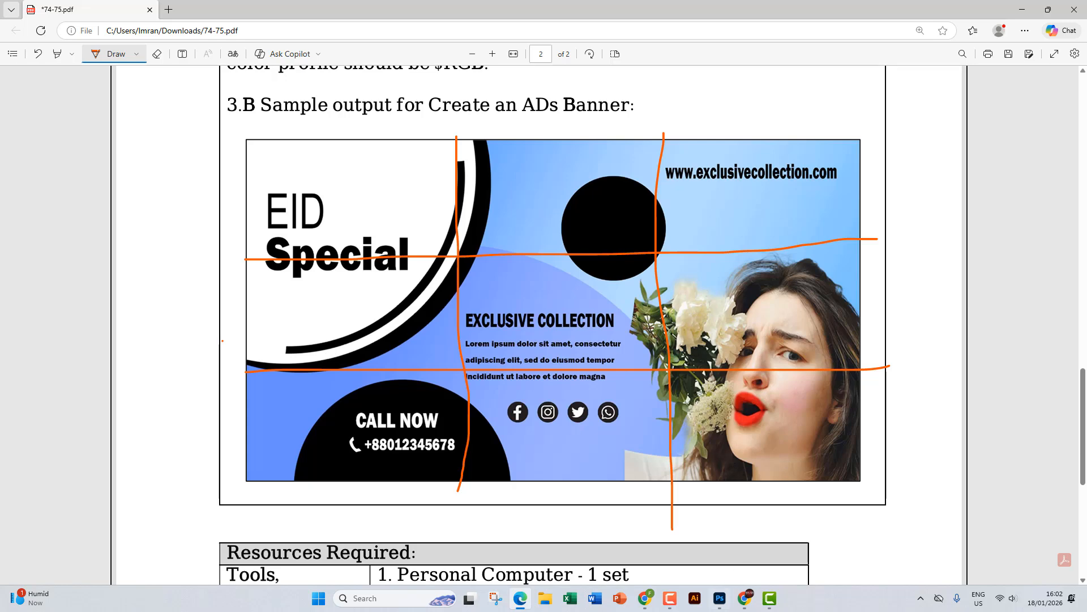
left_click(719, 598)
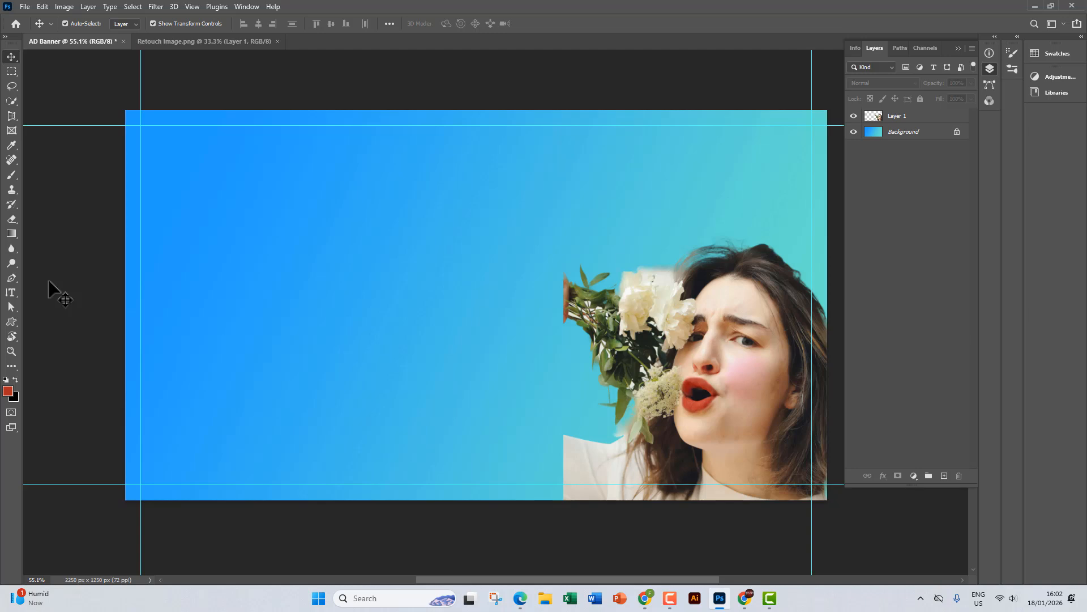
Add a new layer above the woman's image and enlarge the Brush tool's size to 1800 px
left_click(913, 115)
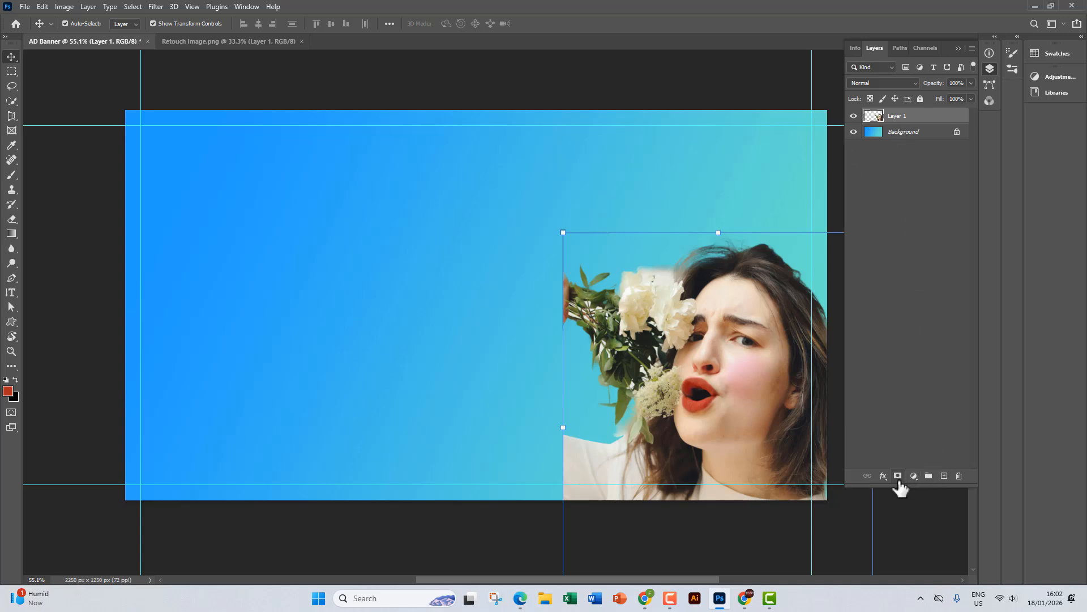
left_click(944, 475)
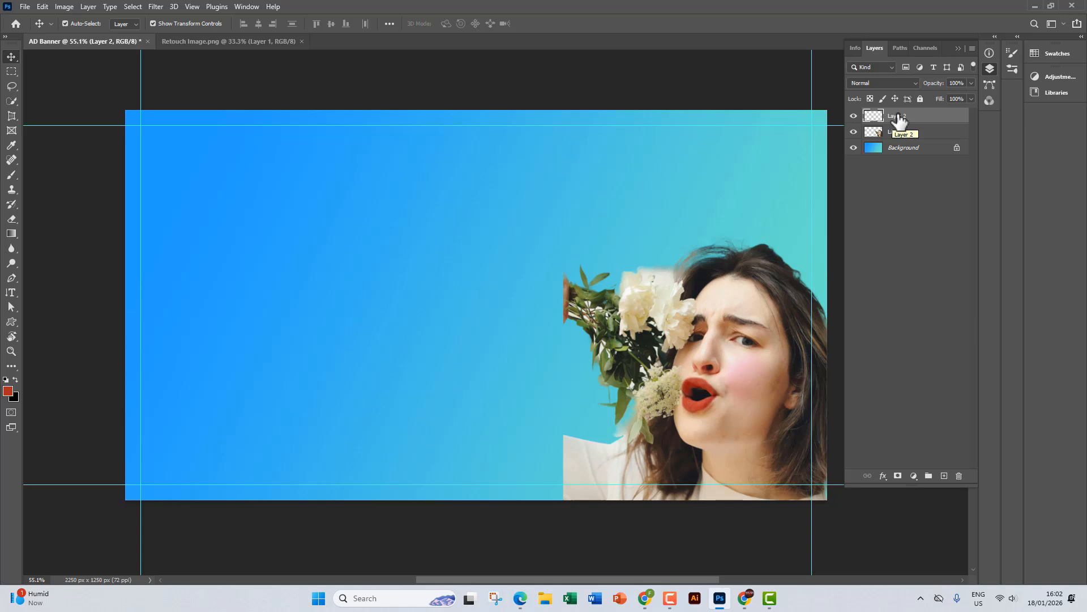
left_click_drag(11, 176, 39, 175)
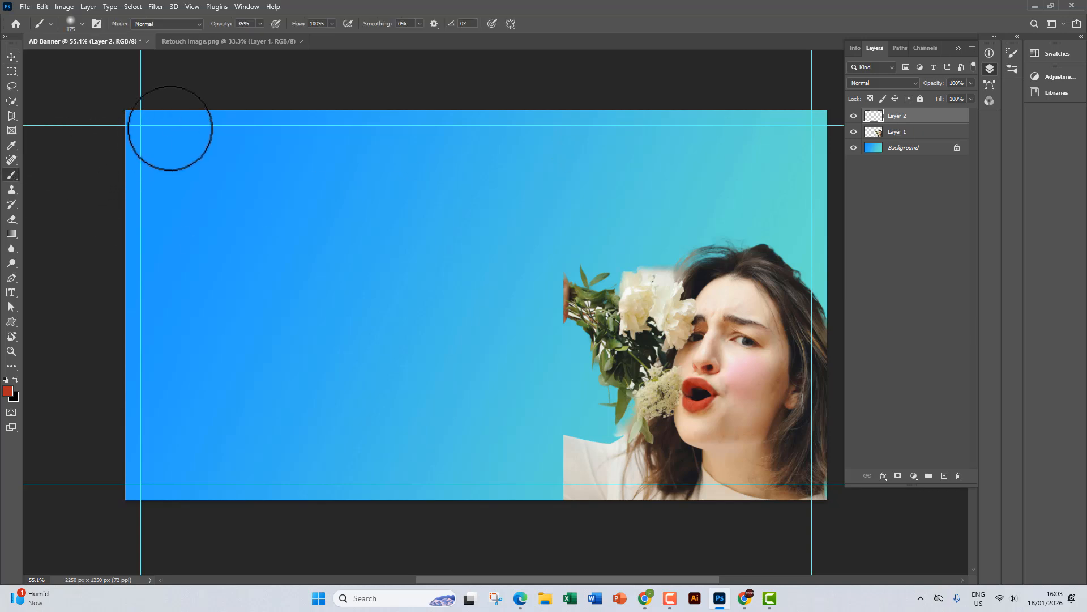
key("bracketright")
key("bracketright")
key("bracketright")
key("bracketright")
key("bracketright")
key("bracketright")
key("bracketright")
key("bracketright")
key("bracketright")
key("bracketright")
key("bracketright")
key("bracketright")
key("bracketright")
key("bracketright")
key("bracketright")
key("bracketright")
key("bracketright")
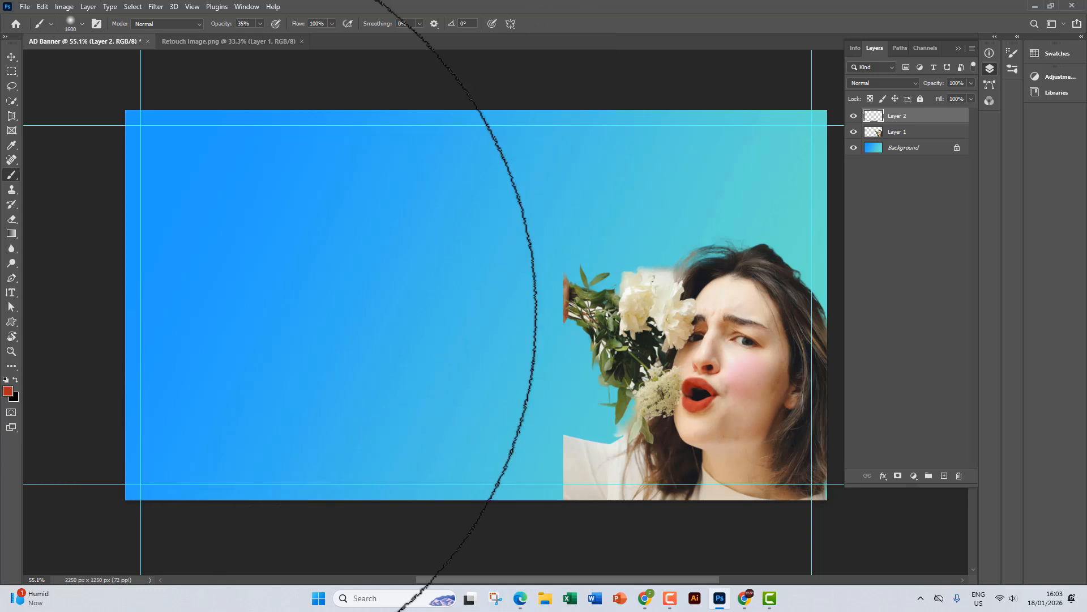
key("bracketright")
key("bracketright")
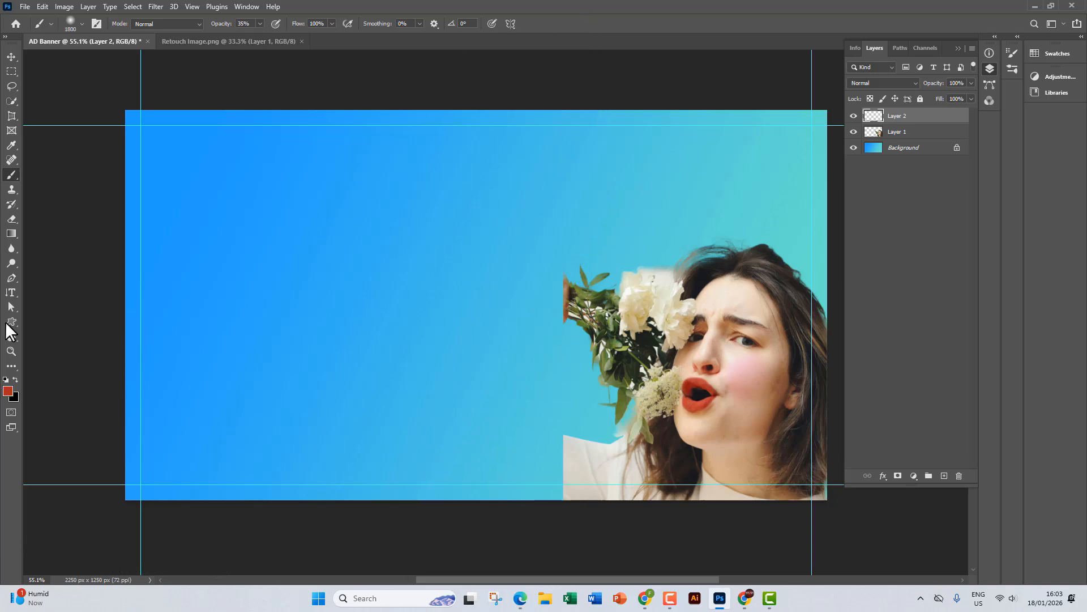
Set the foreground colour to black (#000000) and return to the Brush tool
left_click(7, 389)
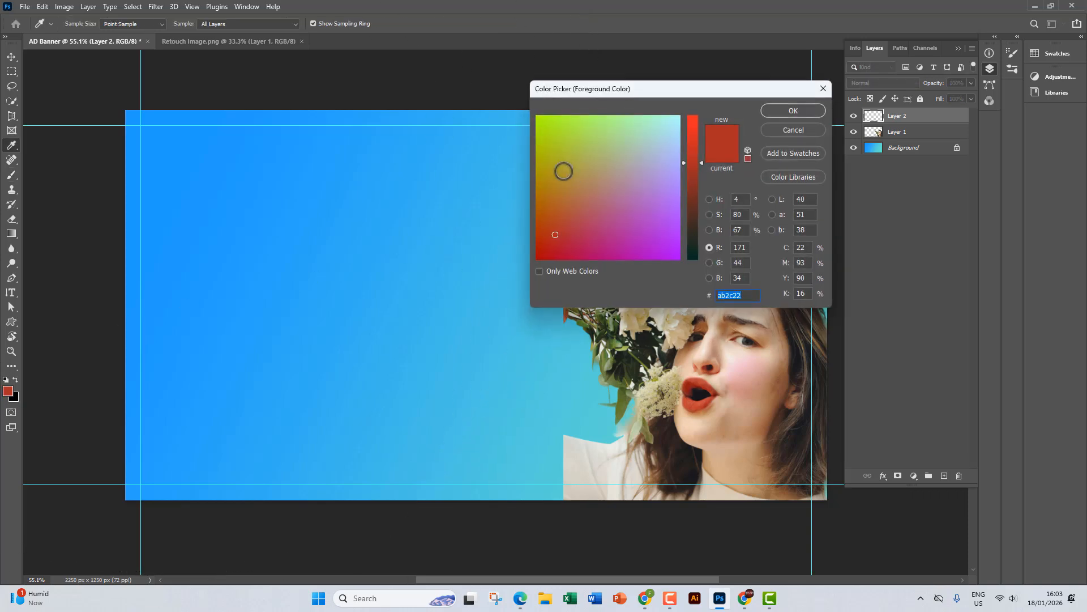
left_click_drag(692, 228, 692, 260)
left_click_drag(554, 244, 531, 281)
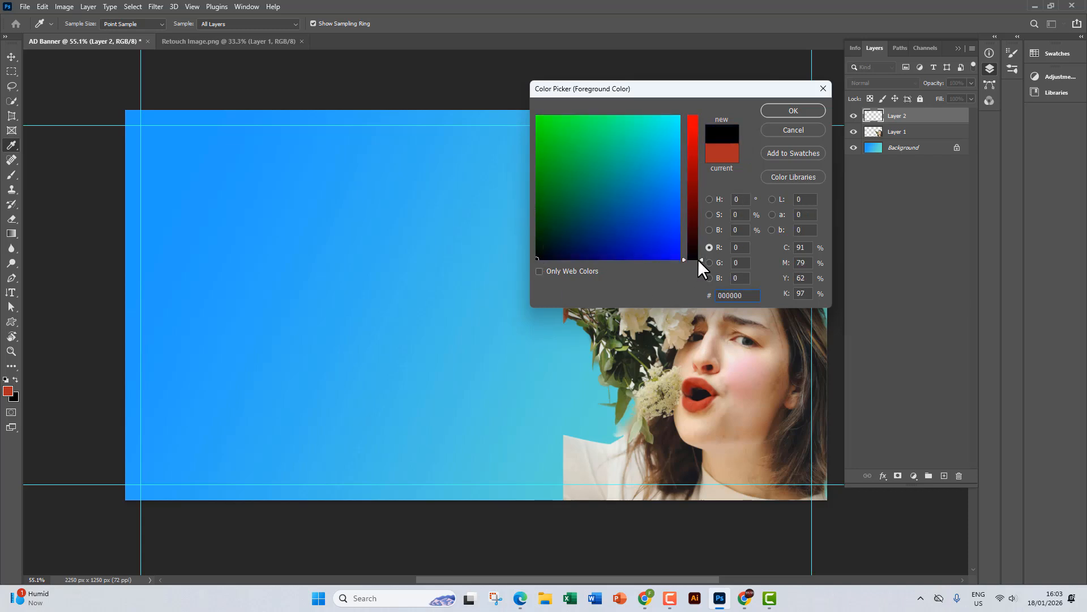
left_click(789, 111)
key("b")
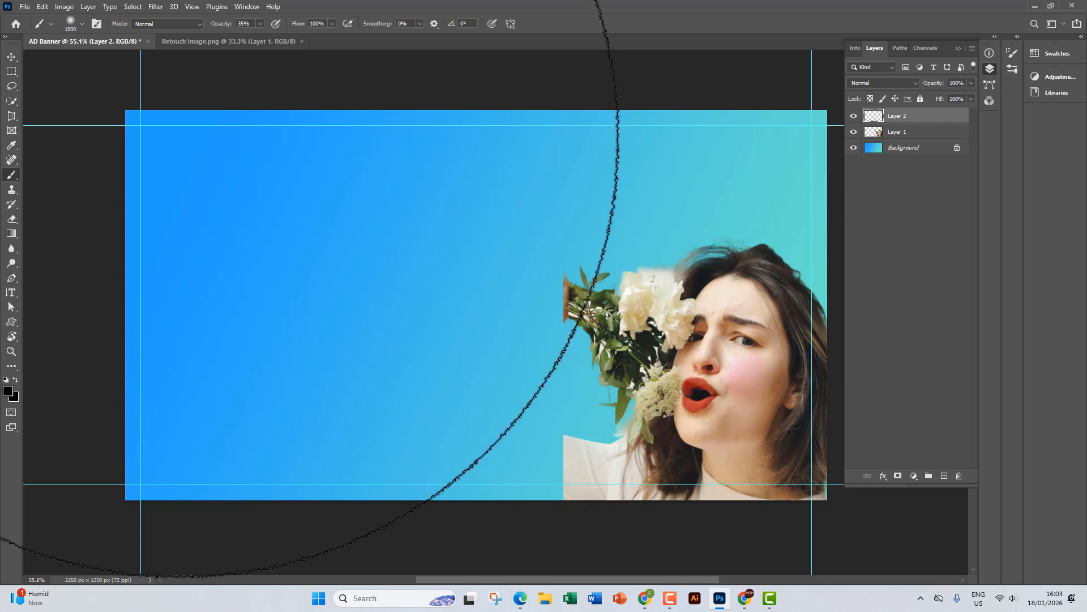
Replace the soft trial dab with a black circle over the canvas's upper-left corner, using 100% brush hardness and 100% opacity
left_click(169, 131)
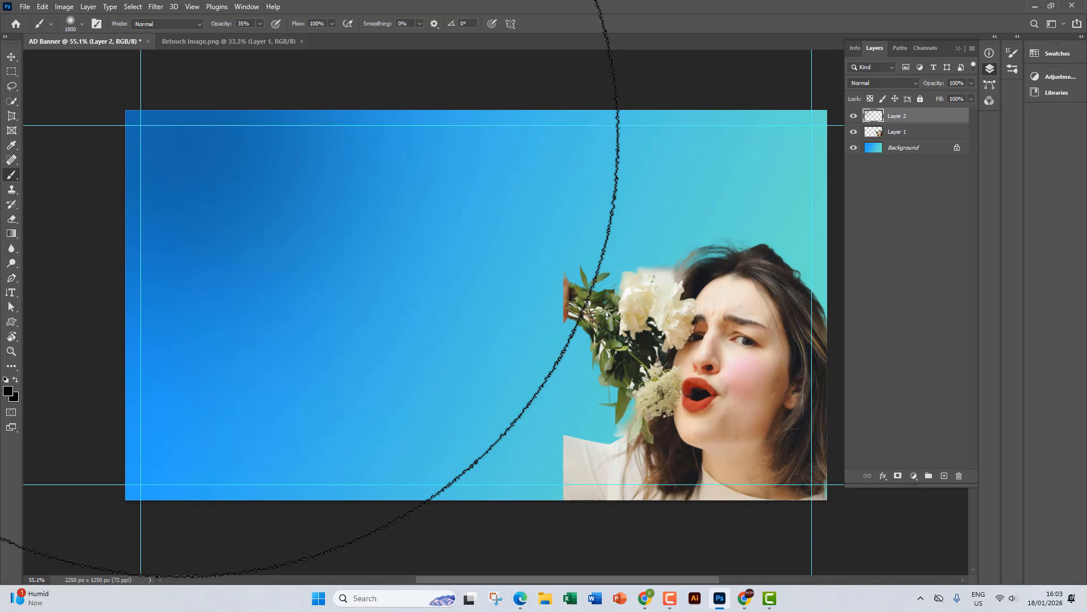
key("ctrl+z")
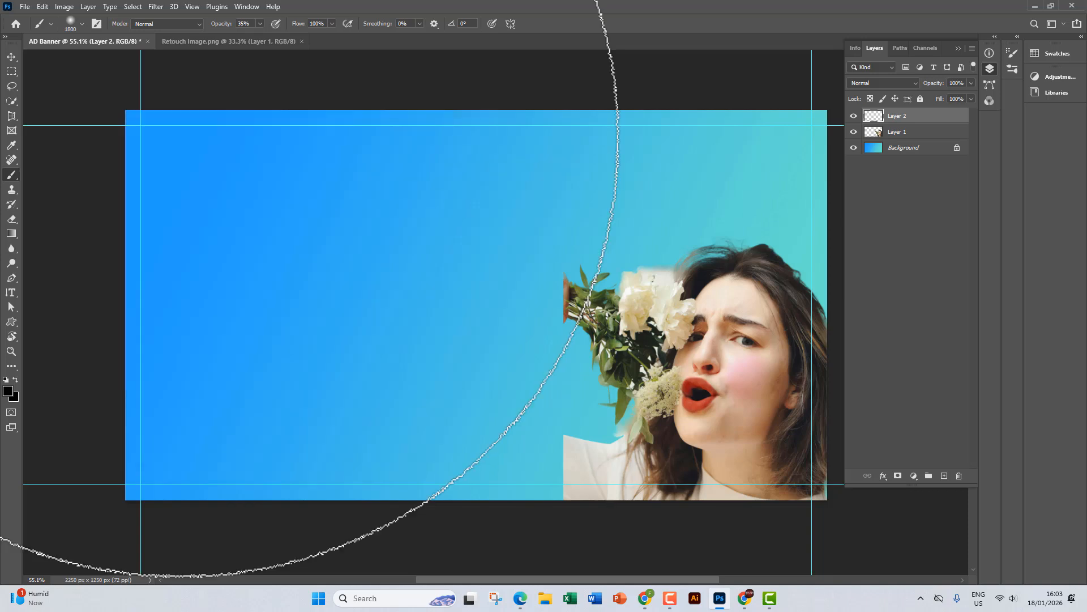
left_click(82, 24)
left_click_drag(74, 84, 158, 87)
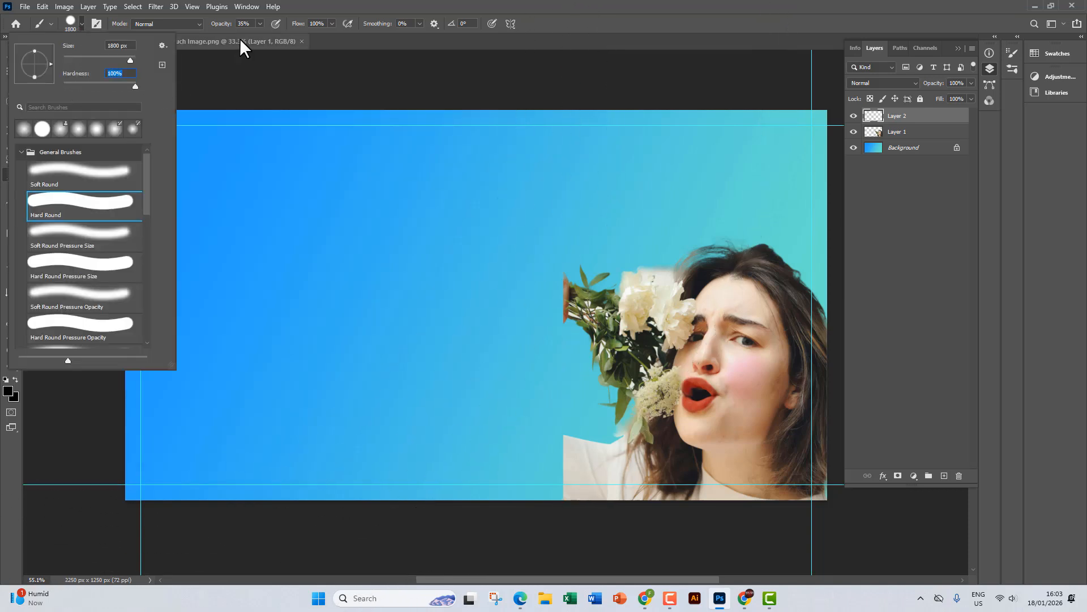
left_click(260, 23)
left_click_drag(258, 35, 294, 36)
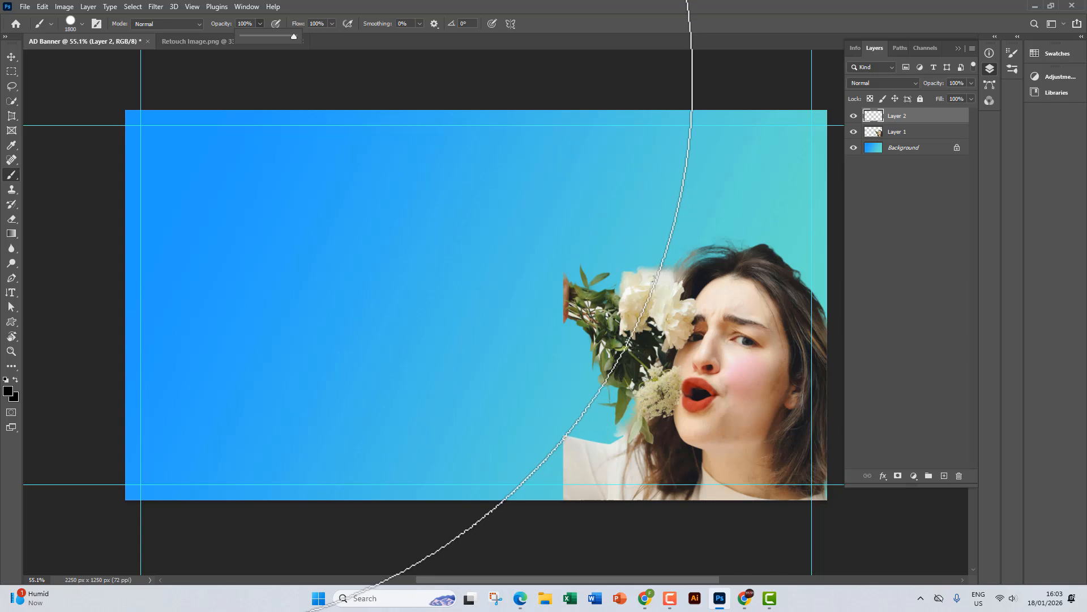
left_click(126, 63)
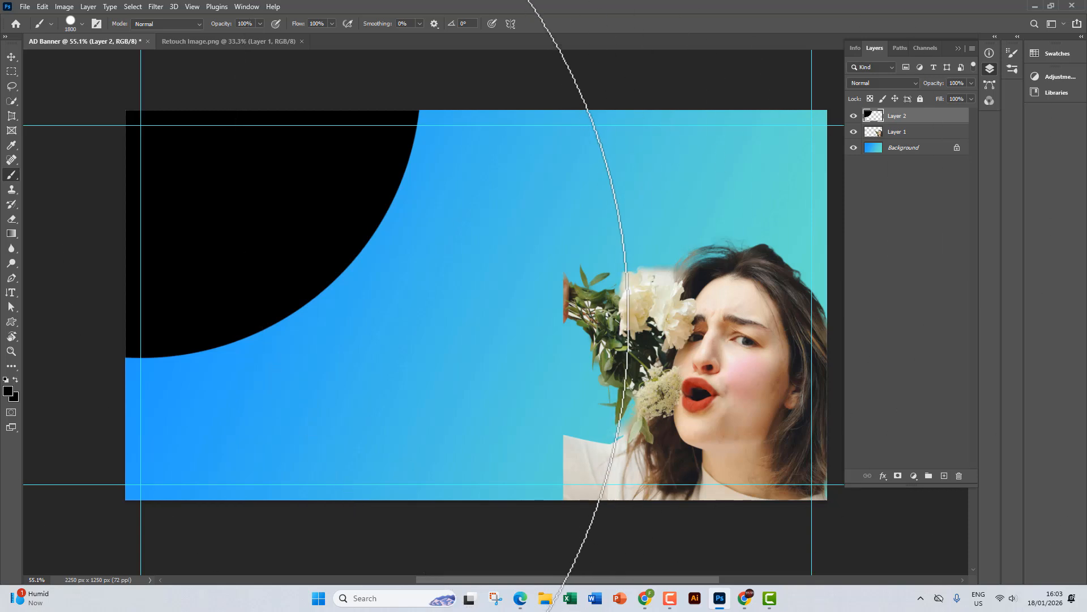
Set the foreground colour to white (#ffffff) and return to the Brush tool
left_click(9, 390)
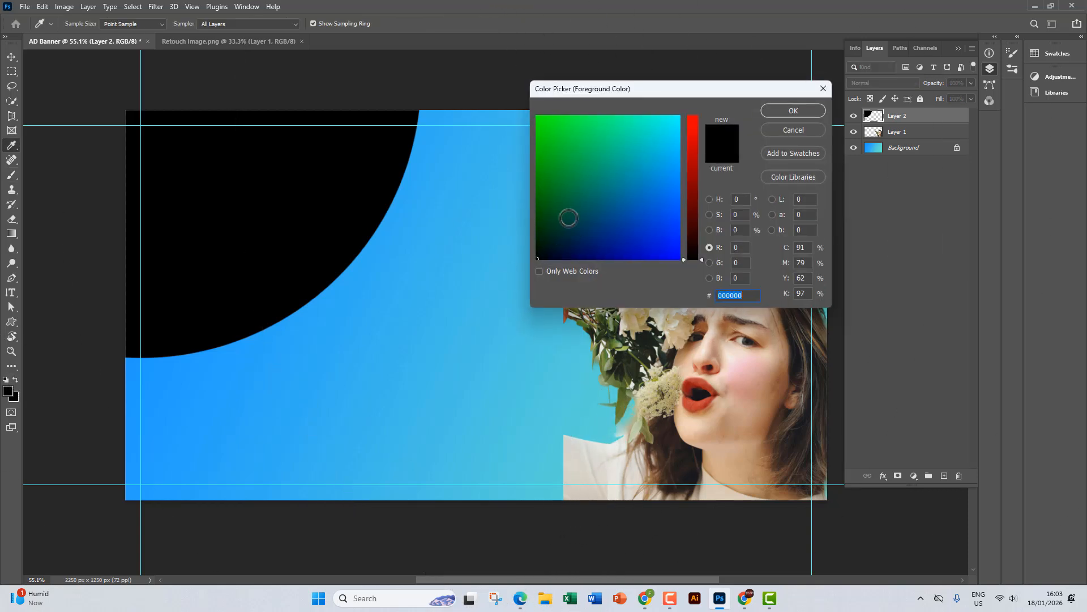
left_click_drag(555, 172, 685, 103)
left_click(693, 116)
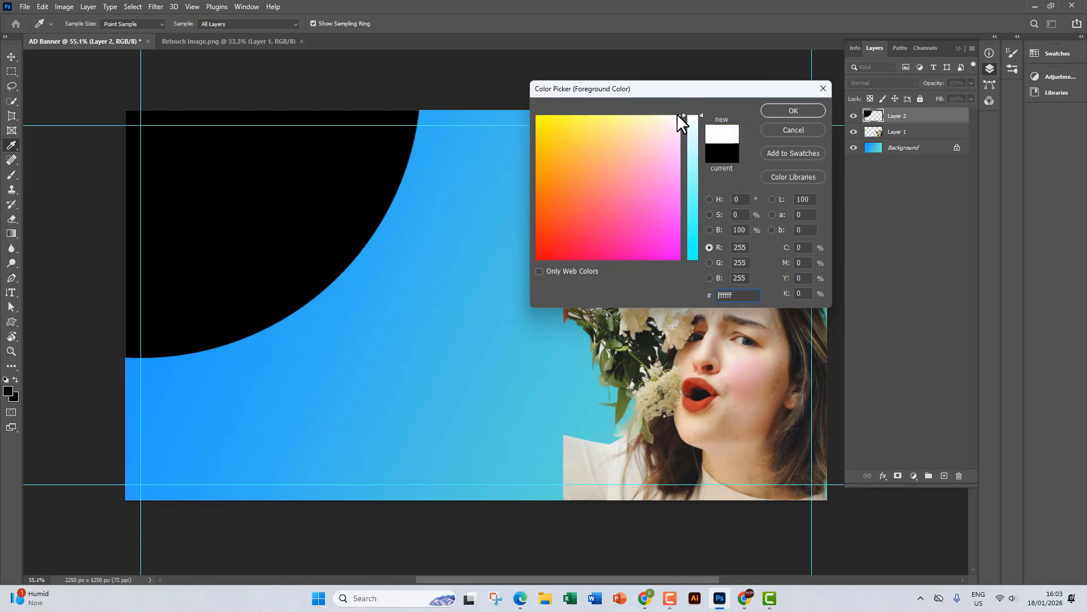
left_click(780, 110)
key("b")
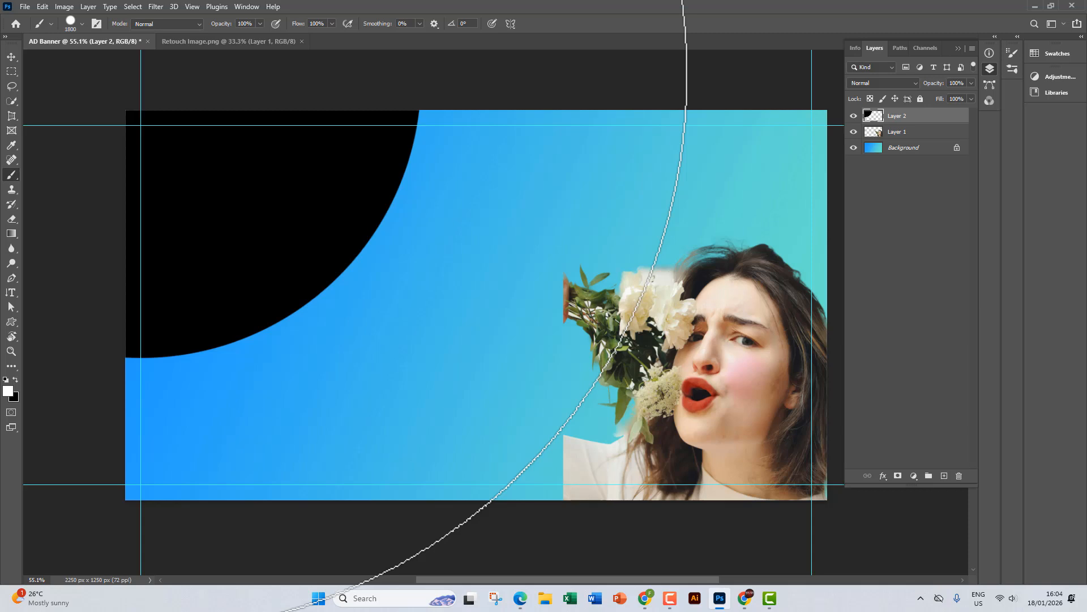
Set the brush size to 1750 px and stamp a white circle inside the black one, leaving a black rim
left_click(80, 25)
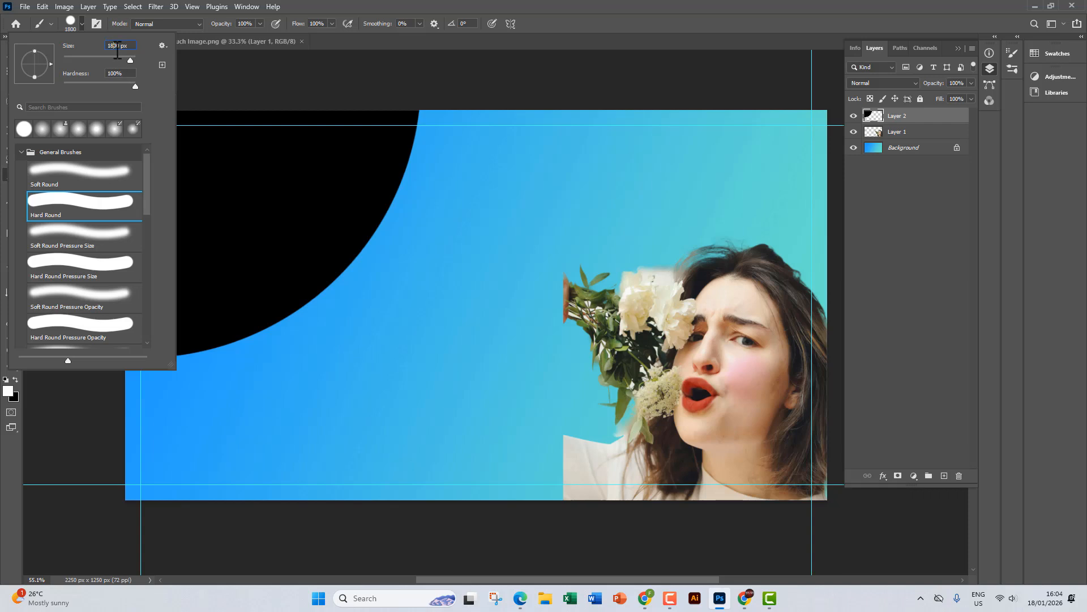
type("1750")
key("Return")
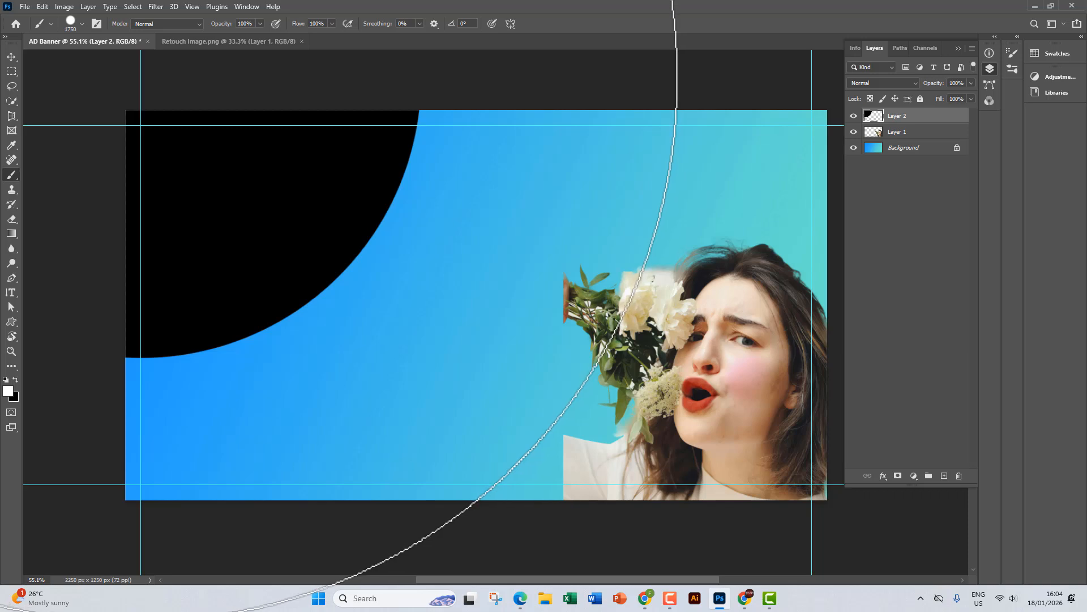
left_click(151, 85)
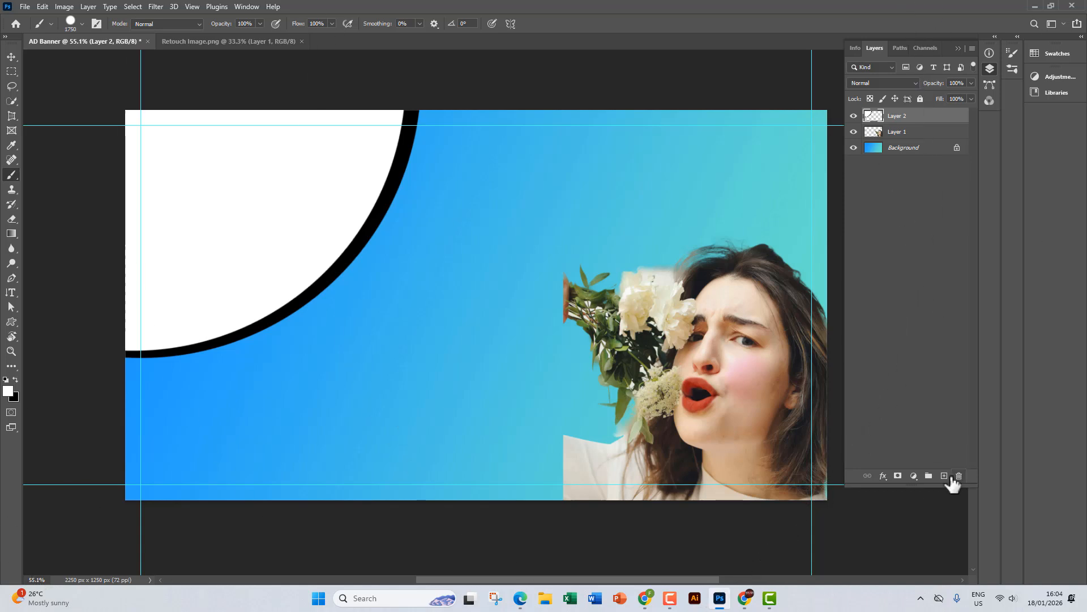
On a new layer, stamp a 1700 px black circle inside the white one, leaving a white band along the rim
left_click(944, 476)
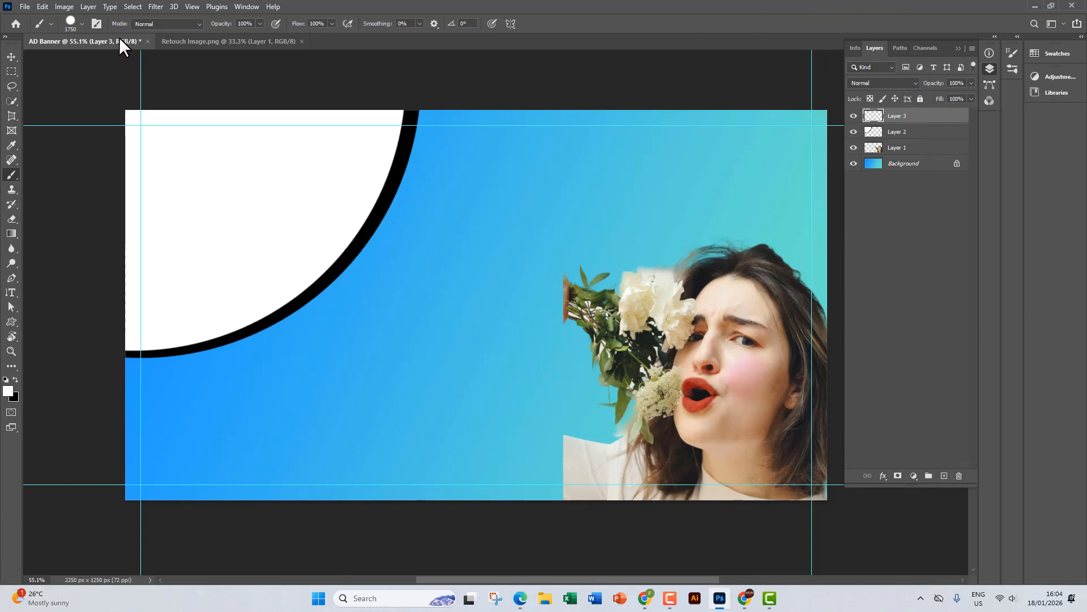
key("space")
left_click_drag(192, 140, 325, 211)
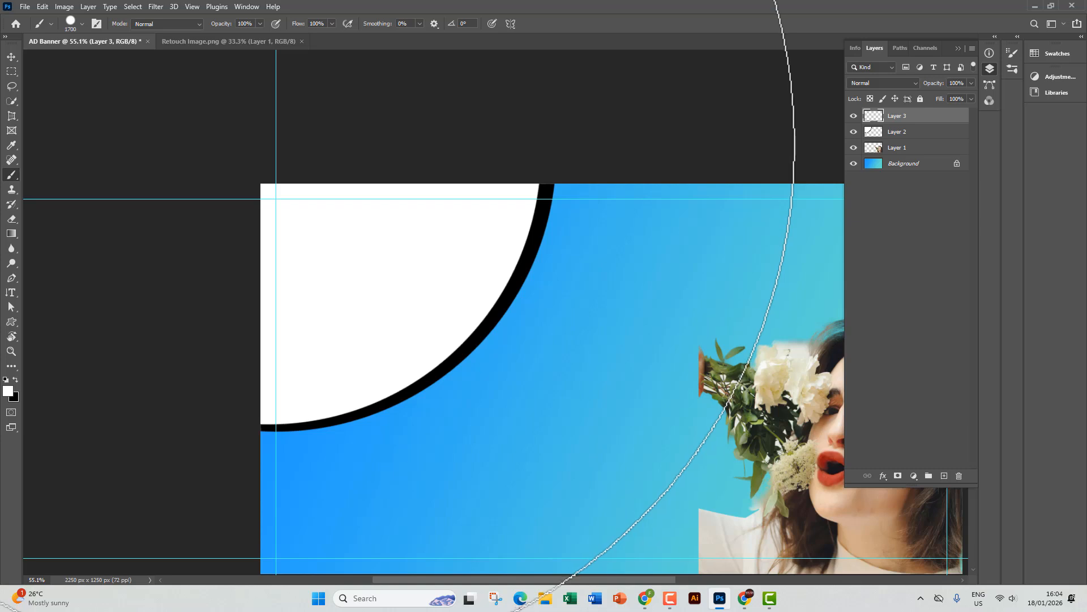
left_click(16, 380)
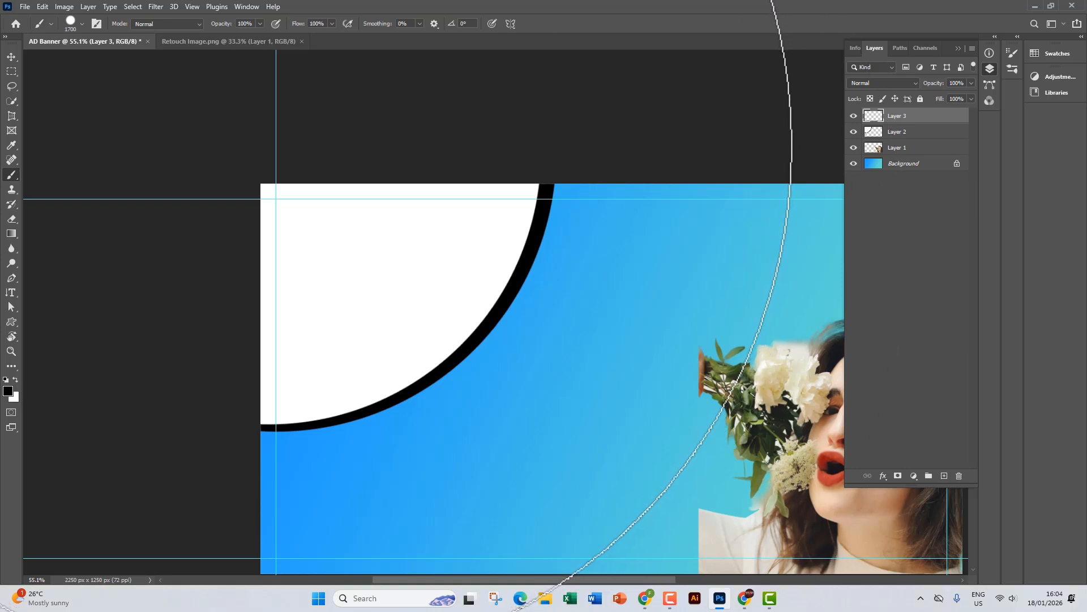
left_click(266, 142)
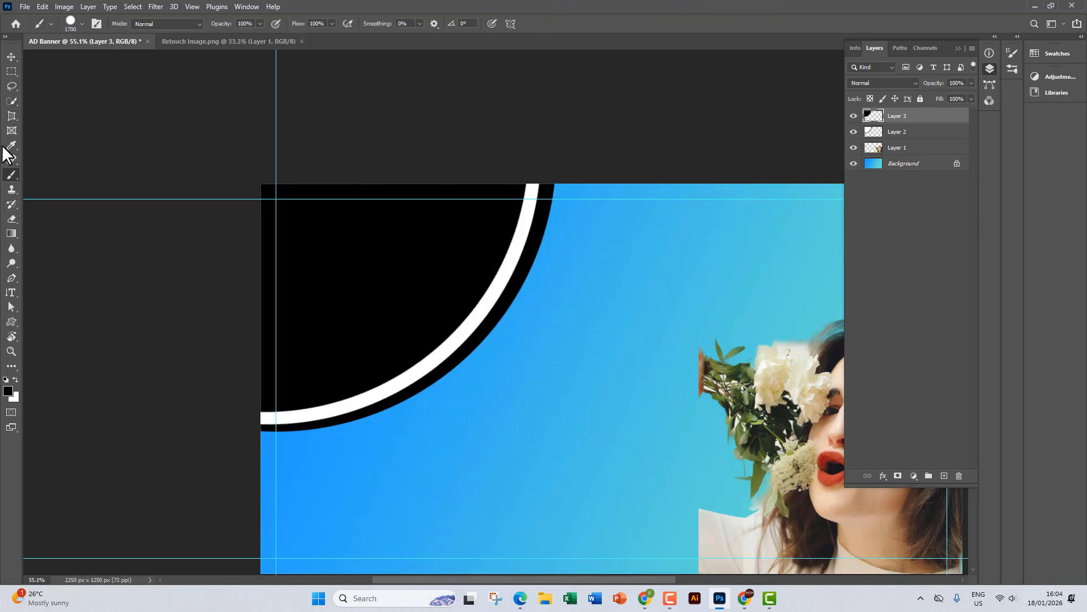
Erase the inside of the new black circle with a 1600 px eraser, leaving only a thin black arc
left_click(13, 218)
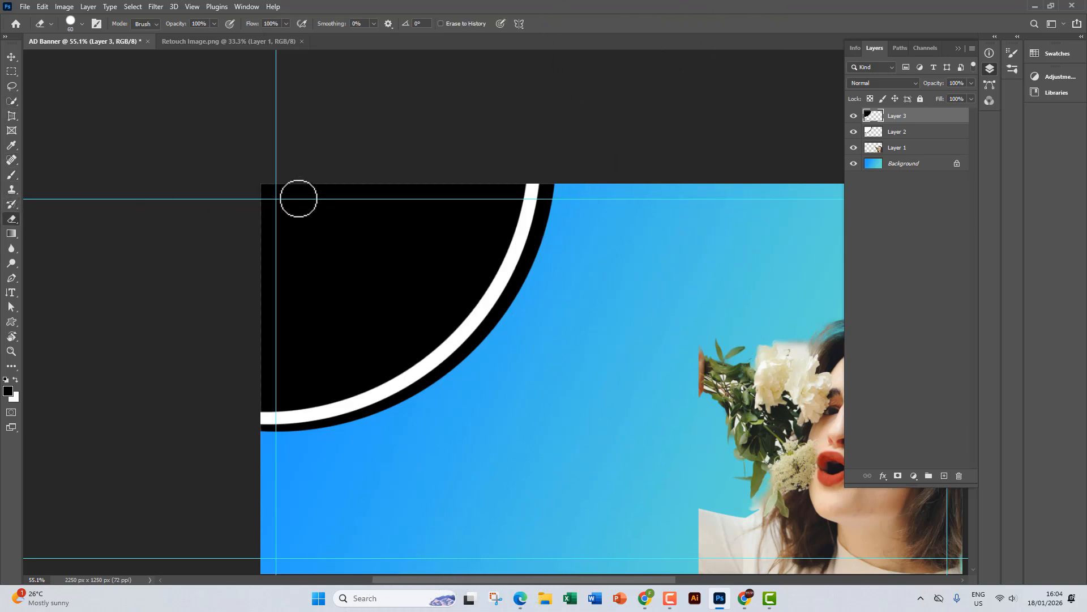
key("bracketright")
key("bracketright")
key("bracketright")
key("bracketright")
key("bracketright")
key("bracketright")
key("bracketright")
key("bracketright")
key("bracketright")
key("bracketright")
key("bracketright")
key("bracketright")
key("bracketright")
key("bracketright")
key("bracketright")
key("bracketright")
key("bracketright")
key("bracketright")
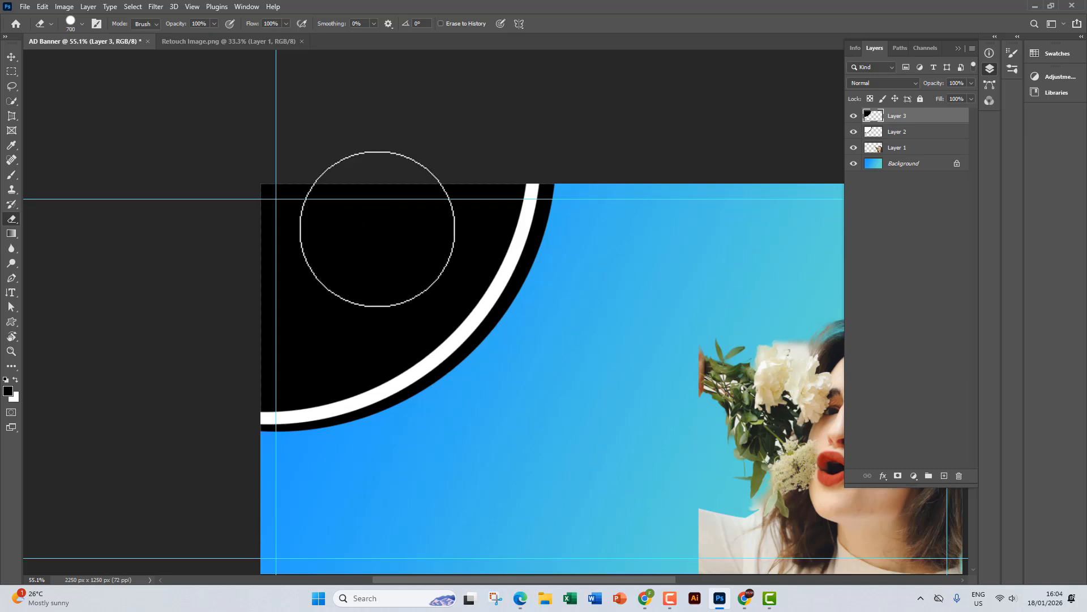
key("bracketright")
key("bracketright")
key("bracketright")
key("bracketright")
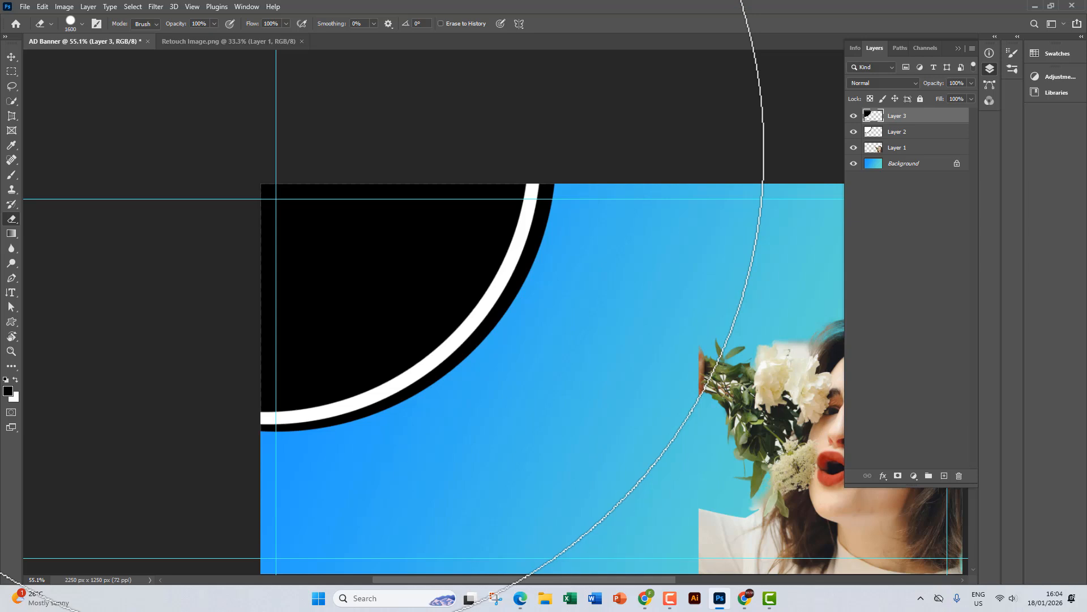
left_click(266, 151)
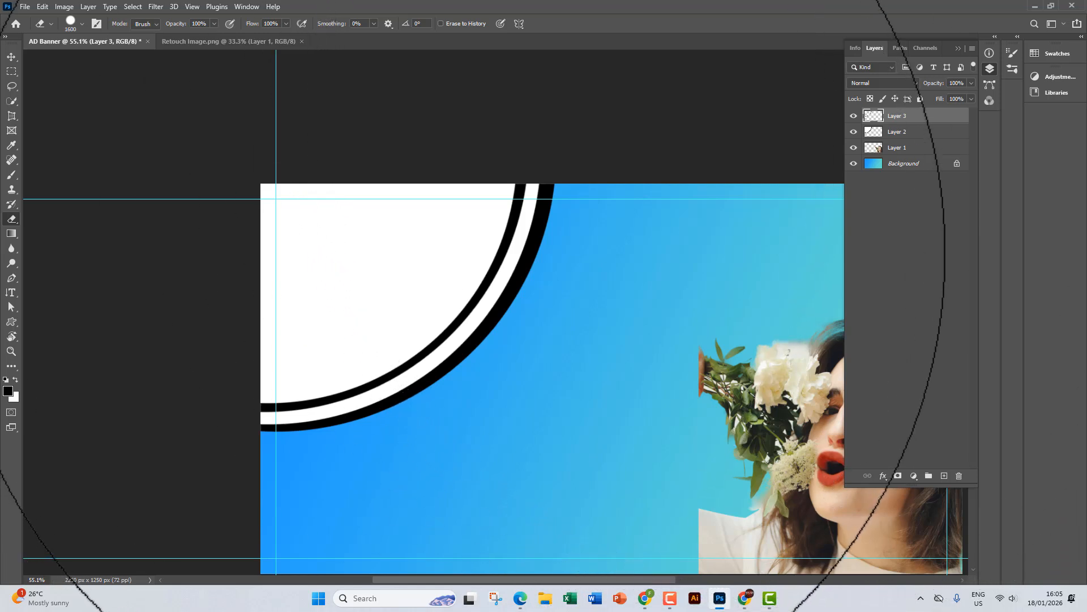
Trim both ends of the thin inner black arc back to the guides with a 500 px eraser, and switch to the Move tool
key("bracketleft")
key("bracketleft")
key("bracketleft")
key("bracketleft")
key("bracketleft")
key("bracketleft")
key("bracketleft")
key("bracketleft")
key("bracketleft")
key("bracketleft")
key("bracketleft")
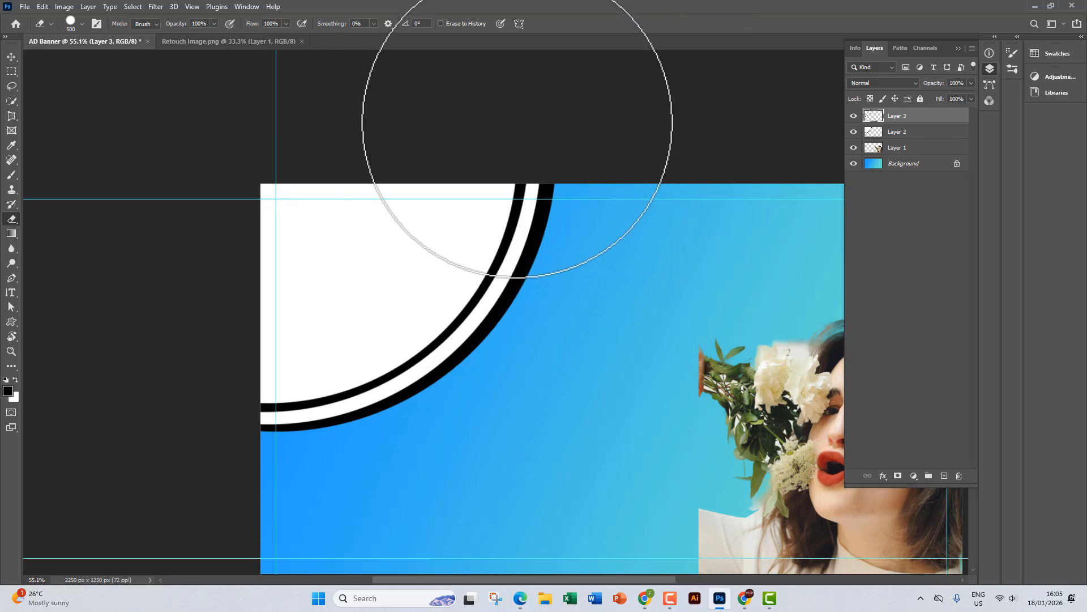
left_click(517, 122)
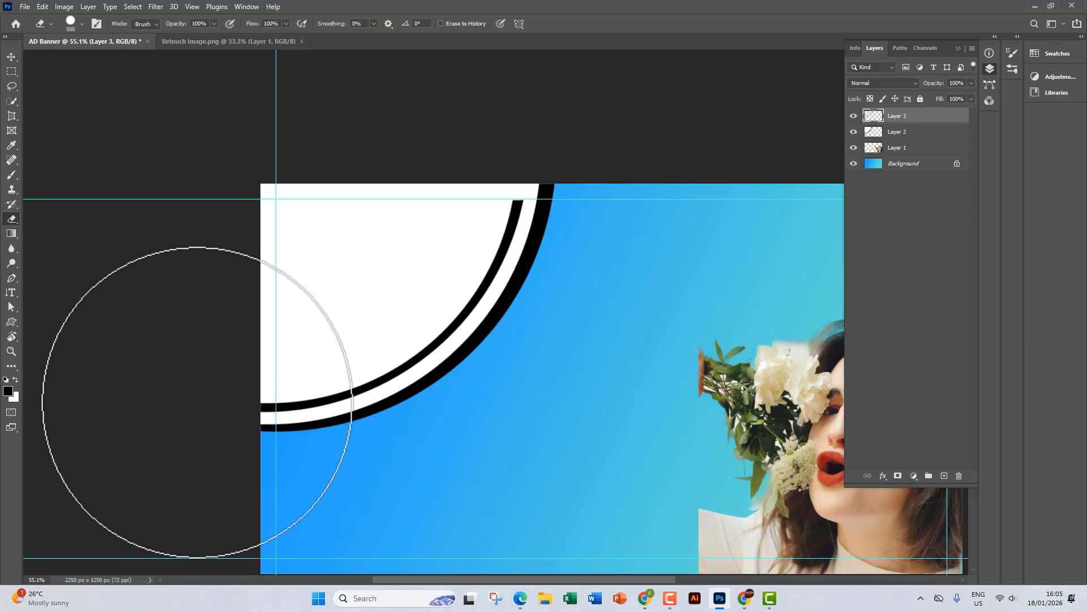
left_click(199, 405)
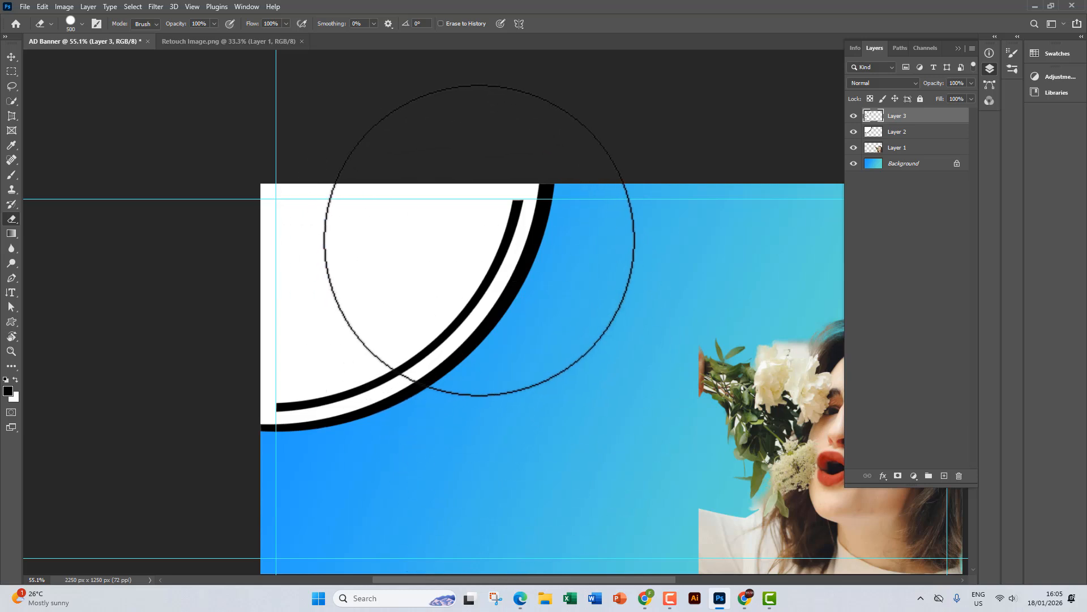
left_click(11, 57)
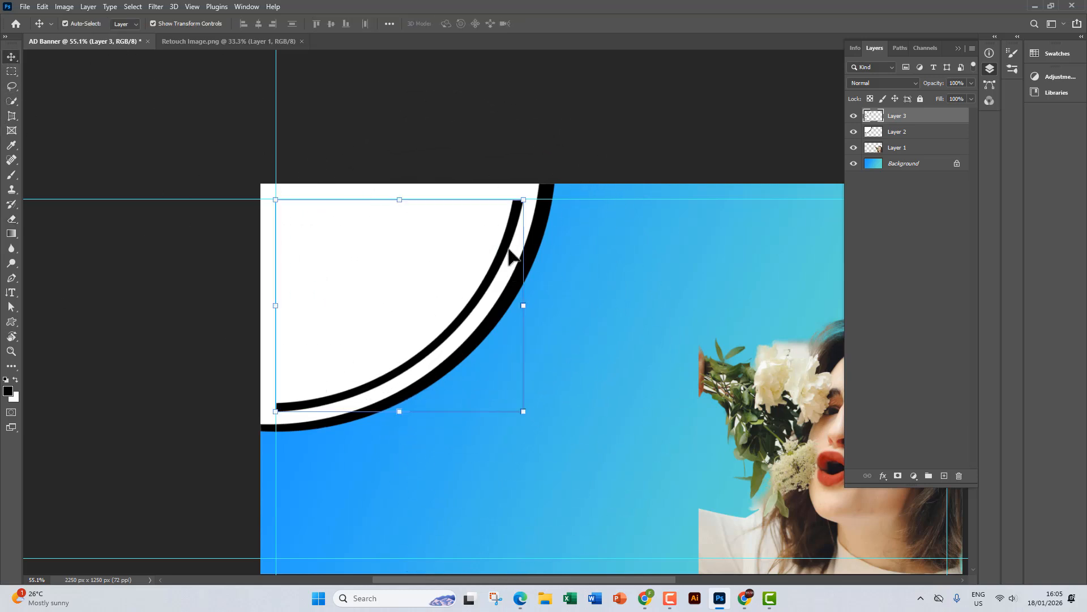
Delete the thin inner arc layer and the layer holding the black-rimmed white circle
left_click_drag(510, 259, 700, 275)
key("Delete")
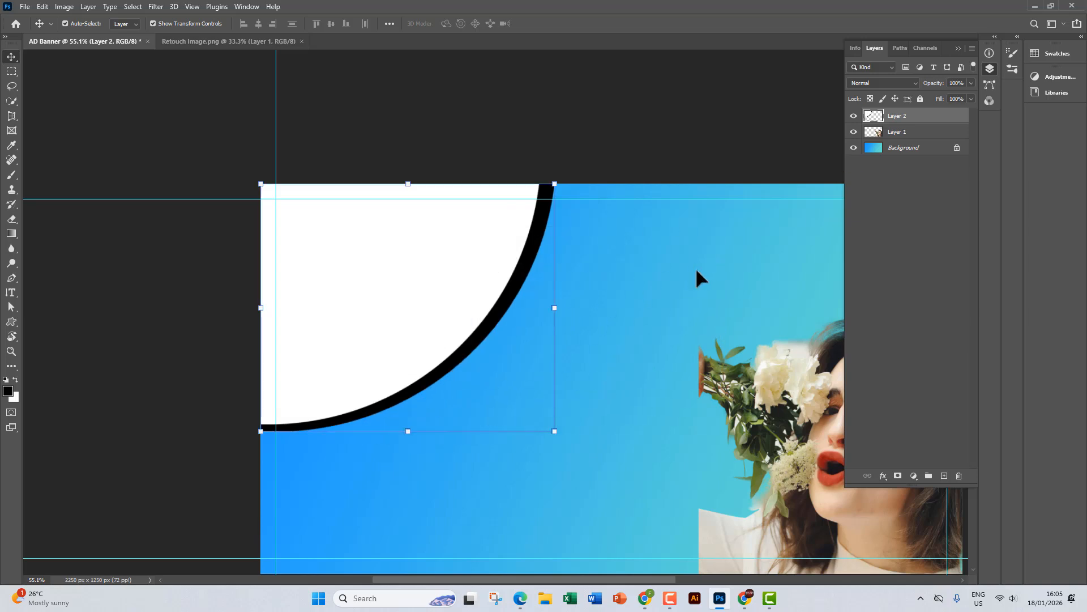
key("Delete")
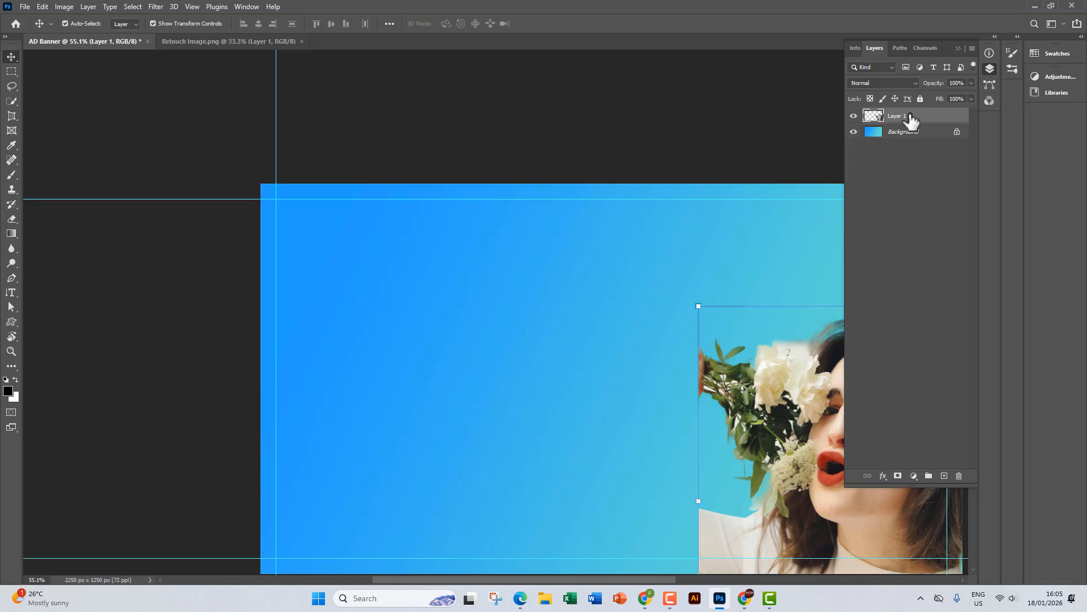
On a new layer, stamp a 1700 px black circle at the banner's upper-left corner and a 1600 px white circle inside it, leaving a black rim
left_click_drag(462, 368, 365, 311)
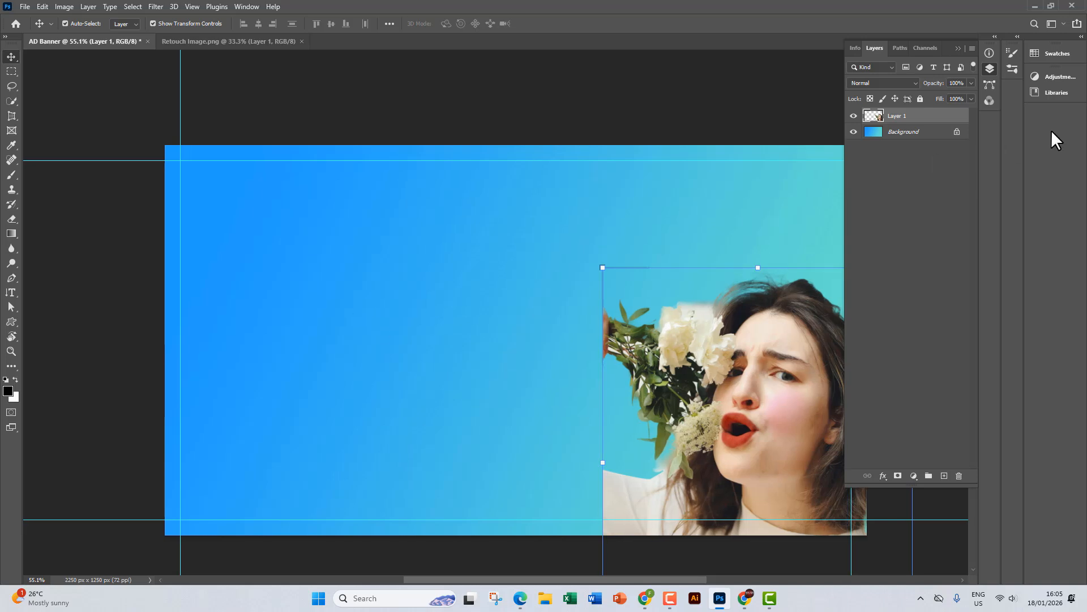
left_click(945, 476)
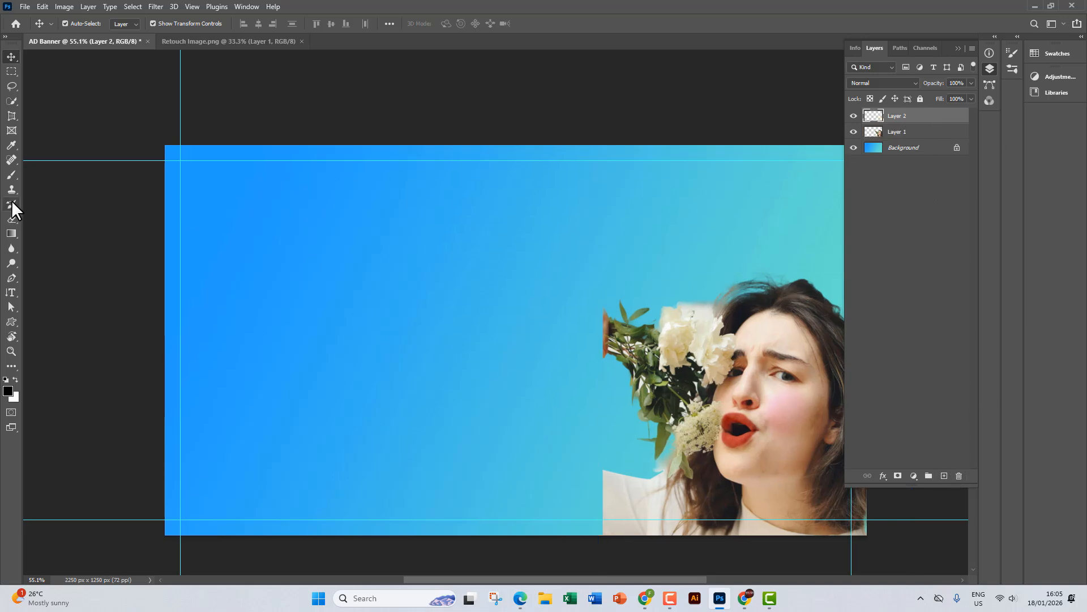
left_click(12, 175)
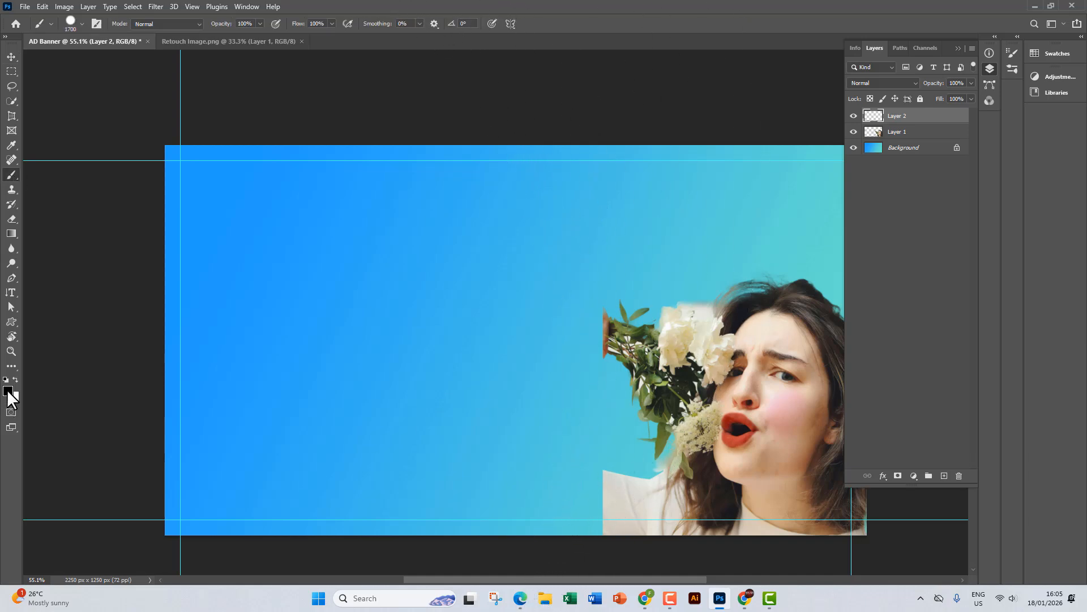
left_click_drag(287, 204, 371, 214)
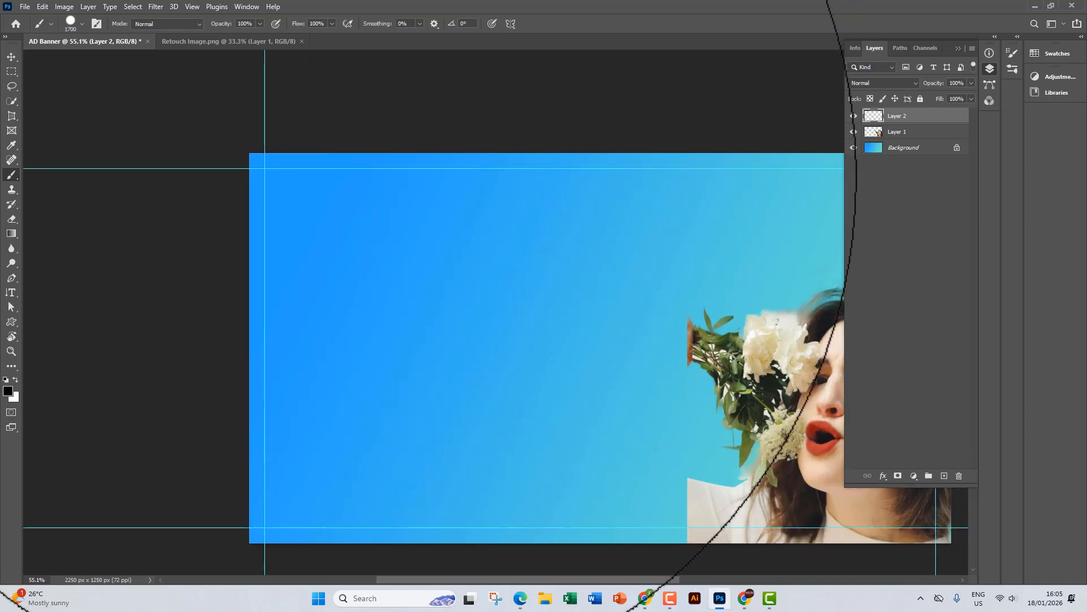
left_click(520, 599)
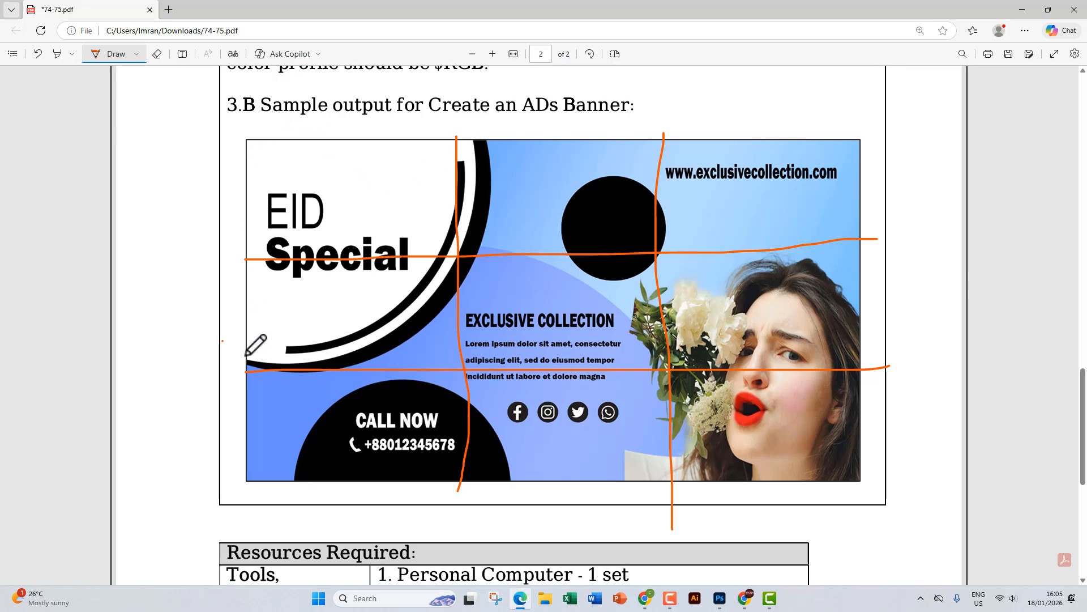
left_click(1023, 9)
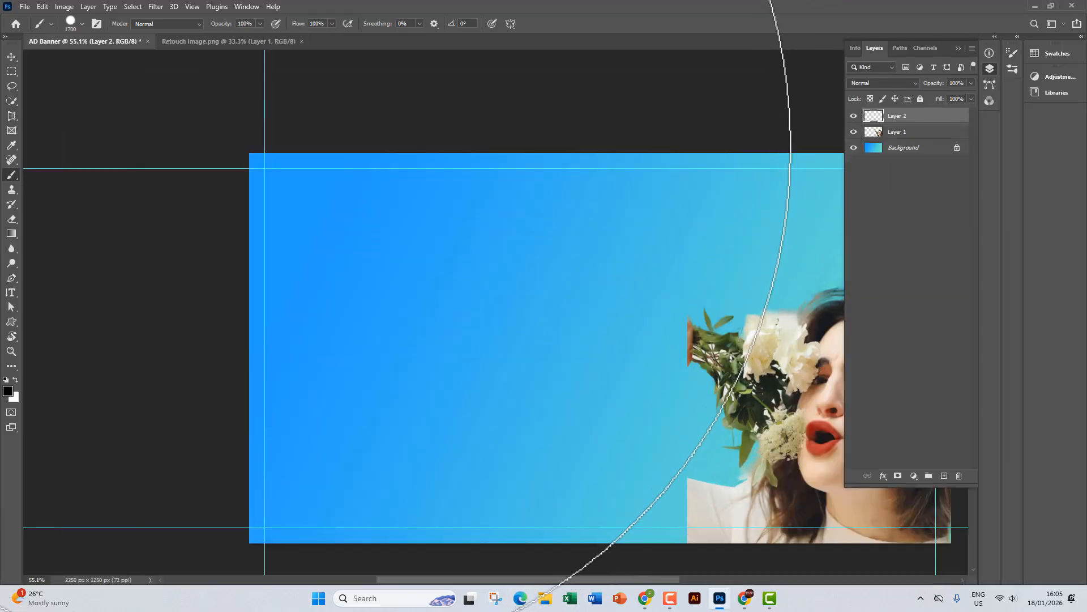
left_click(272, 153)
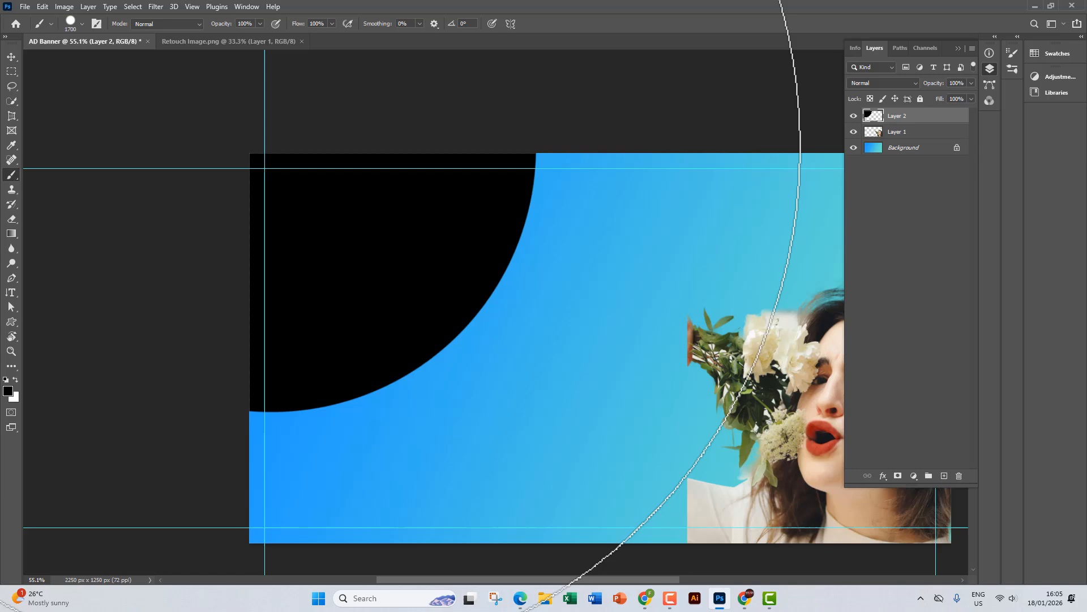
left_click(15, 380)
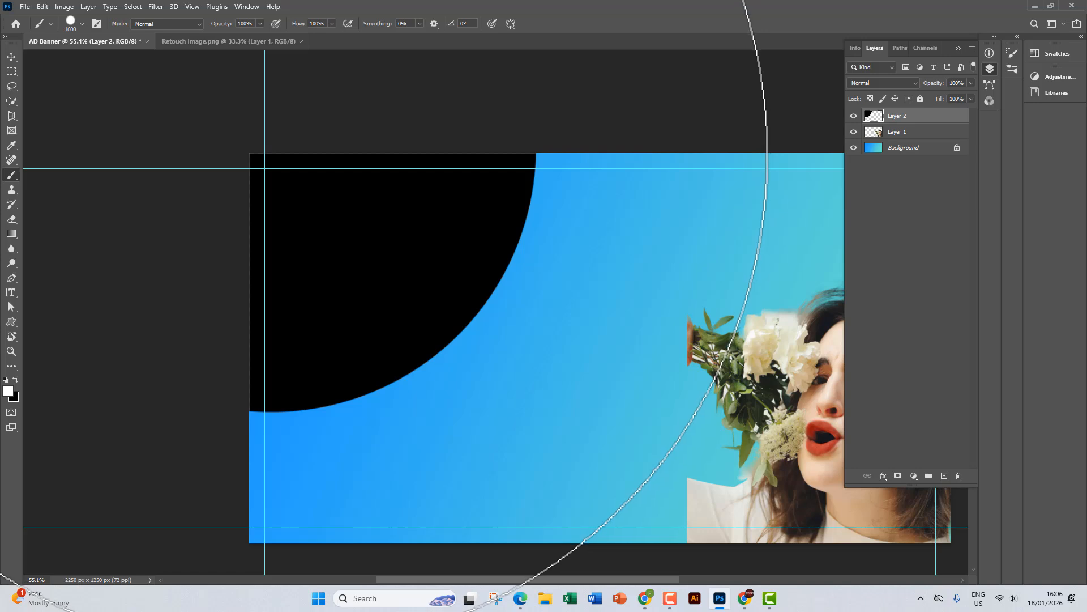
left_click(265, 167)
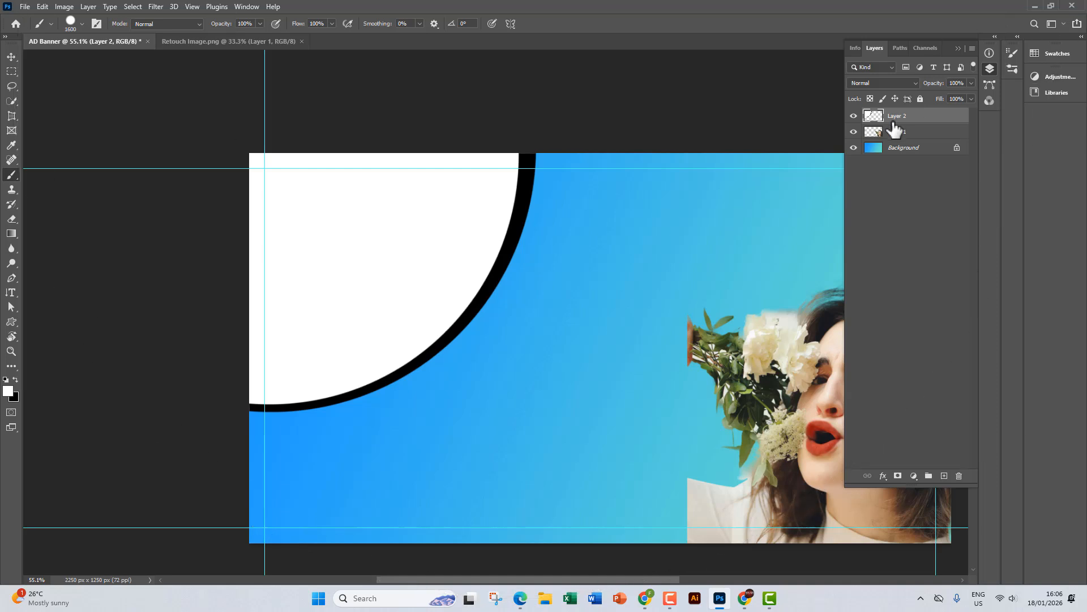
On a new layer, stamp a 1600 px black circle inside the white one, leaving a thin white band along the rim
left_click(944, 476)
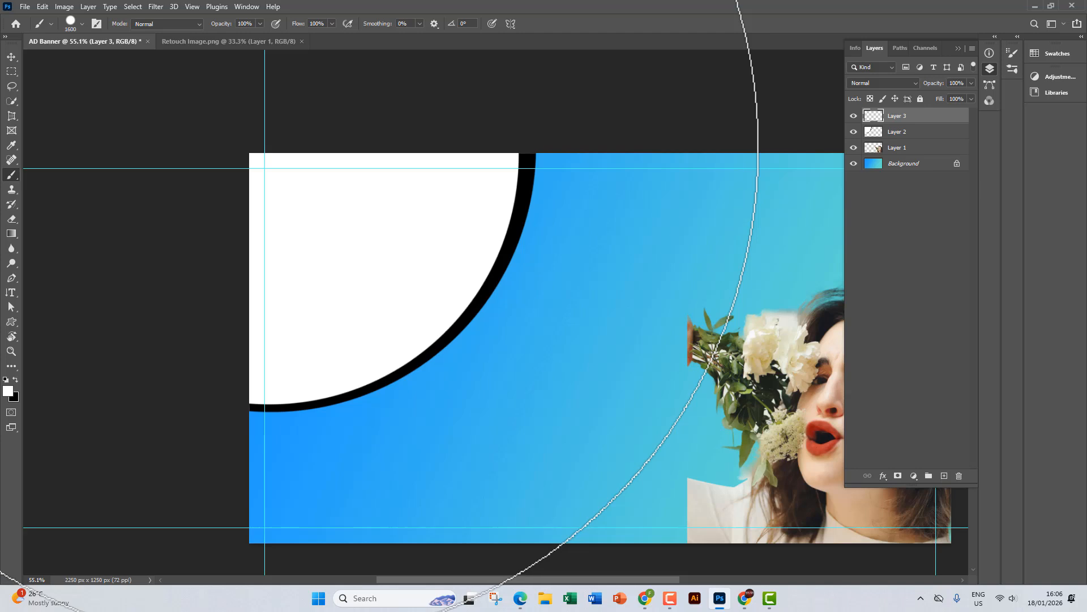
left_click(16, 378)
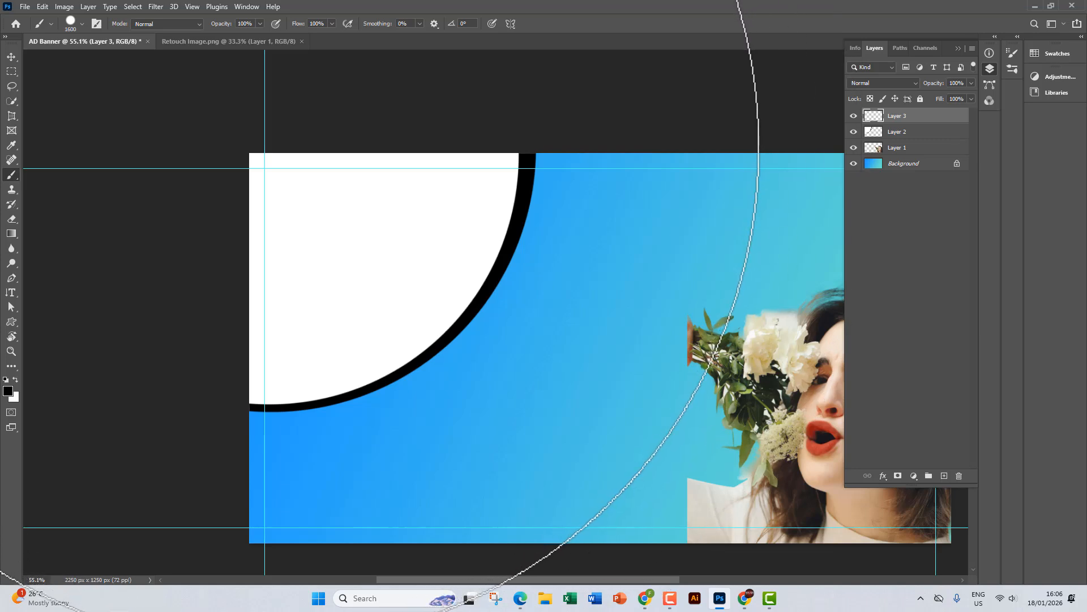
left_click(272, 156)
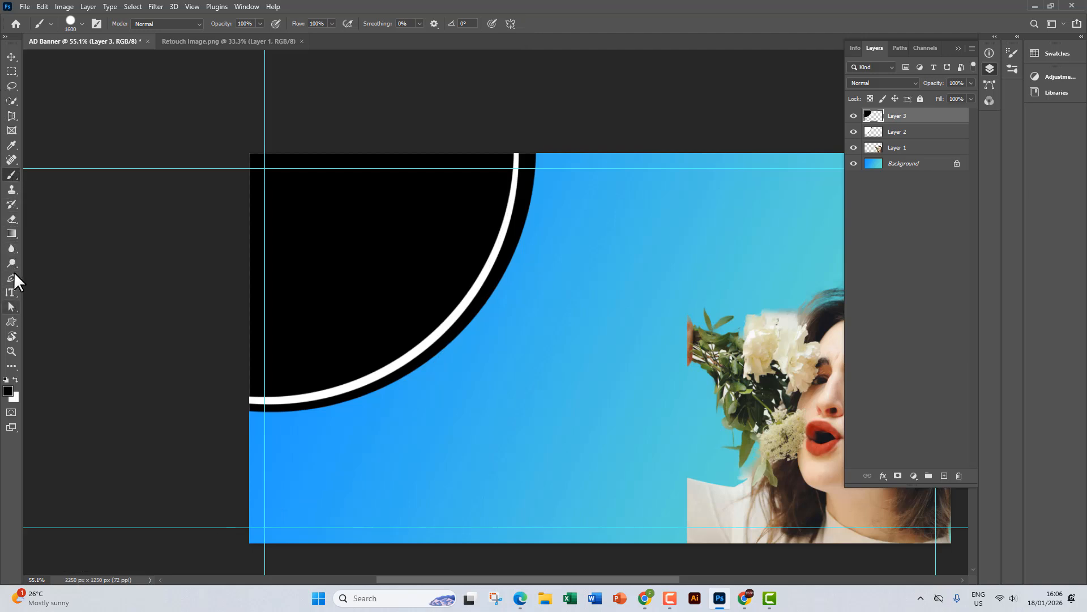
Erase the inside of the new black circle with a 1600 px eraser, leaving only a thin black arc
left_click(12, 218)
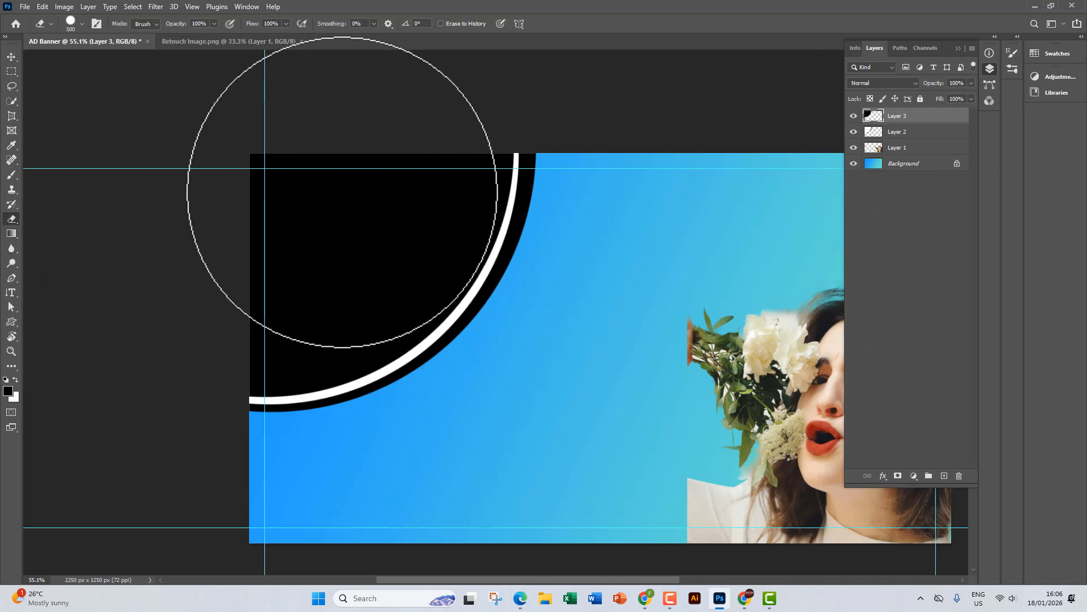
key("]")
key("]")
key("]")
key("]")
key("]")
key("]")
key("]")
key("]")
key("]")
key("]")
key("]")
key("]")
key("]")
key("]")
key("]")
key("]")
key("]")
key("]")
key("]")
key("]")
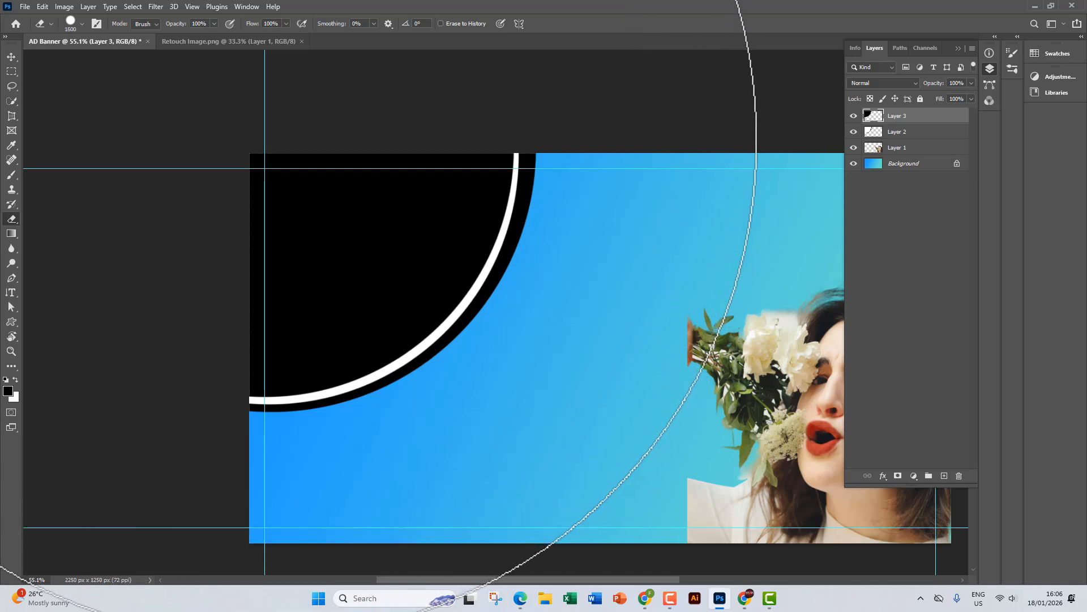
left_click(301, 161)
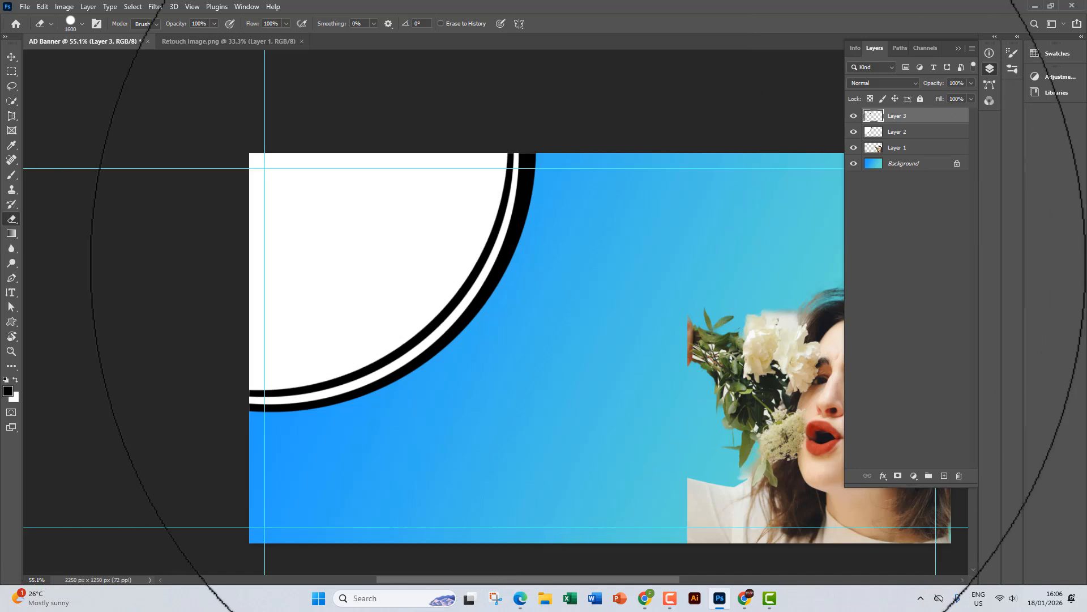
Trim both ends of the thin black arc back to the margin guides with a 500 px eraser
scroll(437, 200, "down", 3)
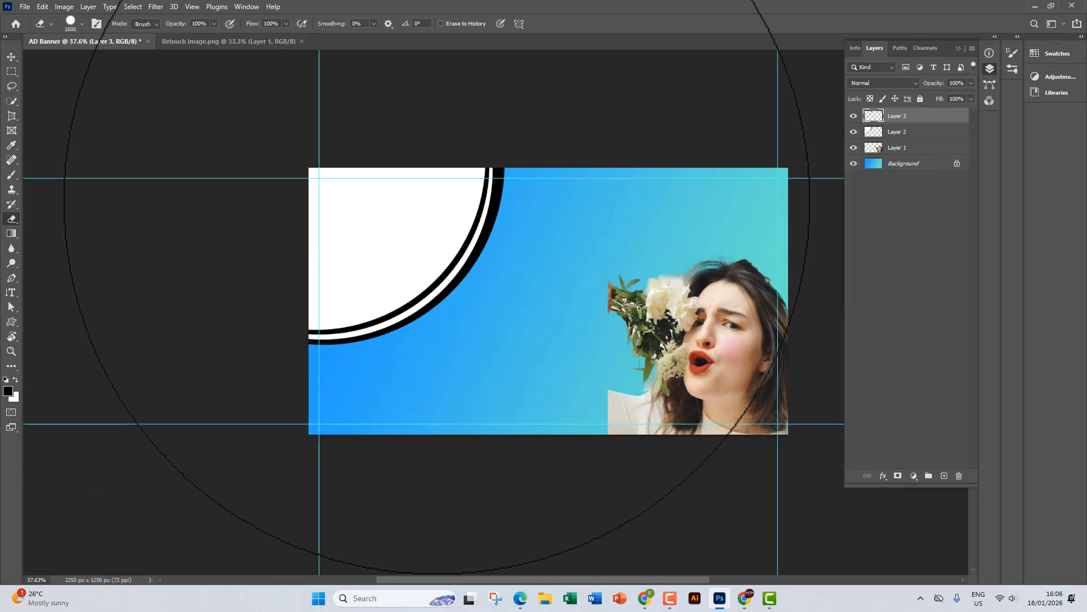
key("bracketleft")
key("bracketleft")
key("bracketleft")
key("bracketleft")
key("bracketleft")
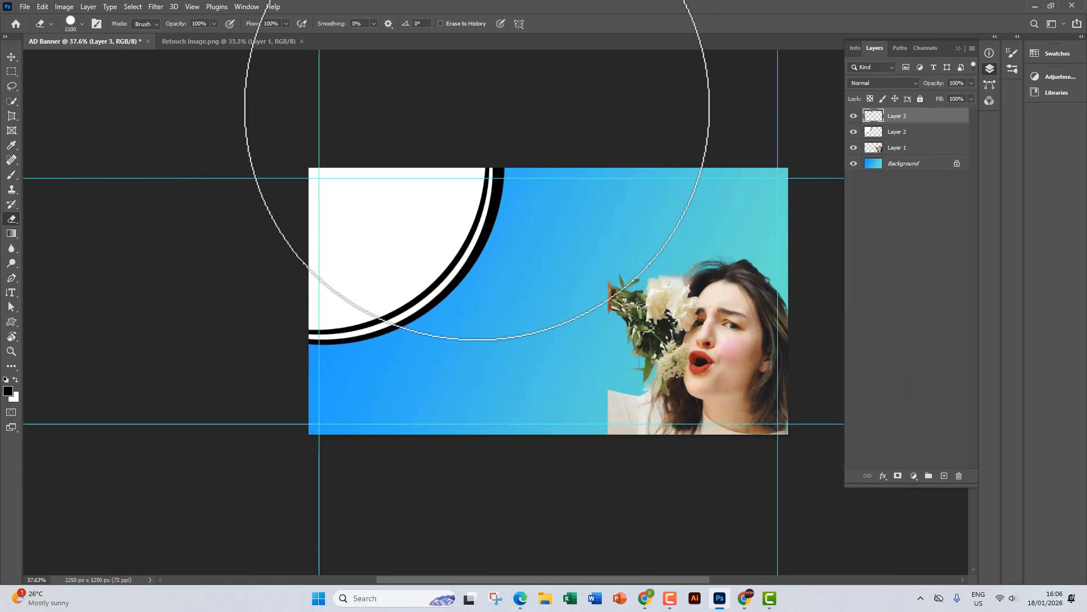
key("bracketleft")
key("bracketleft")
key("bracketleft")
key("bracketleft")
key("bracketleft")
key("bracketleft")
scroll(479, 119, "up", 5)
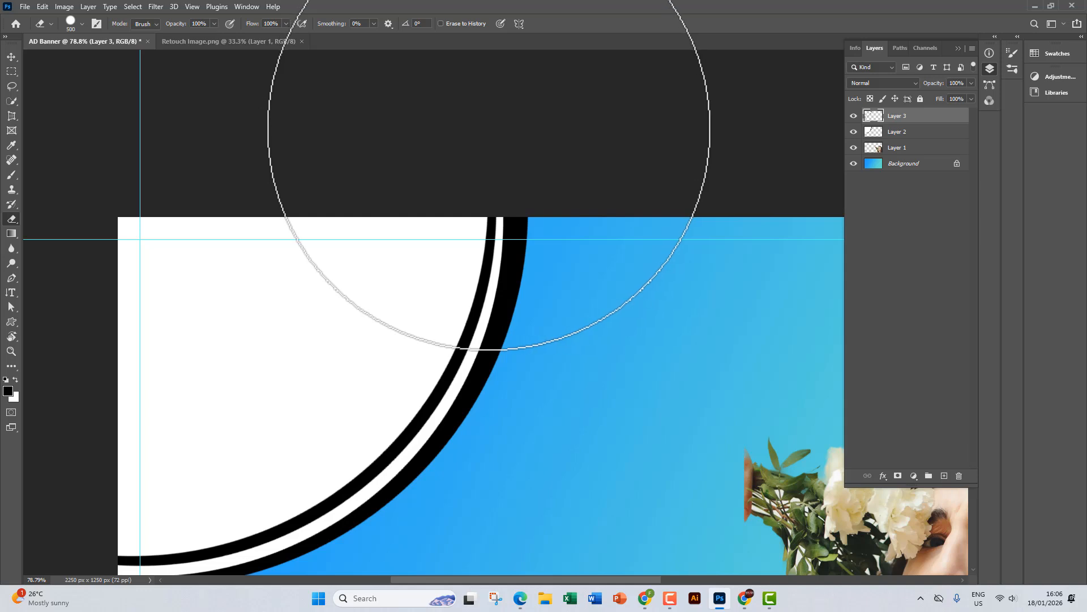
scroll(376, 172, "down", 2)
left_click_drag(328, 279, 482, 141)
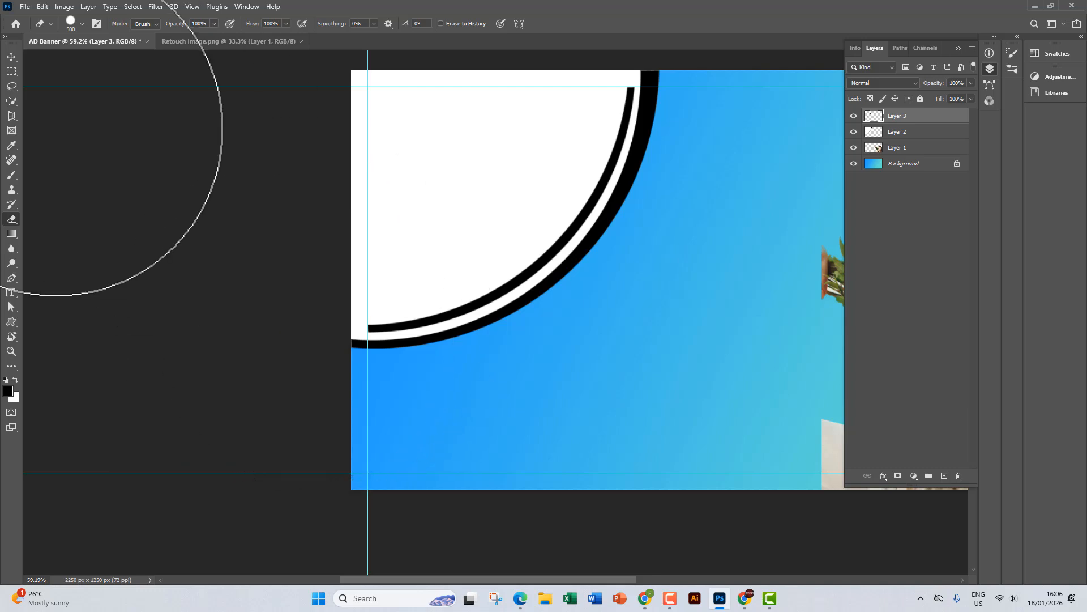
Select the layers one by one to check which holds the woman image, the rimmed circle and the thin arc
left_click(11, 56)
left_click(97, 187)
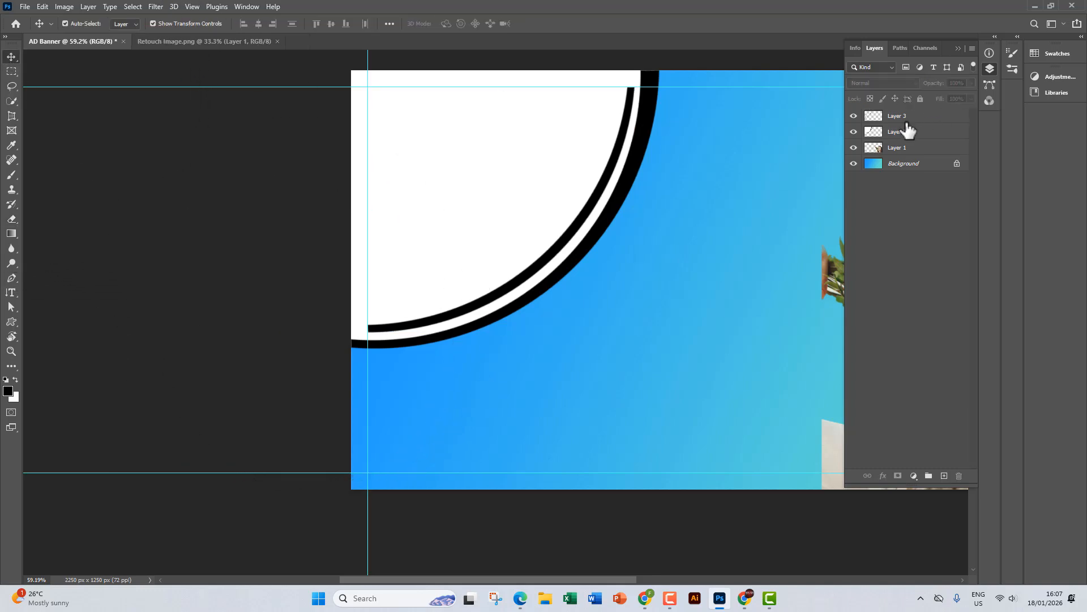
left_click(913, 136)
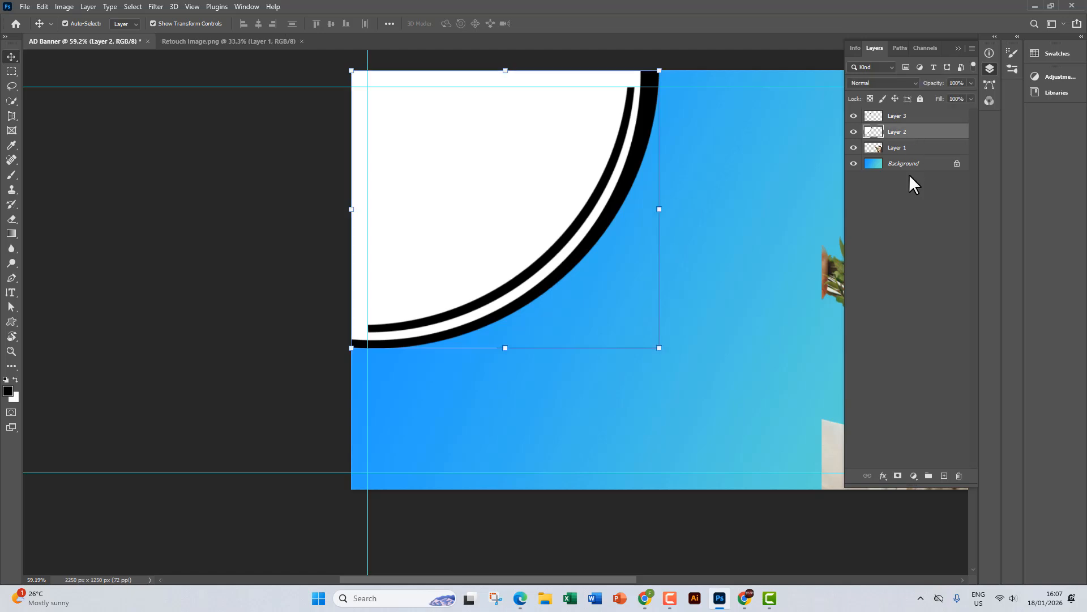
left_click(911, 173)
left_click(907, 150)
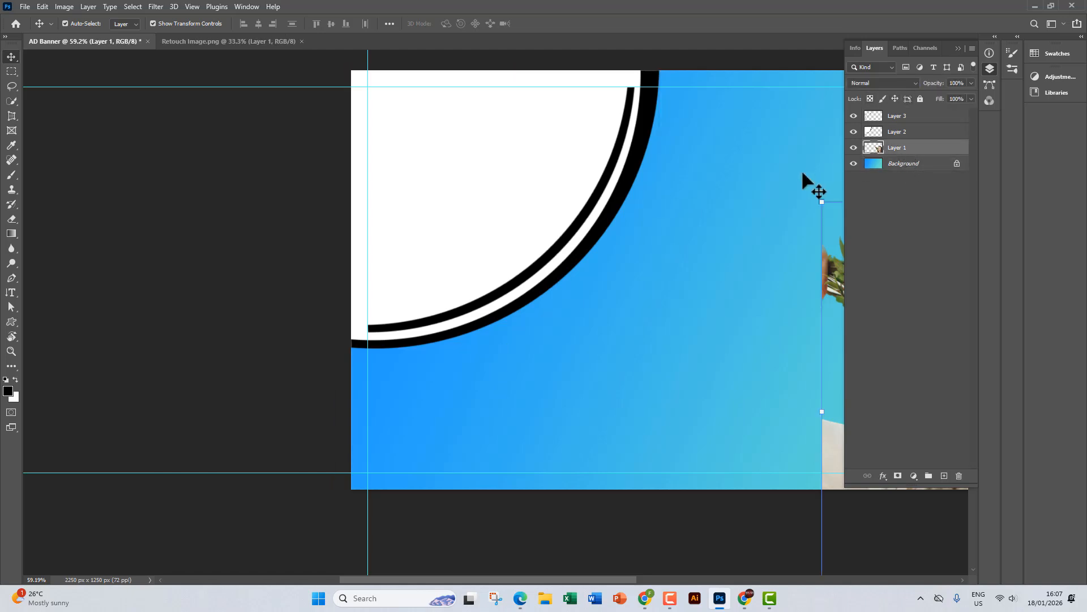
left_click(708, 208)
left_click_drag(676, 215, 479, 243)
left_click(920, 134)
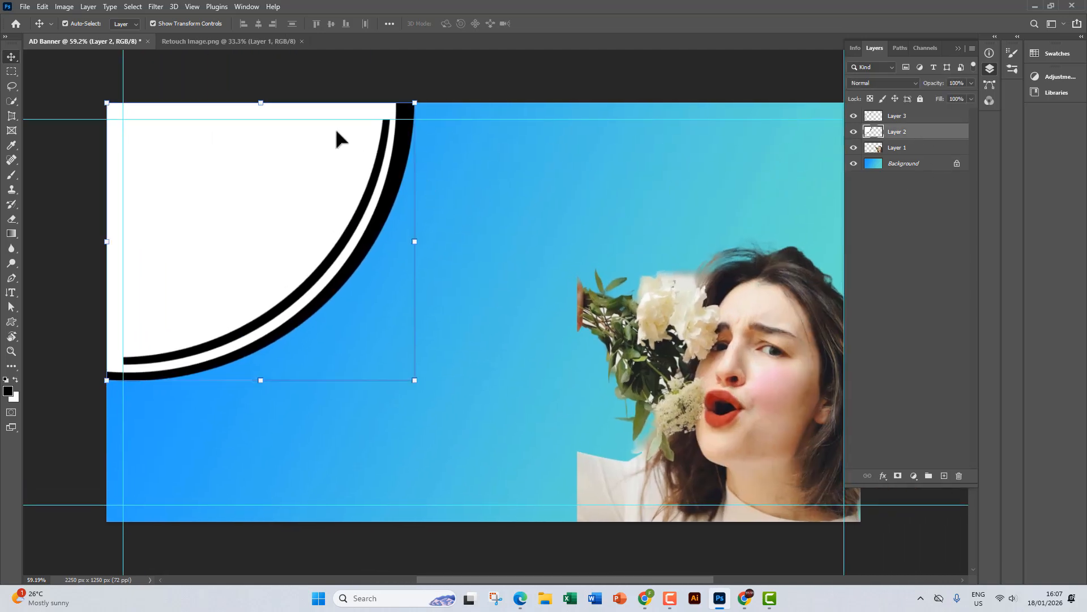
left_click(917, 116)
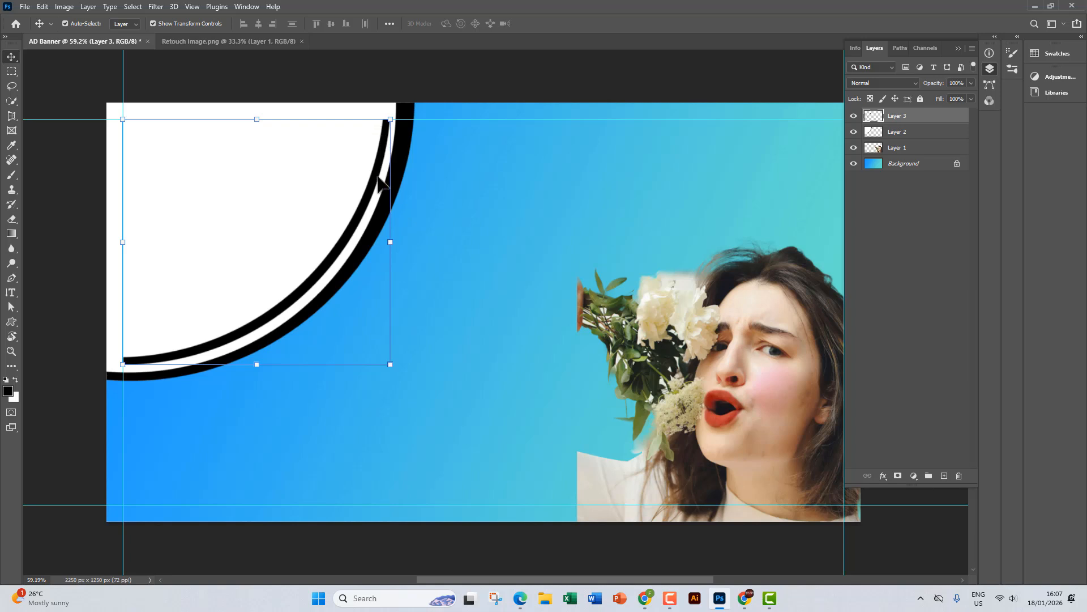
Try erasing a spot across the rimmed circle on its own layer with the 500 px eraser, and undo it
left_click(897, 133)
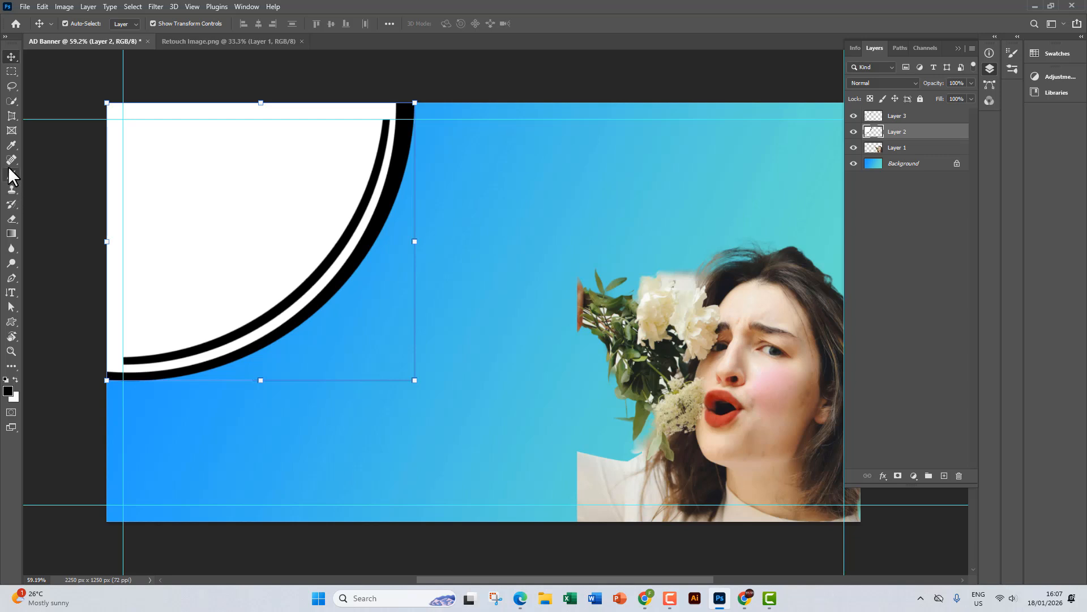
left_click(12, 219)
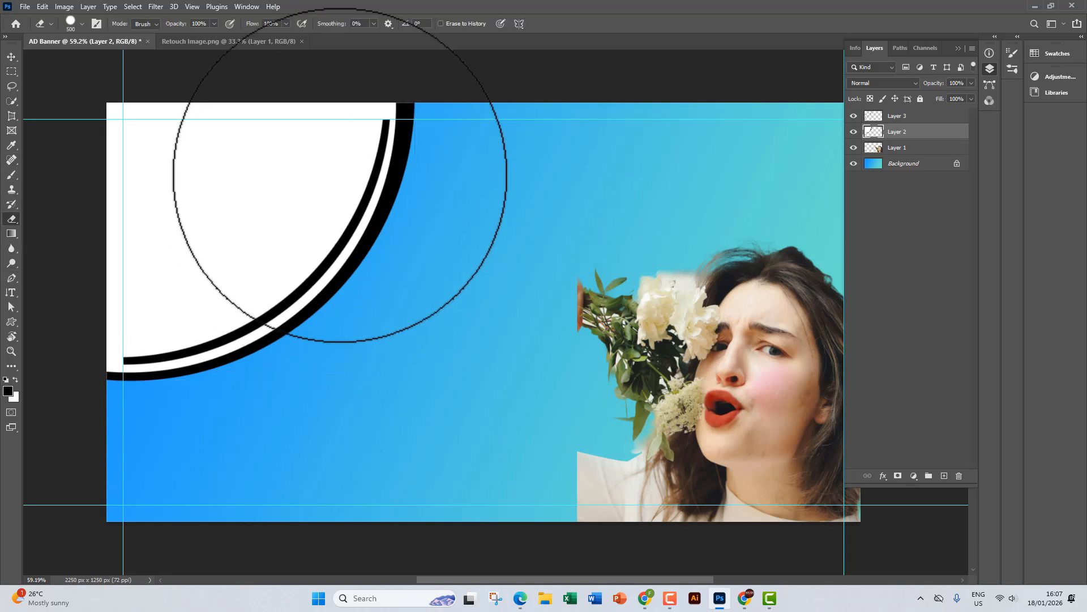
left_click(334, 170)
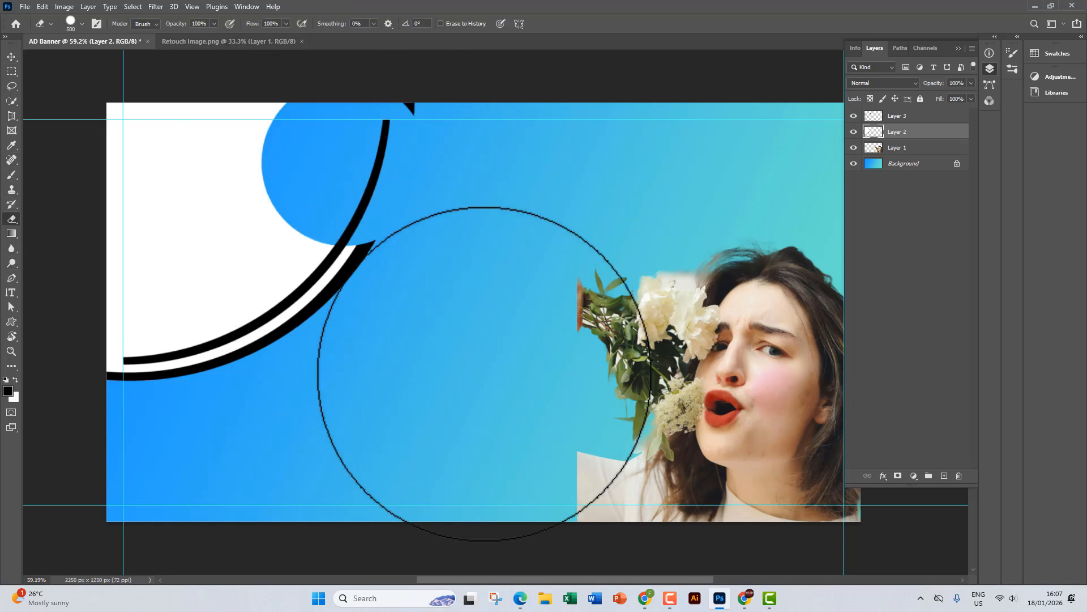
key("ctrl+z")
Add a new layer on top and stamp an 800 px black circle cut off by the banner's lower edge
left_click(896, 254)
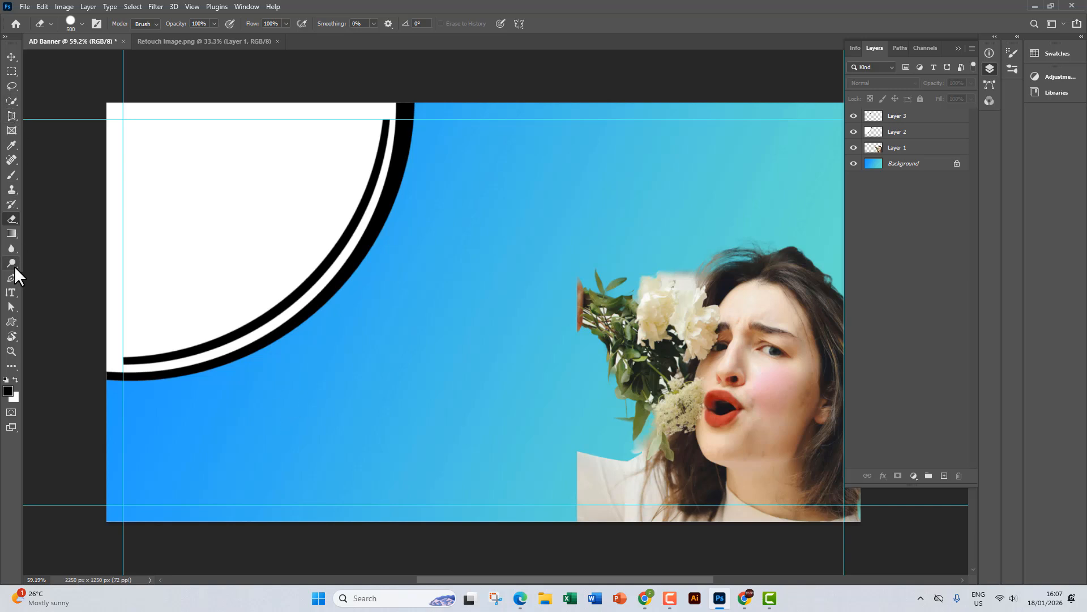
left_click(12, 175)
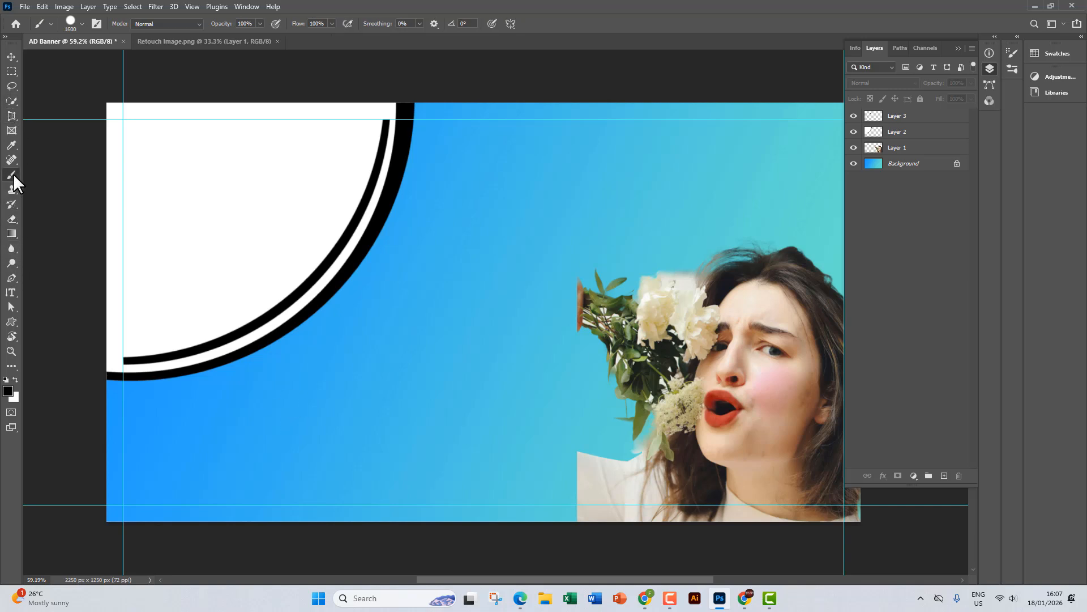
left_click(945, 477)
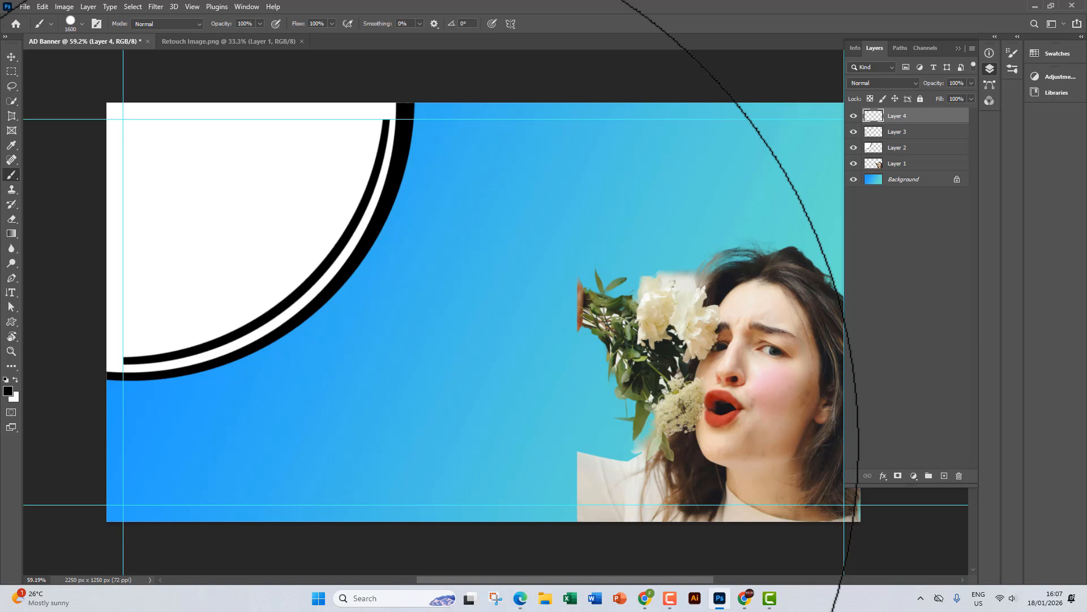
key("bracketleft")
key("bracketleft")
key("bracketleft")
key("bracketleft")
key("bracketleft")
key("bracketleft")
key("bracketleft")
key("bracketleft")
key("bracketleft")
key("bracketleft")
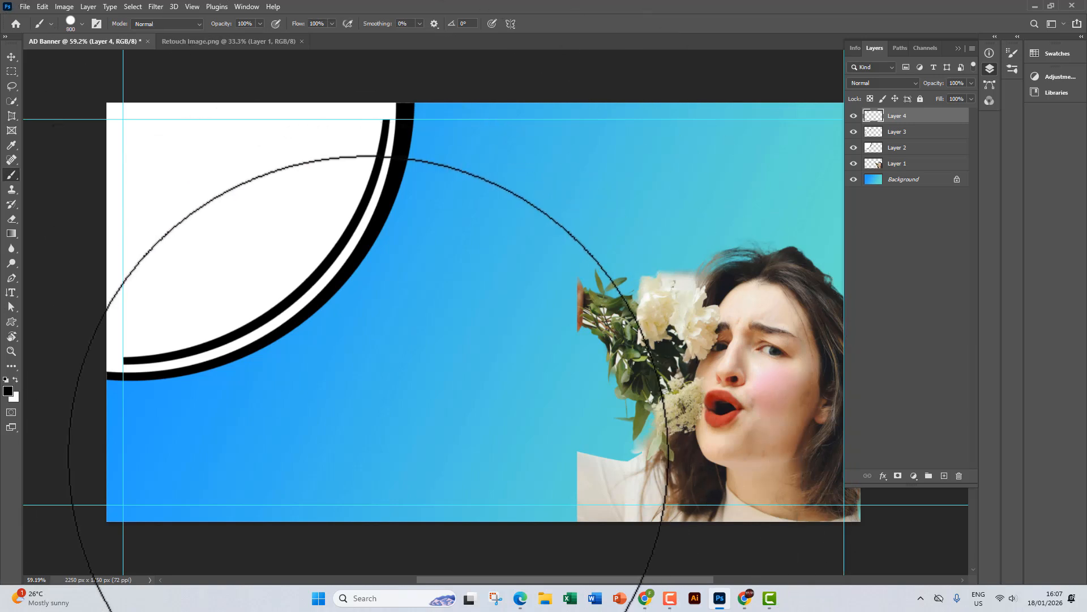
scroll(368, 428, "down", 2)
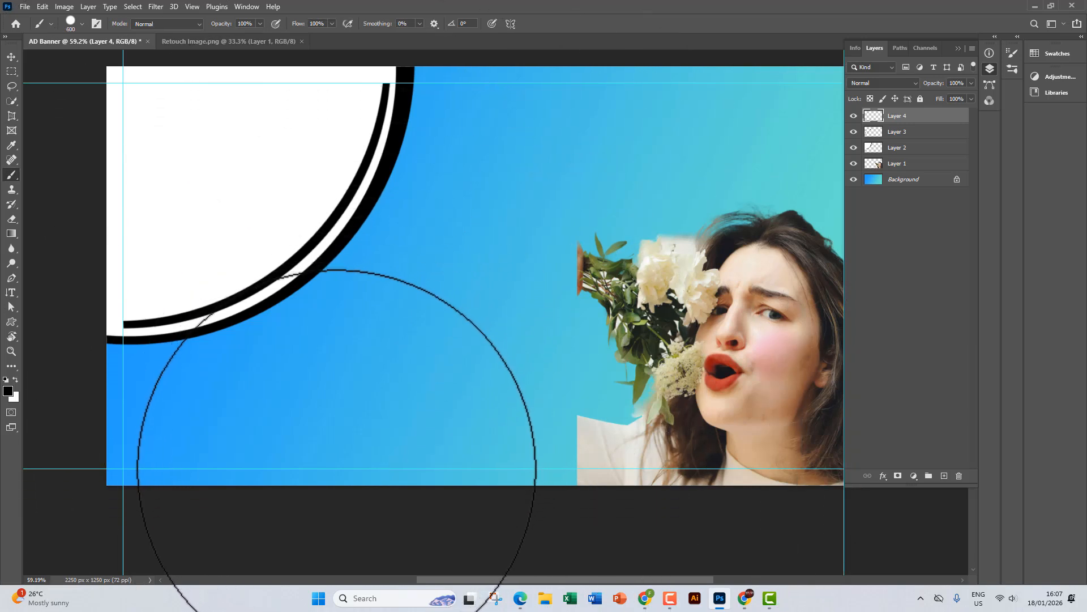
key("bracketright")
key("bracketright")
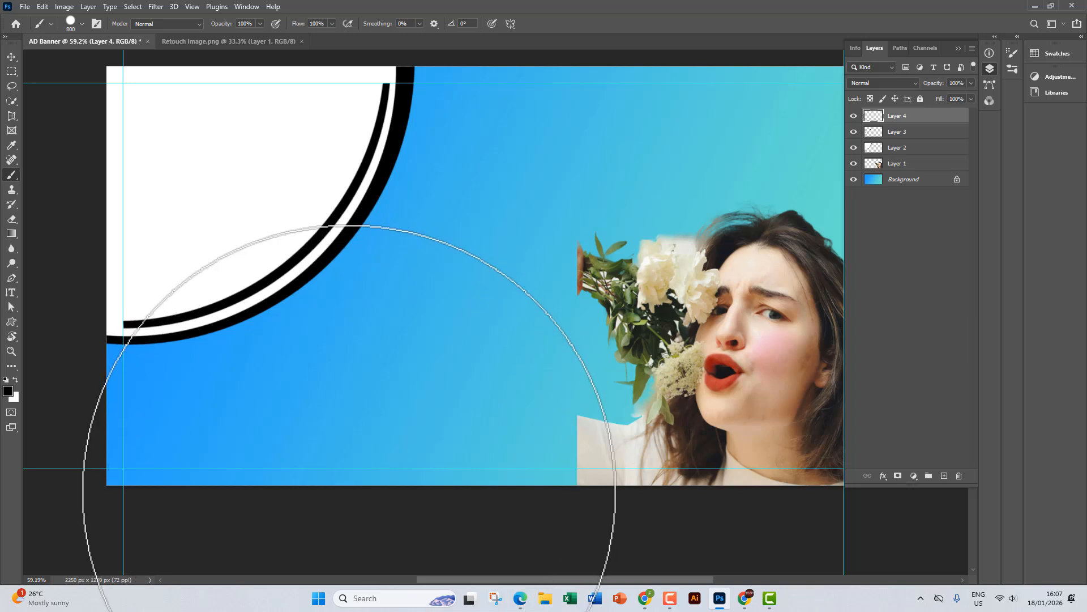
scroll(355, 452, "down", 2)
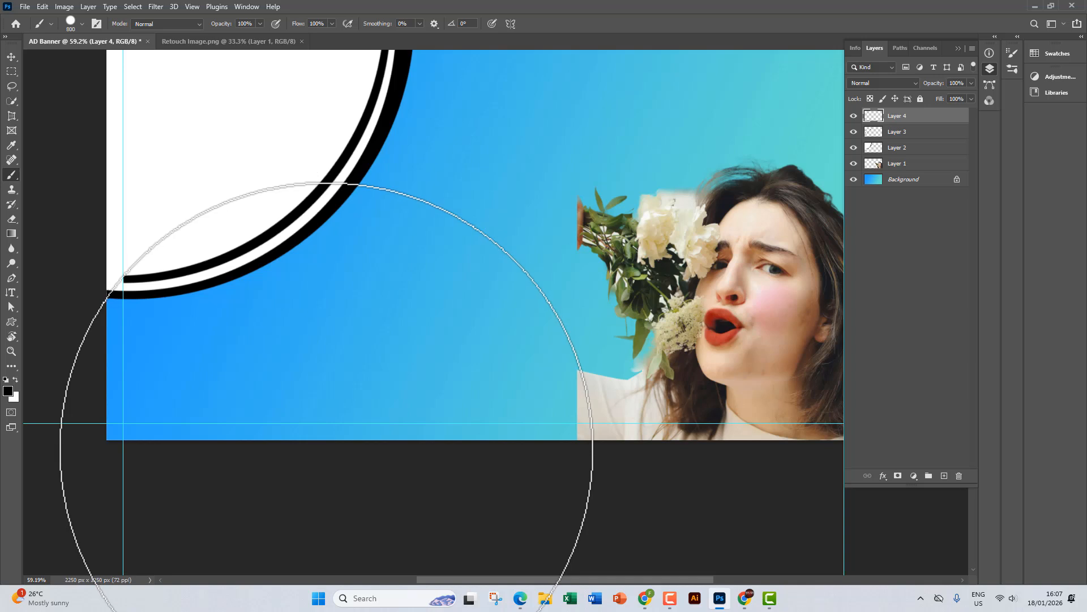
left_click(326, 449)
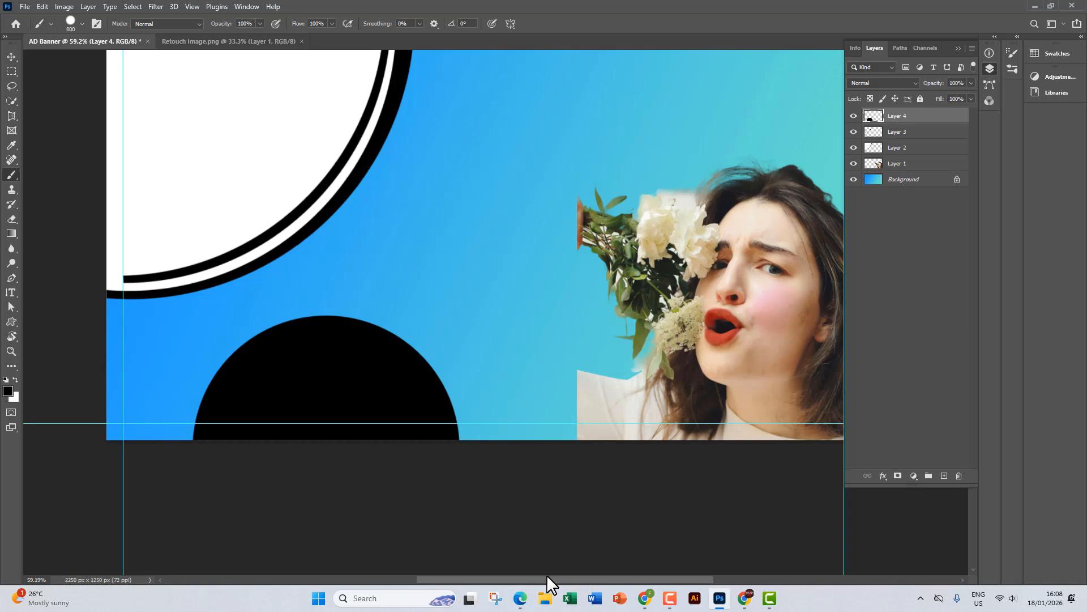
scroll(425, 280, "up", 2)
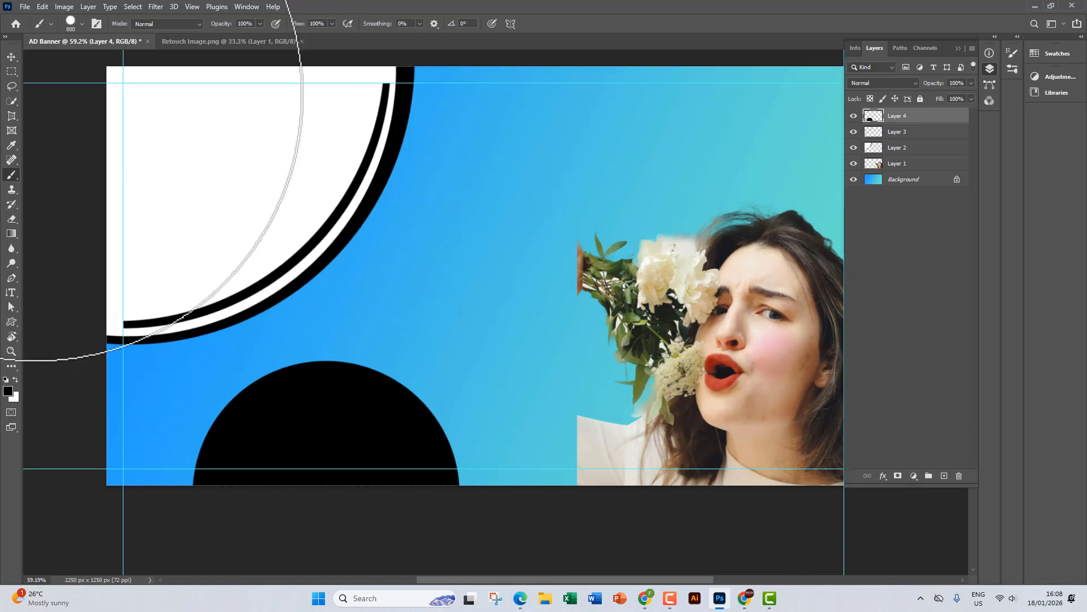
Select the rimmed circle and the thin black arc in turn to check their layers, and deselect
left_click(11, 57)
left_click(384, 180)
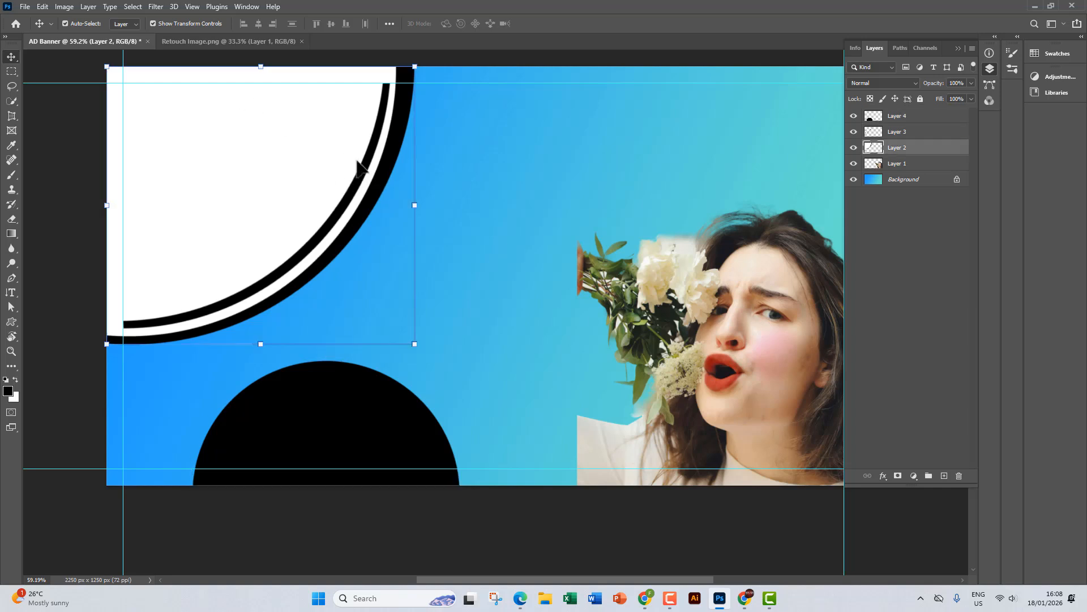
left_click(364, 165)
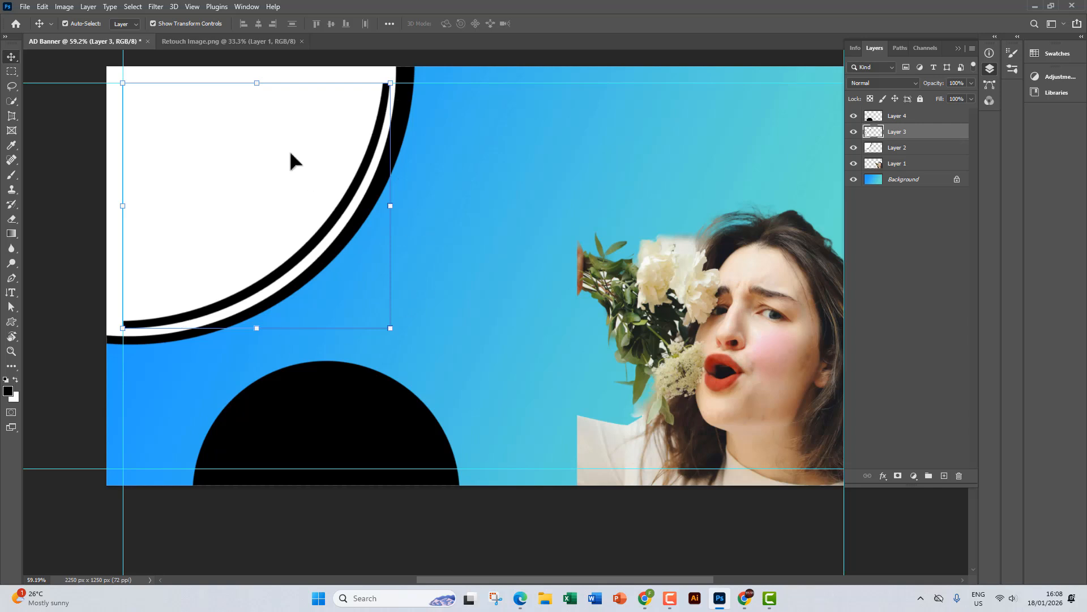
left_click(571, 67)
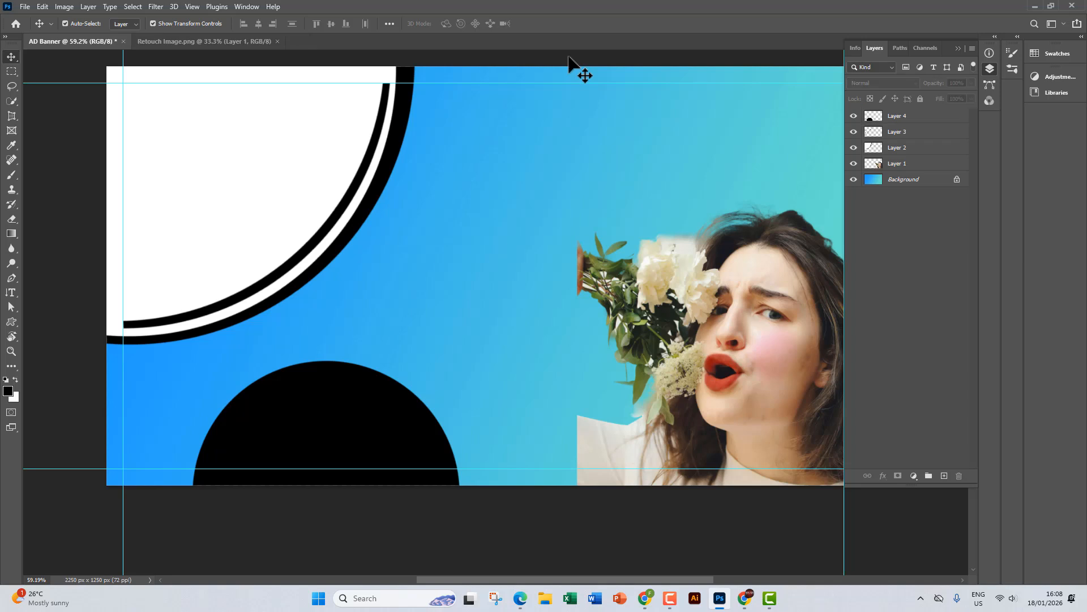
Add another new layer and stamp a 300 px black circle above the flowers, near the upper middle of the banner
left_click(10, 173)
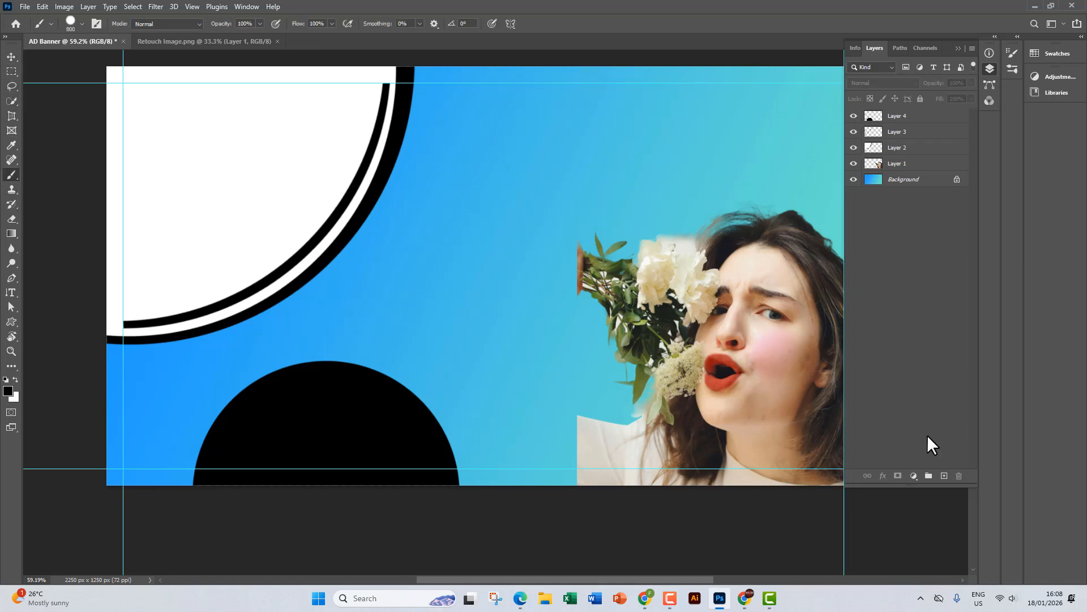
left_click(944, 476)
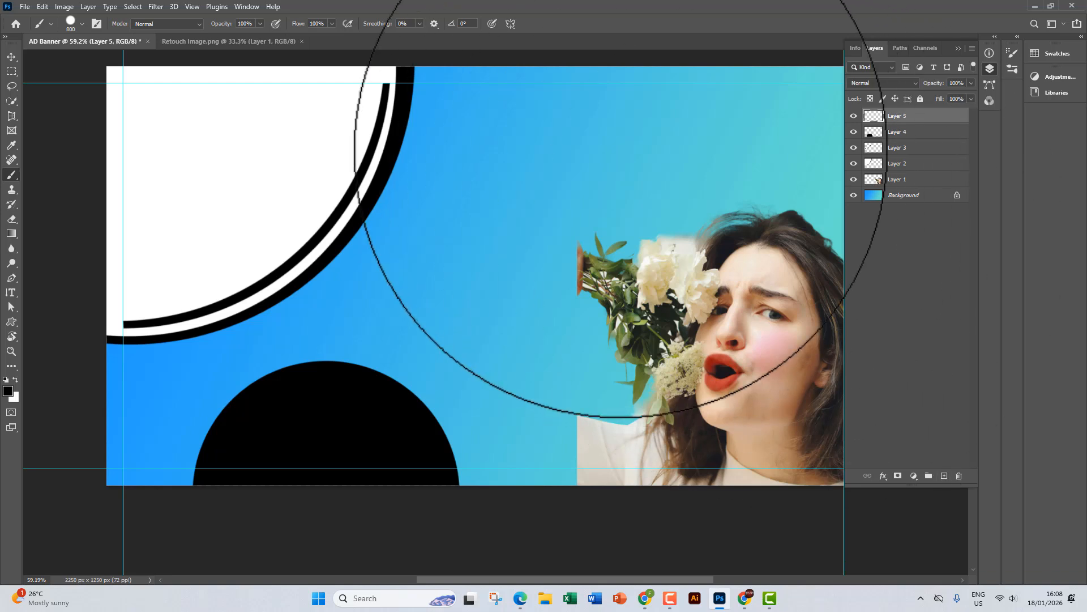
key("bracketleft")
key("bracketleft")
key("bracketleft")
key("bracketleft")
key("bracketleft")
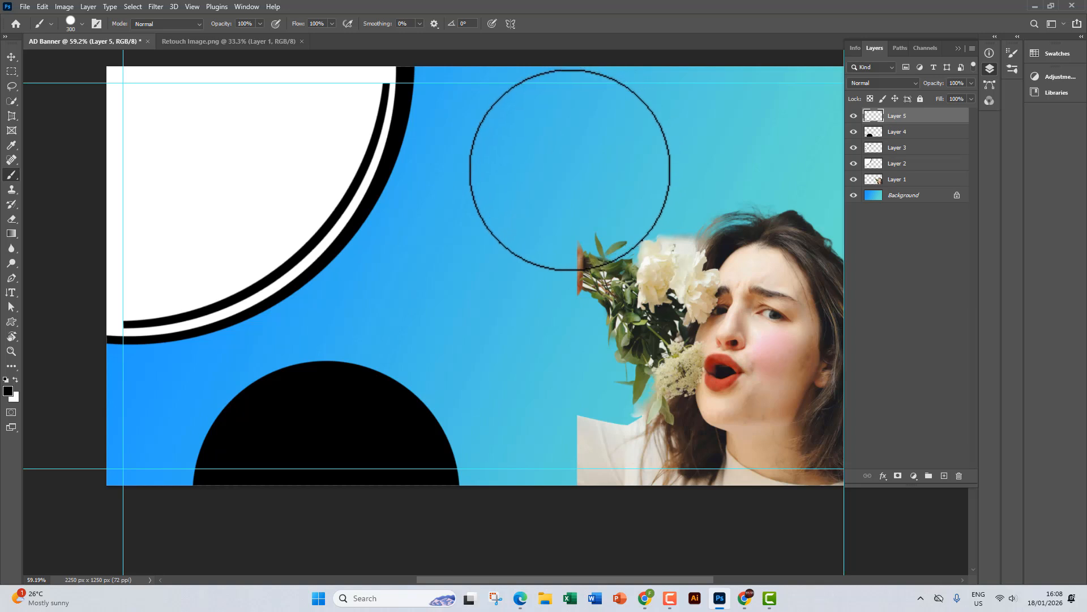
left_click(570, 170)
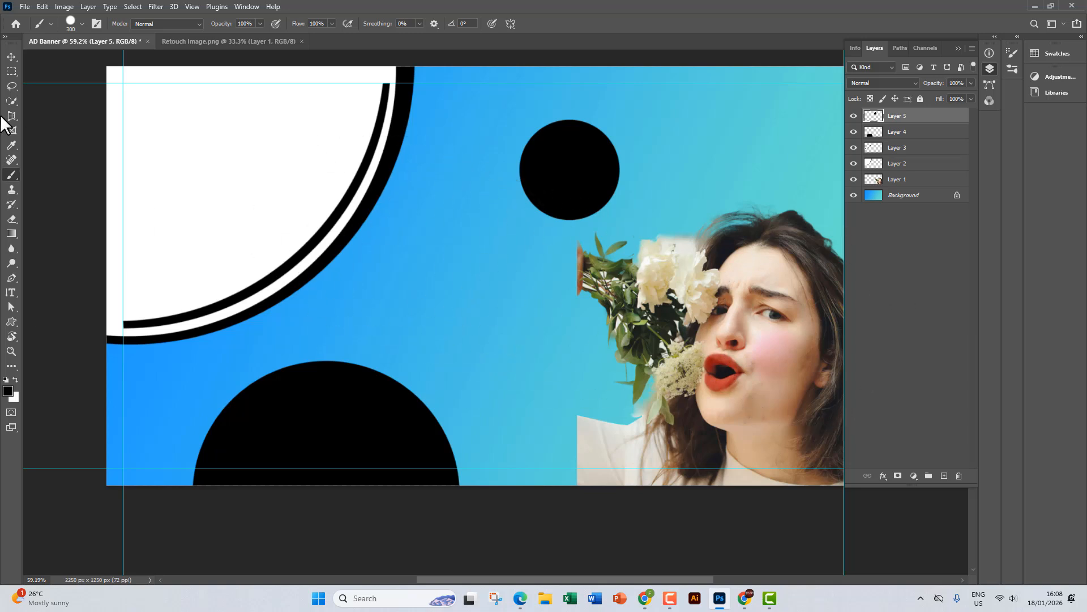
left_click(11, 57)
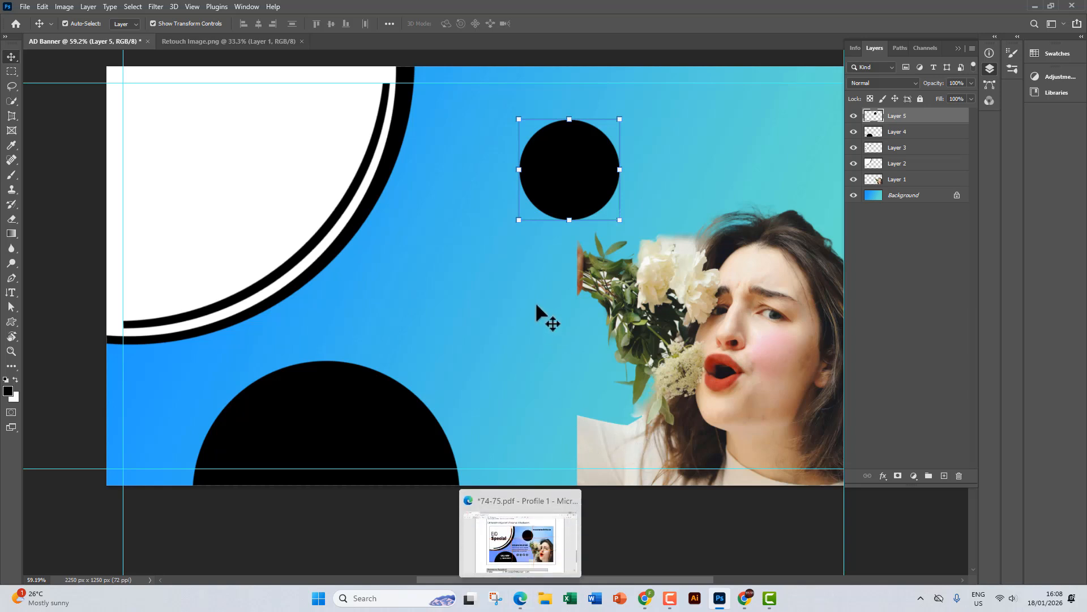
Add a new empty layer directly above the Background, beneath the woman image
left_click(11, 174)
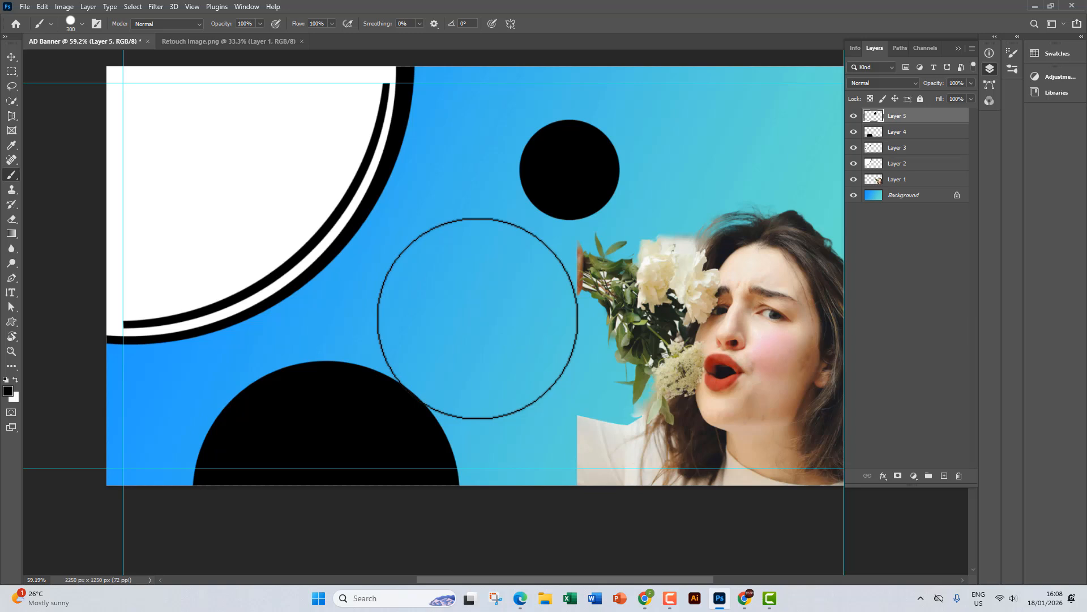
left_click(895, 200)
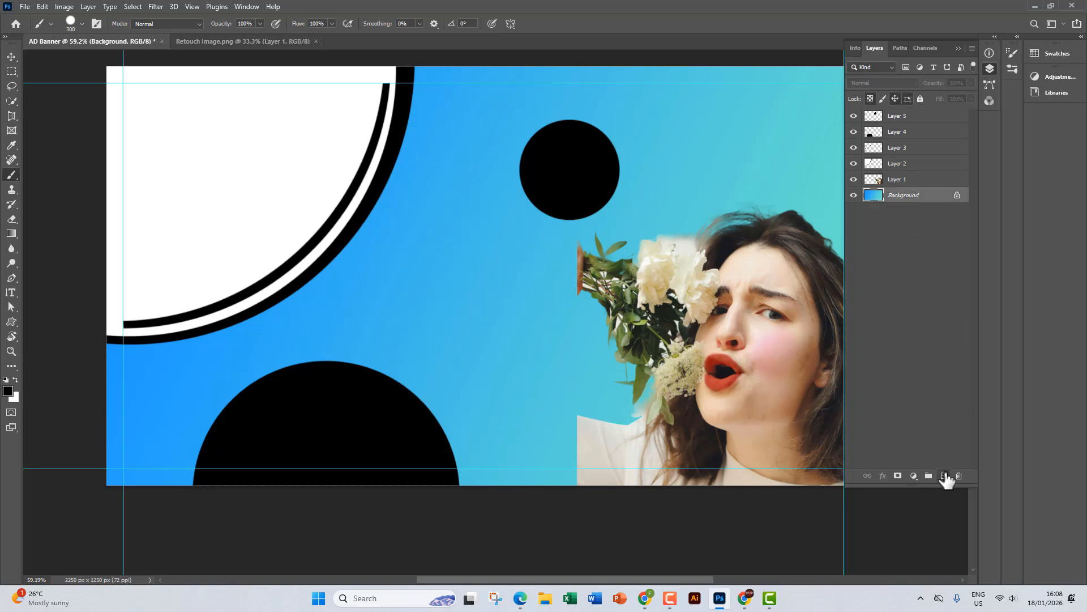
left_click(945, 476)
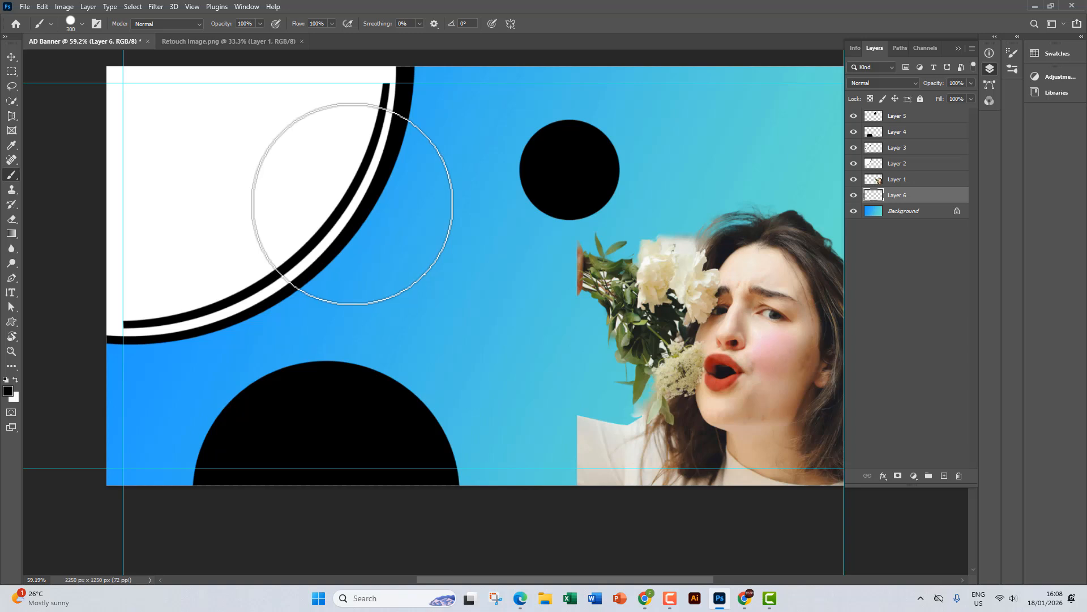
Set the foreground color to orange, #ffa500
left_click(7, 390)
left_click_drag(689, 136, 685, 79)
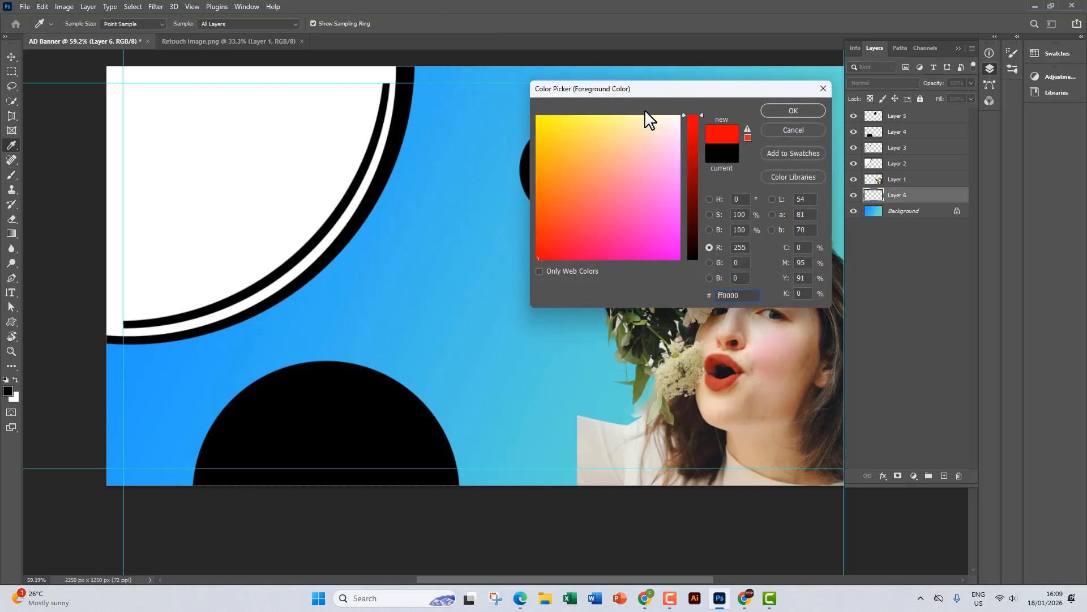
left_click(592, 117)
mouse_move(609, 127)
left_mouse_down()
mouse_move(620, 171)
mouse_move(559, 130)
mouse_move(537, 166)
left_mouse_up()
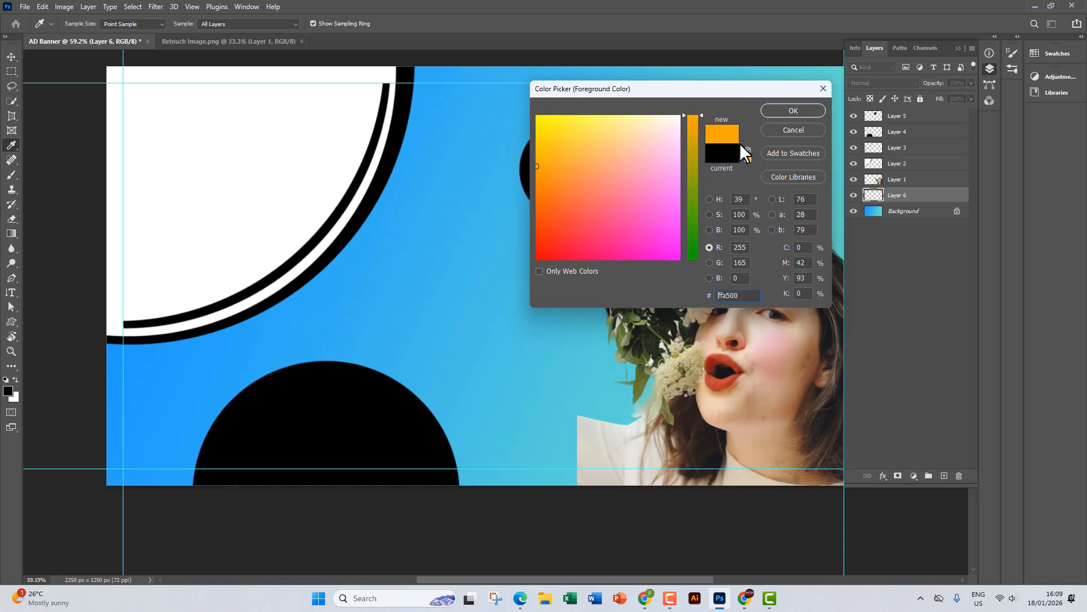
left_click(761, 111)
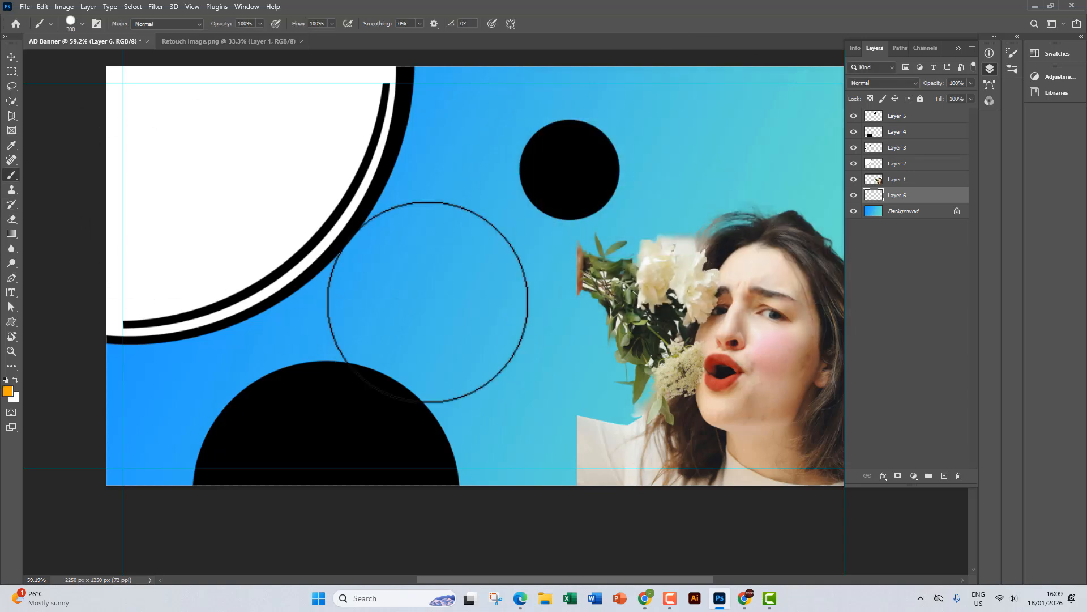
Stamp a 1900 px orange circle centred below the banner's lower edge, behind the black circles and the woman image
key("bracketright")
key("bracketright")
key("bracketright")
key("bracketright")
key("bracketright")
key("bracketright")
key("bracketright")
key("bracketright")
key("bracketright")
key("bracketright")
key("bracketright")
key("bracketright")
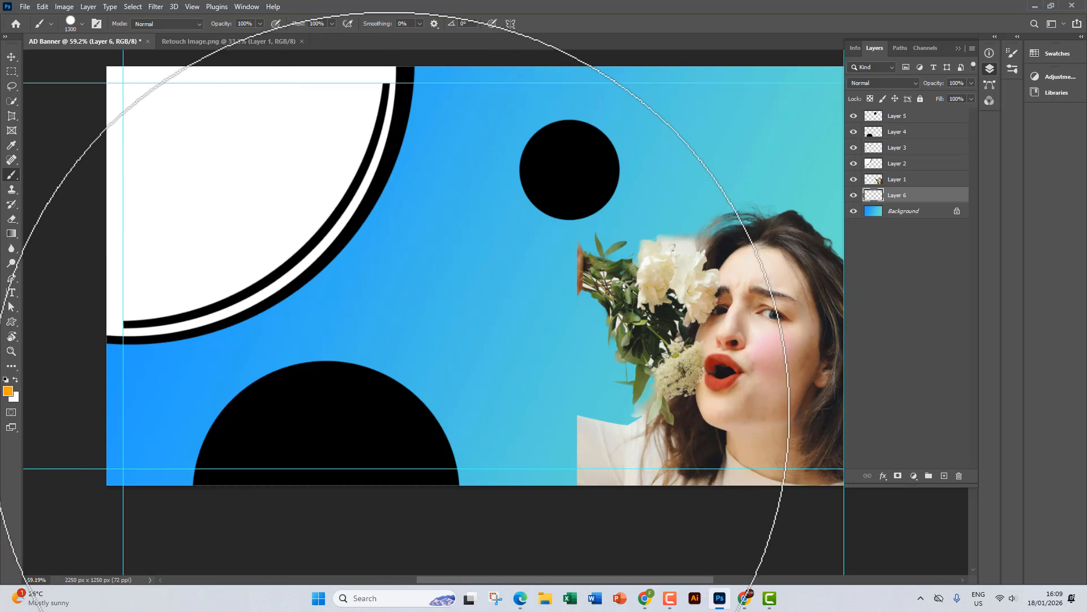
key("bracketright")
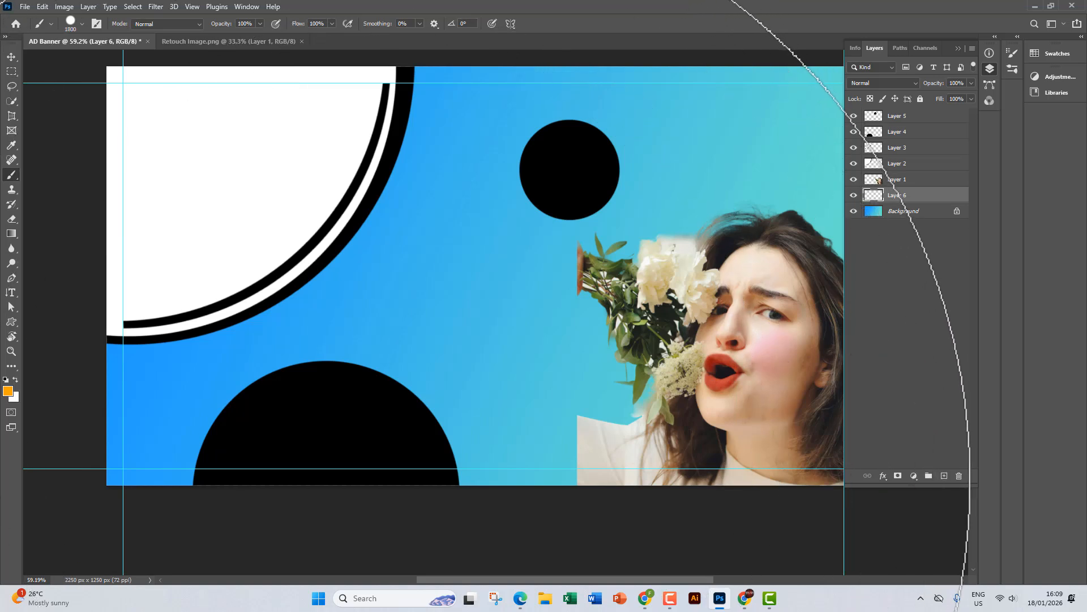
key("bracketright")
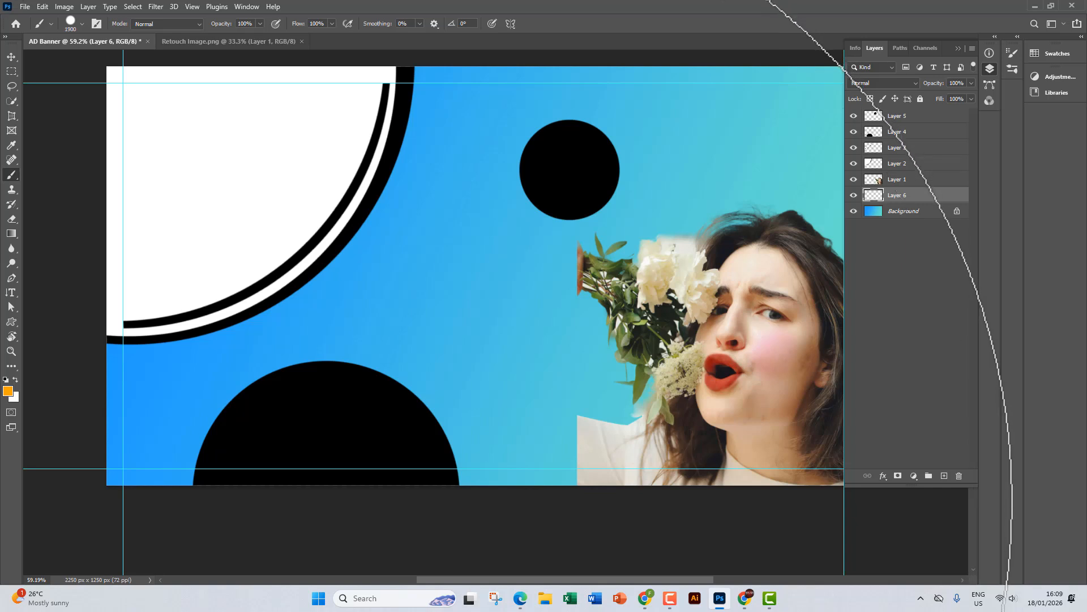
left_click(351, 567)
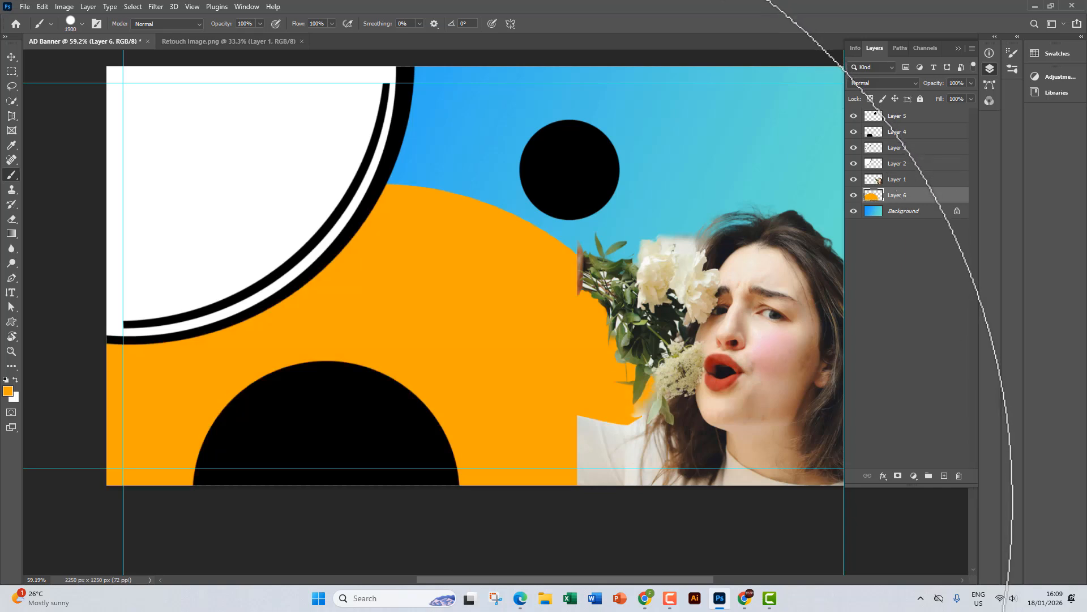
Lower the orange circle layer's opacity to 12%
left_click(10, 58)
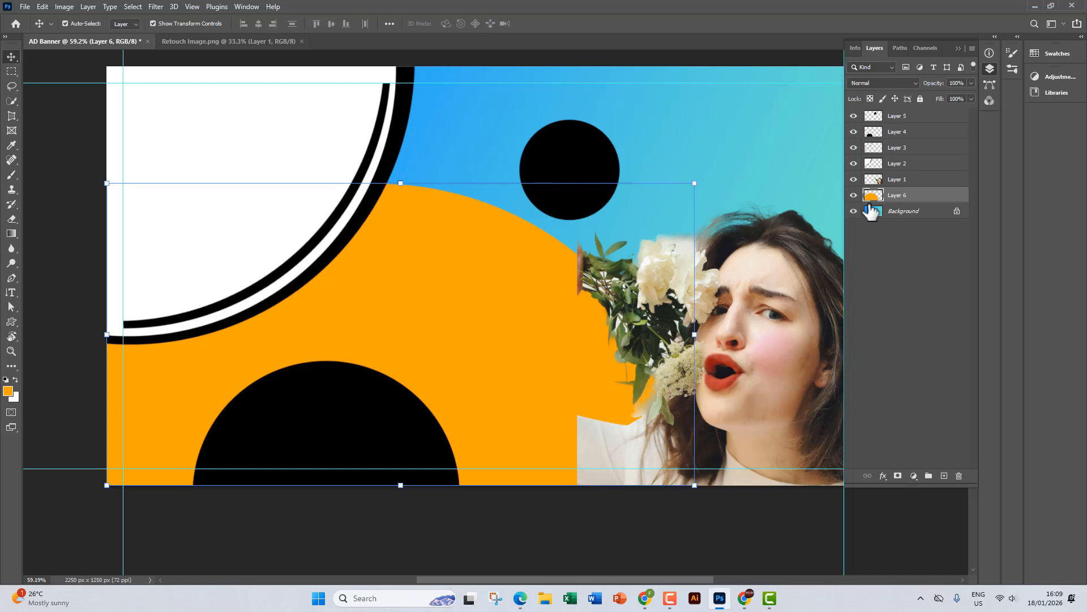
left_click(875, 246)
left_click(523, 277)
left_click(968, 82)
left_click_drag(938, 95, 934, 95)
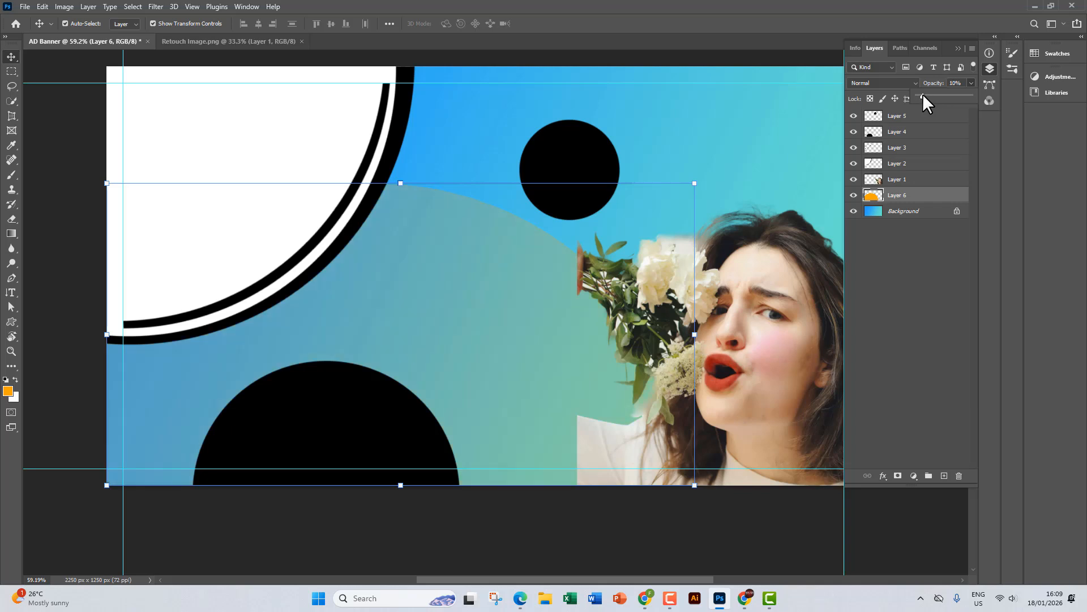
left_click(945, 299)
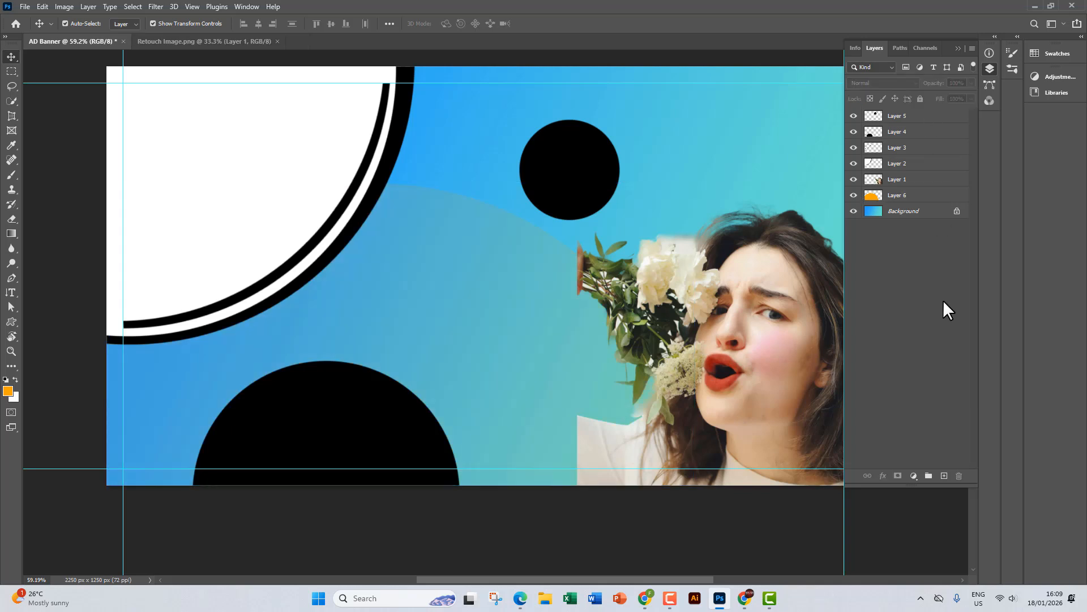
Set the orange circle layer's opacity to 21%
left_click(937, 194)
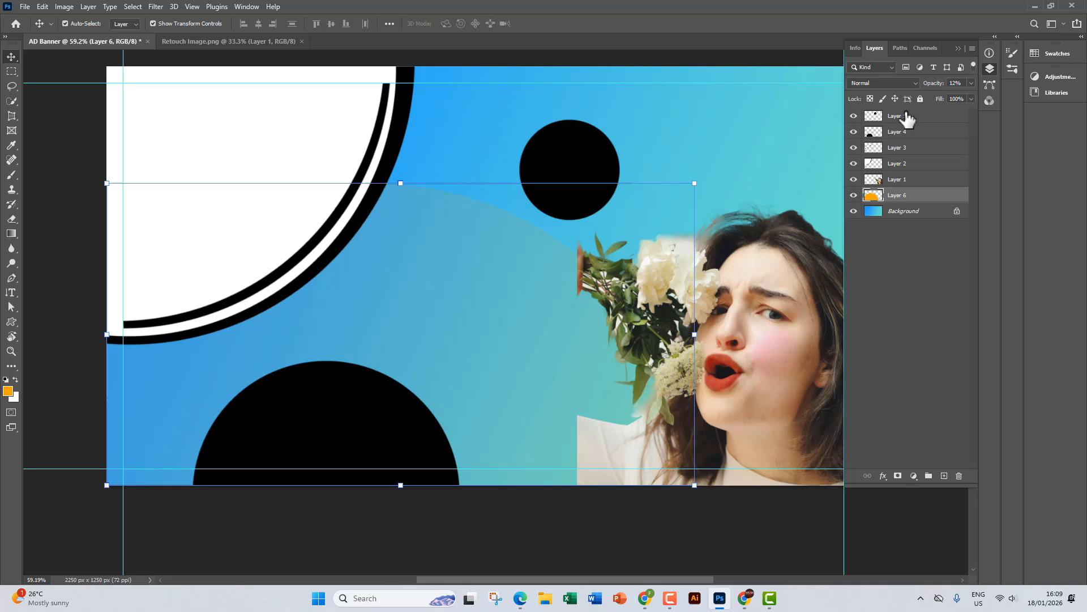
left_click(969, 83)
left_click_drag(926, 95, 929, 95)
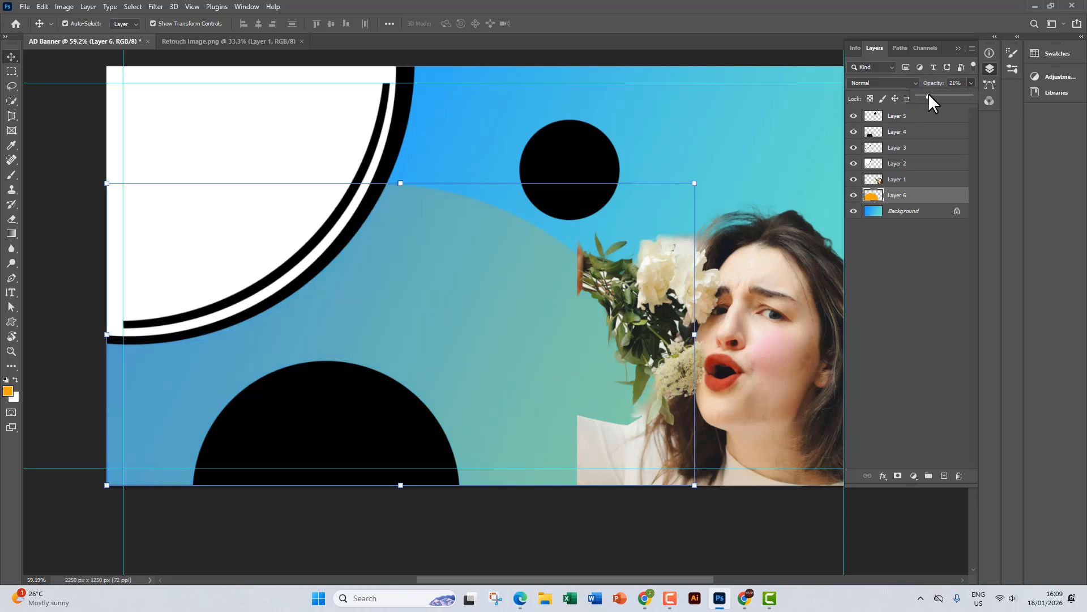
left_click(918, 307)
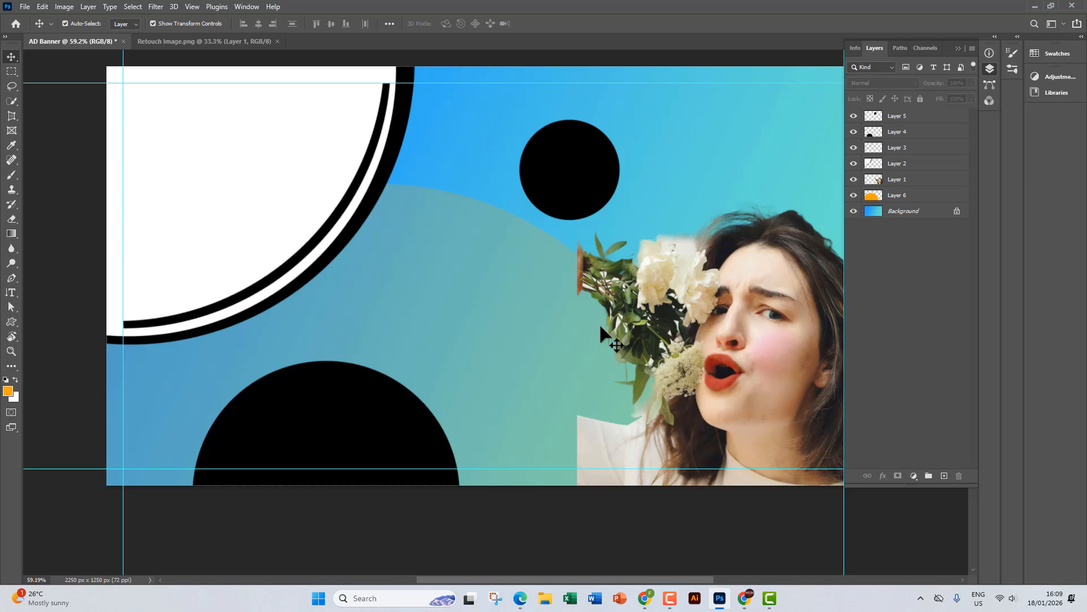
Erase the leftover brown strip at the outer edge of the flowers on the woman layer with the 500 px Eraser
left_click(579, 288)
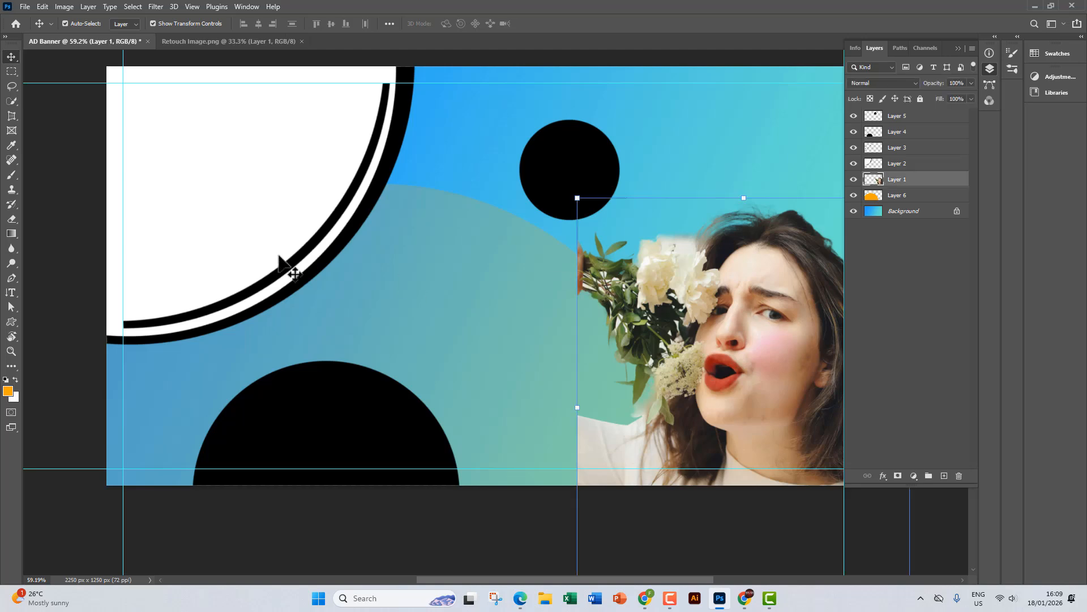
left_click(11, 218)
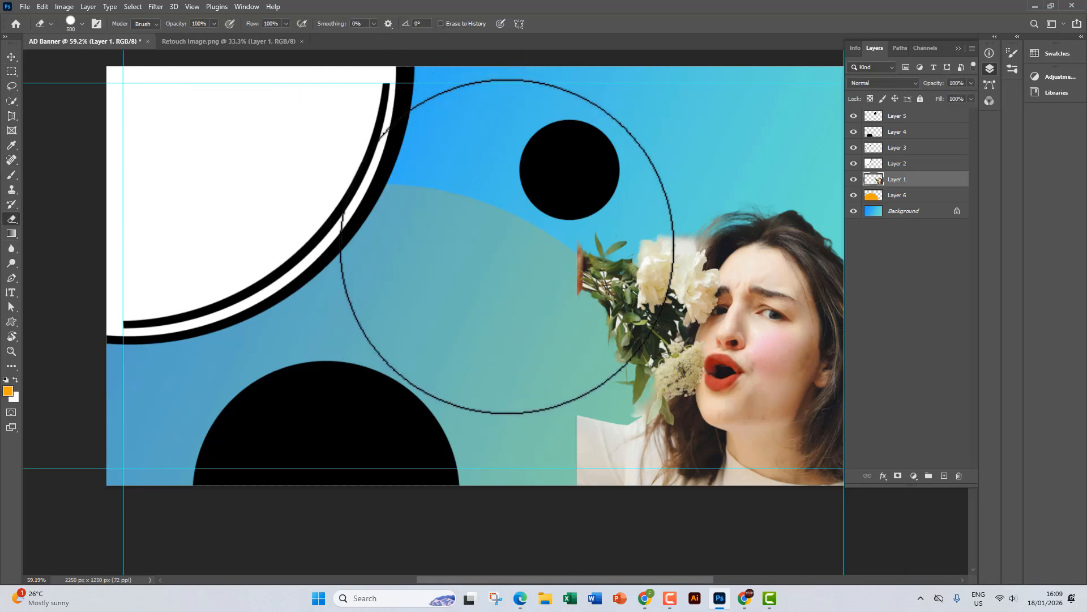
left_click(504, 259)
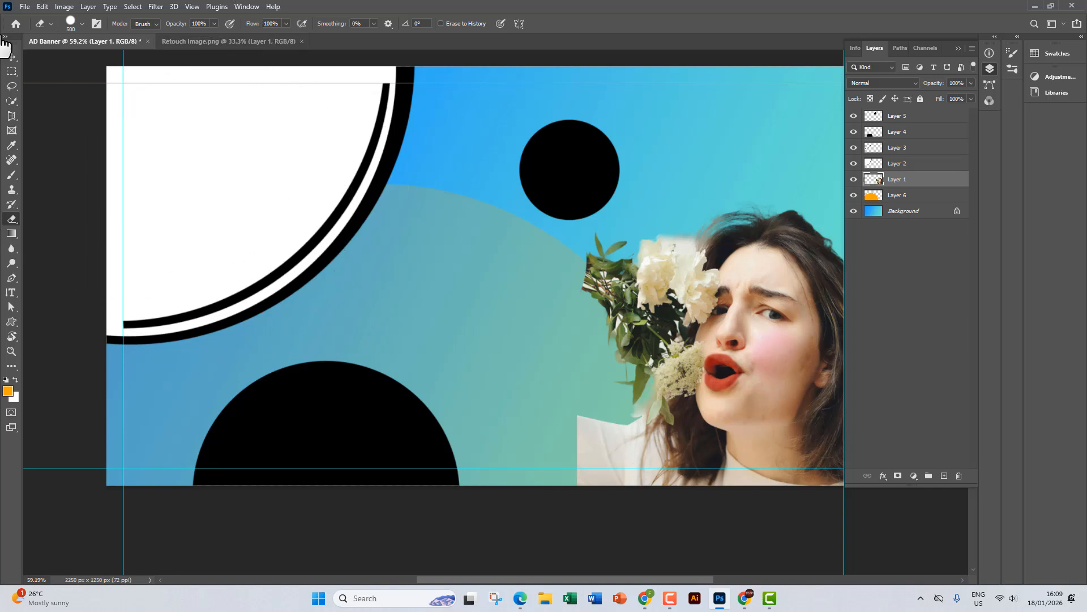
left_click(11, 56)
left_click(59, 123)
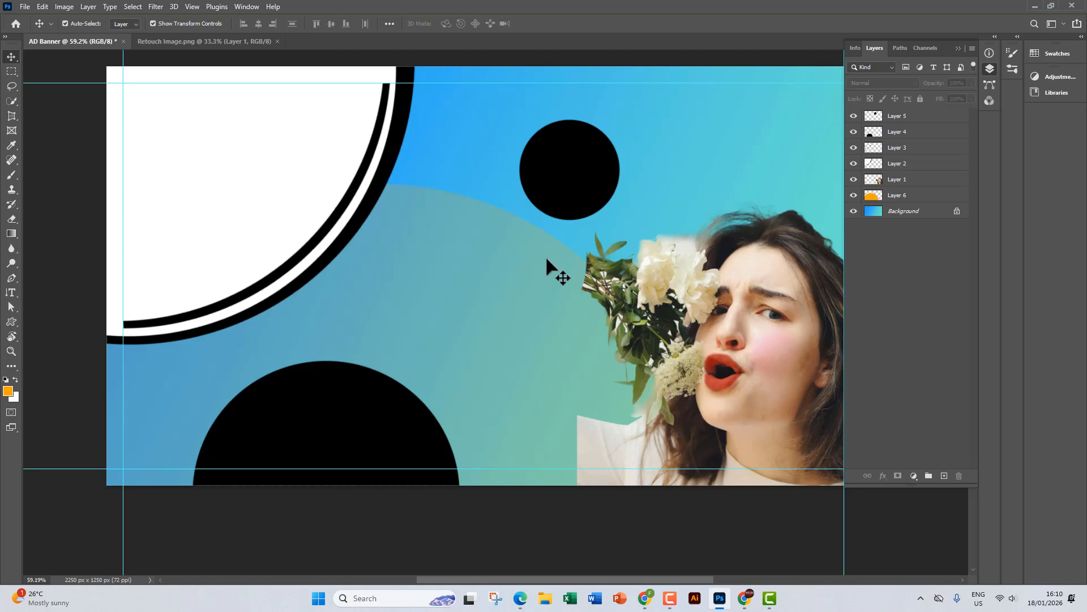
Add horizontal text "EID" in the white area of the quarter circle
scroll(311, 235, "up", 1)
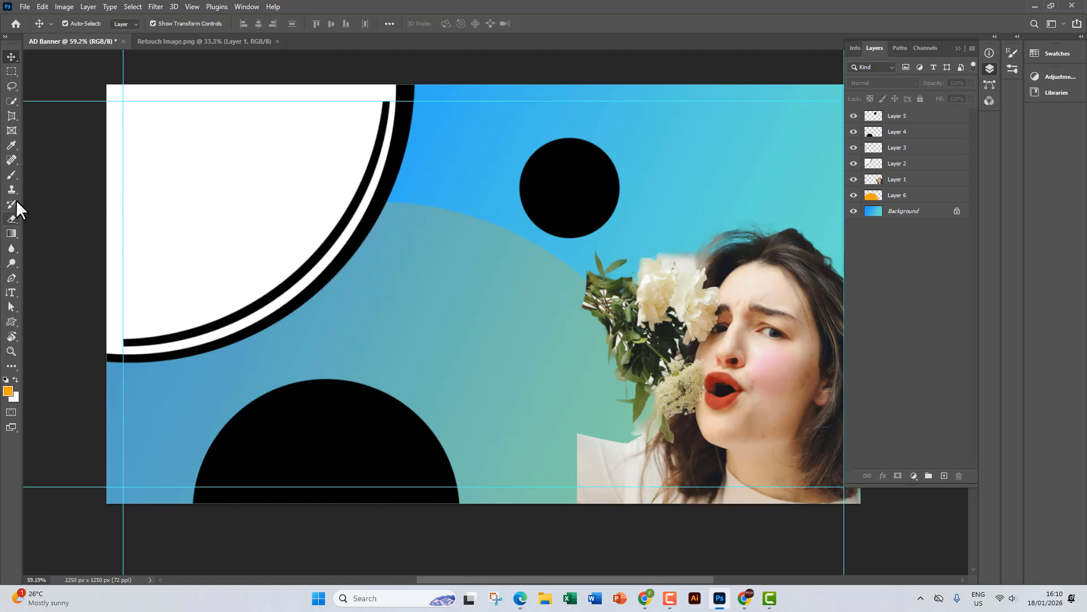
left_click(12, 293)
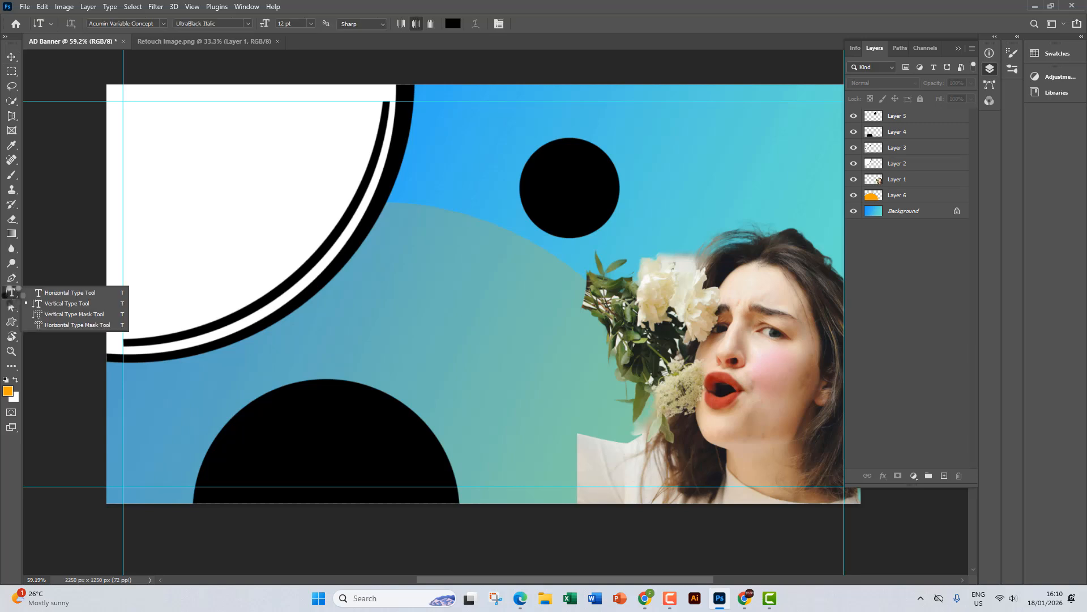
left_click(45, 291)
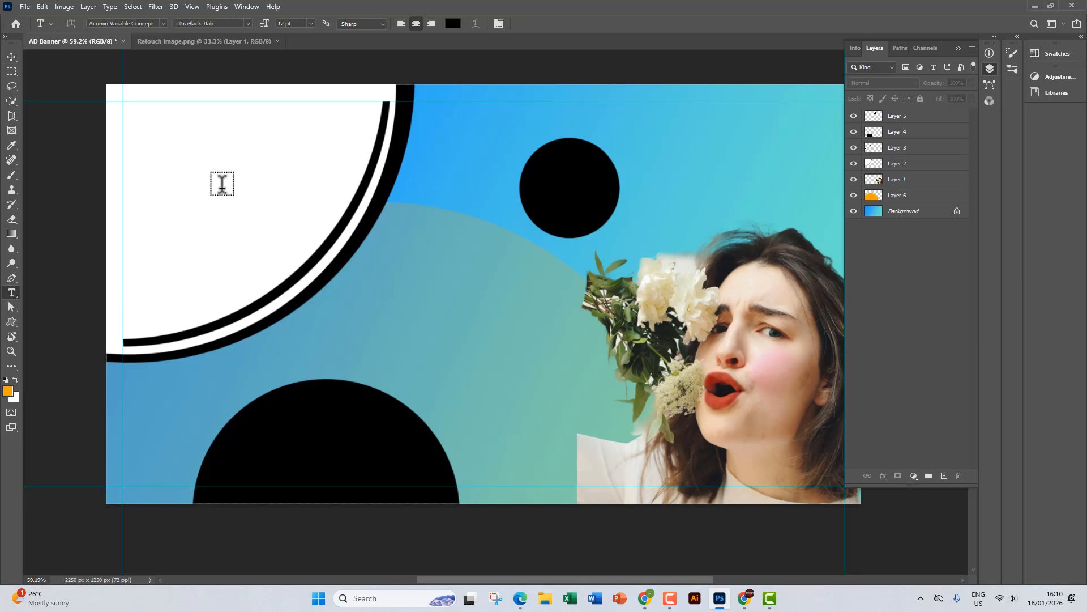
left_click(140, 221)
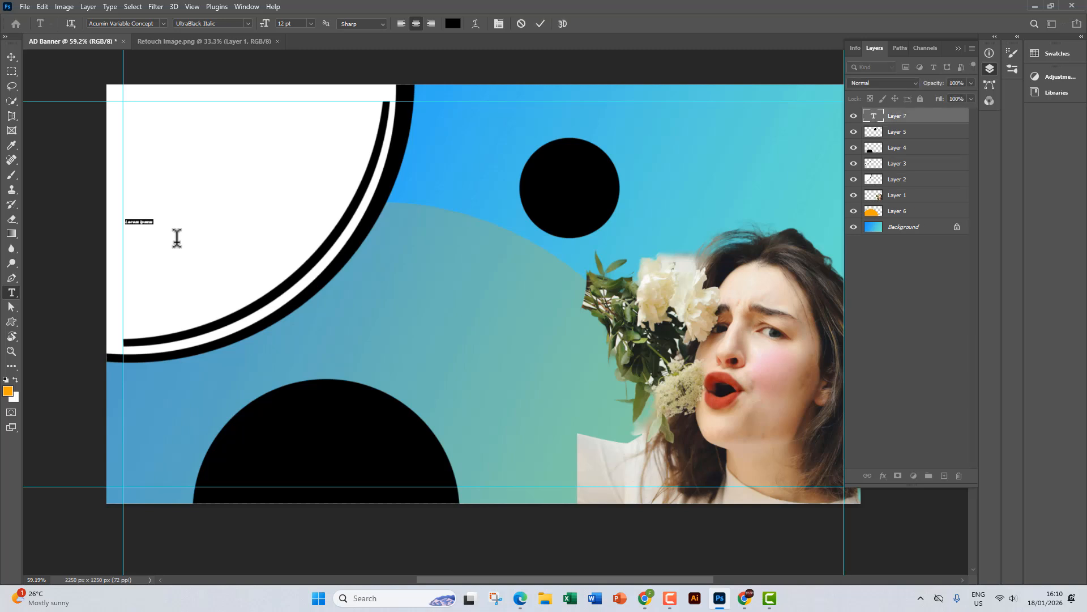
type("d")
type("ID")
left_click(11, 56)
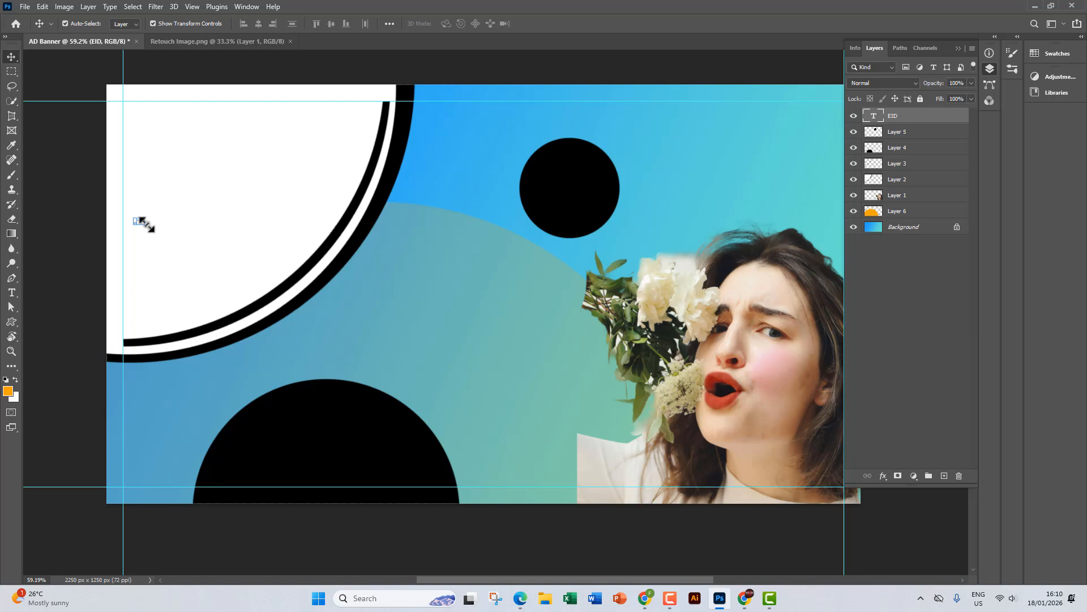
Enlarge the EID text to about 2448% and centre it within the white quarter circle
key("ctrl+t")
left_click_drag(145, 224, 311, 328)
left_click_drag(257, 277, 235, 226)
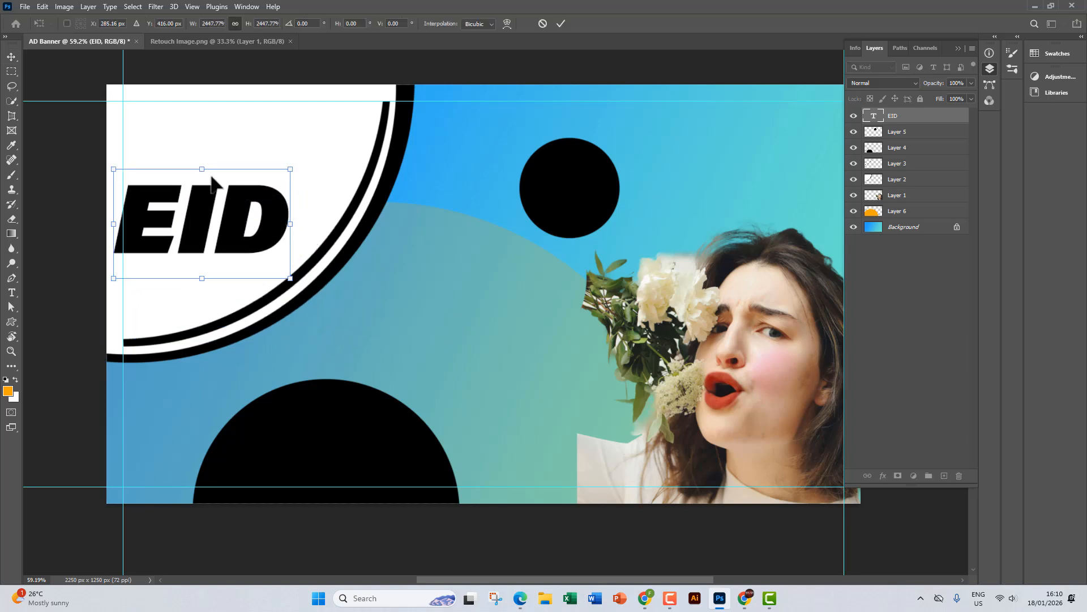
left_click(12, 292)
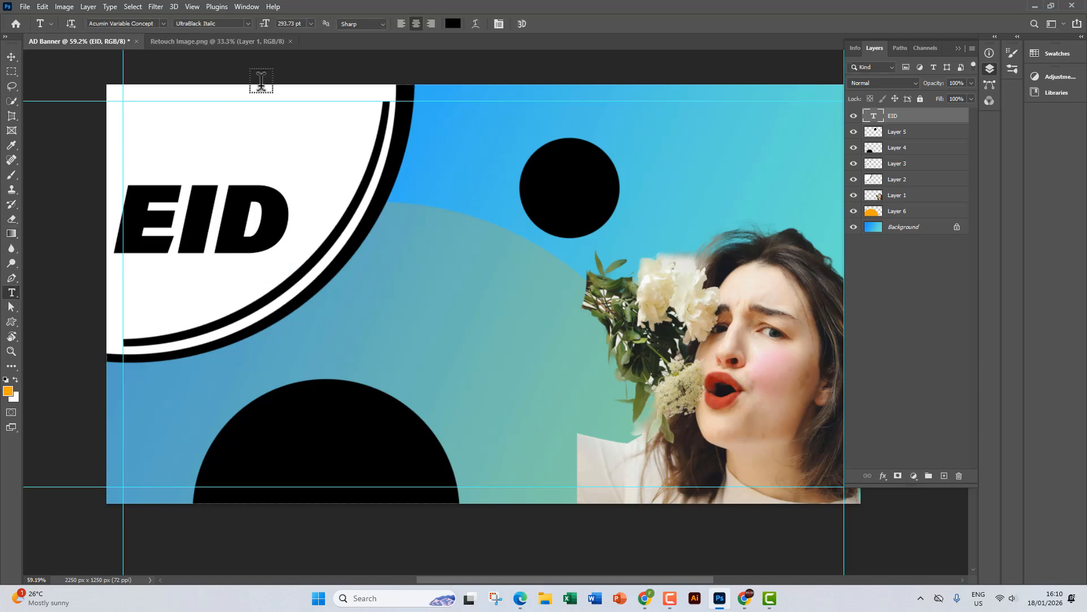
Duplicate the EID text directly below the original
left_click(161, 24)
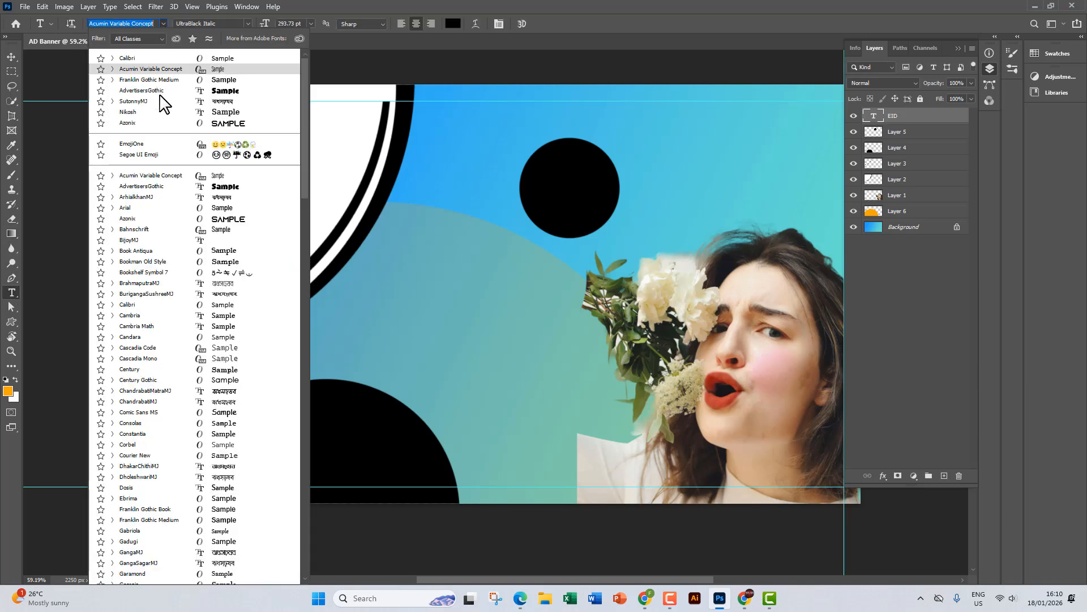
left_click(164, 23)
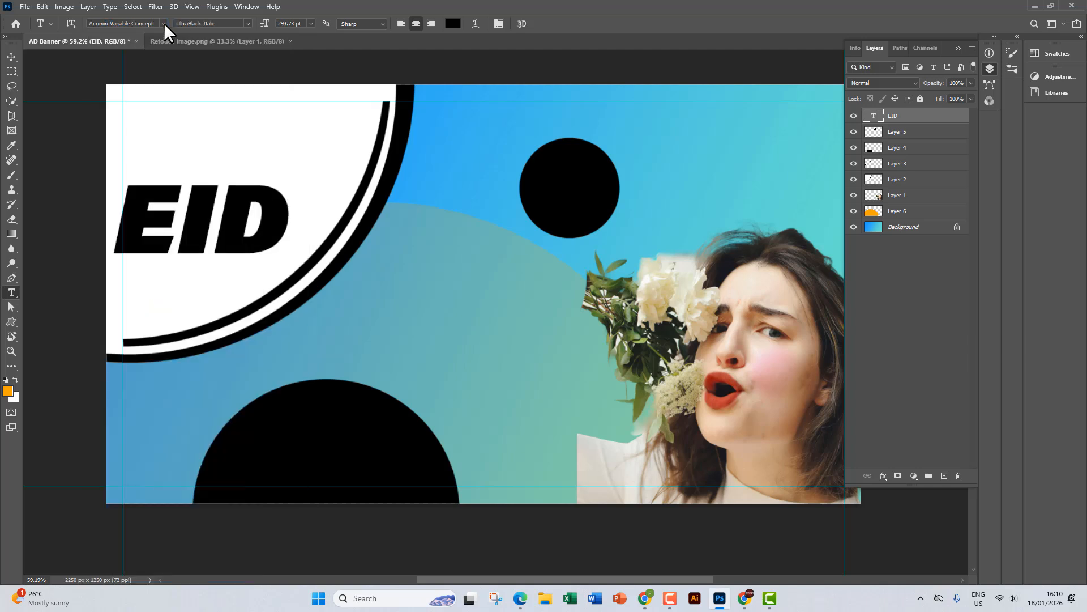
left_click(12, 57)
left_click_drag(210, 235, 209, 317)
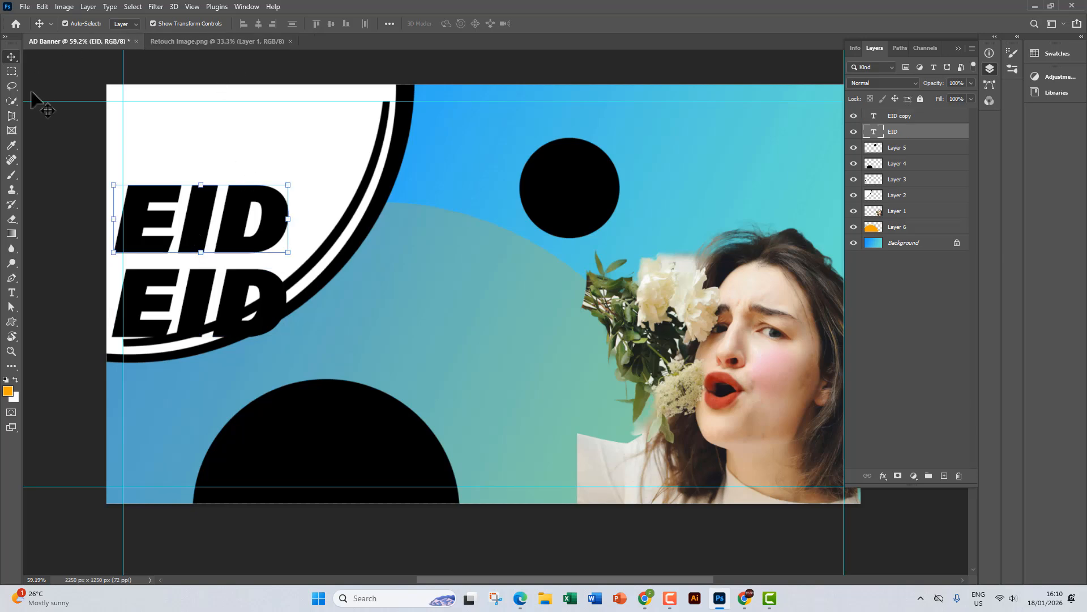
Change the upper EID text's font to Franklin Gothic Medium
left_click(14, 289)
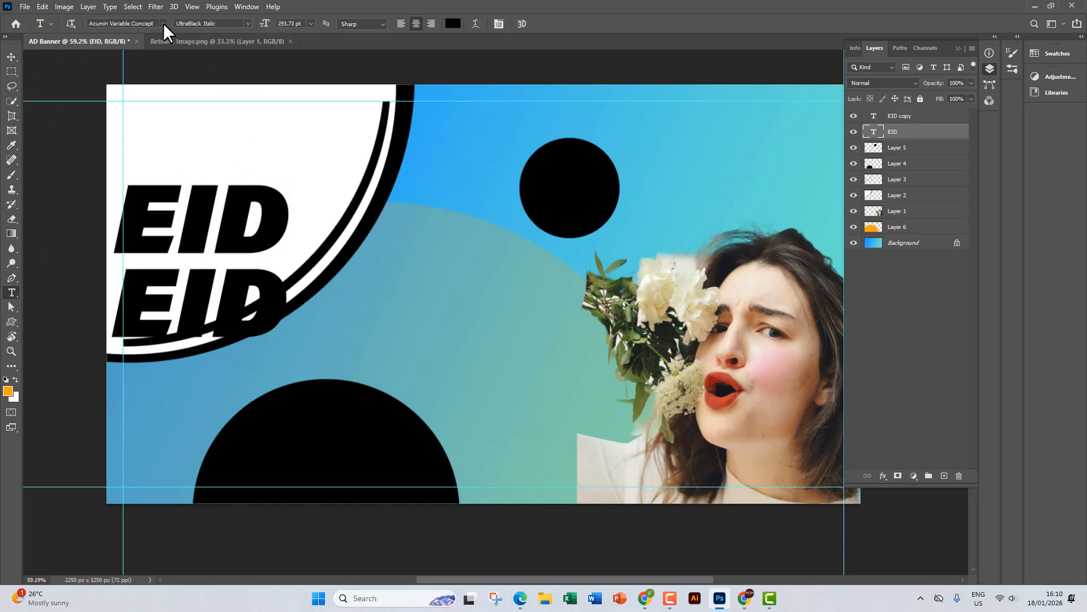
left_click(163, 23)
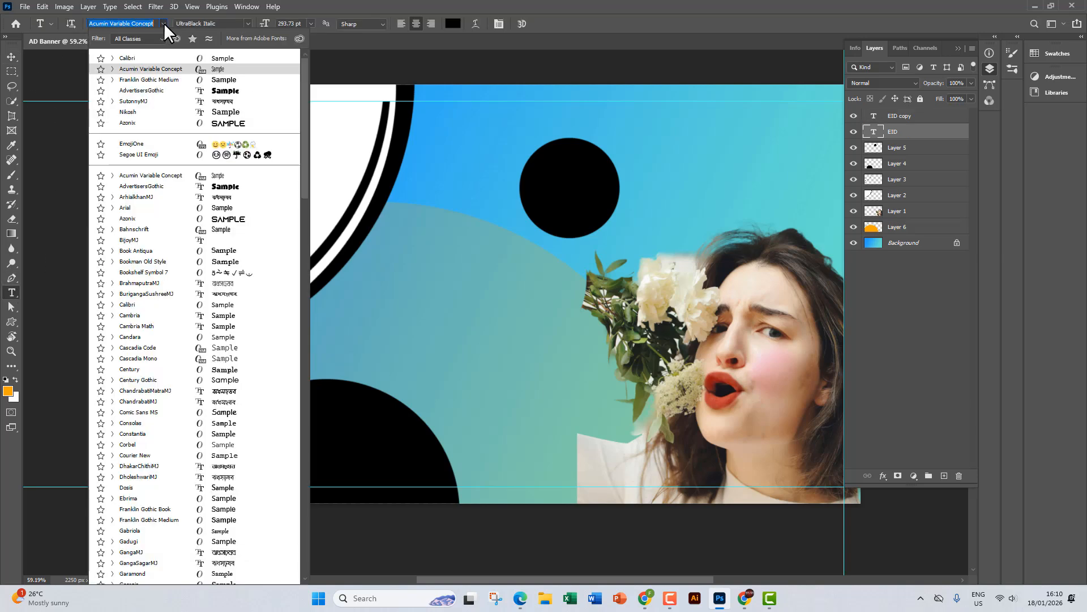
left_click(169, 84)
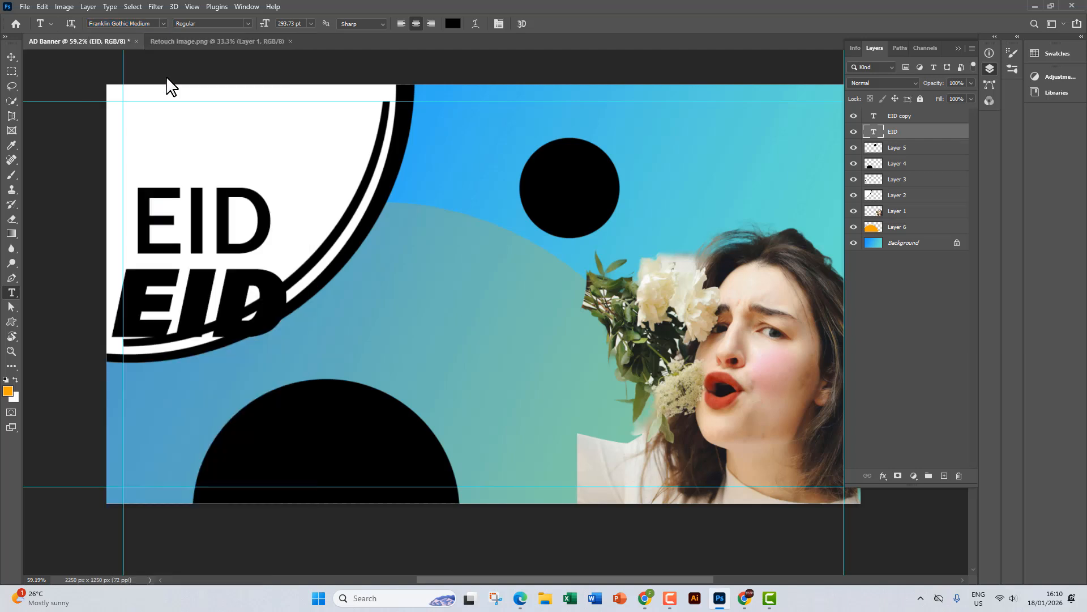
Move the upper EID text up and scale it to about 87%, placing it just inside the vertical guide
key("v")
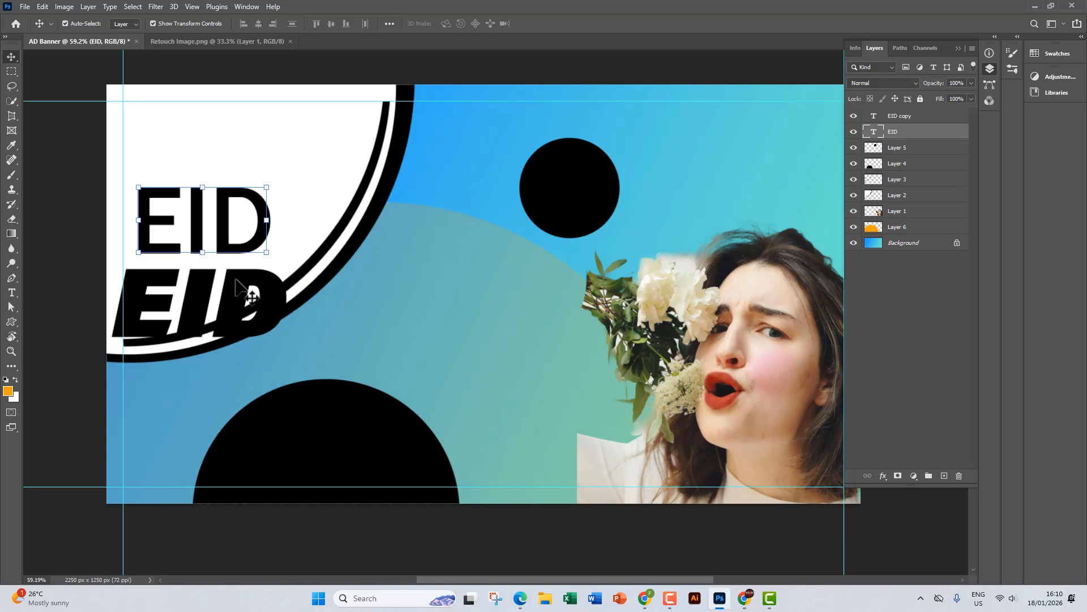
mouse_move(226, 234)
left_mouse_down()
mouse_move(213, 214)
mouse_move(247, 233)
left_mouse_up()
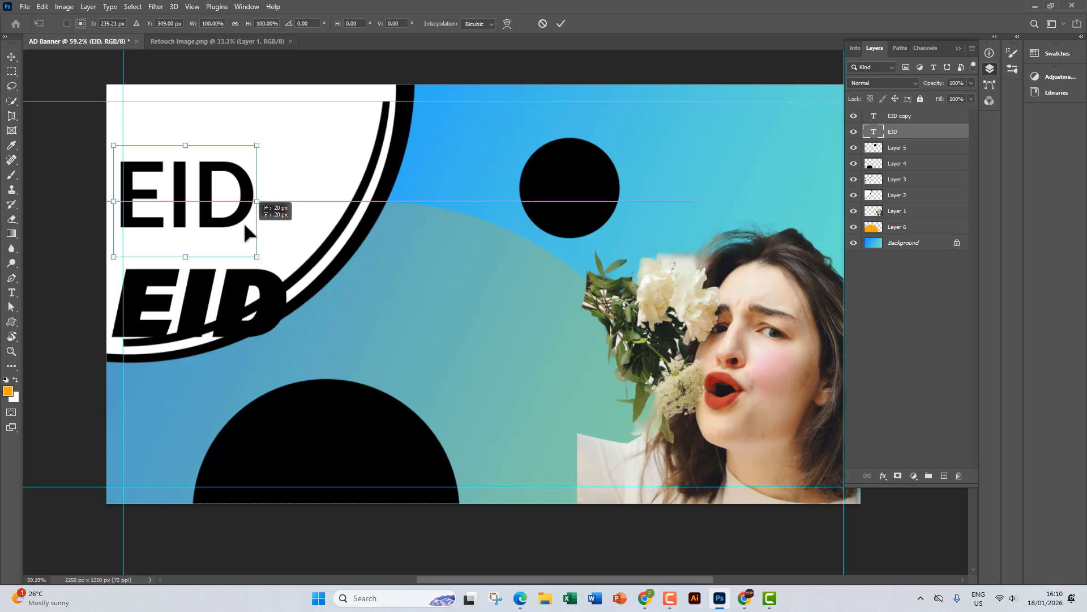
left_click_drag(113, 145, 131, 160)
left_click_drag(139, 209, 131, 201)
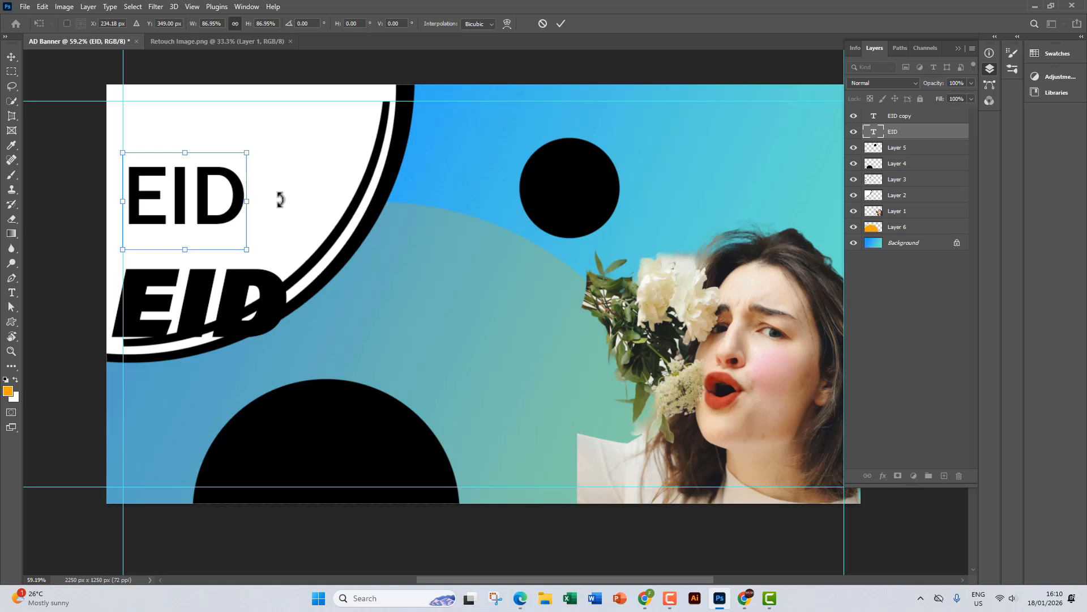
left_click(561, 24)
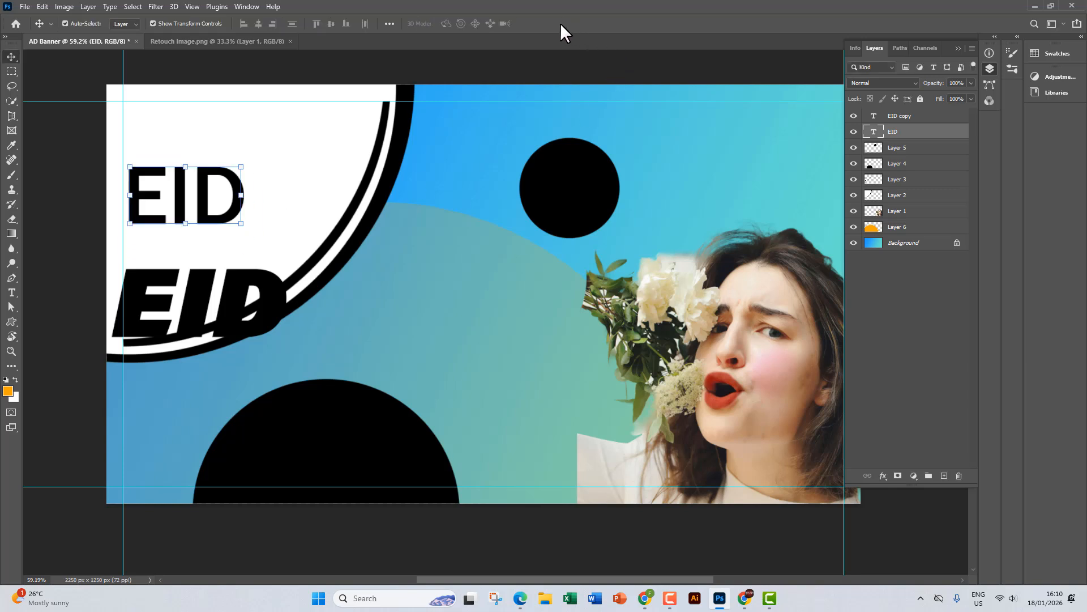
Check the banner sample in 74-75.pdf and move the bold EID copy up, just beneath the upper EID text
left_click(516, 601)
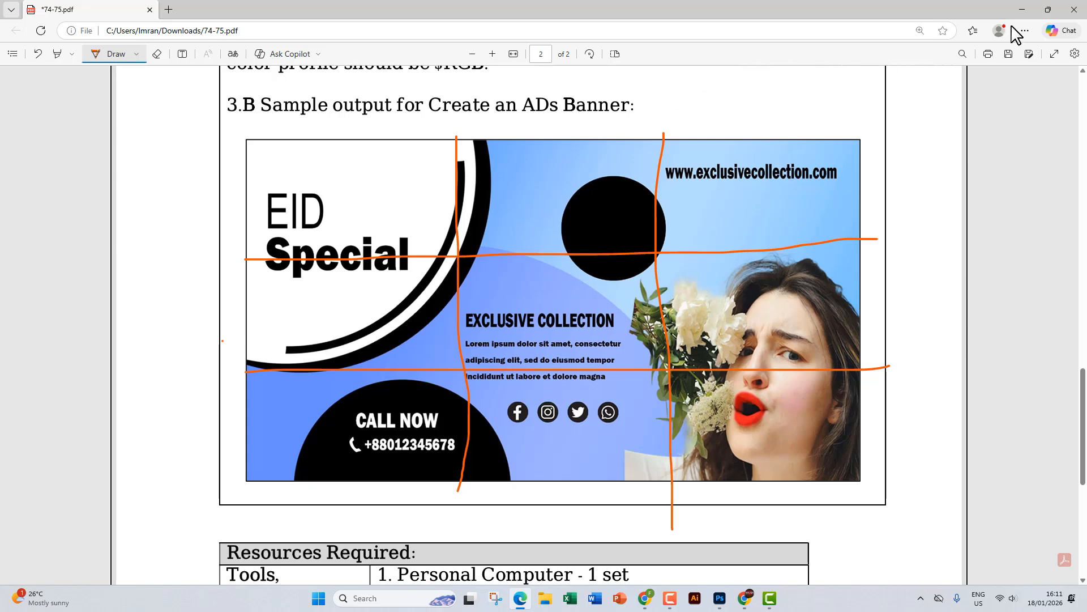
left_click(1023, 10)
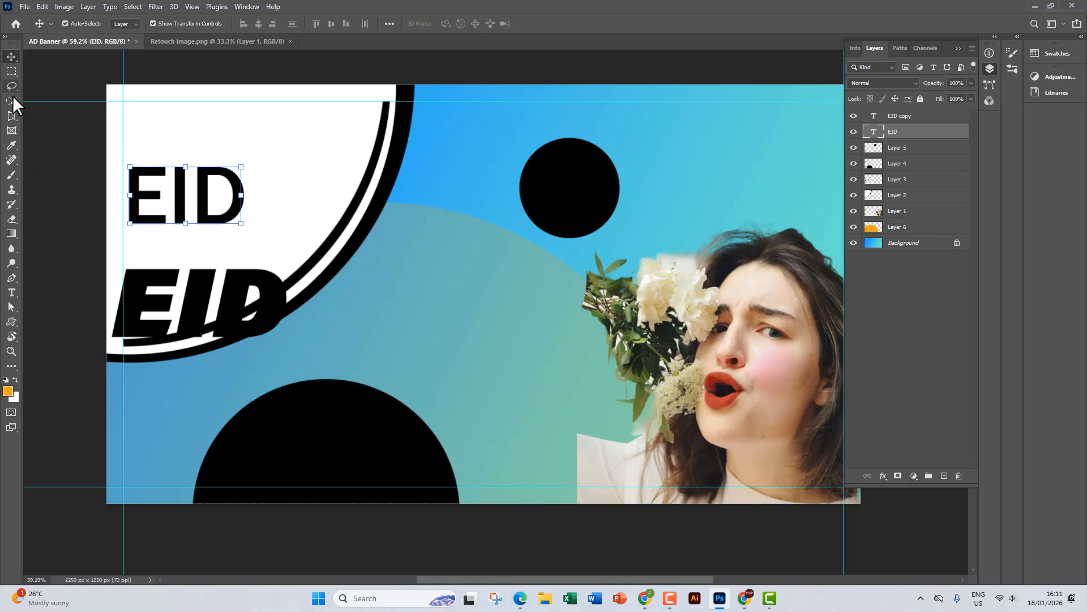
left_click(86, 204)
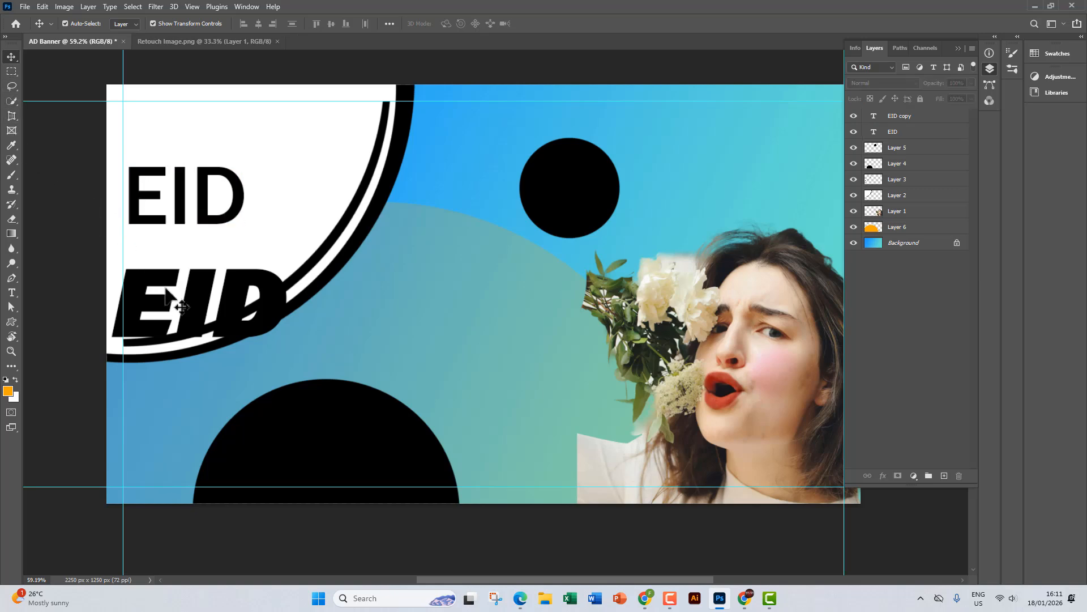
left_click_drag(173, 312, 197, 284)
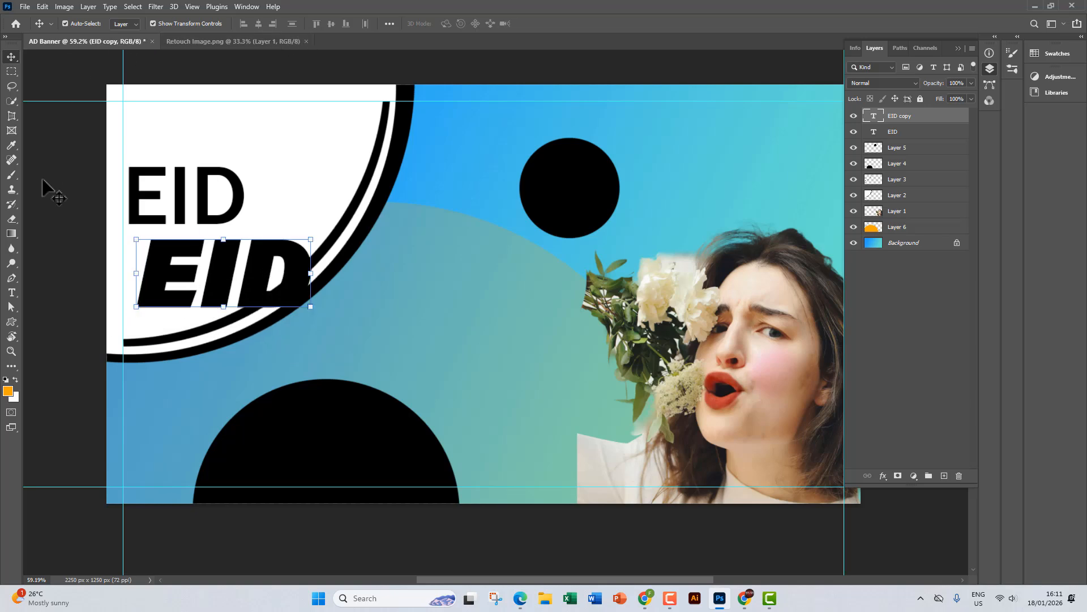
Try the Condensed Bold and ExtraCondensed Black font styles on the lower EID text
left_click(12, 293)
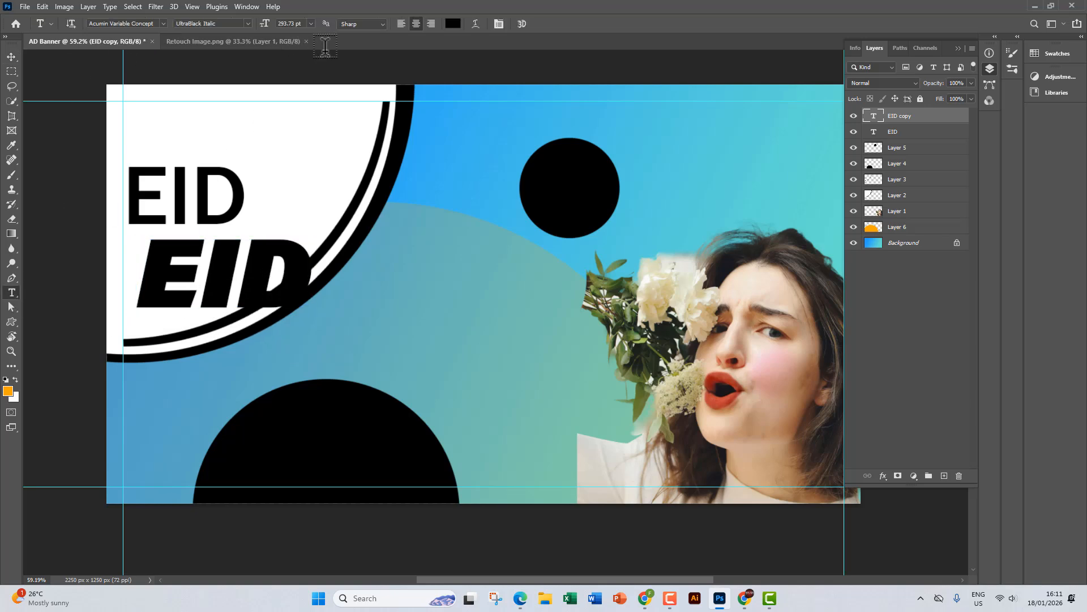
left_click(247, 25)
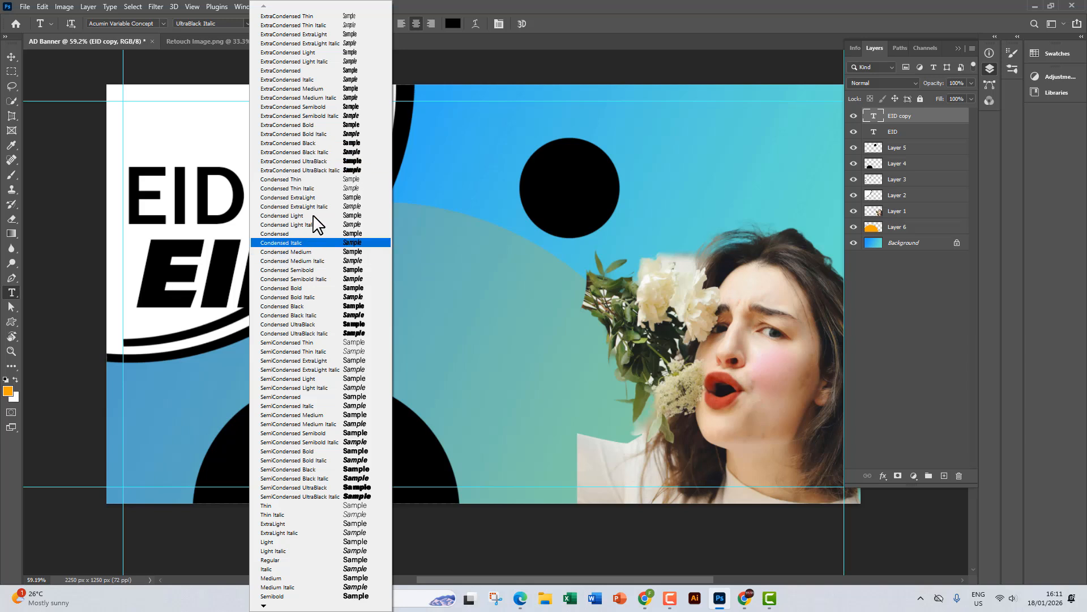
left_click(317, 287)
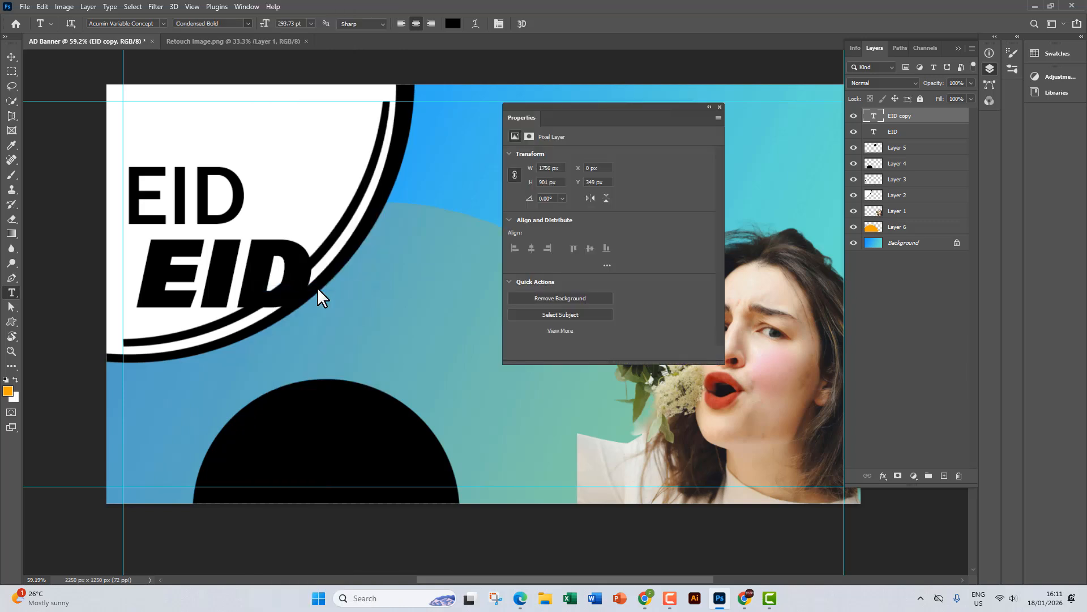
left_click(720, 106)
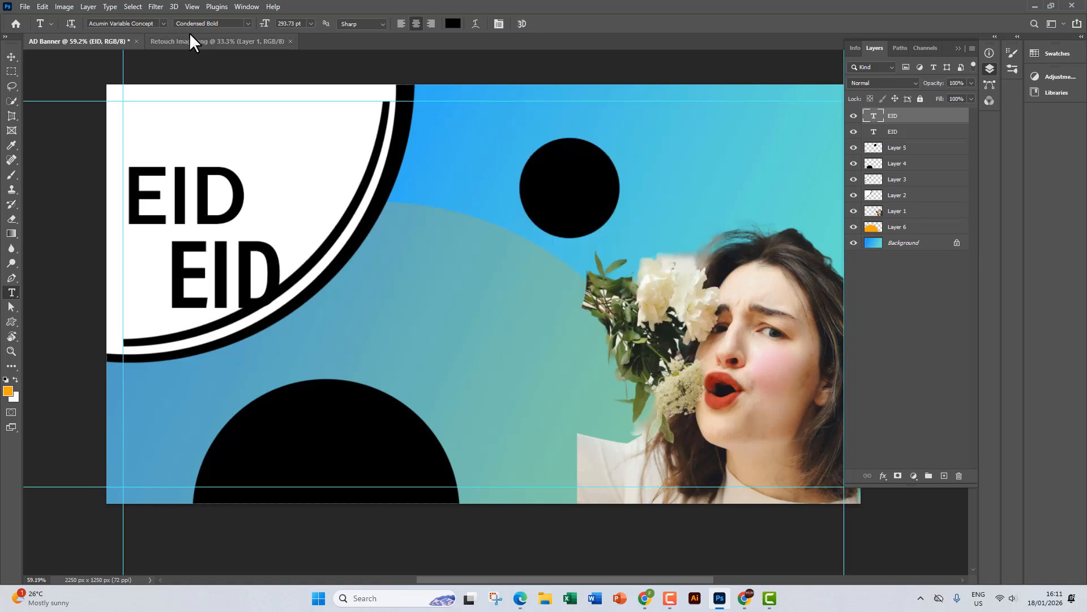
left_click(249, 22)
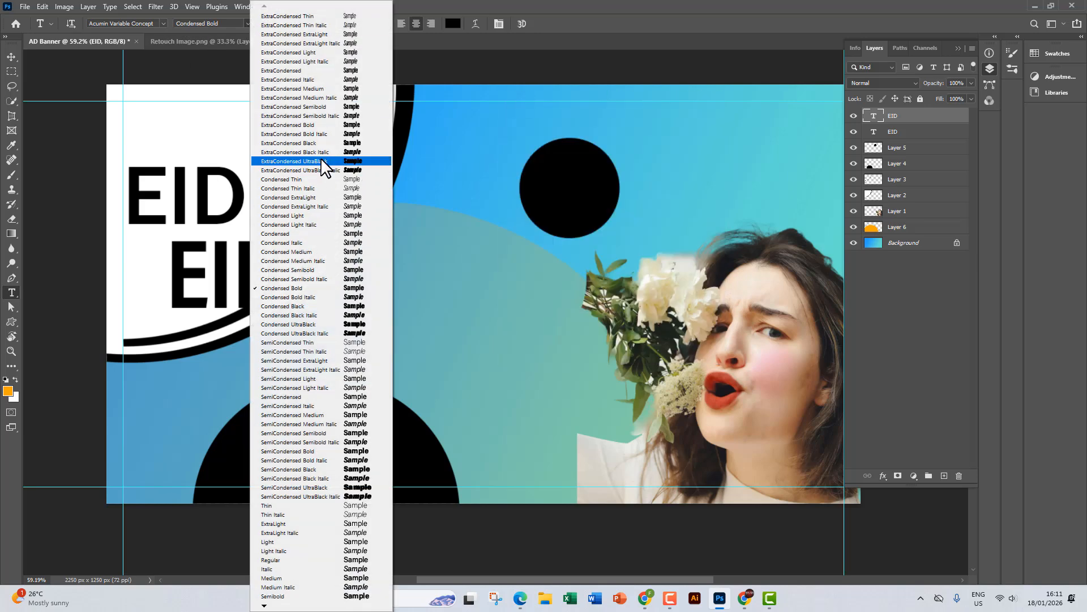
left_click(325, 143)
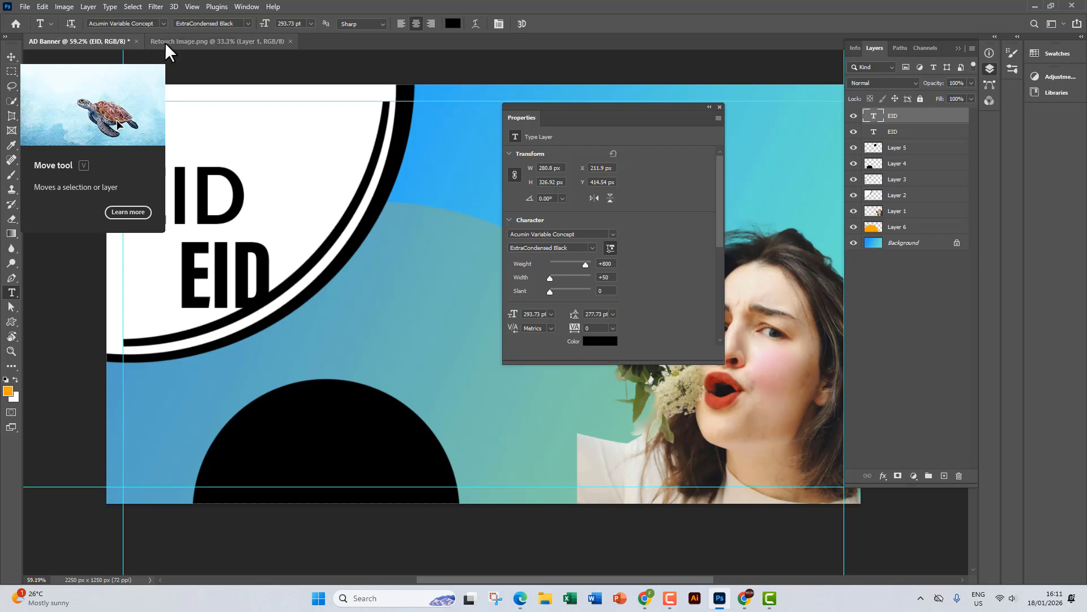
Set the lower EID text's font style to SemiCondensed UltraBlack and replace its wording with "Special"
left_click(247, 24)
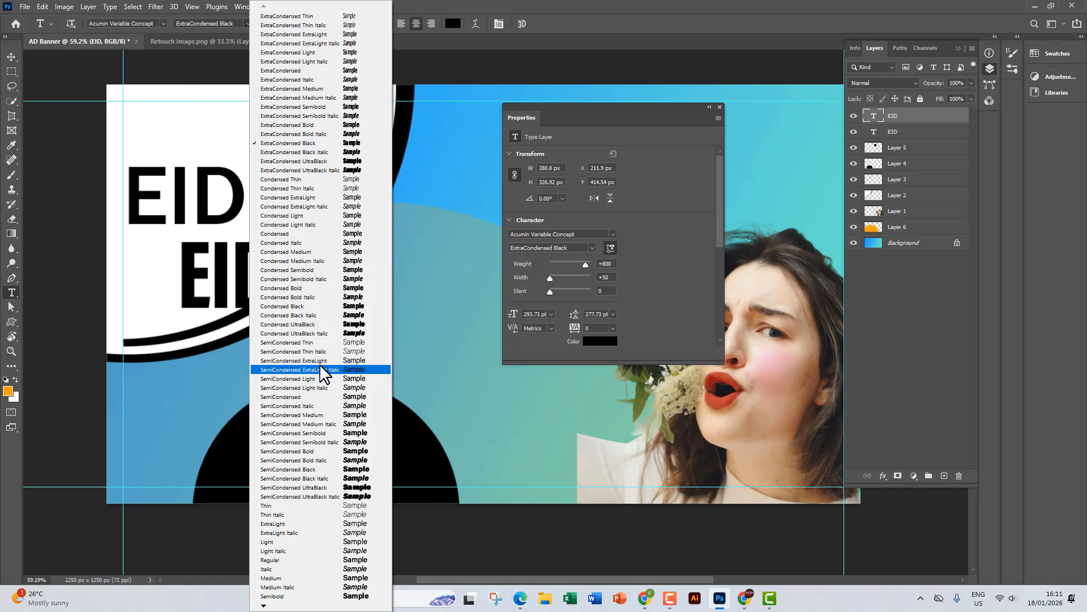
left_click(334, 486)
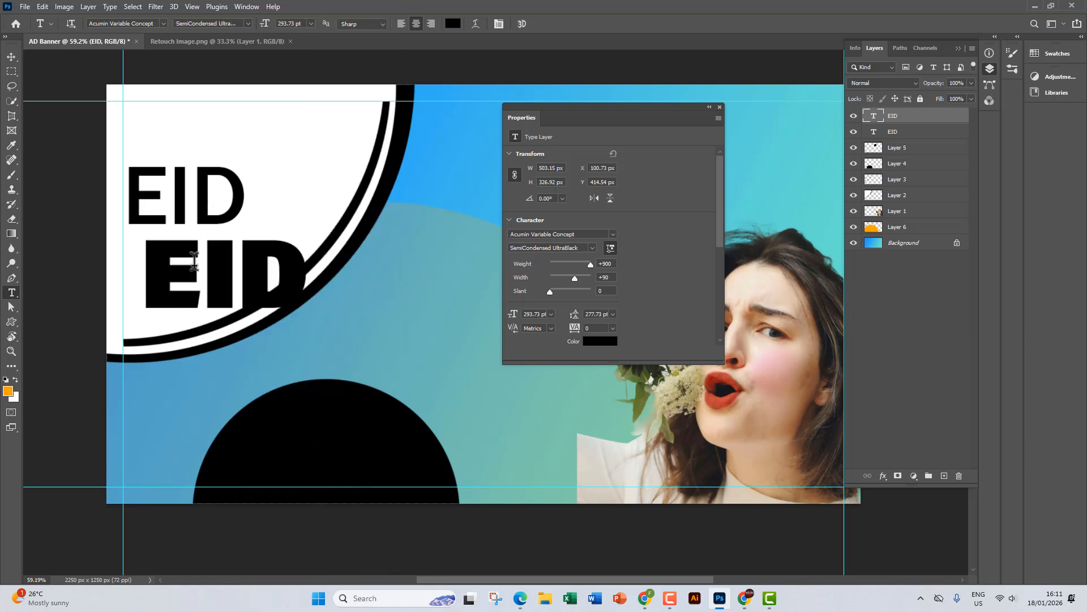
left_click_drag(157, 278, 306, 283)
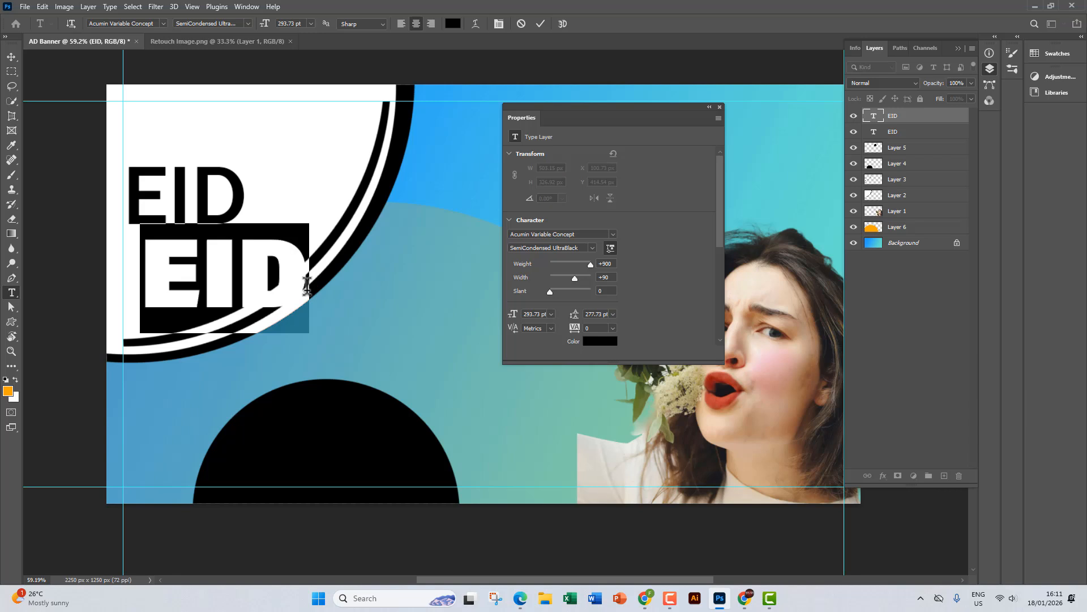
type("SP")
key("BackSpace")
type("p")
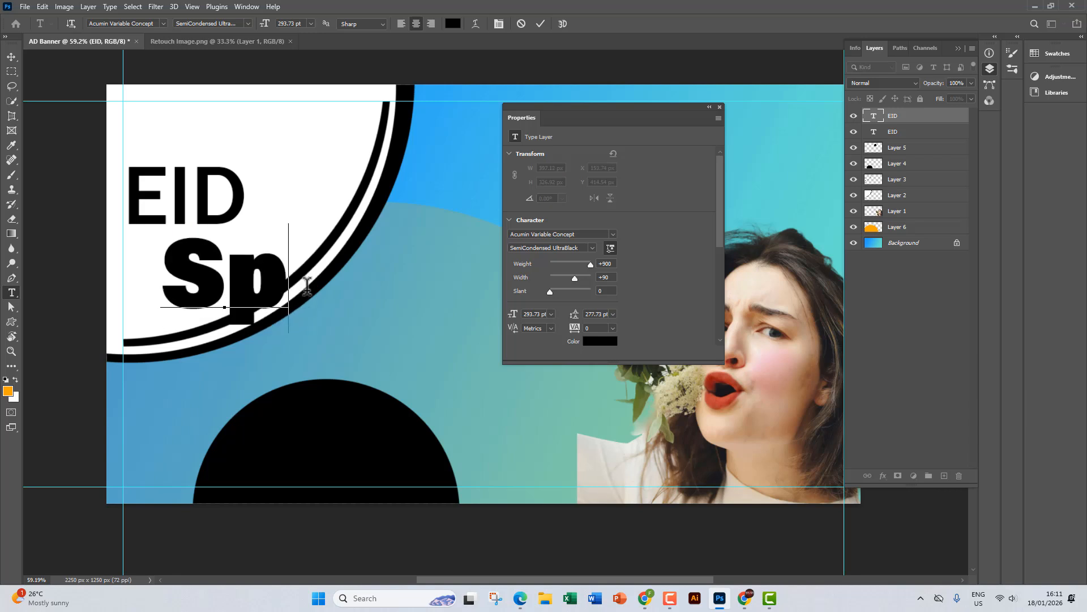
type("ecial")
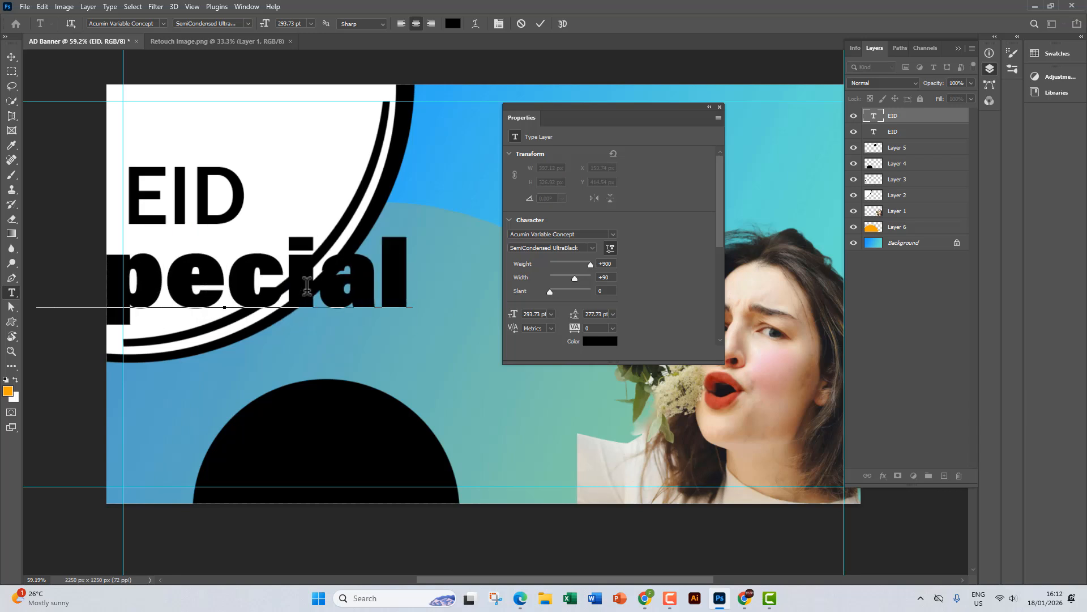
left_click(720, 106)
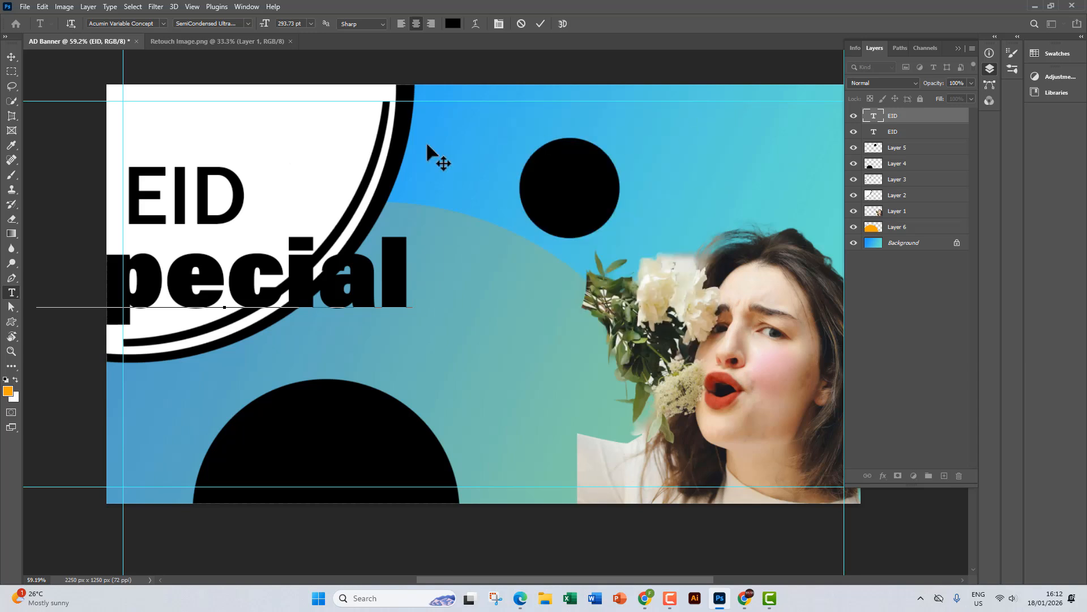
Scale the Special text to about 45% and place it directly beneath EID, just inside the vertical guide
left_click(11, 57)
left_click_drag(156, 289, 249, 288)
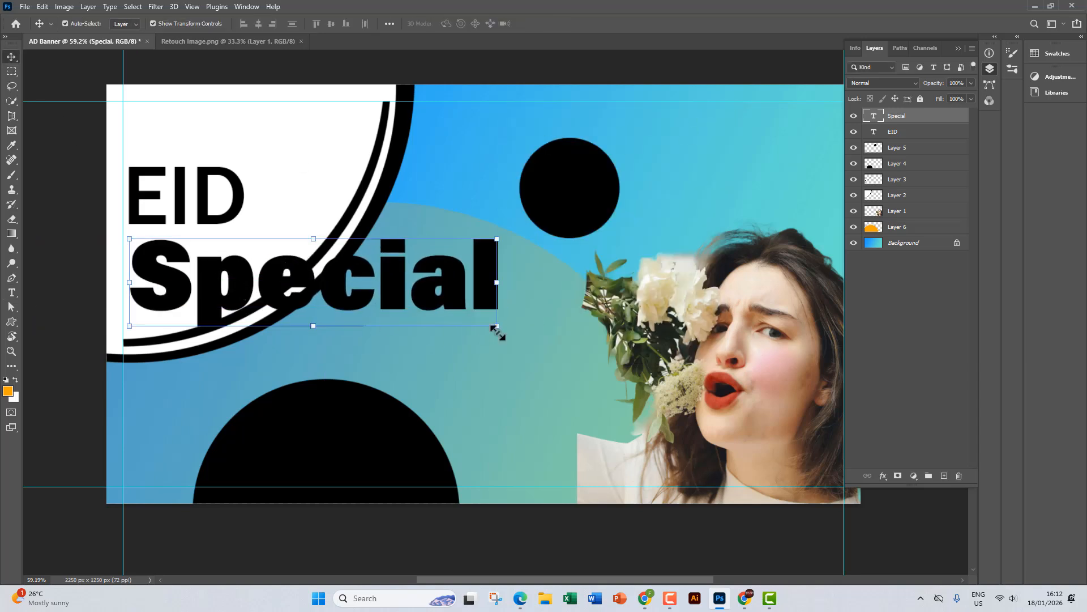
left_click_drag(496, 328, 266, 277)
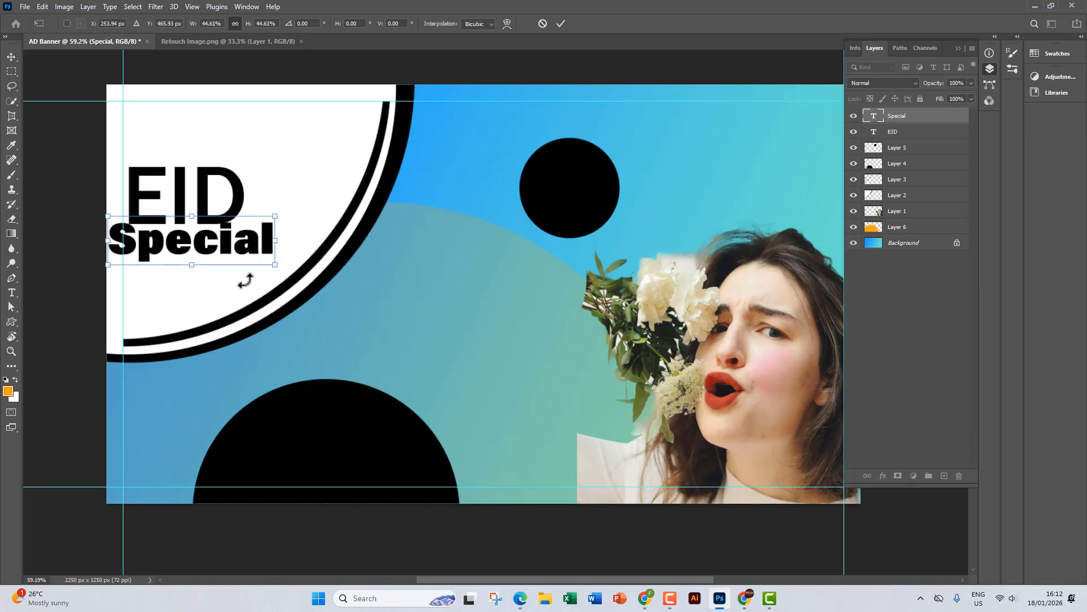
left_click_drag(186, 257, 208, 271)
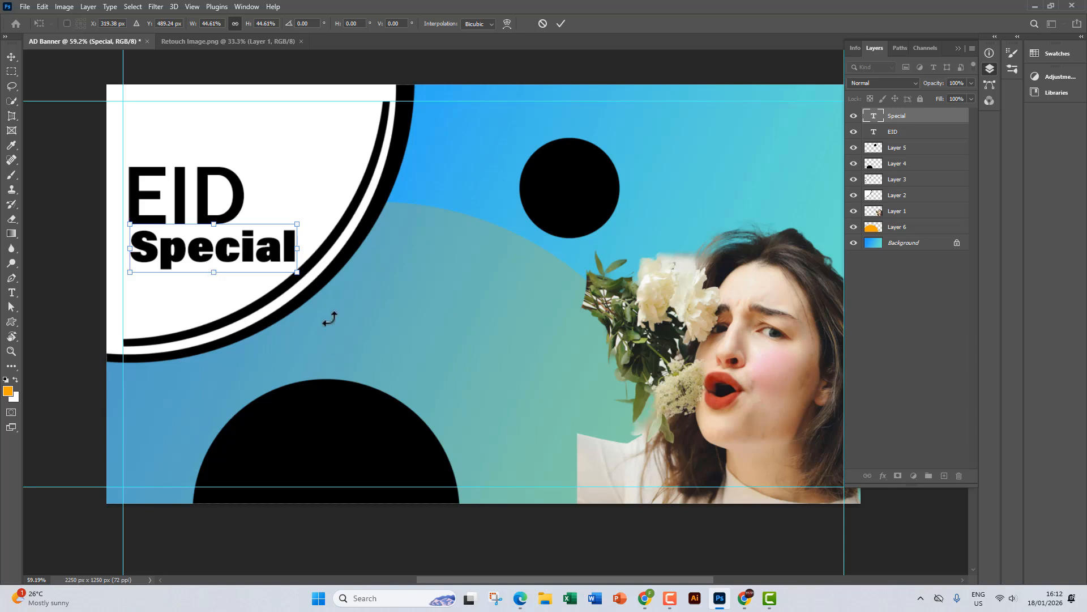
key("Return")
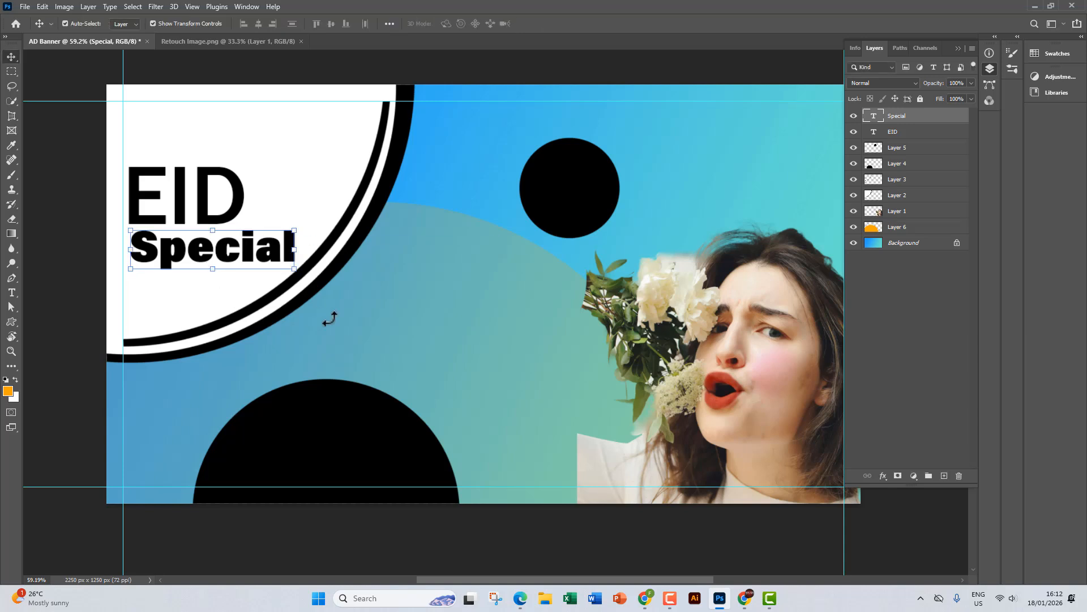
Scale the EID text to about 77% and align it directly above Special at the vertical guide
left_click(177, 182)
left_click_drag(245, 163, 201, 177)
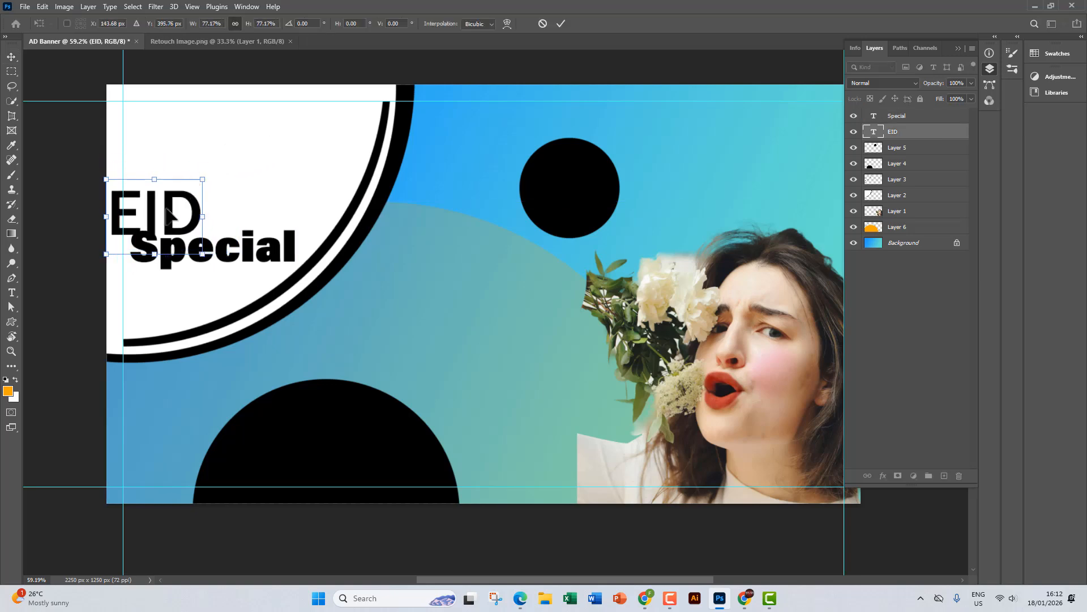
left_click_drag(169, 213, 193, 207)
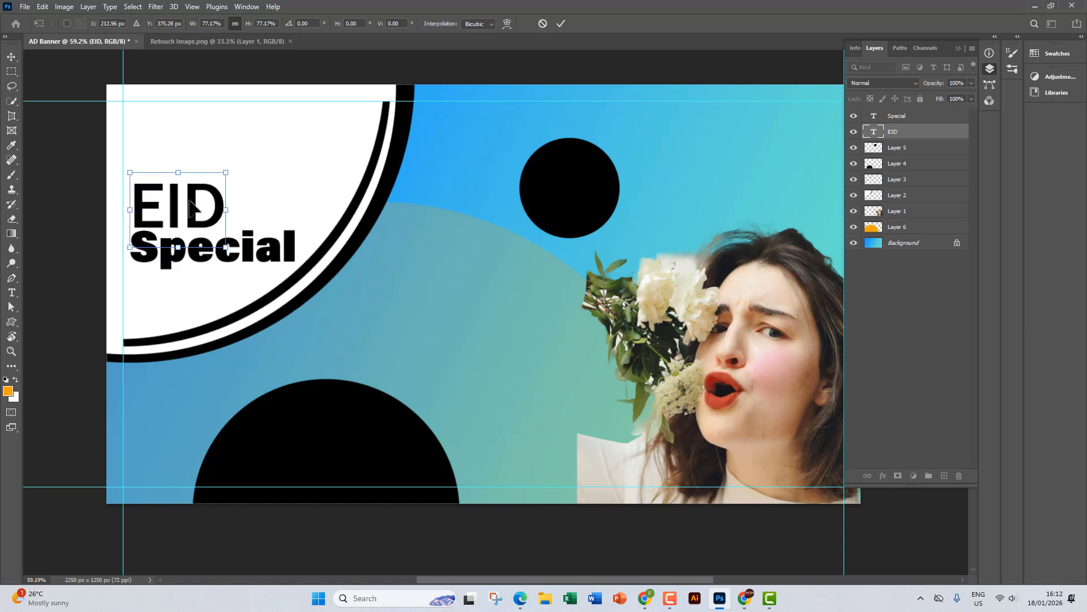
left_click(560, 24)
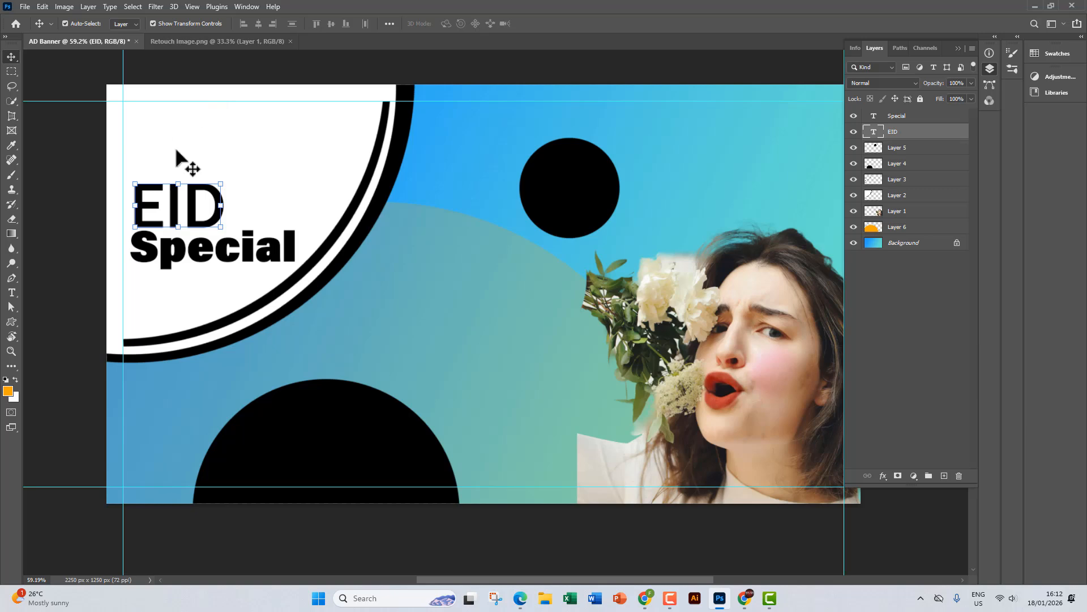
left_click(367, 57)
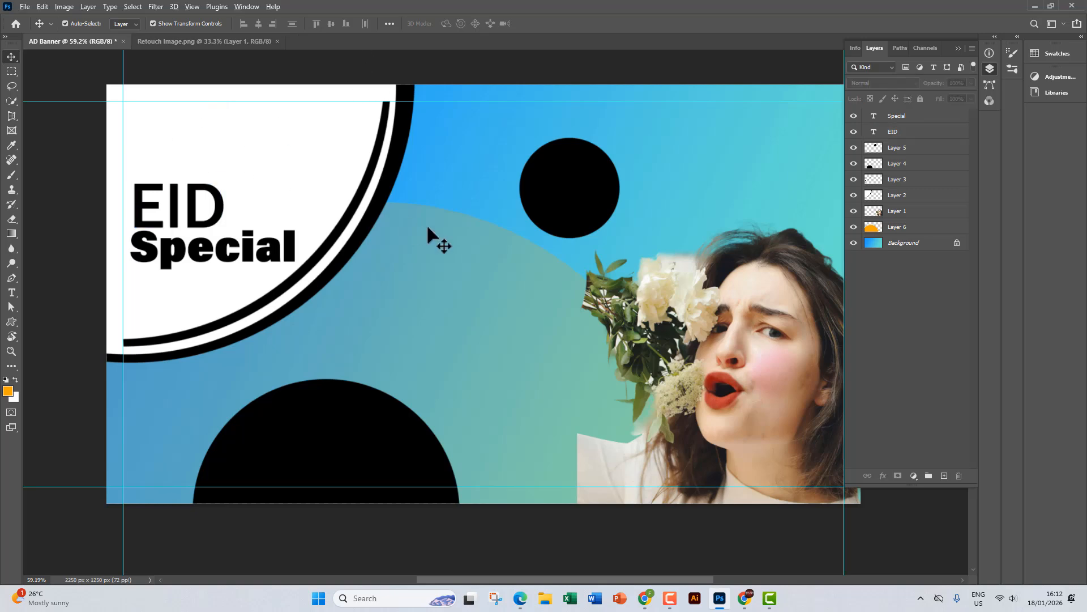
Duplicate the Special text onto the black semicircle at the banner's lower edge and colour the copy white
scroll(427, 223, "down", 3)
scroll(341, 413, "up", 5)
left_click_drag(332, 351, 303, 280)
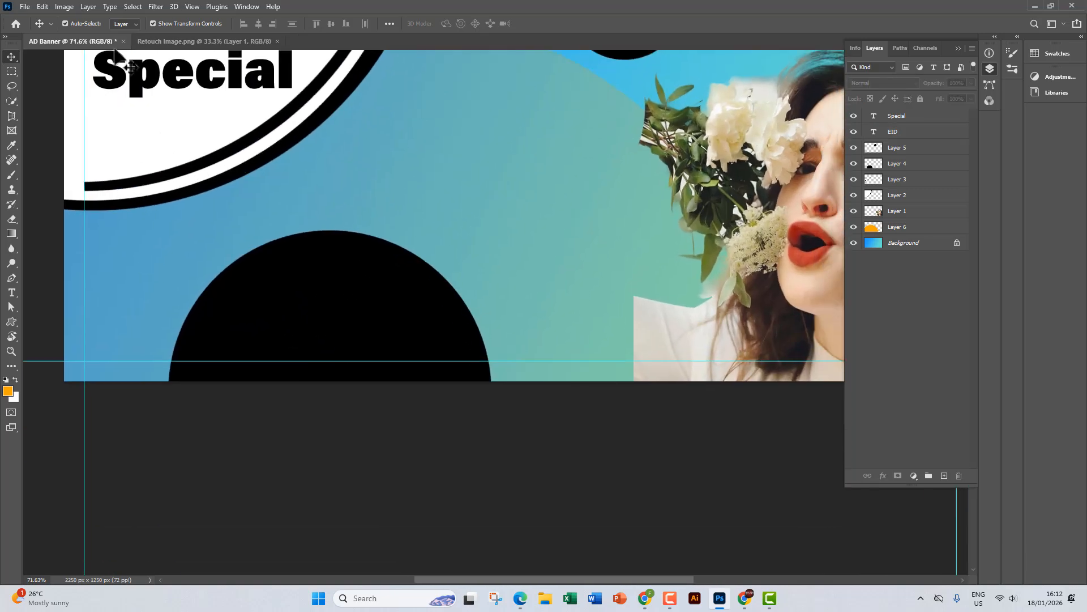
left_click_drag(173, 71, 313, 312)
left_click(11, 292)
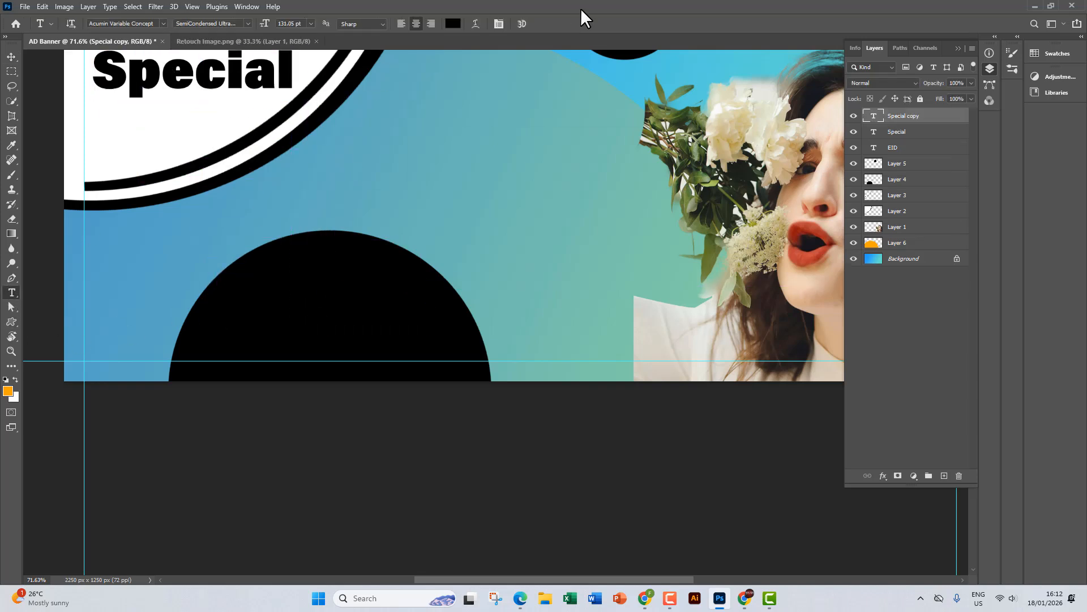
left_click(453, 24)
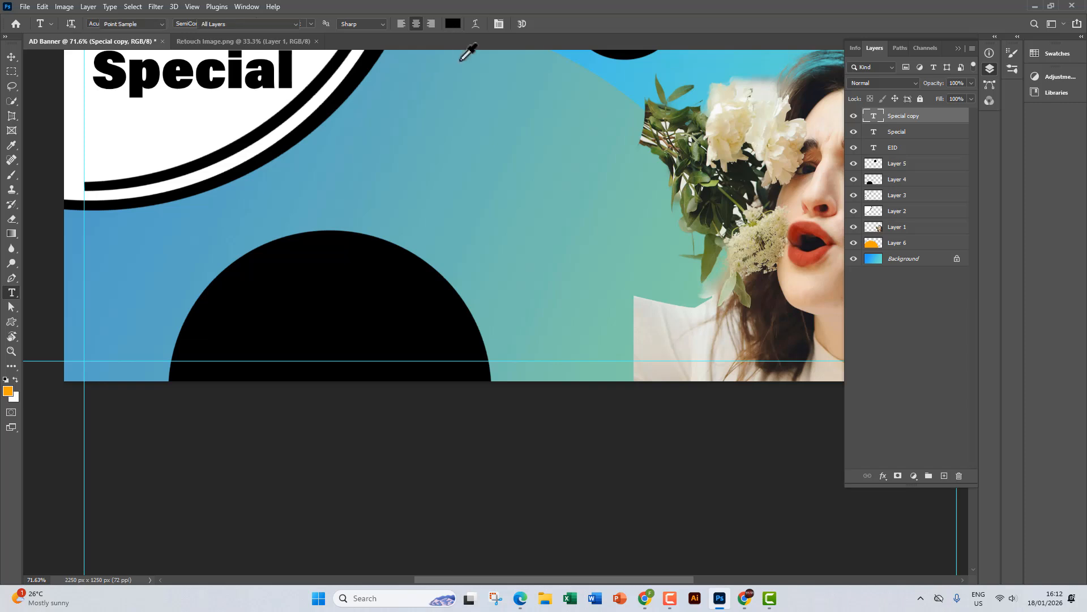
left_click_drag(566, 184, 680, 116)
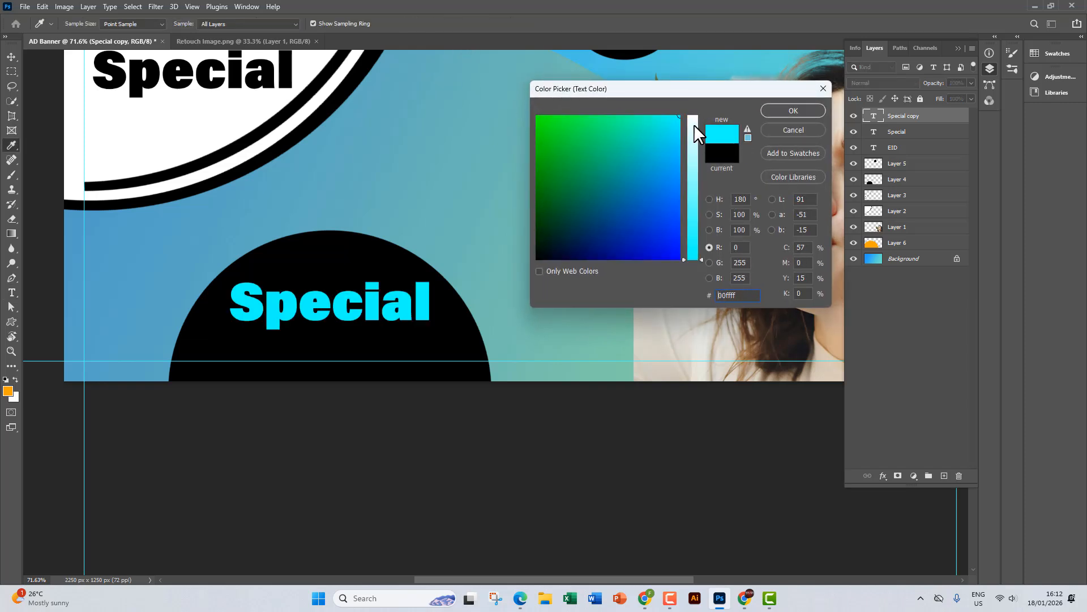
left_click(692, 115)
left_click(785, 111)
Replace the white copy's wording with "CALL NOW" and scale it down to about 56 pt inside the black semicircle
left_click_drag(231, 301, 427, 297)
type("c")
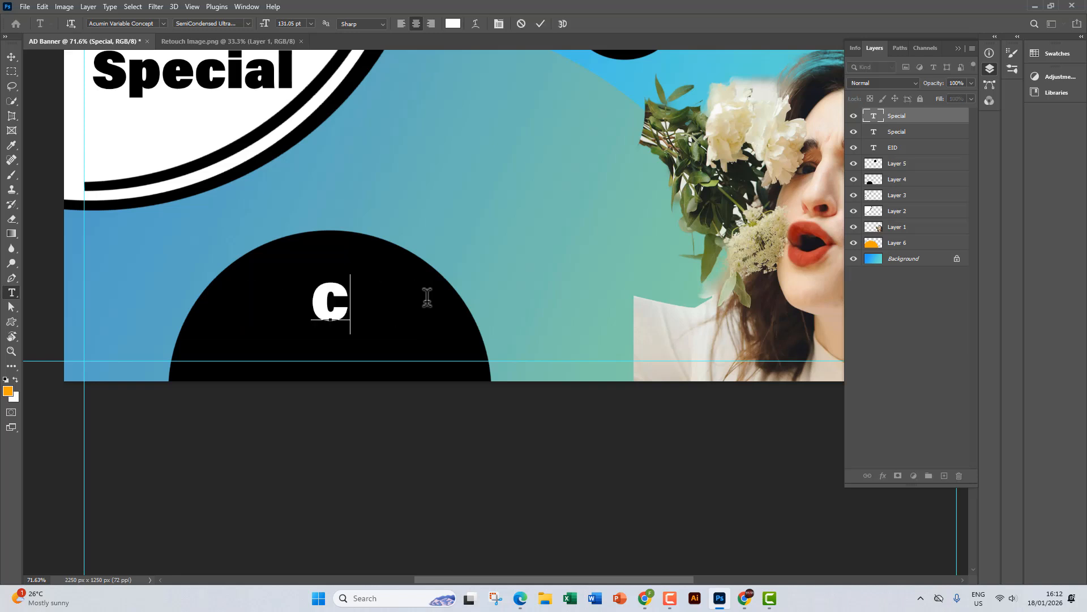
type("ALL")
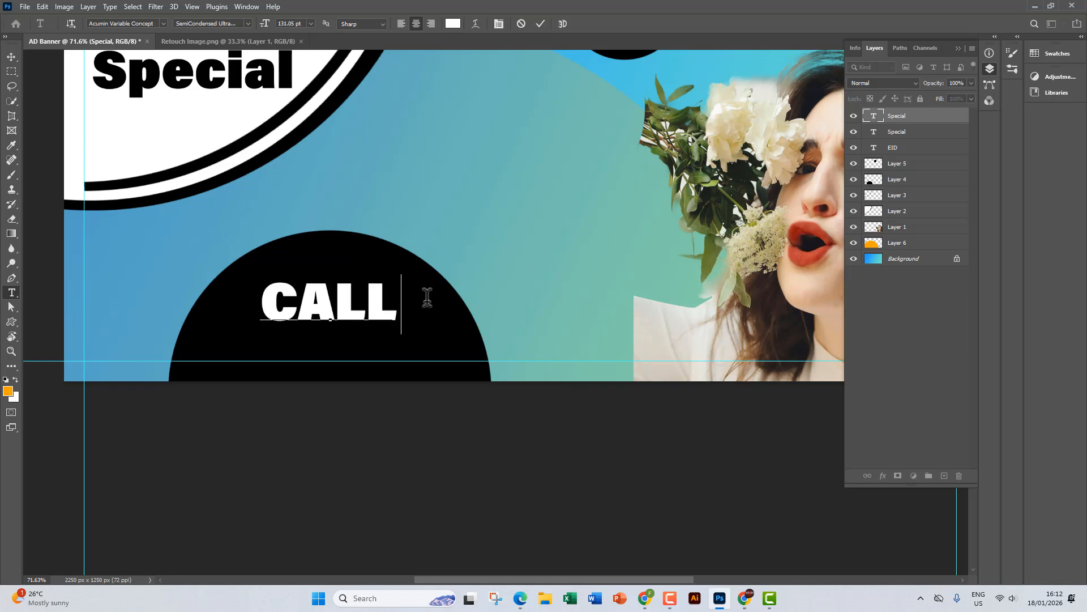
type("NOW")
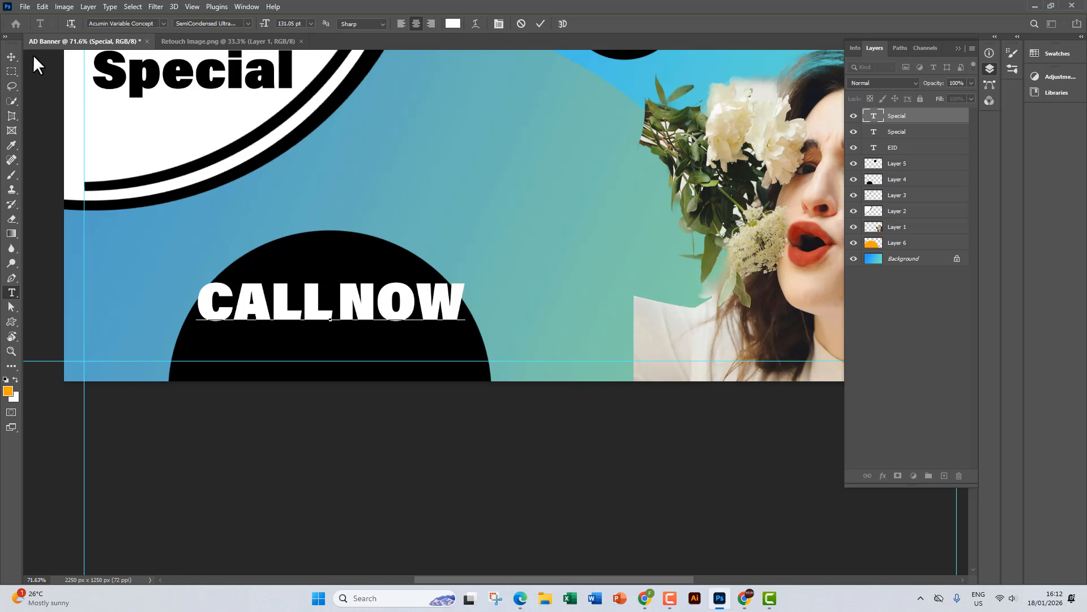
left_click(12, 57)
left_click_drag(465, 320, 350, 320)
left_click(561, 23)
Replace the wording of a CALL NOW copy directly beneath the original with the contact phone number, trimming its last two digits
double_click(348, 319)
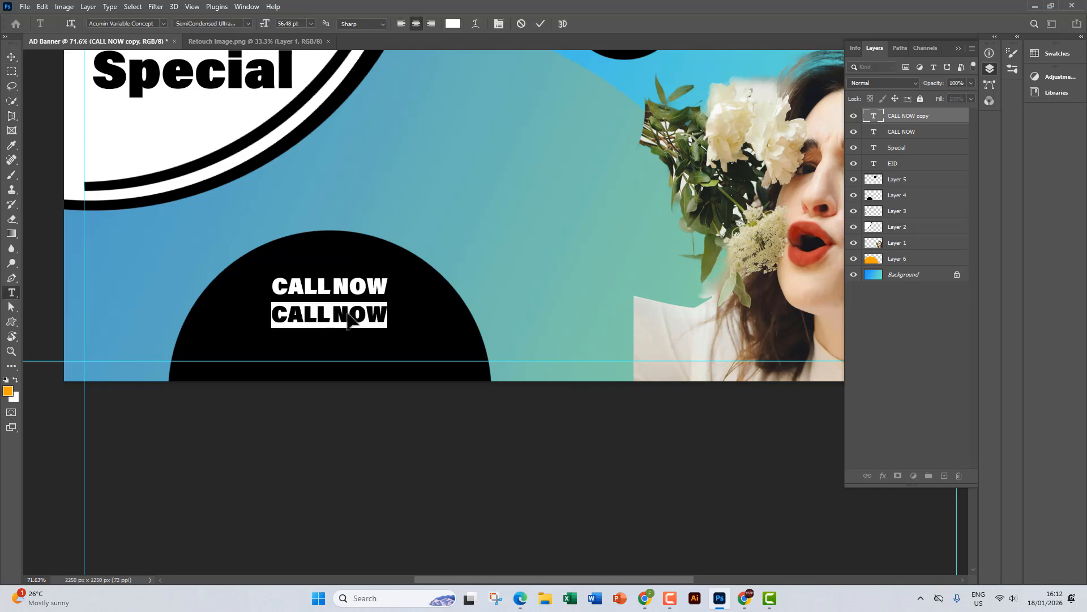
key("BackSpace")
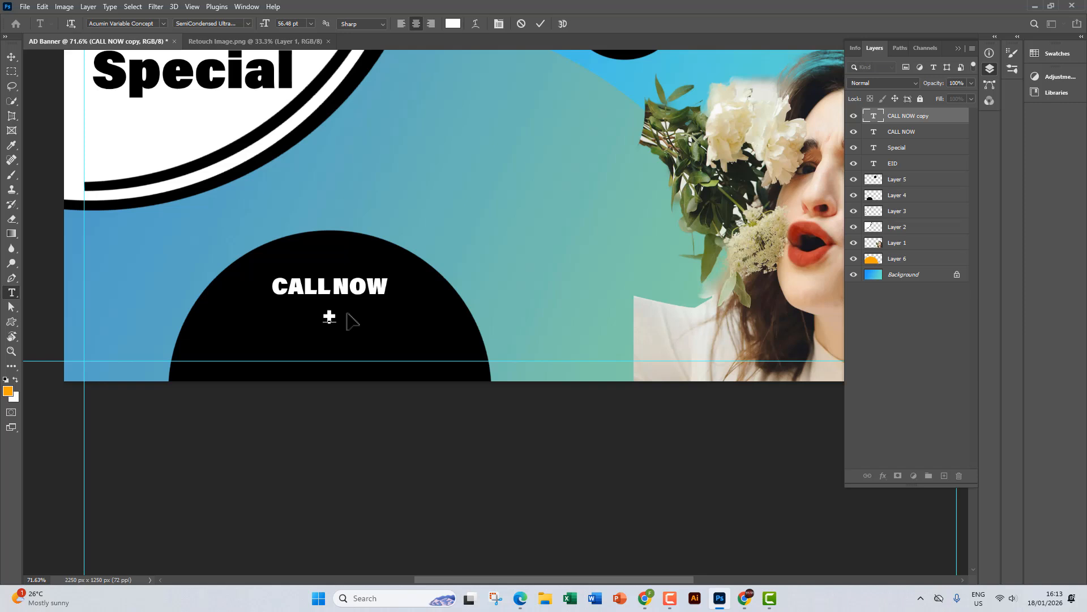
type("+8801")
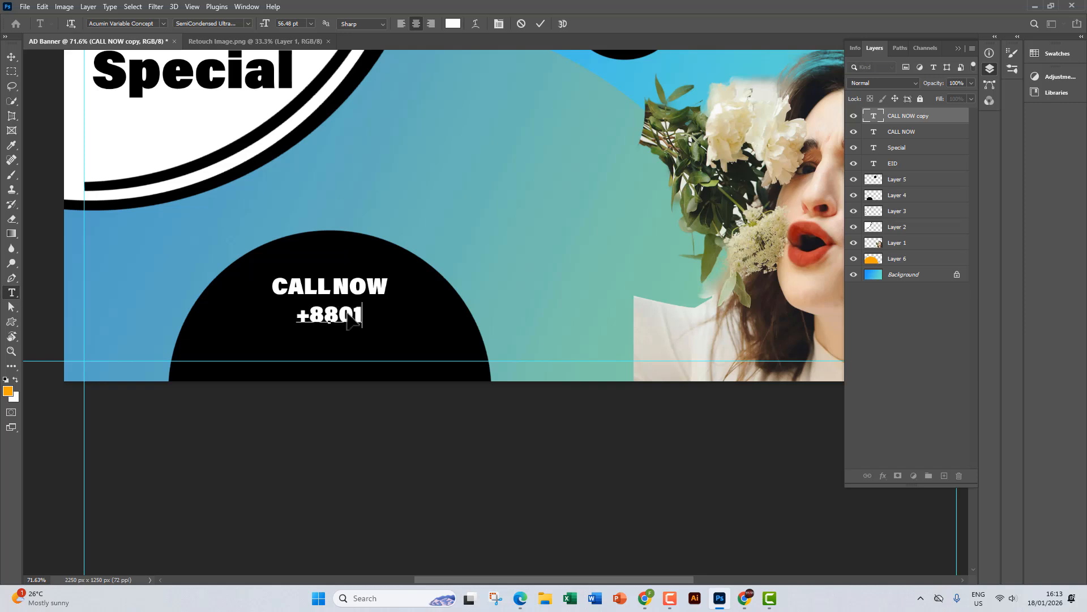
type("23456789")
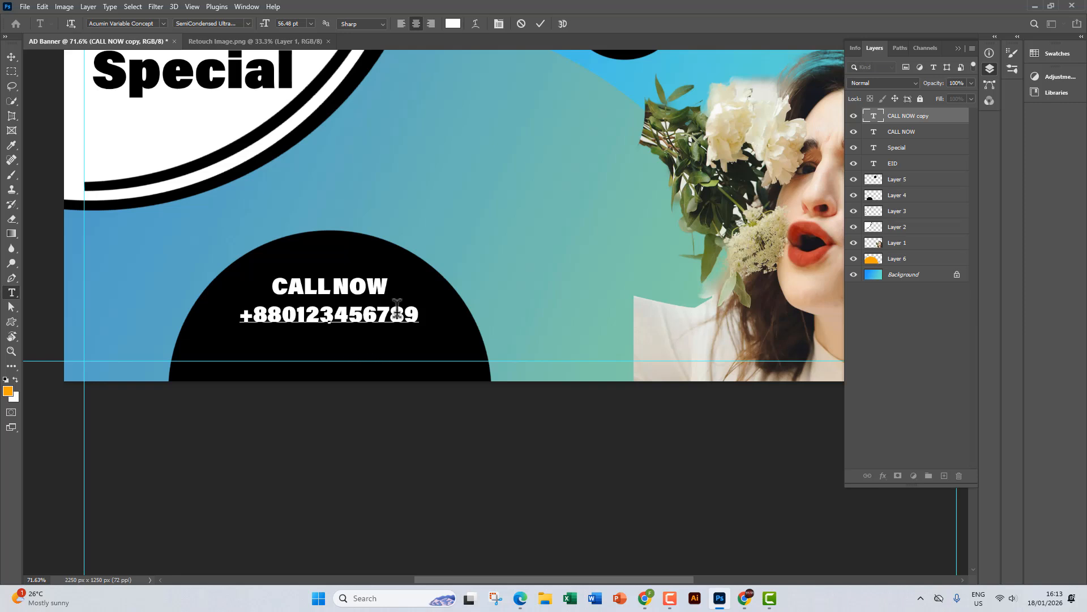
left_click_drag(396, 311, 430, 315)
key("BackSpace")
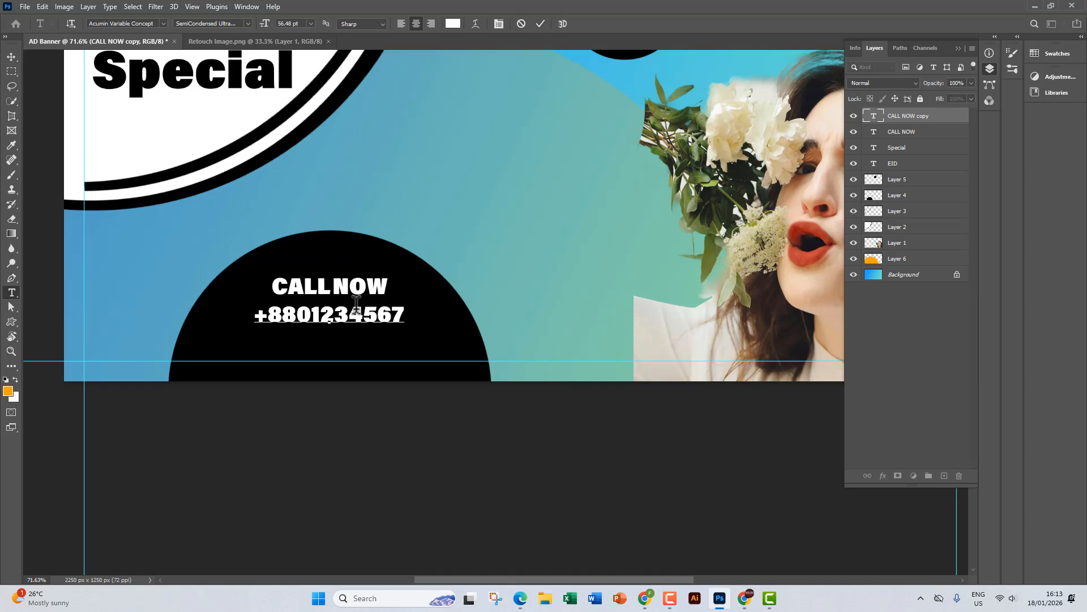
left_click(11, 57)
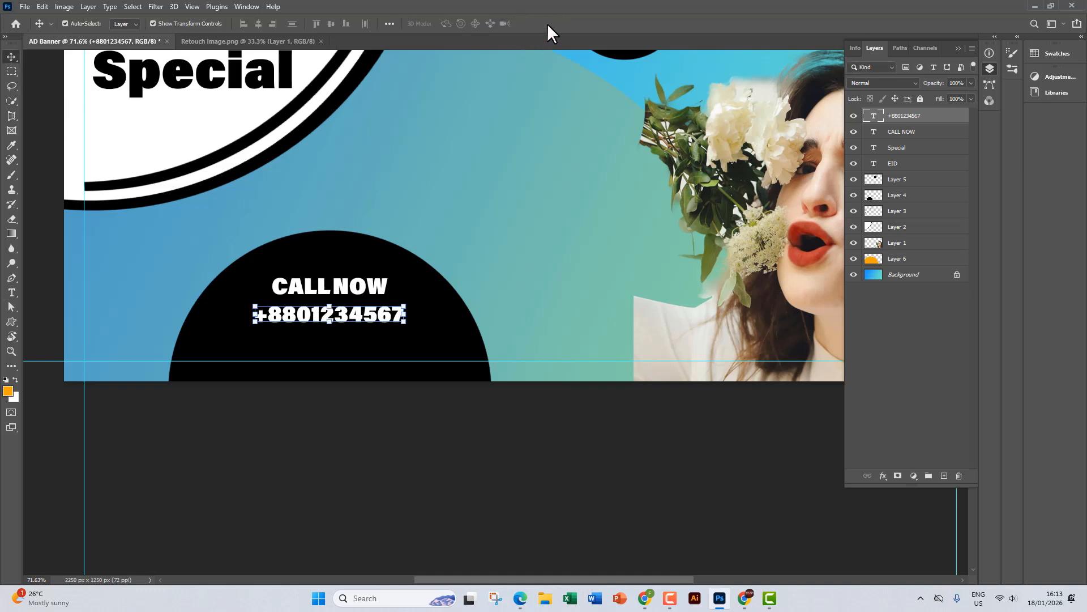
Shift the phone number line to the right and nudge CALL NOW slightly right within the black semicircle
left_click_drag(371, 319, 376, 360)
key("ctrl+z")
mouse_move(356, 313)
left_mouse_down()
mouse_move(361, 327)
mouse_move(367, 319)
left_mouse_up()
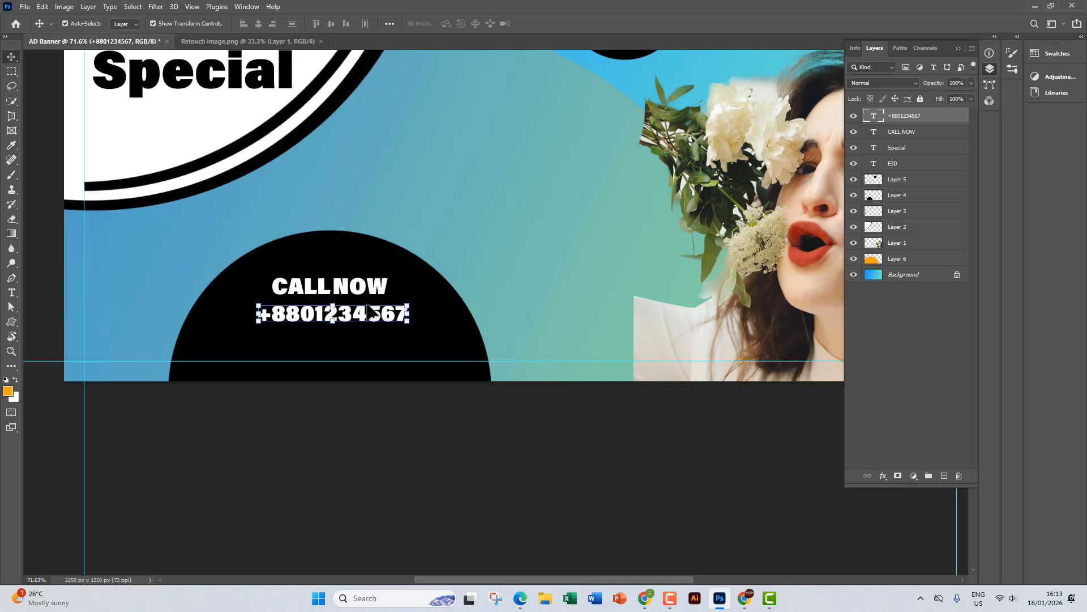
left_click(366, 290)
key("Right")
key("Right")
key("Right")
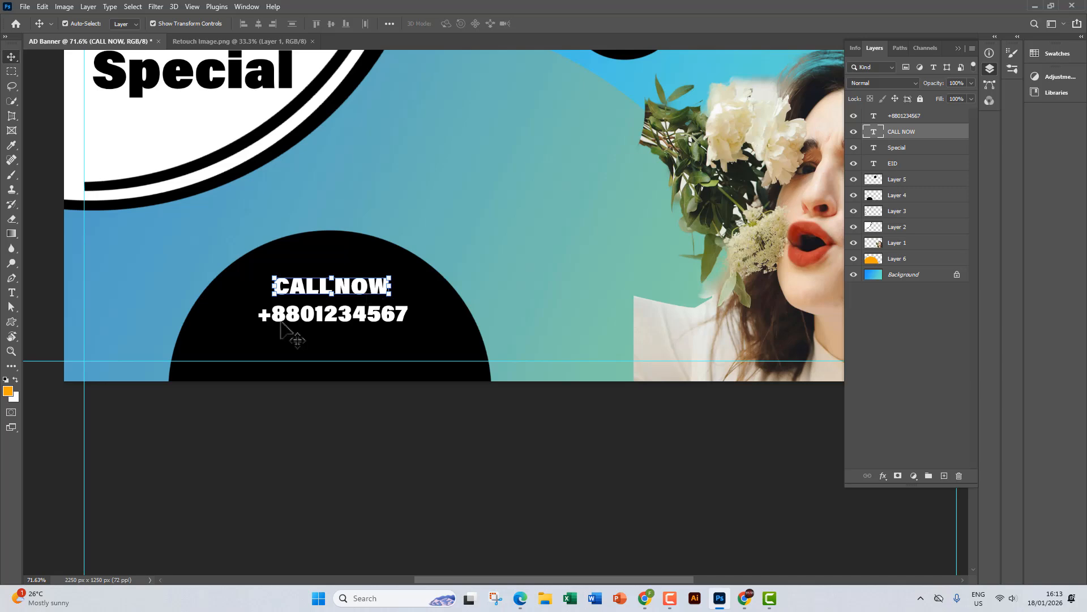
left_click_drag(306, 318, 322, 324)
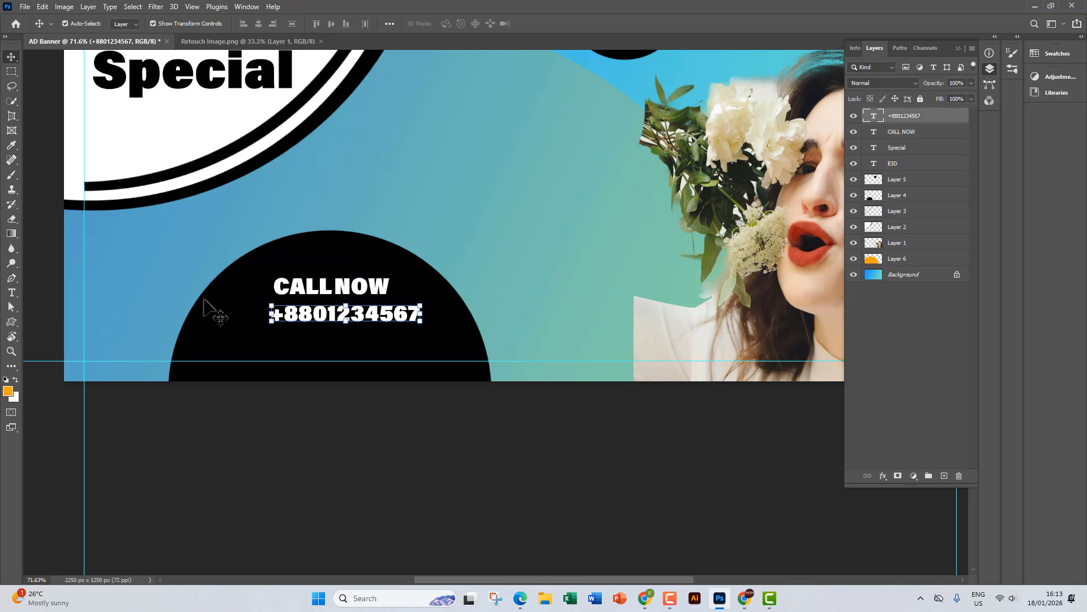
On a new layer beside CALL NOW, start a telephone handset as a Pen tool shape with its upper tip and curved inner edge
scroll(260, 318, "up", 5)
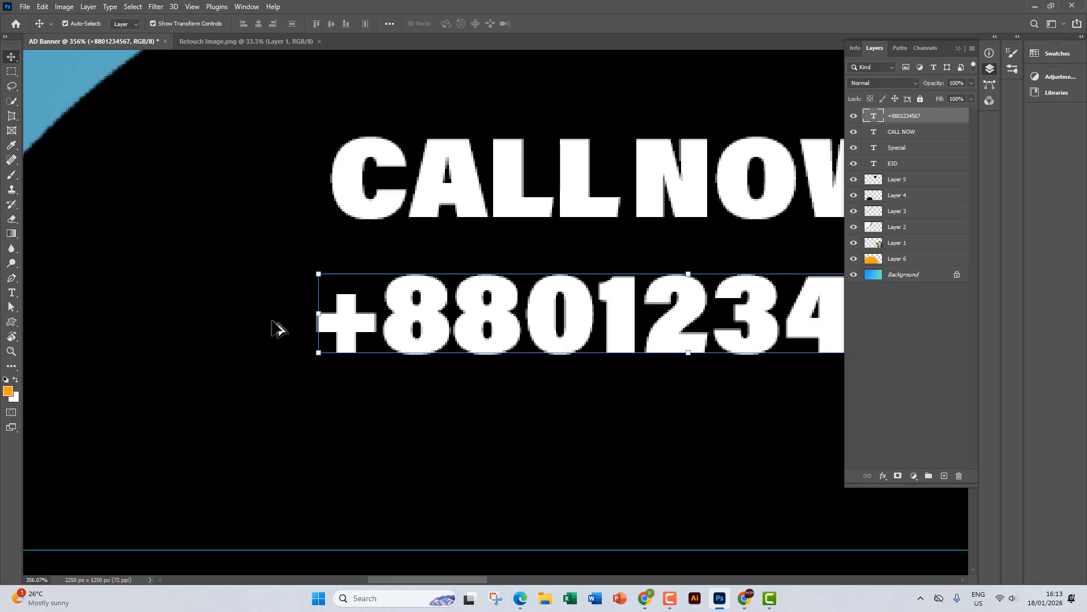
left_click(945, 475)
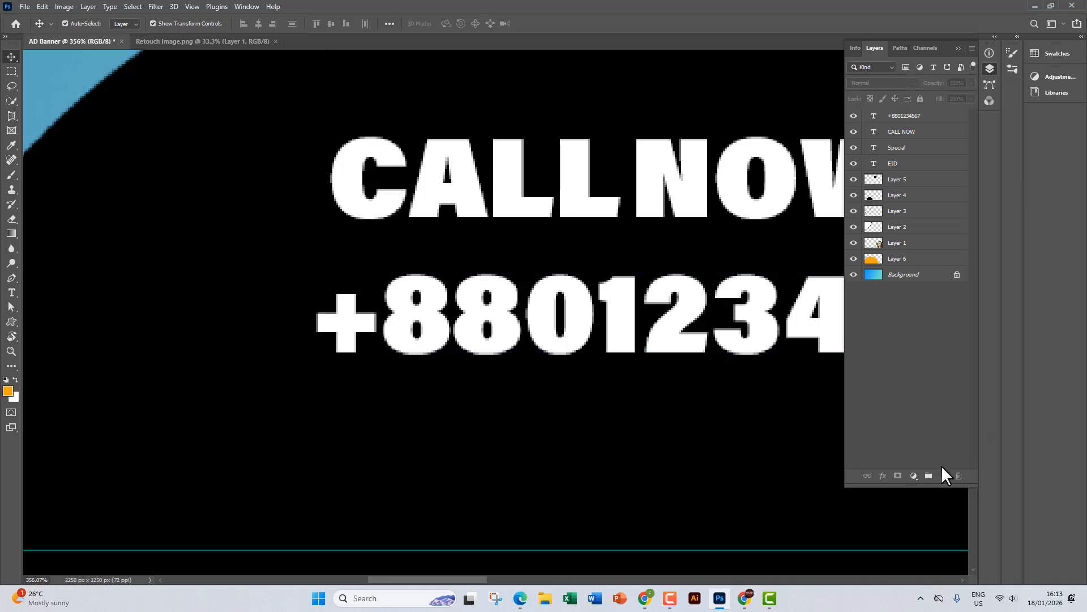
left_click(11, 279)
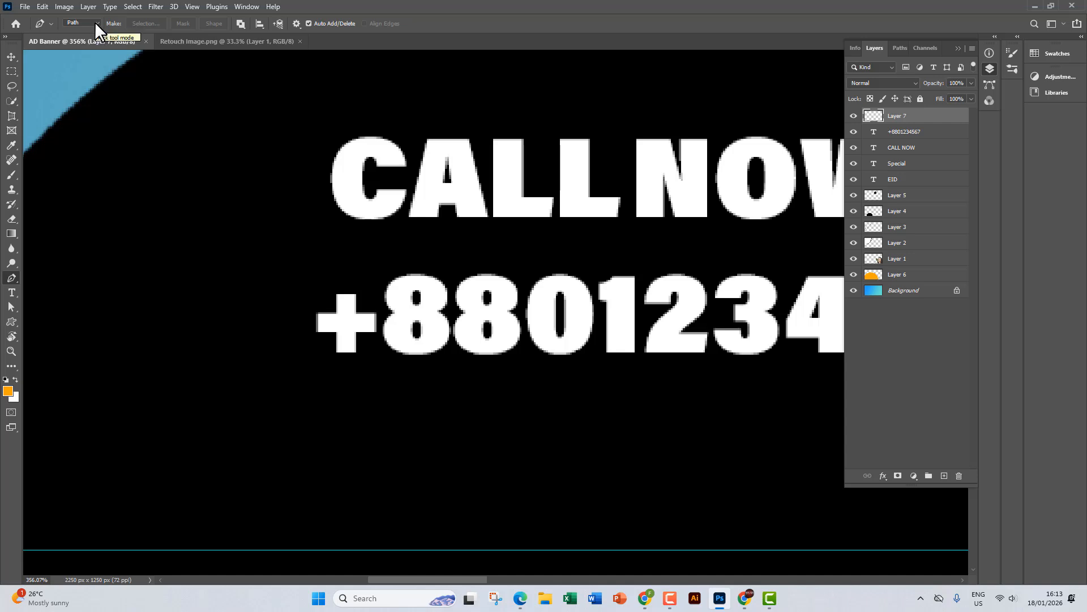
left_click(94, 22)
left_click(79, 33)
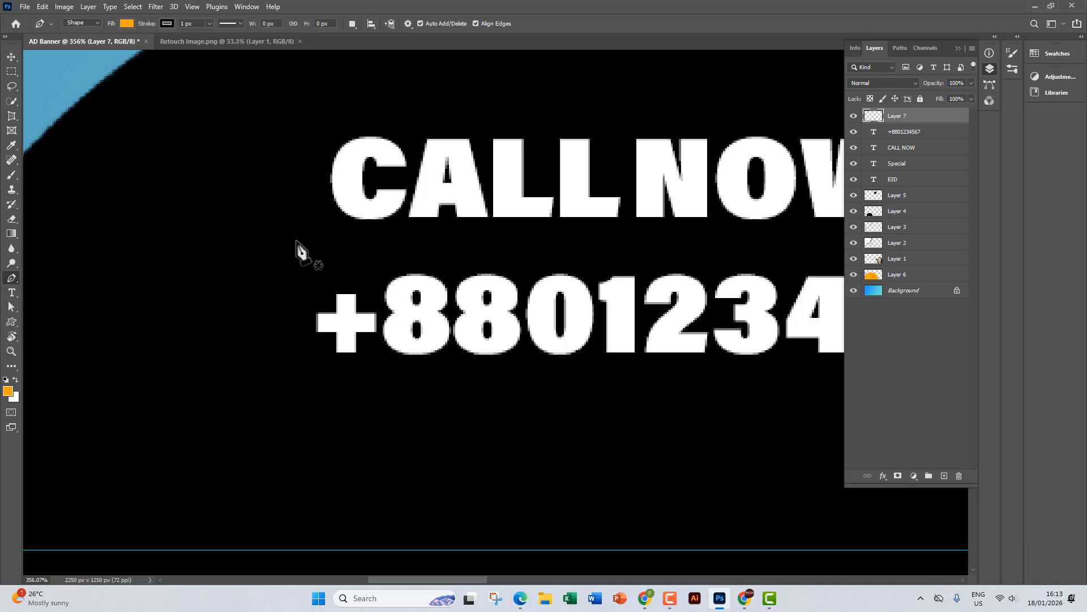
left_click(187, 152)
left_click(215, 191)
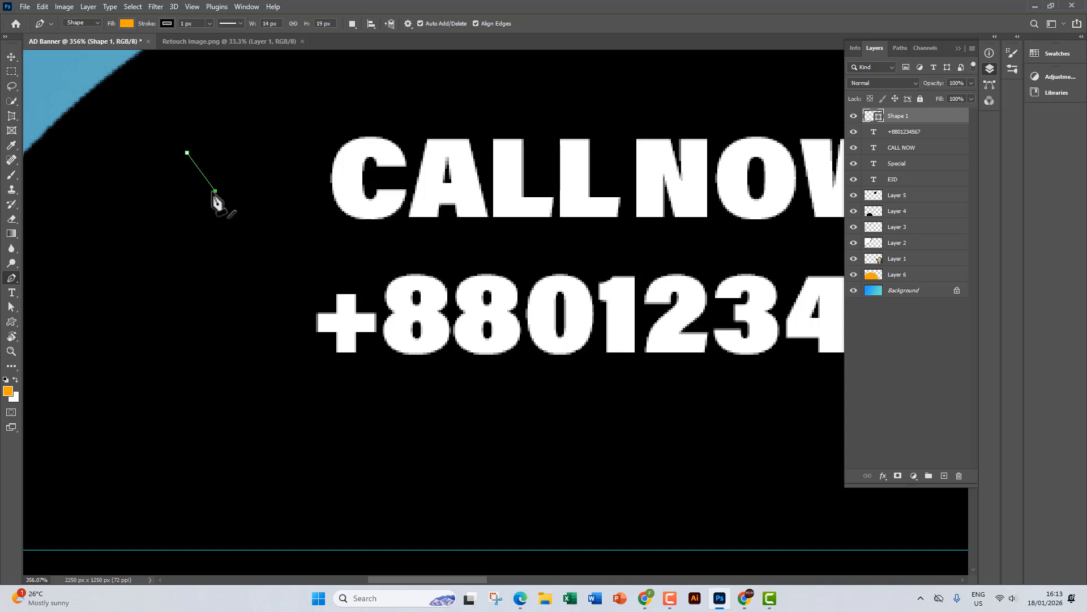
left_click(200, 219)
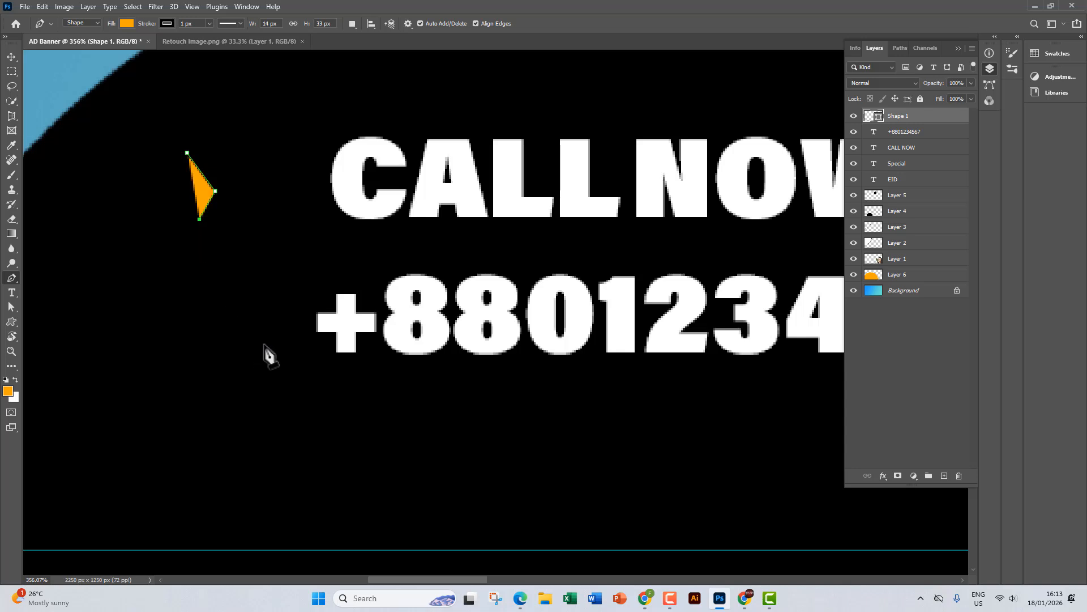
left_click_drag(265, 343, 329, 371)
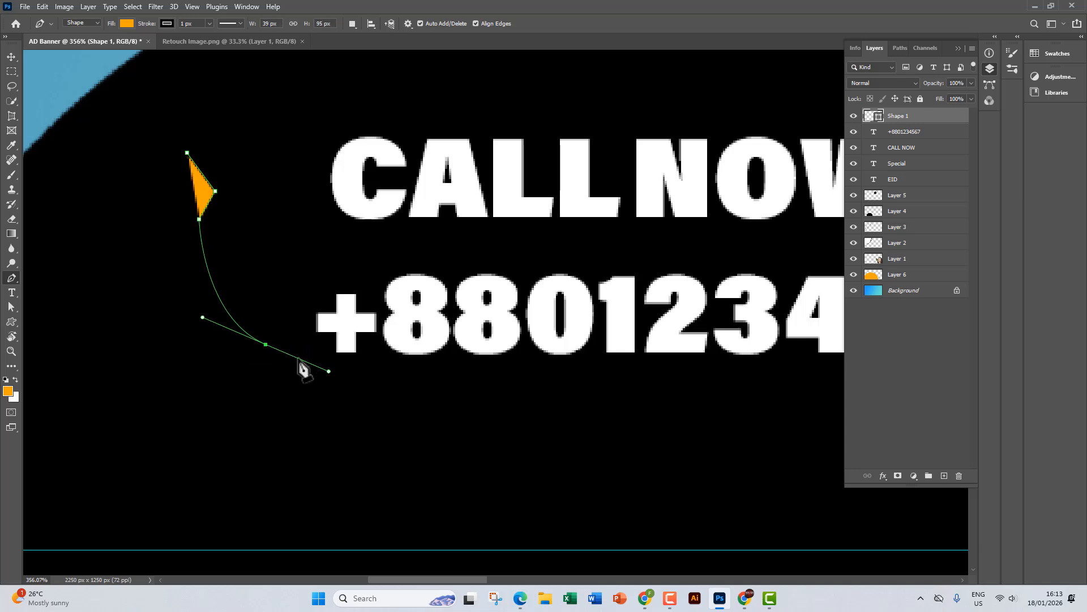
left_click(266, 346)
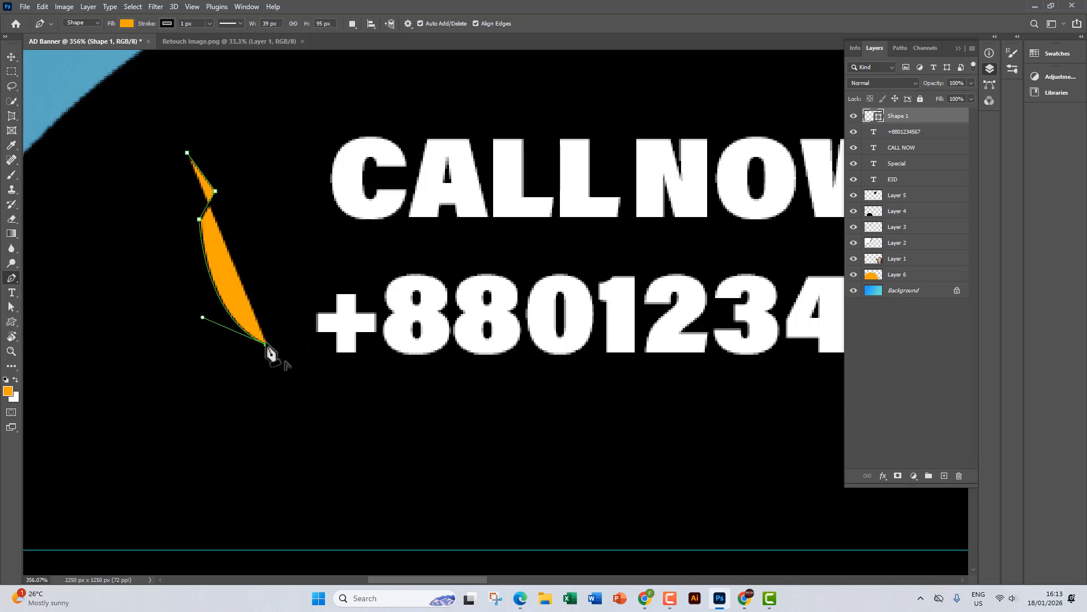
Complete the handset outline with its lower end and curved outer edge, closing the shape at about 77 x 111 px
left_click(296, 339)
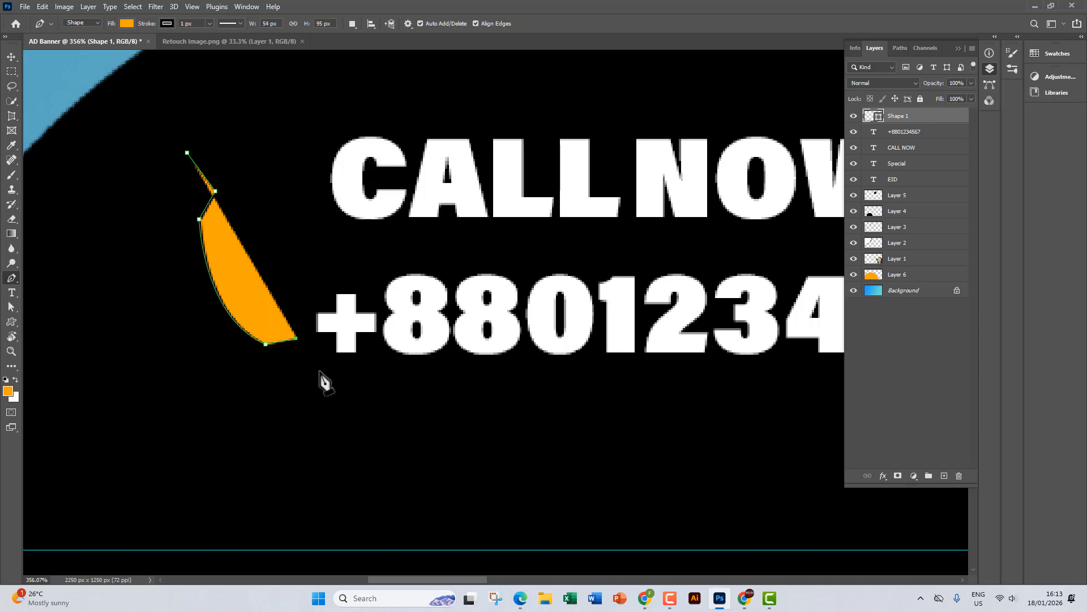
left_click(320, 372)
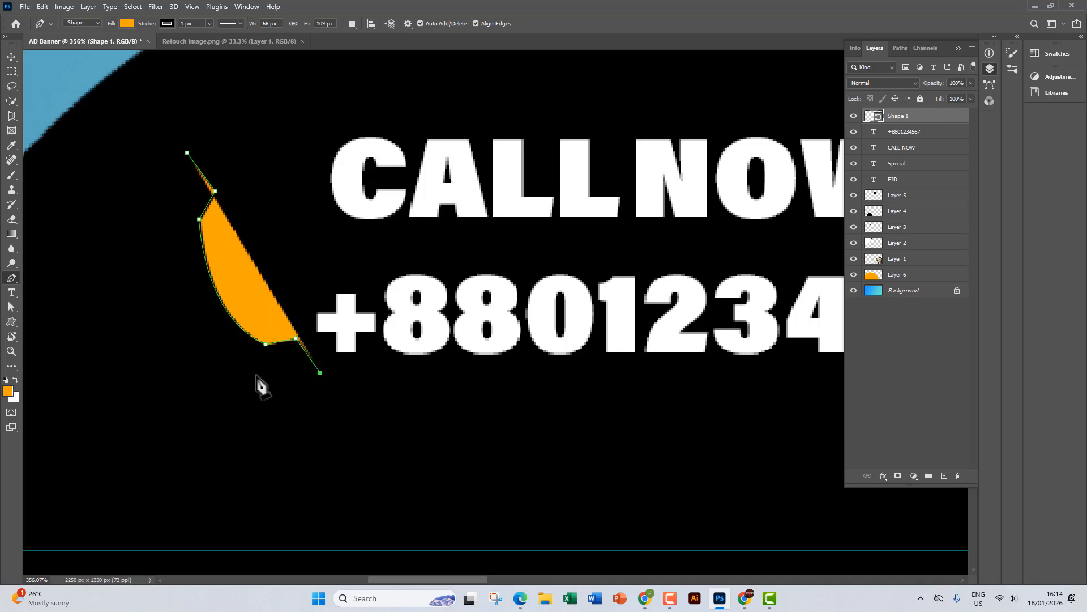
left_click(257, 376)
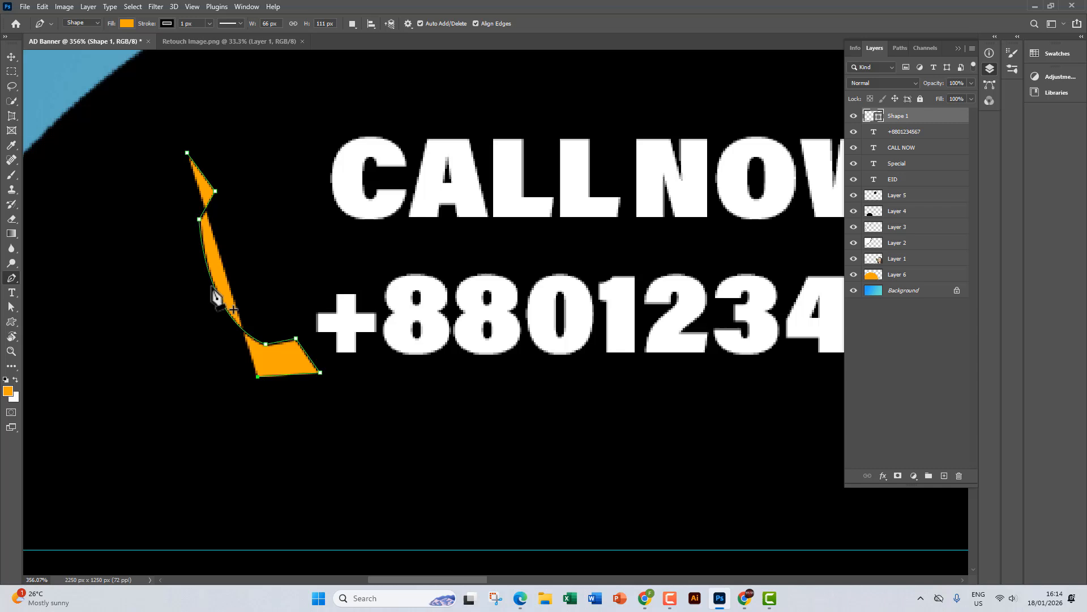
left_click_drag(164, 221, 155, 128)
left_click(164, 221, "alt")
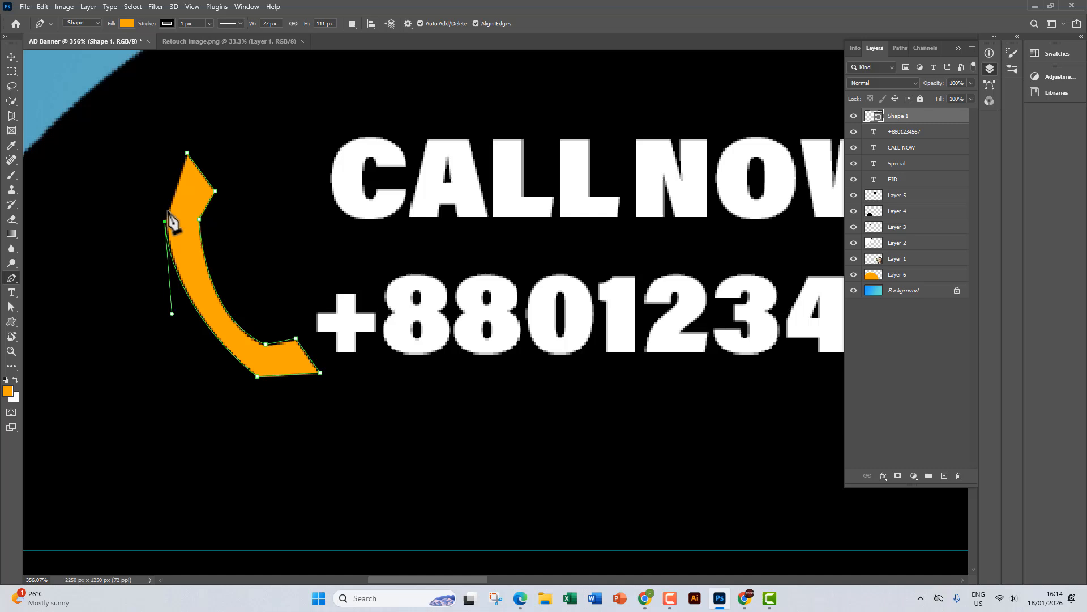
left_click(187, 153)
left_click(15, 58)
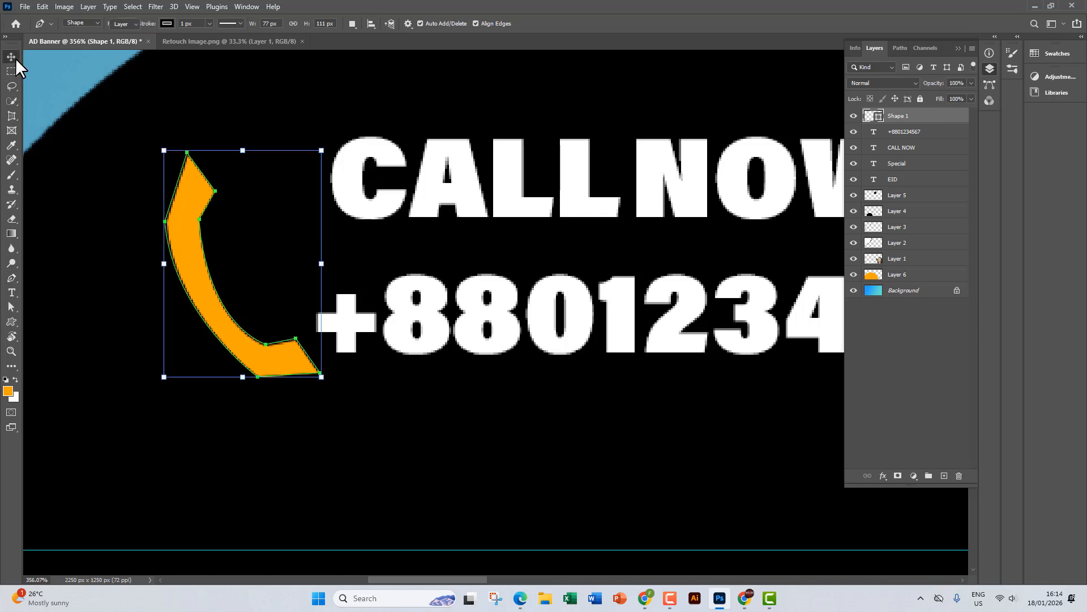
Set the handset shape's fill to white and remove its stroke
scroll(215, 266, "down", 2)
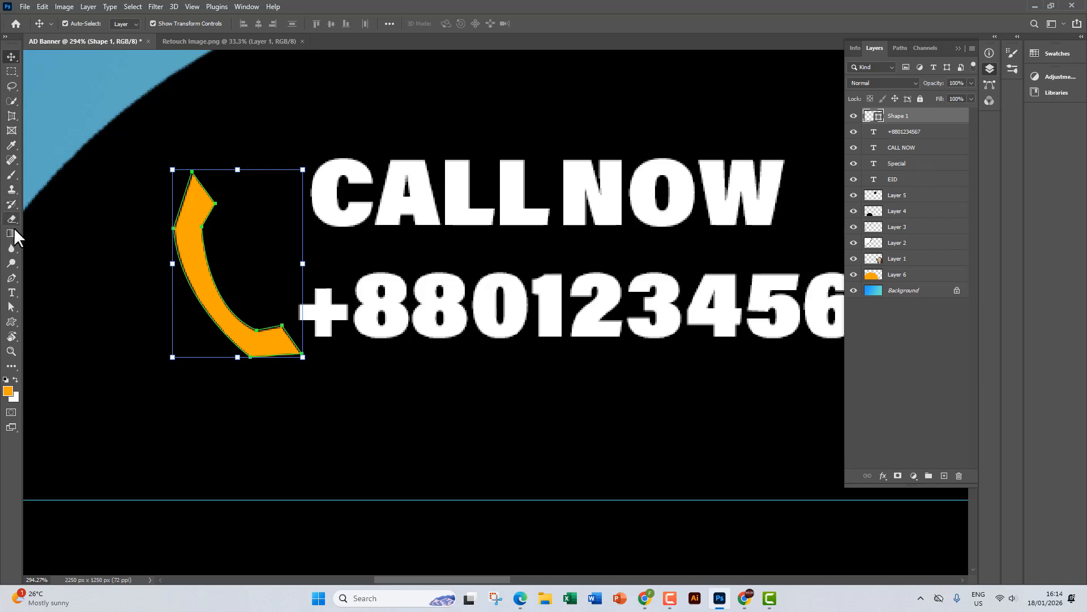
left_click(12, 320)
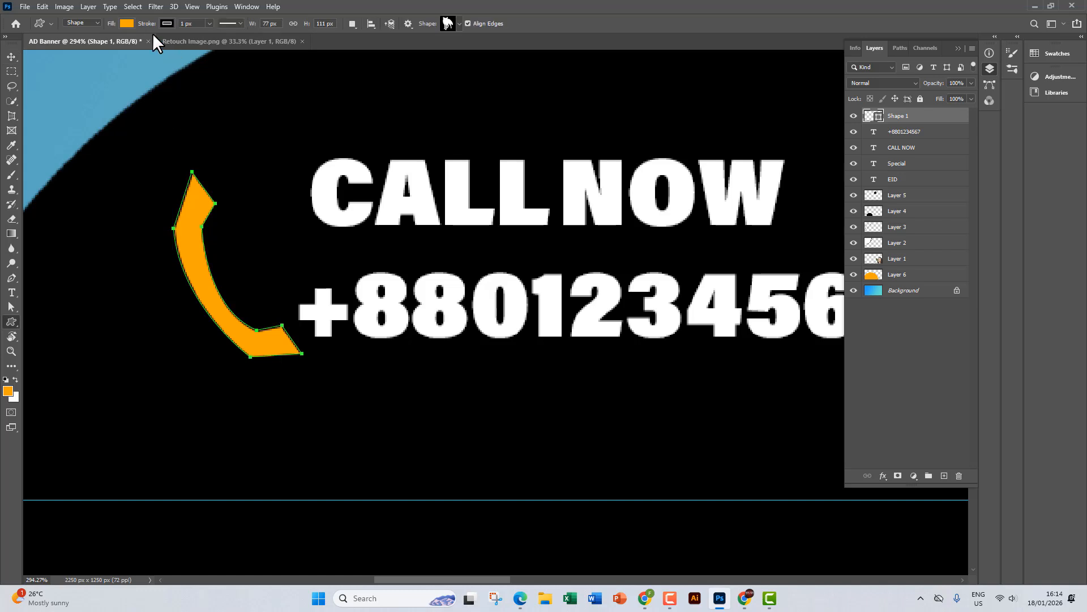
left_click(127, 23)
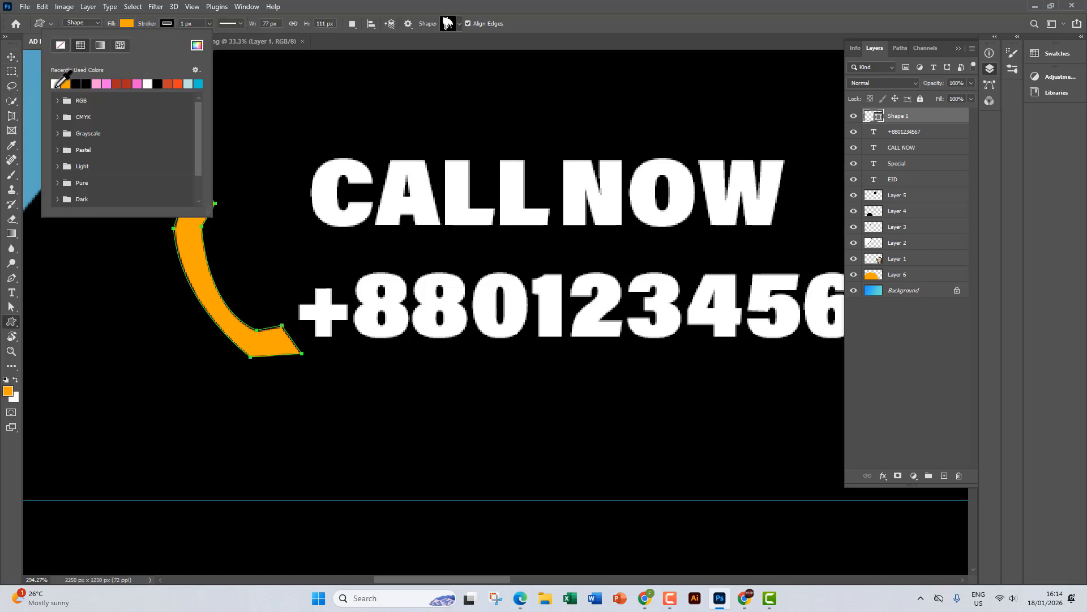
left_click(56, 84)
left_click(162, 27)
left_click(96, 44)
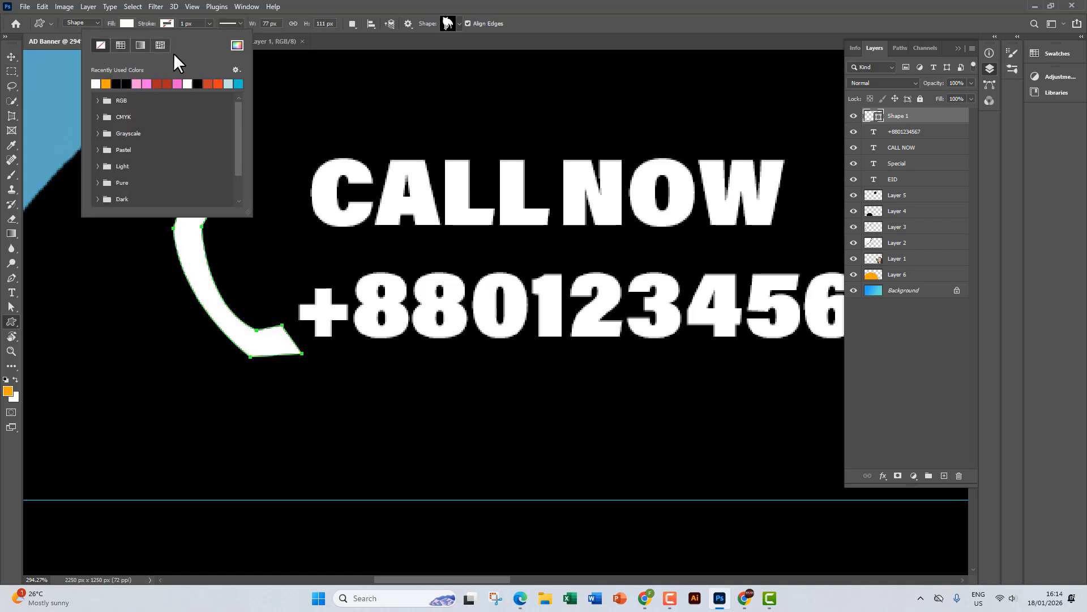
left_click(11, 57)
left_click(432, 456)
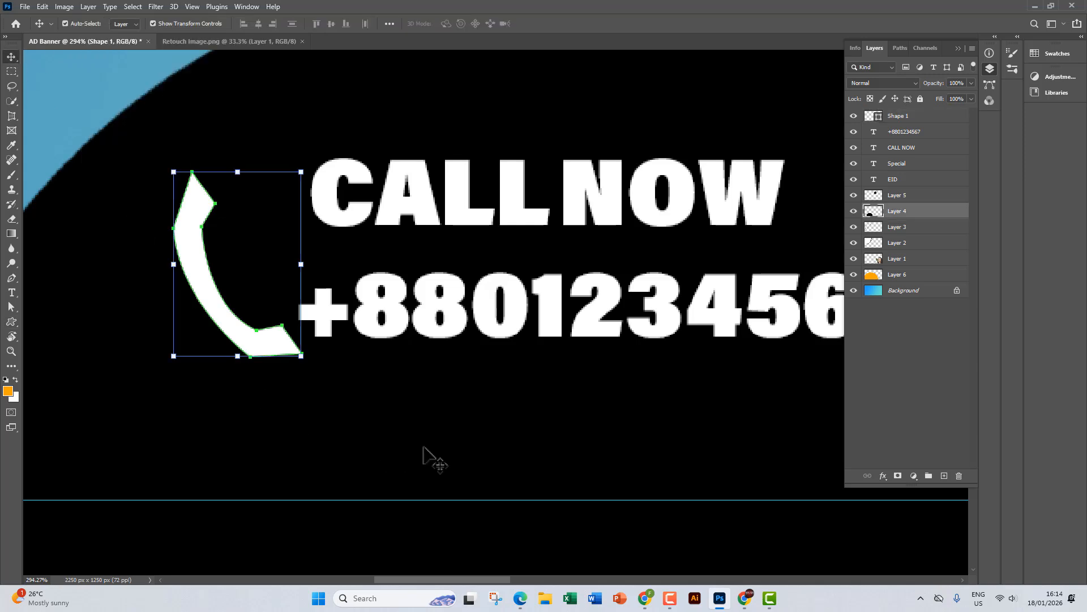
Rotate the handset about 5° clockwise and scale it down to sit directly in front of the phone number
scroll(303, 356, "down", 5)
left_click(286, 349)
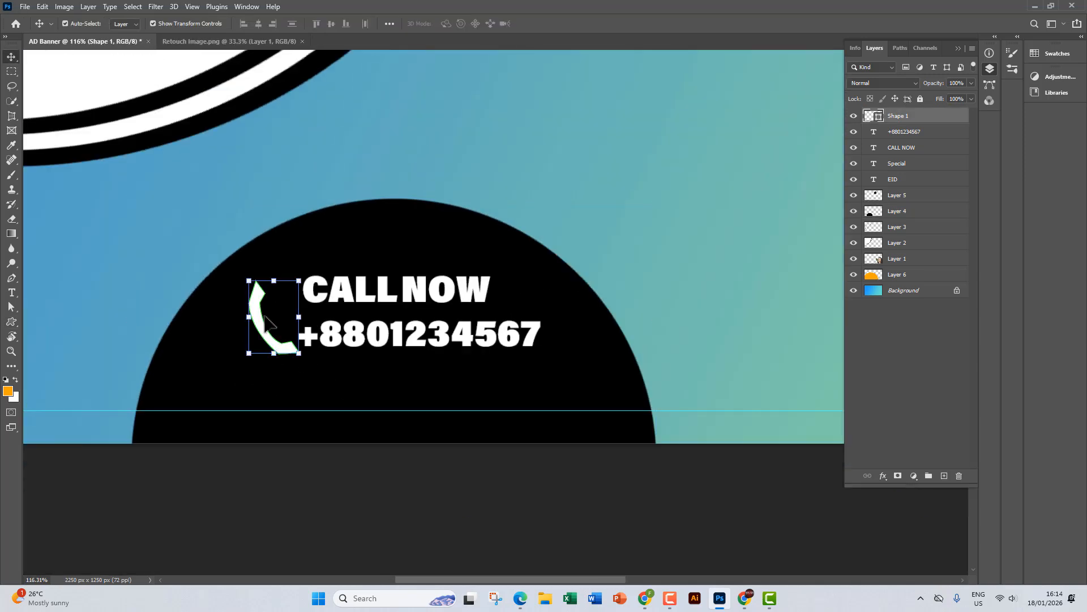
left_click_drag(308, 272, 312, 276)
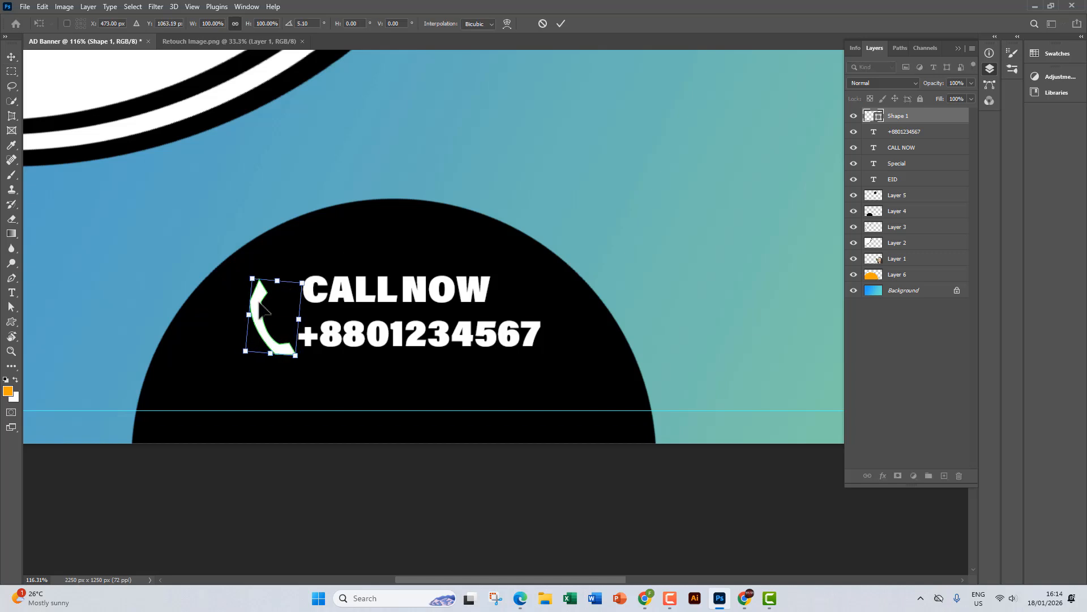
mouse_move(295, 355)
left_mouse_down()
mouse_move(265, 322)
mouse_move(273, 344)
mouse_move(295, 341)
mouse_move(278, 335)
mouse_move(280, 352)
left_mouse_up()
scroll(280, 350, "up", 2)
key("Return")
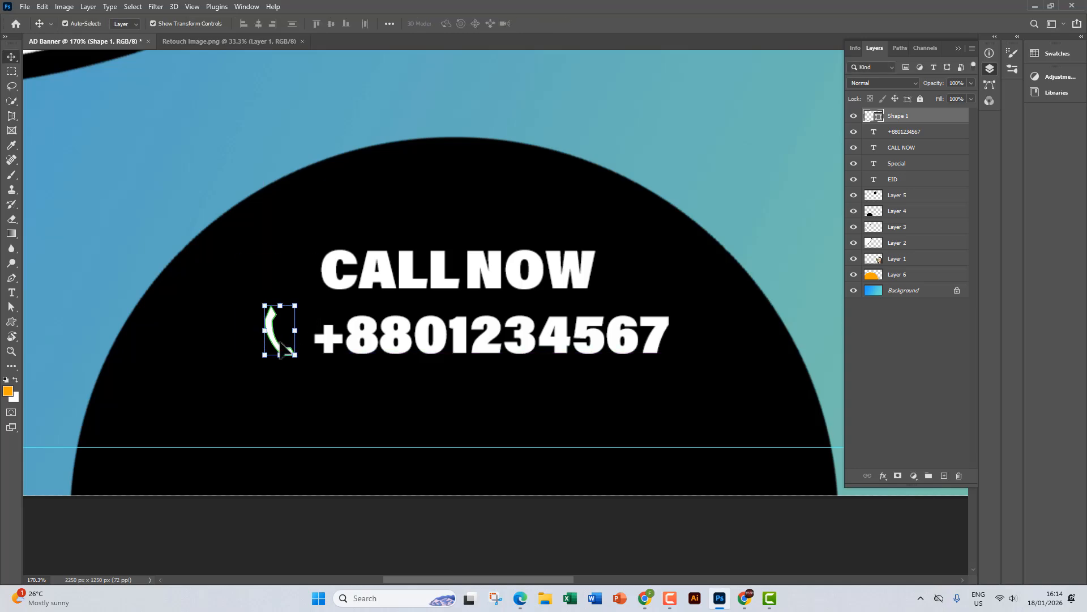
left_click(436, 376)
Duplicate the phone number text to the middle of the banner and replace the copy's wording with "EXCLUSICVE COLLECTION"
scroll(363, 356, "down", 2)
scroll(363, 356, "down", 4)
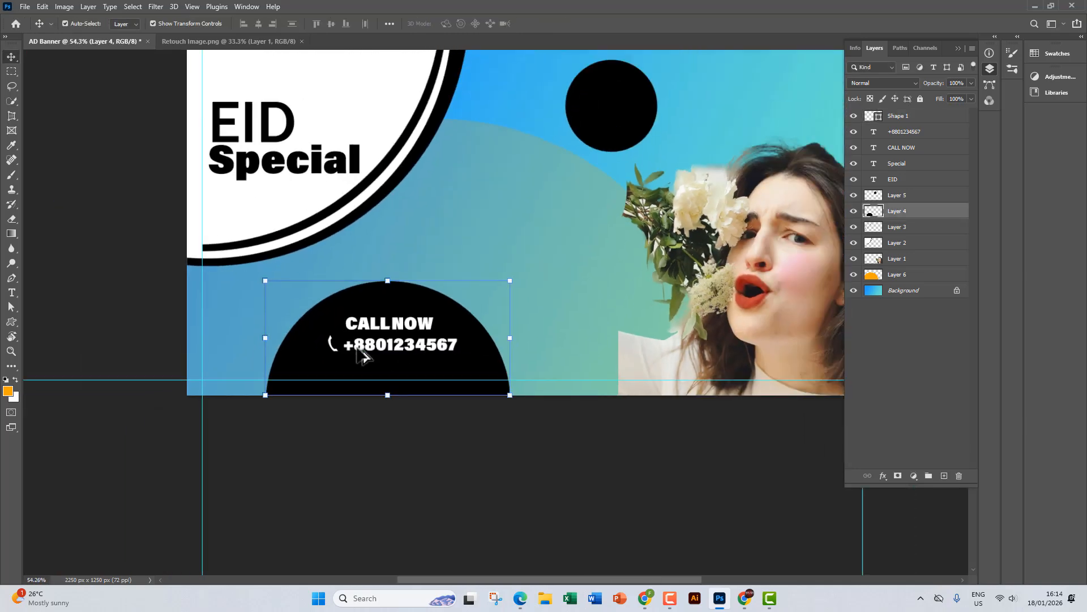
left_click_drag(418, 296, 330, 373)
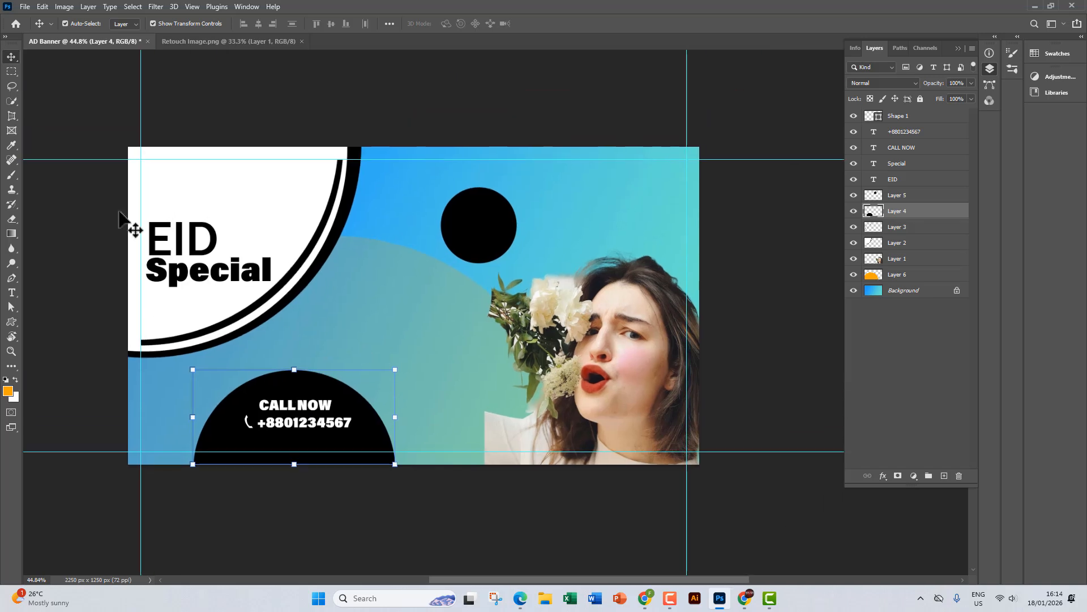
double_click(291, 424)
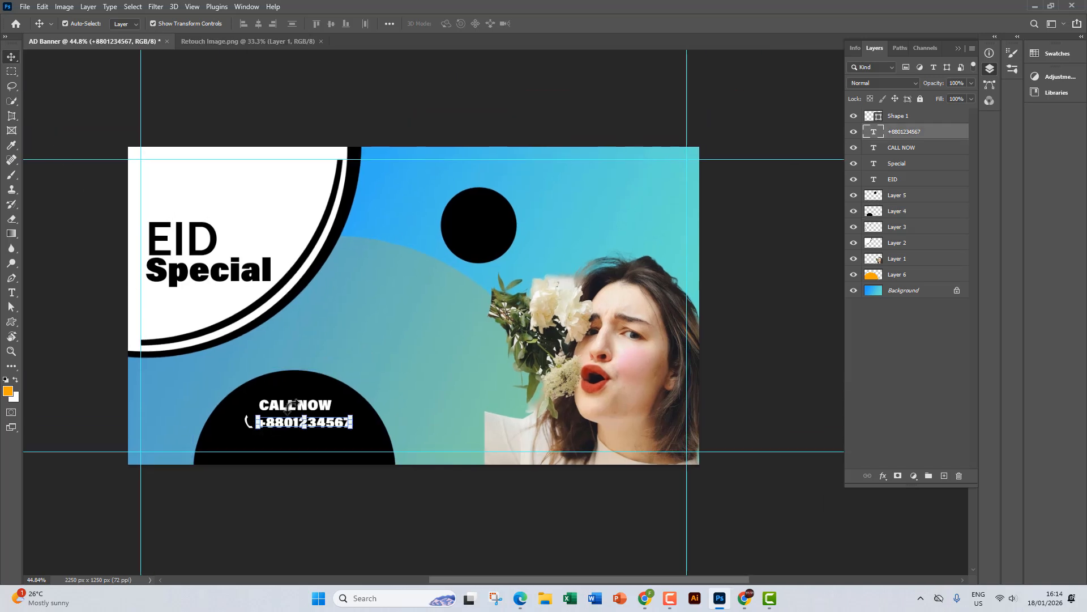
left_click_drag(335, 430, 397, 304)
double_click(397, 304)
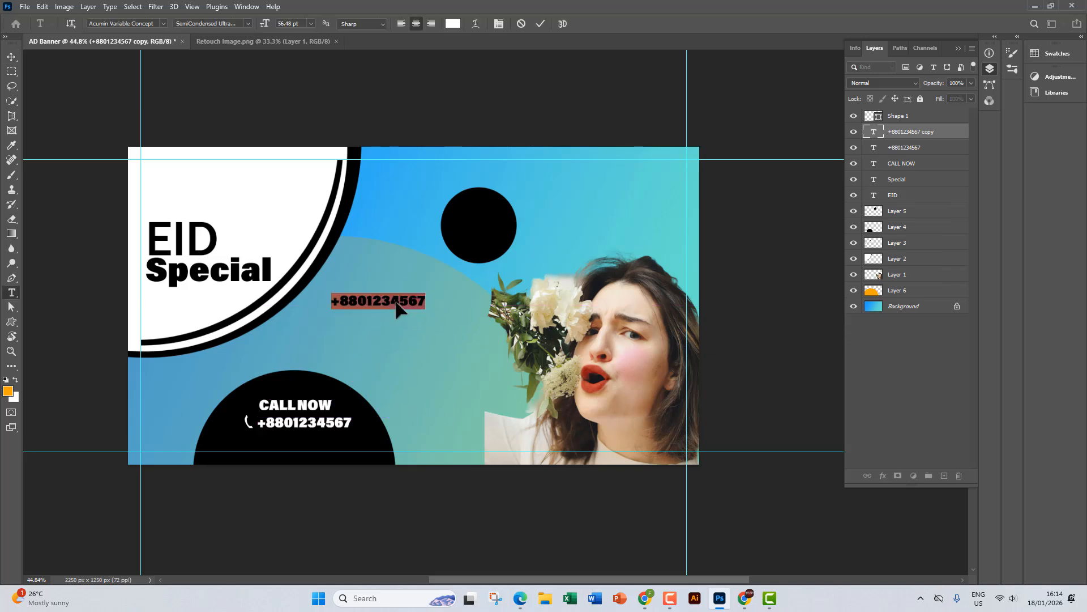
type("EX")
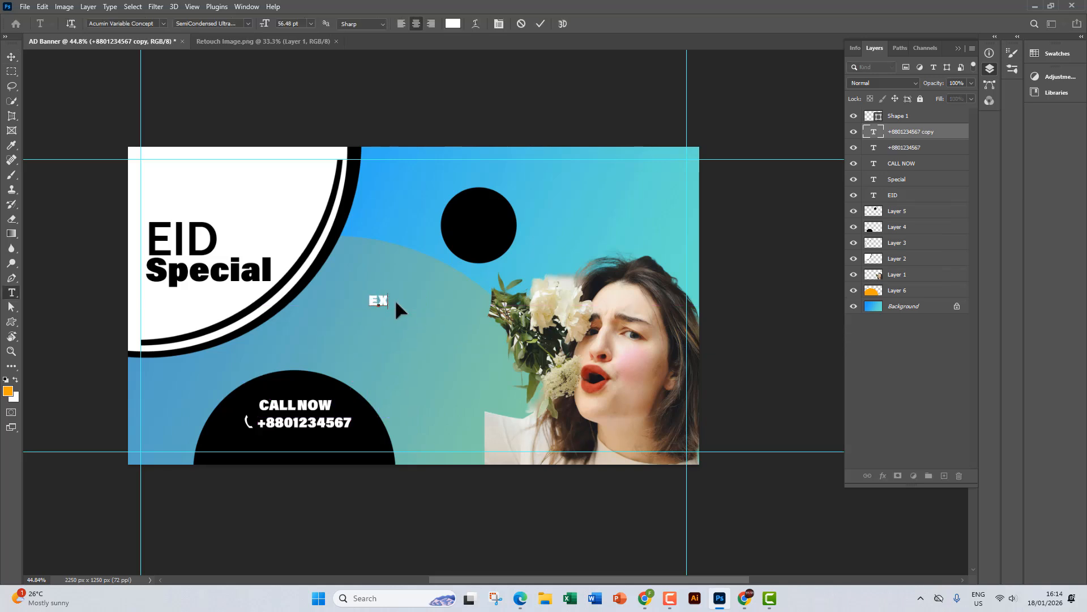
type("CLUSICVE CO")
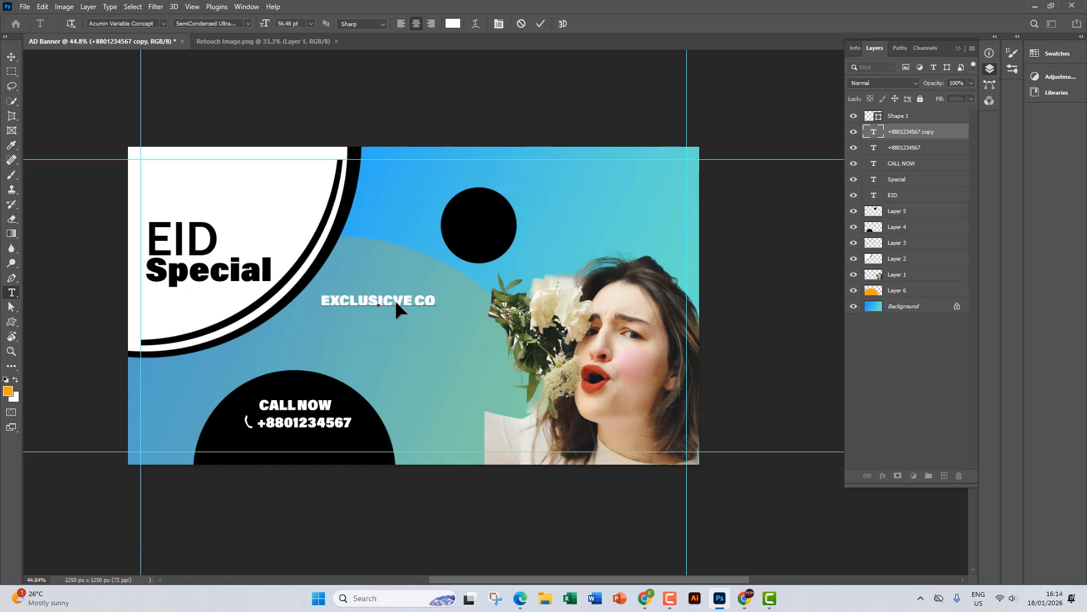
type("LLECTION")
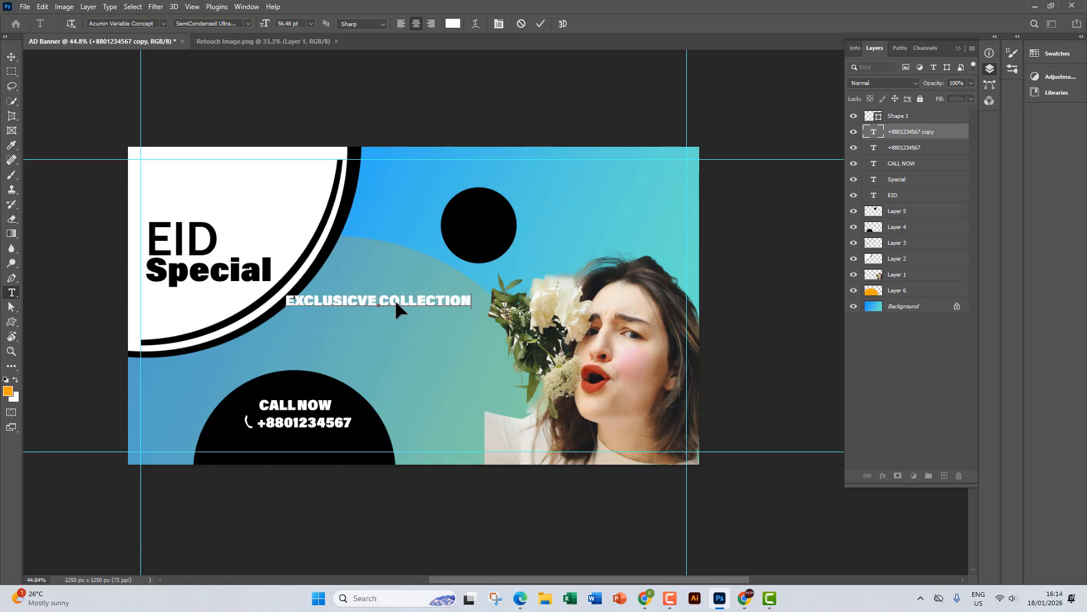
left_click(11, 57)
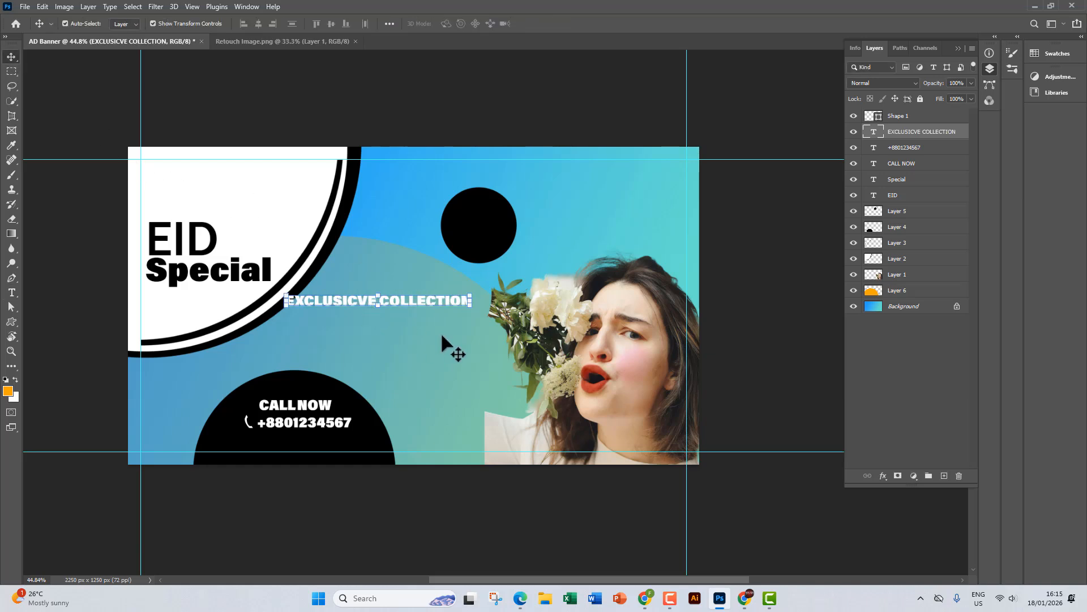
Scale the EXCLUSICVE COLLECTION text to about 89% width and 186% height and colour it black (000000)
mouse_move(468, 304)
left_mouse_down()
mouse_move(479, 313)
mouse_move(471, 323)
mouse_move(440, 304)
mouse_move(480, 302)
left_mouse_up()
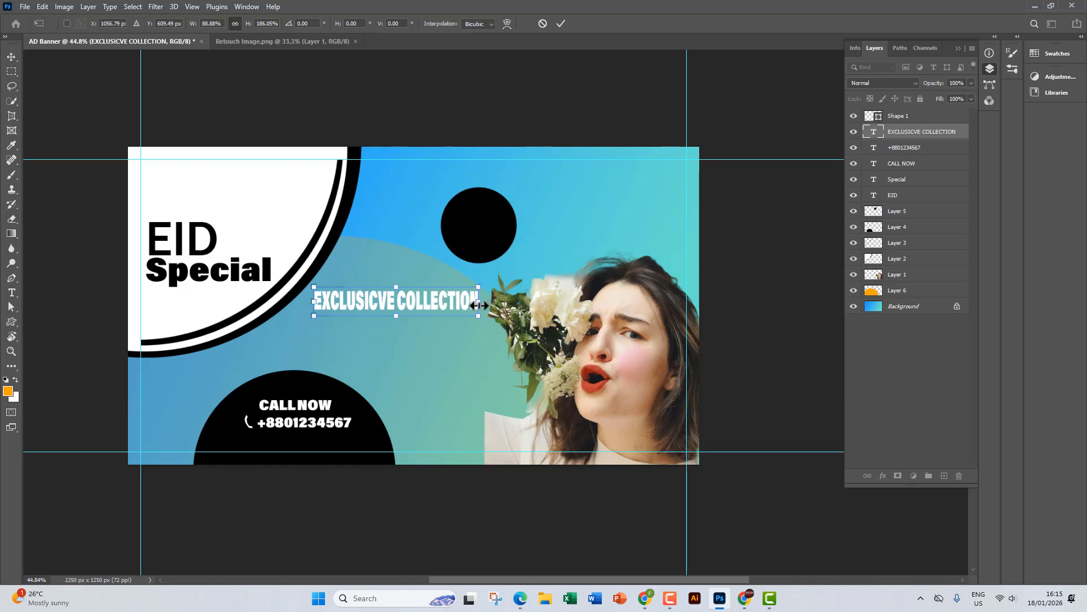
key("Return")
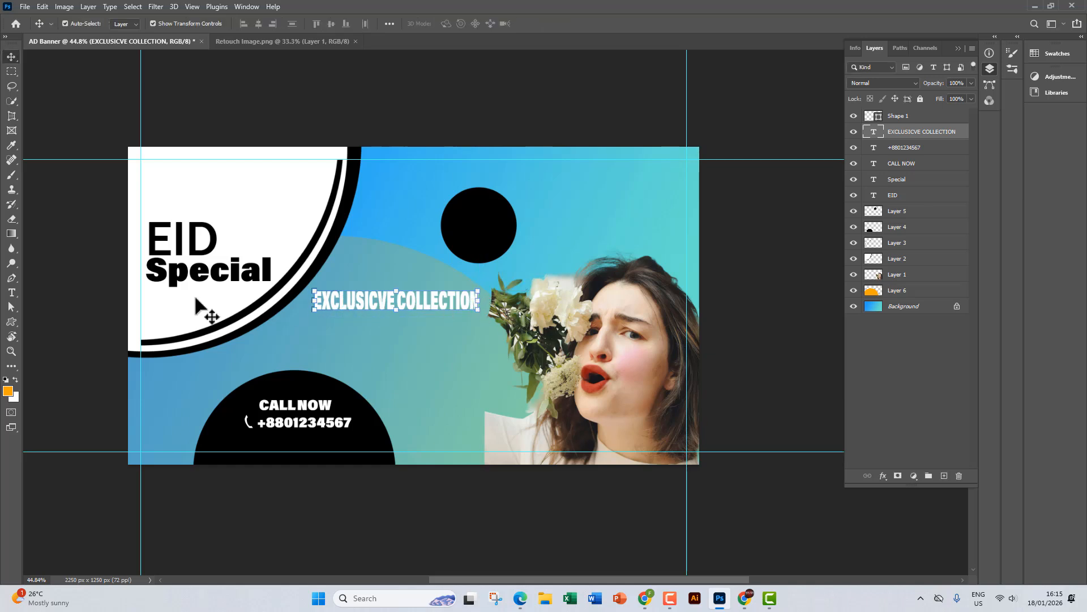
left_click(11, 292)
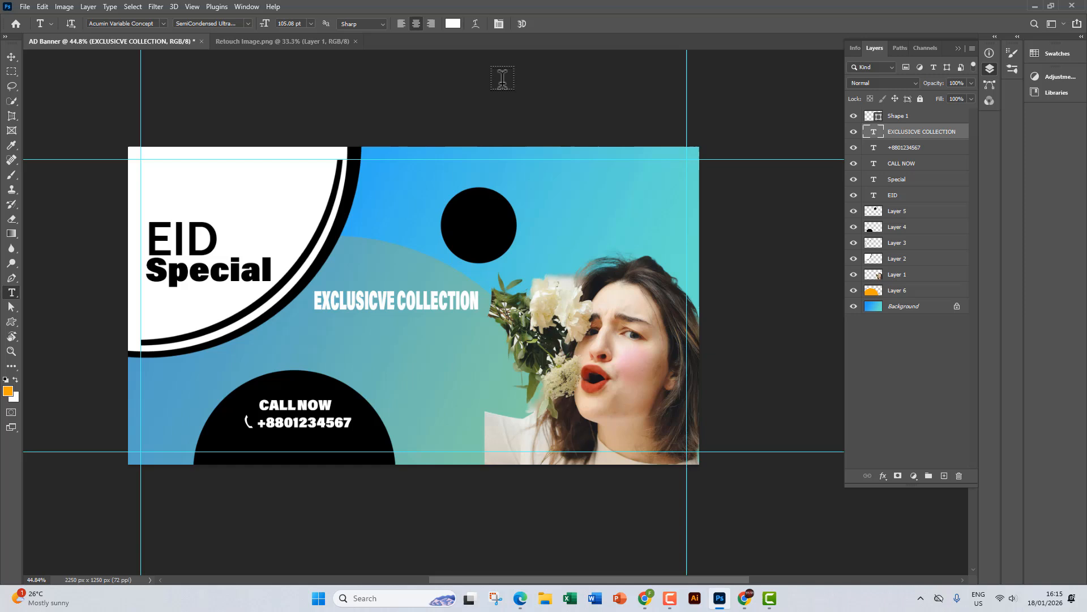
left_click(453, 23)
left_click_drag(655, 190, 536, 260)
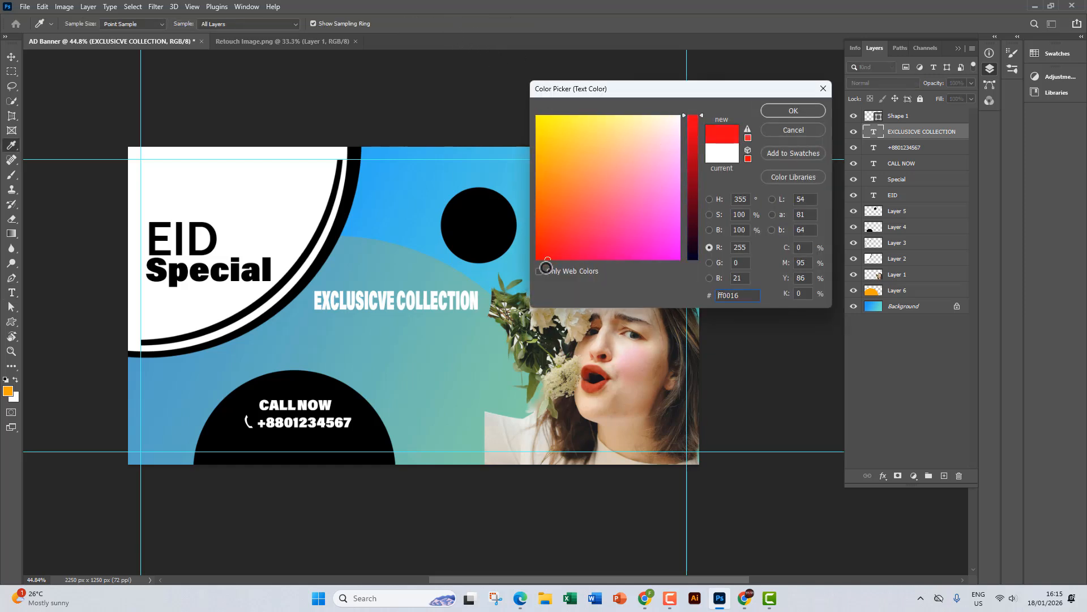
left_click_drag(689, 249, 696, 278)
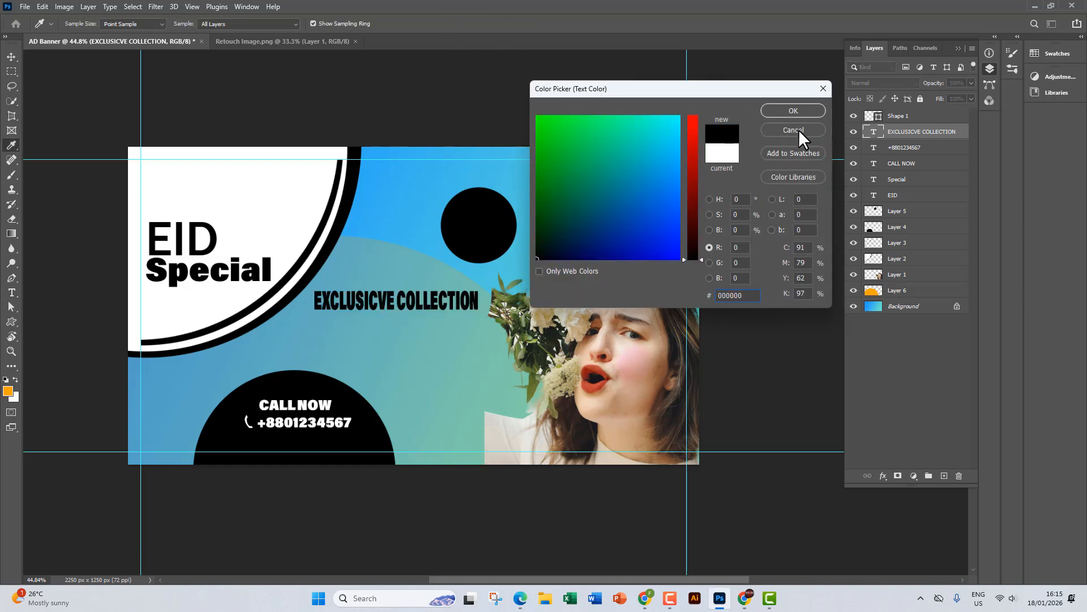
left_click(792, 112)
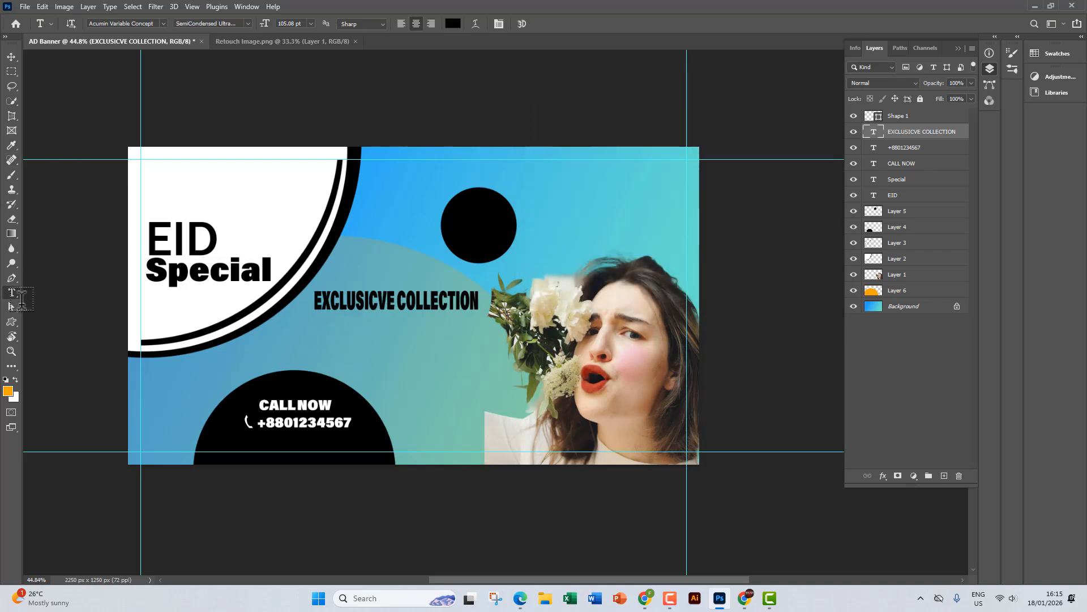
Create a placeholder paragraph text box beneath the EXCLUSICVE COLLECTION heading and set its font size to 48 pt
right_click(14, 292)
left_click(108, 292)
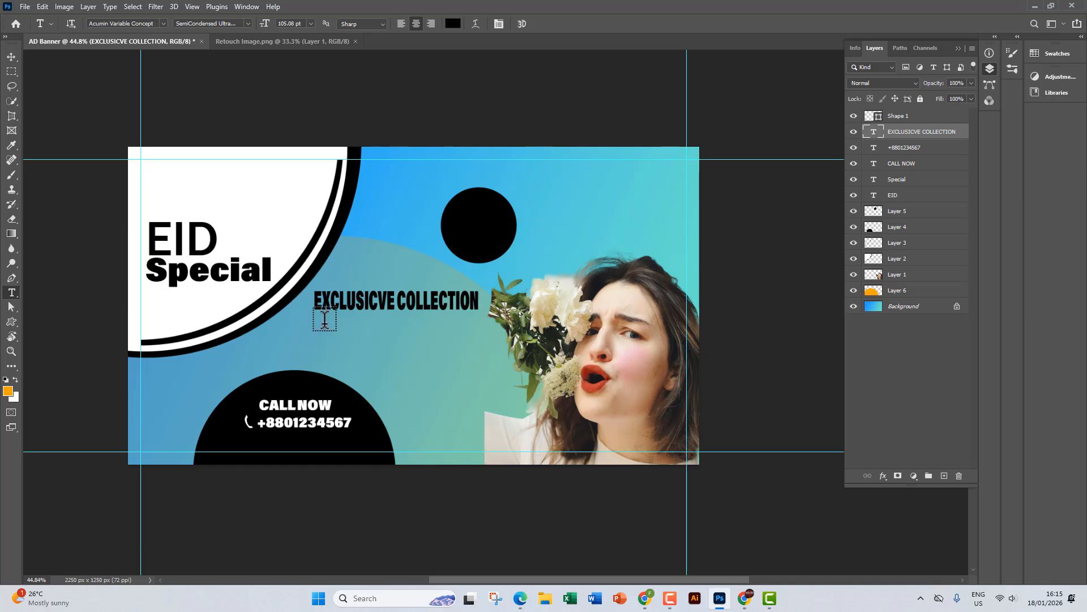
left_click_drag(317, 322, 477, 355)
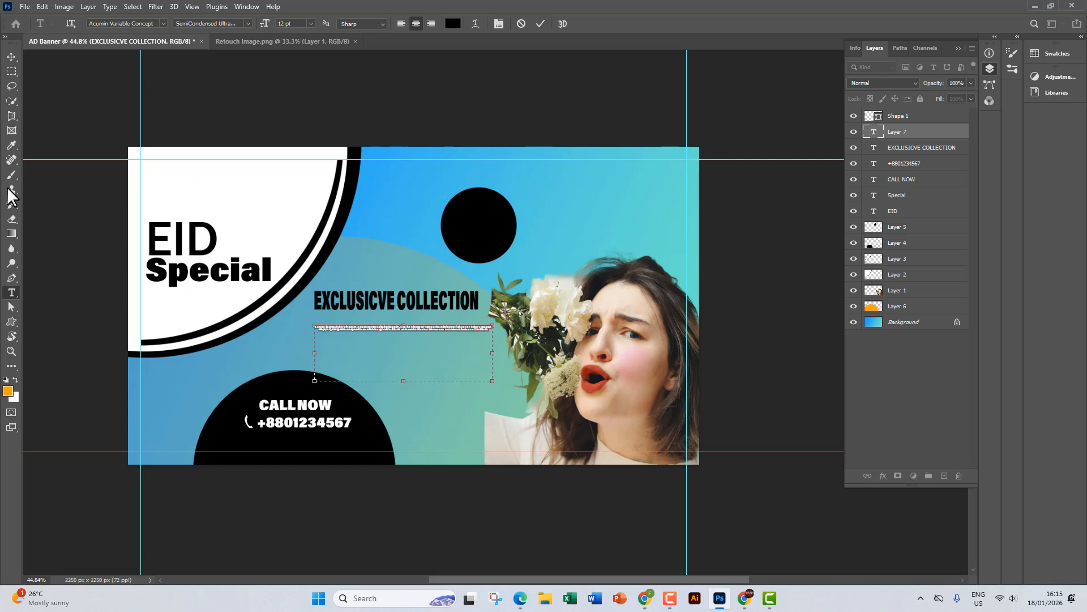
left_click(310, 23)
left_click(293, 158)
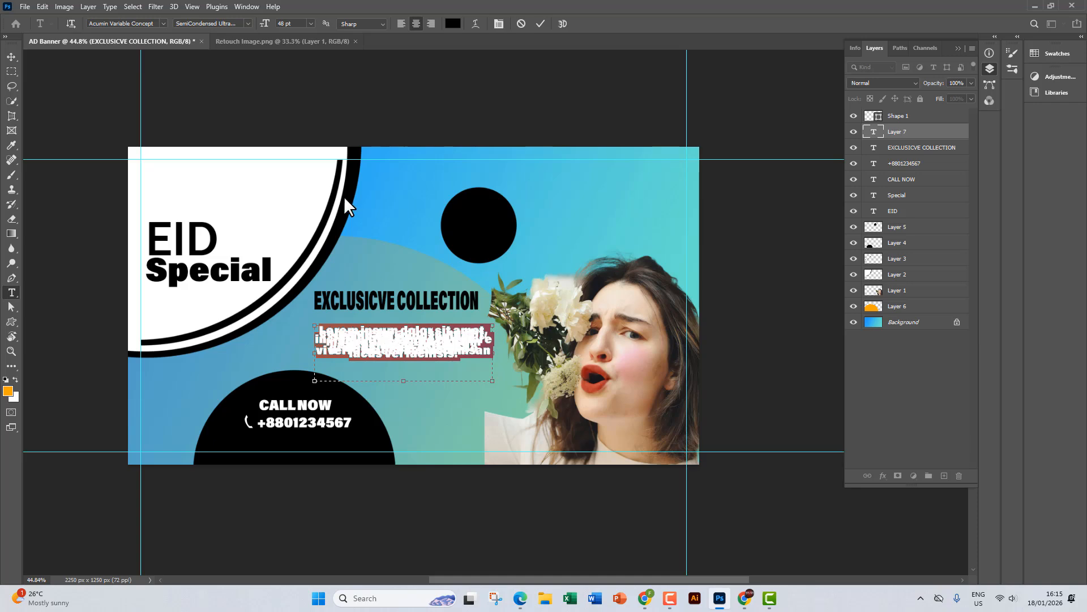
Set the placeholder paragraph's leading to 80 pt
left_click(247, 6)
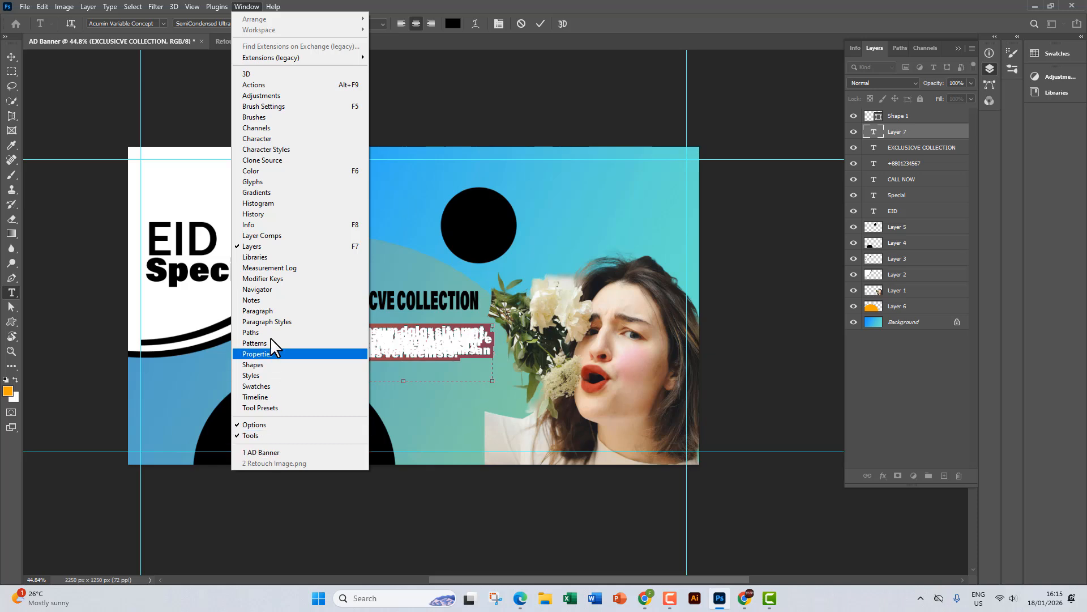
left_click(270, 138)
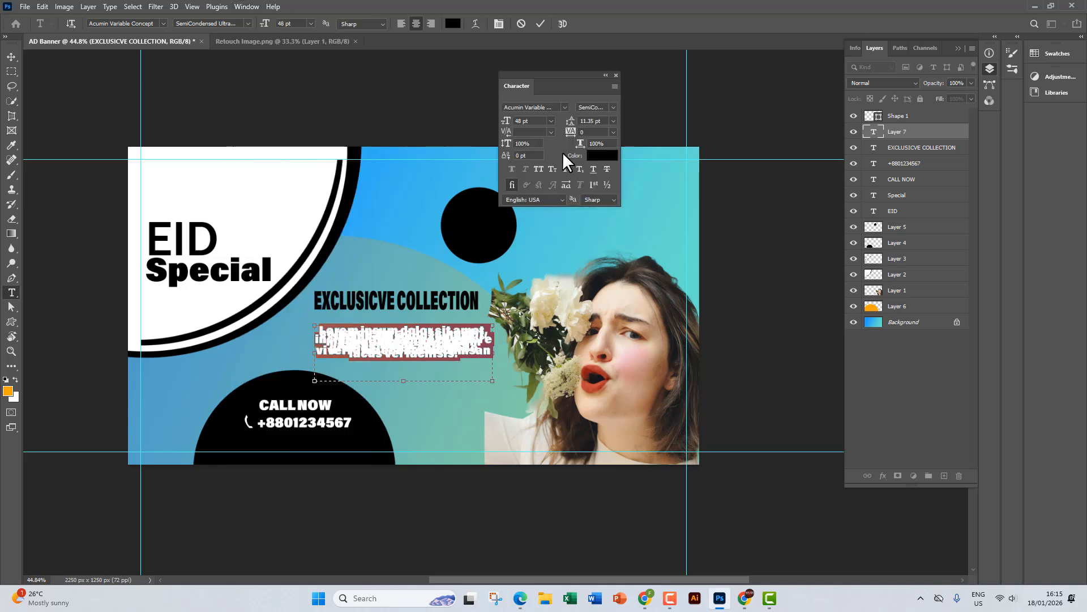
left_click(613, 120)
left_click(594, 237)
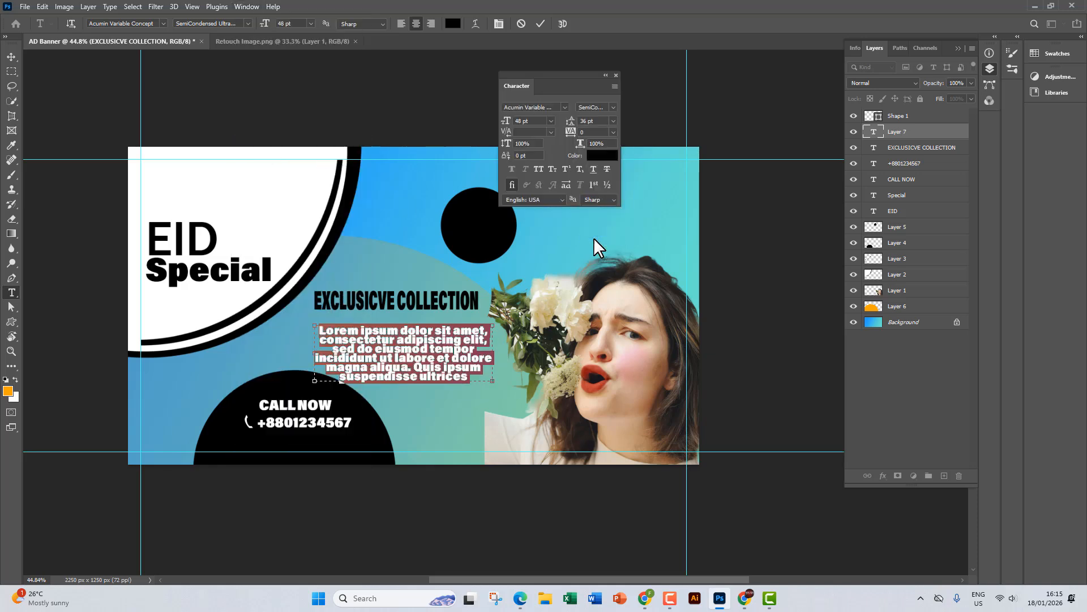
left_click(613, 121)
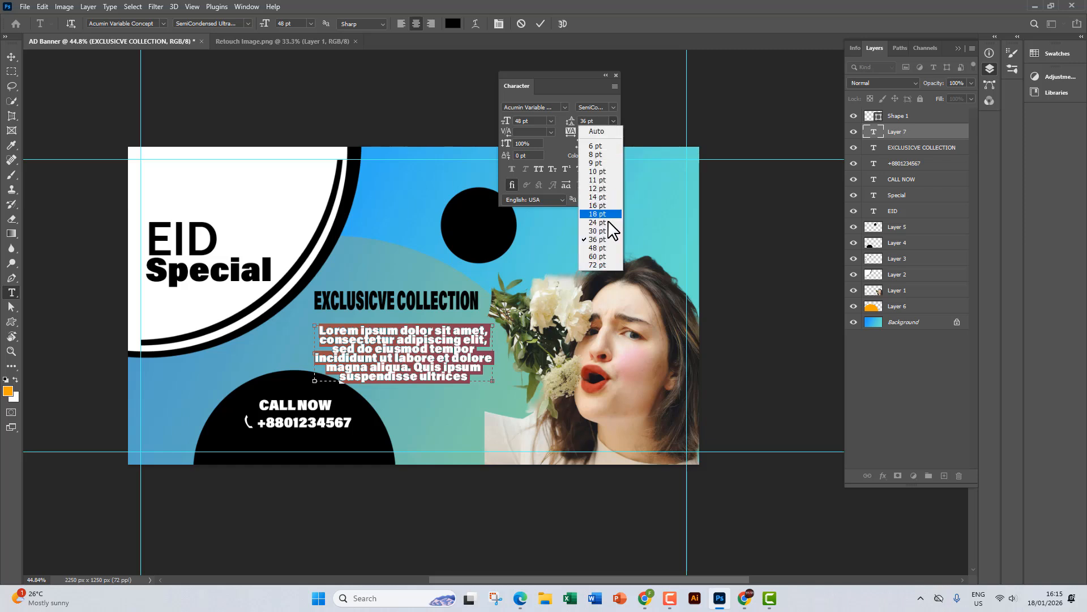
left_click(603, 256)
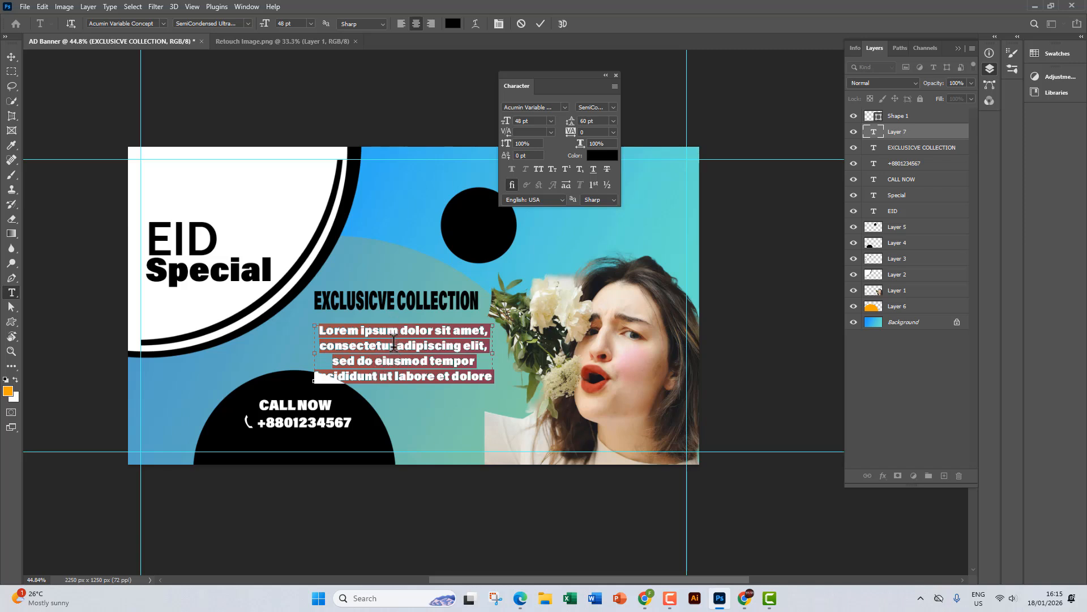
left_click(601, 122)
scroll(601, 121, "up", 17)
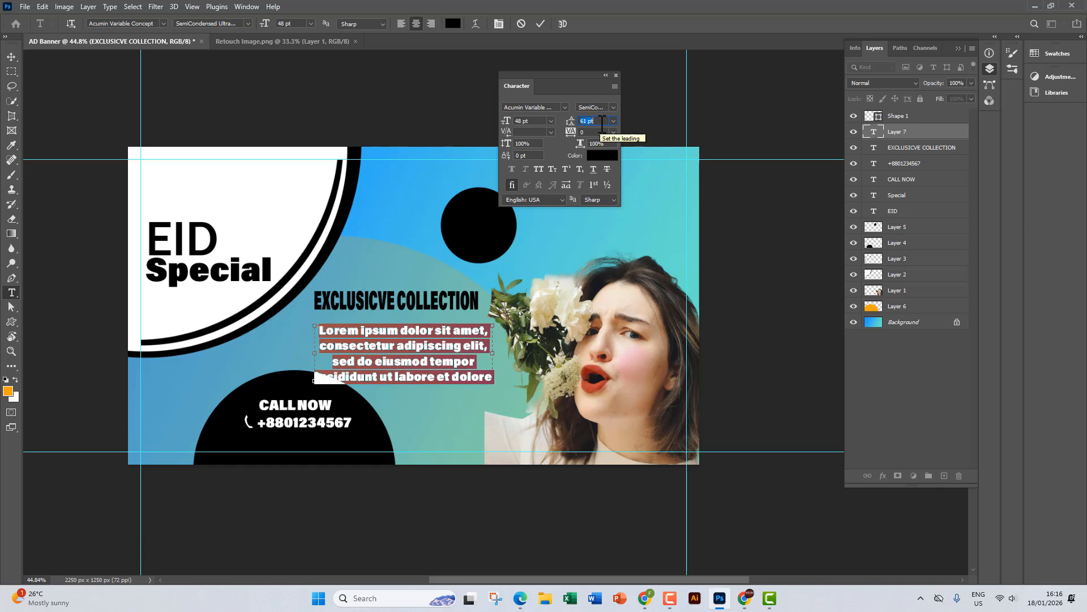
scroll(601, 121, "up", 1)
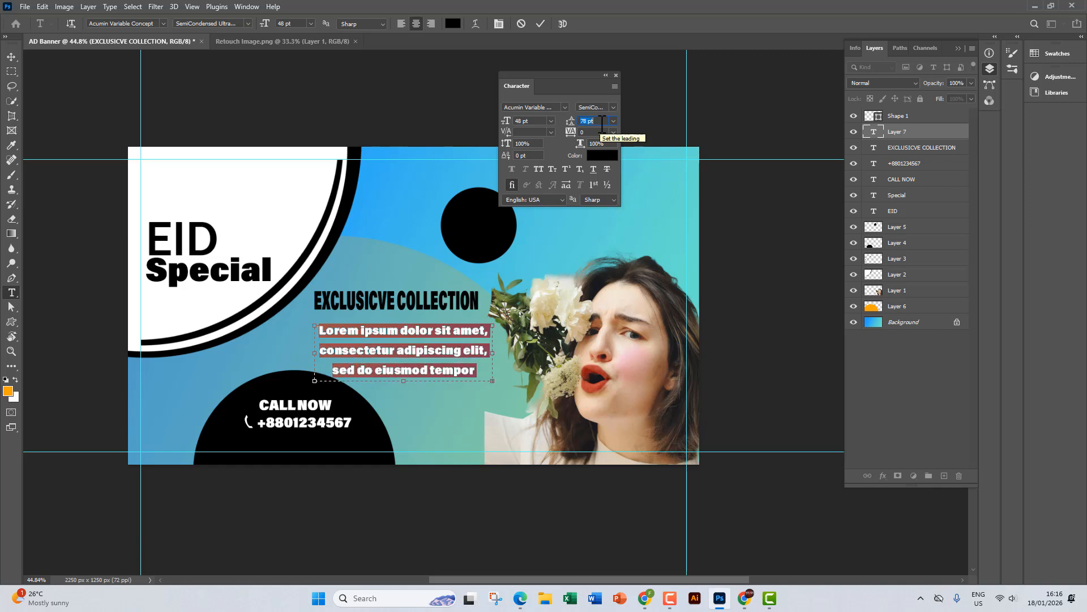
scroll(601, 121, "up", 2)
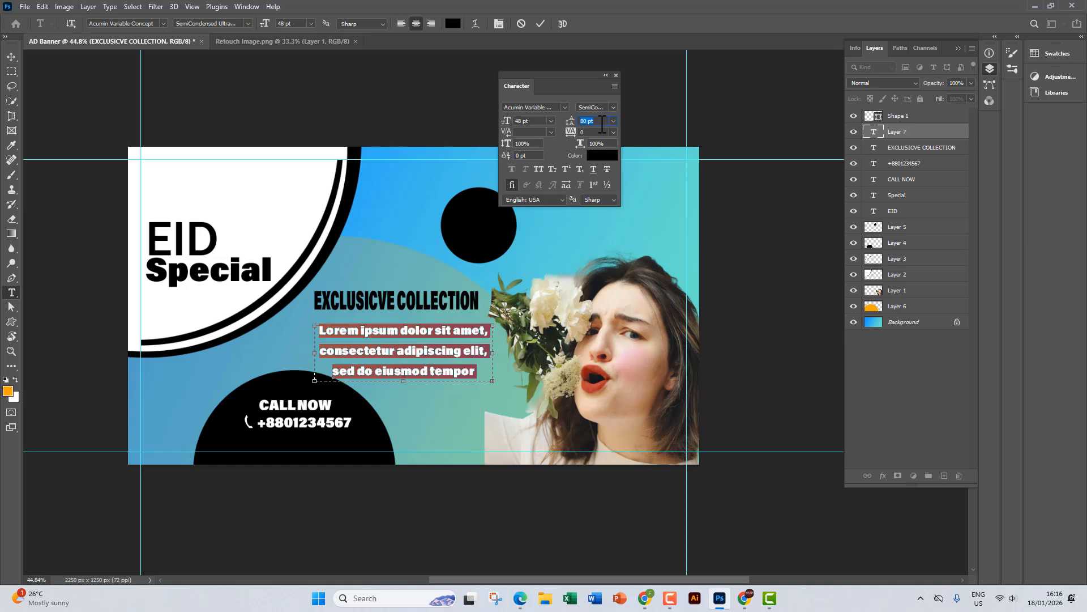
left_click(616, 74)
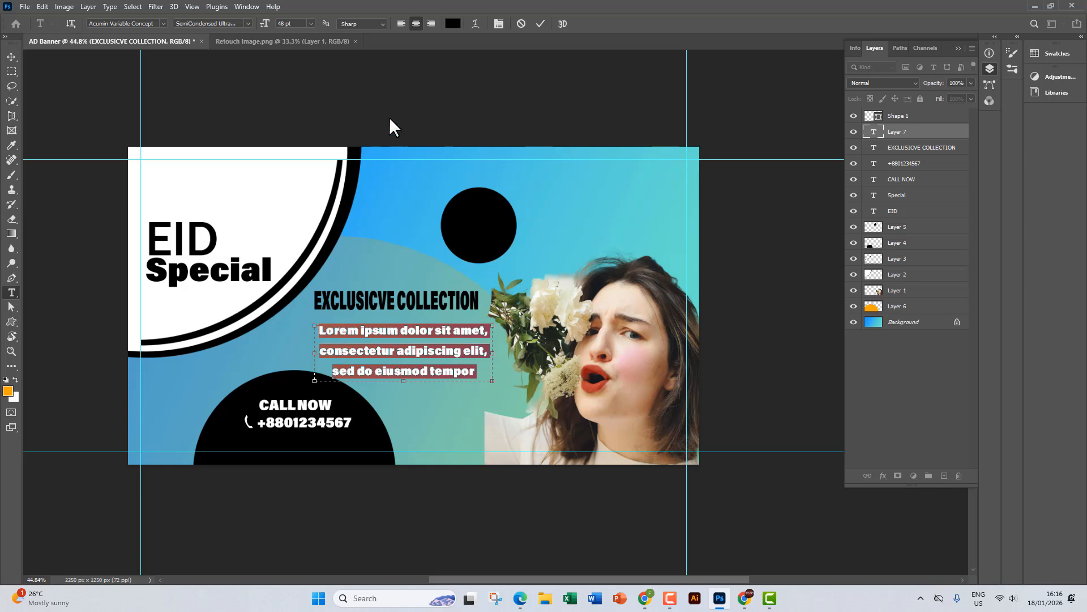
Left-align the placeholder paragraph and move it slightly up, keeping it in line with the heading's left edge
left_click(402, 25)
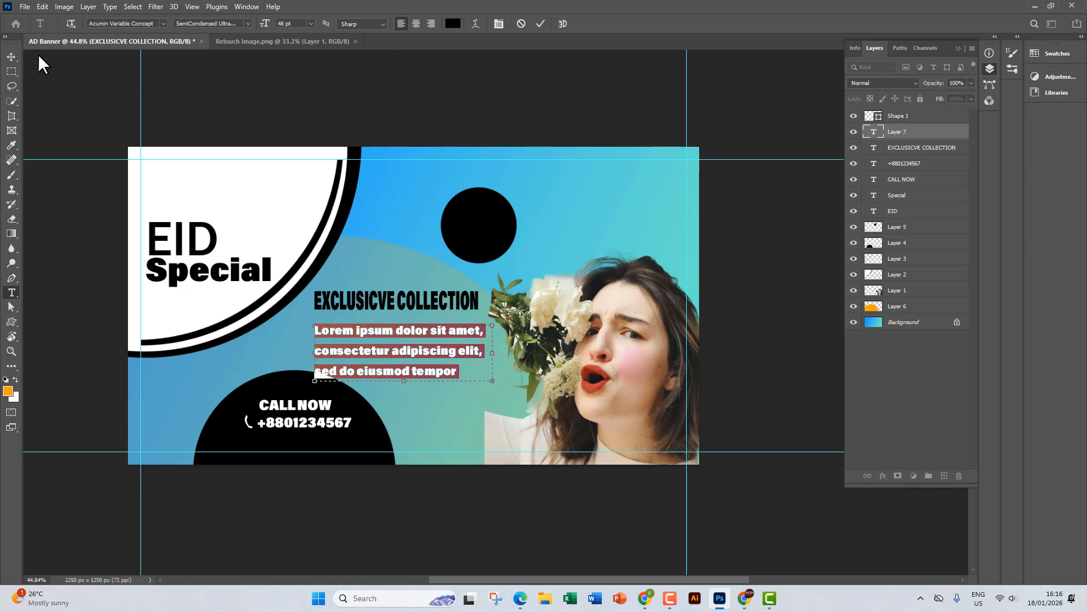
left_click(12, 57)
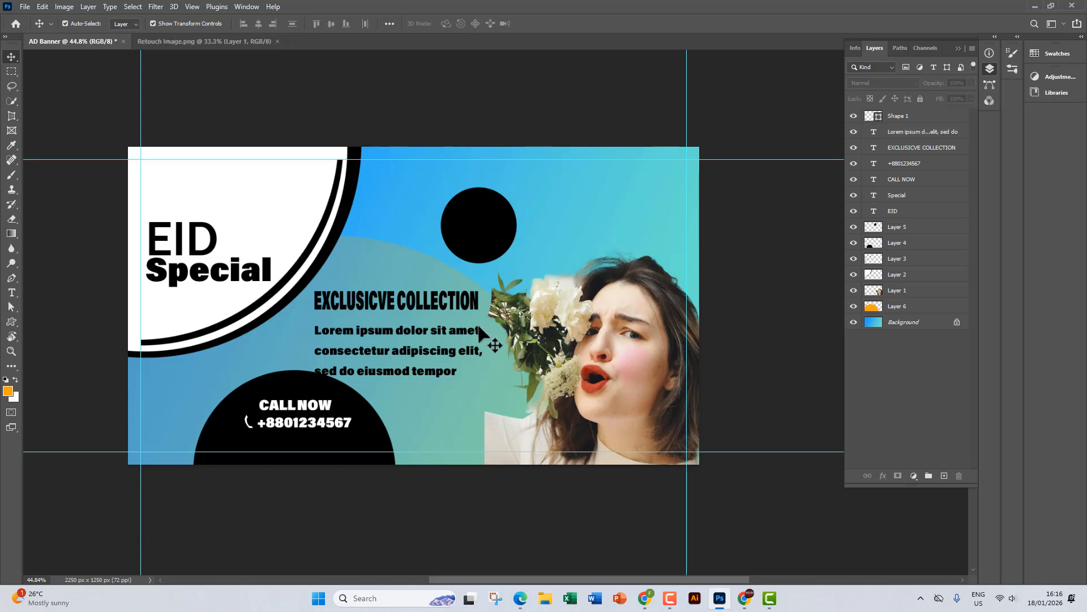
left_click(463, 357)
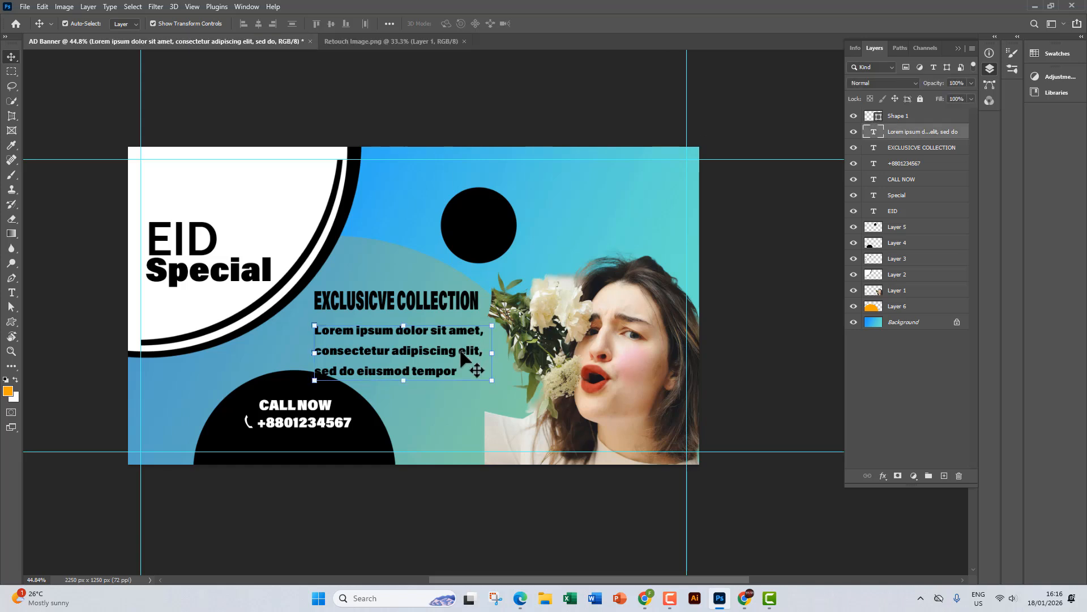
left_click_drag(463, 357, 464, 353)
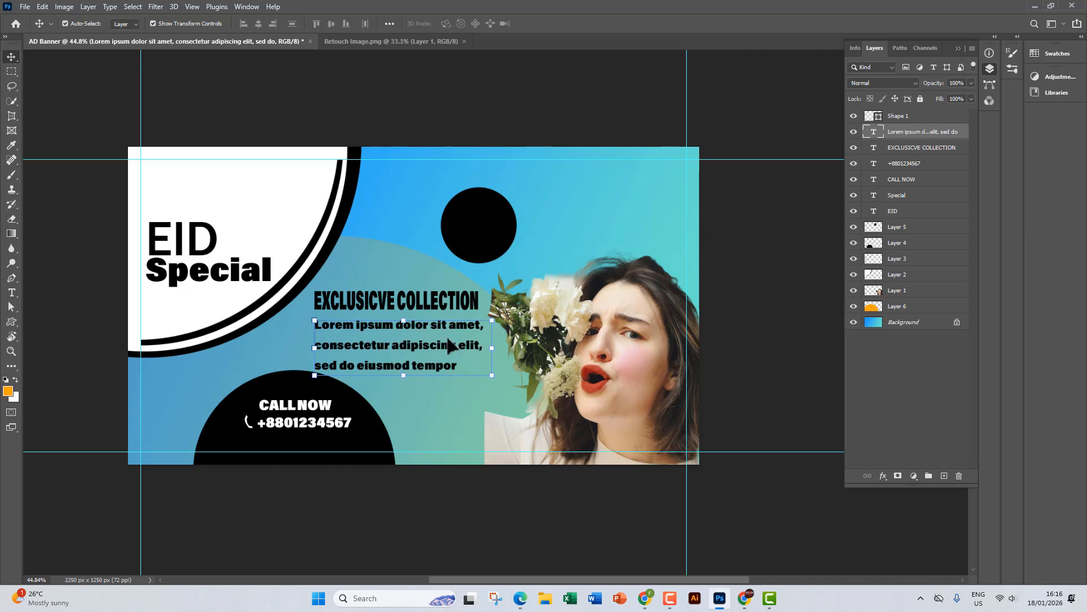
Move the EXCLUSICVE COLLECTION heading slightly up and nudge the Lorem ipsum paragraph up to sit closely beneath it
left_click(422, 305)
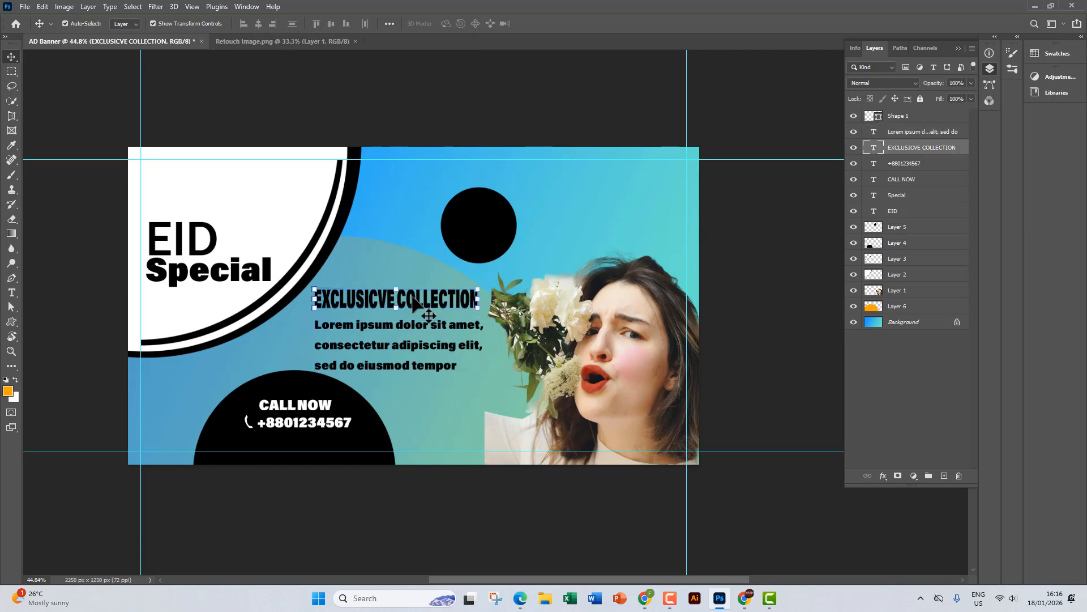
left_click_drag(416, 305, 416, 300)
left_click(427, 331)
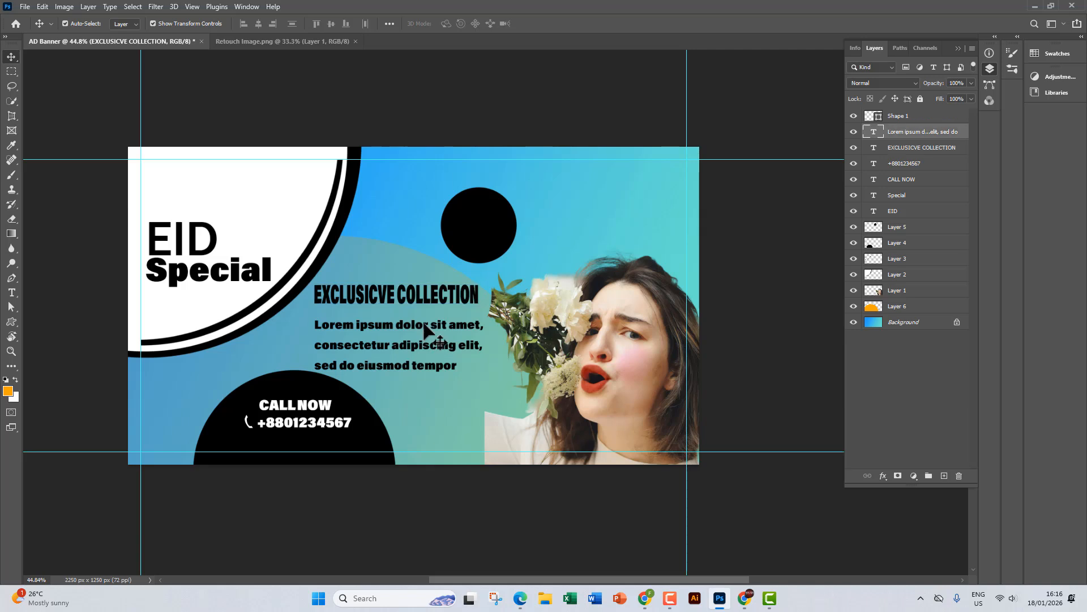
key("Up")
key("Up")
key("Up")
key("Up")
key("Up")
key("Up")
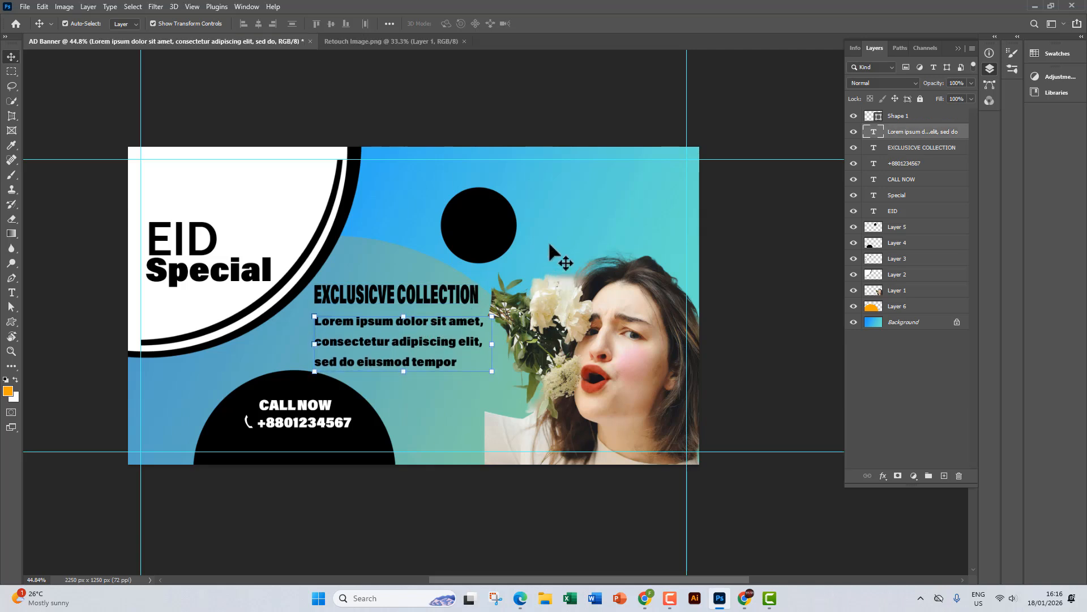
left_click(725, 191)
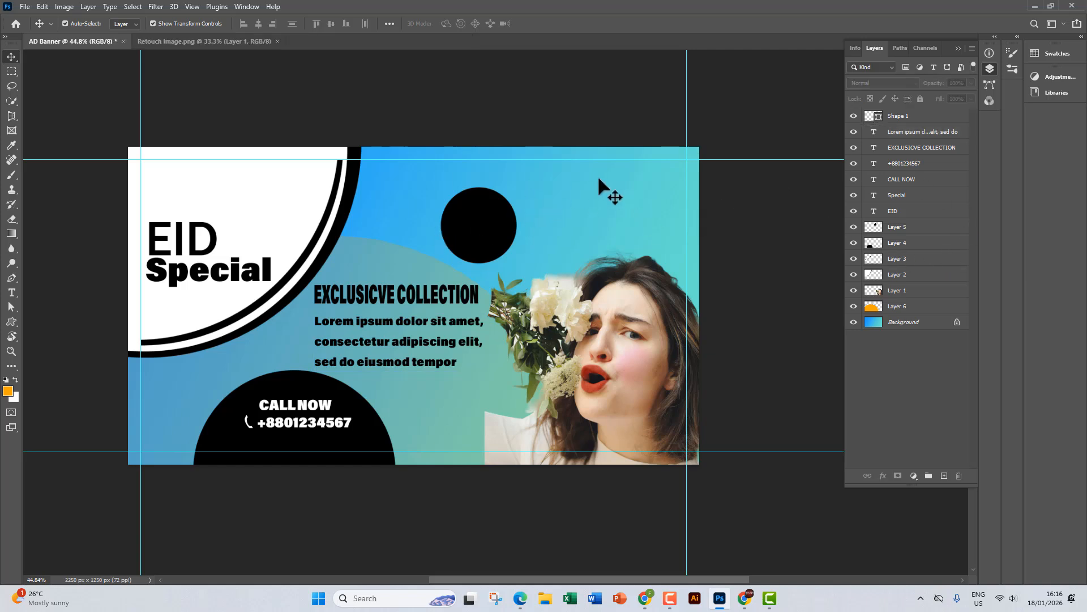
left_click(374, 328)
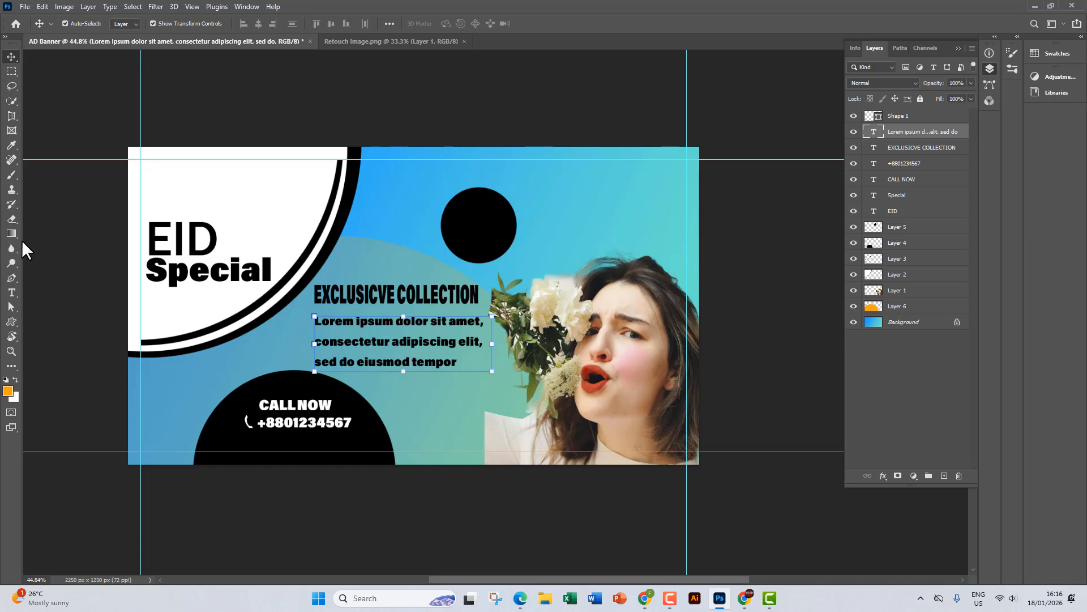
left_click(12, 293)
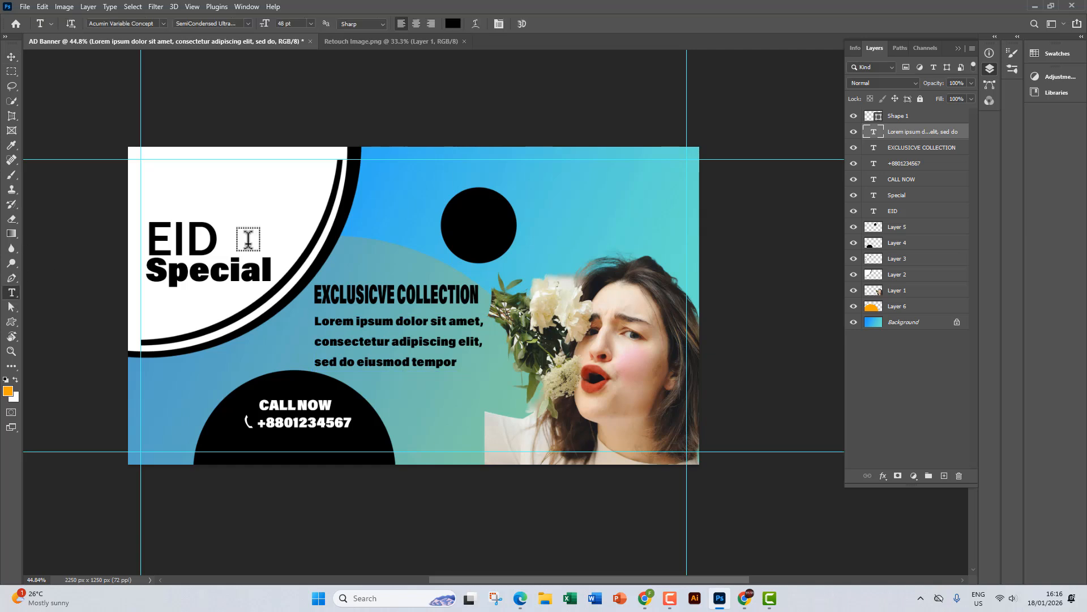
left_click(522, 174)
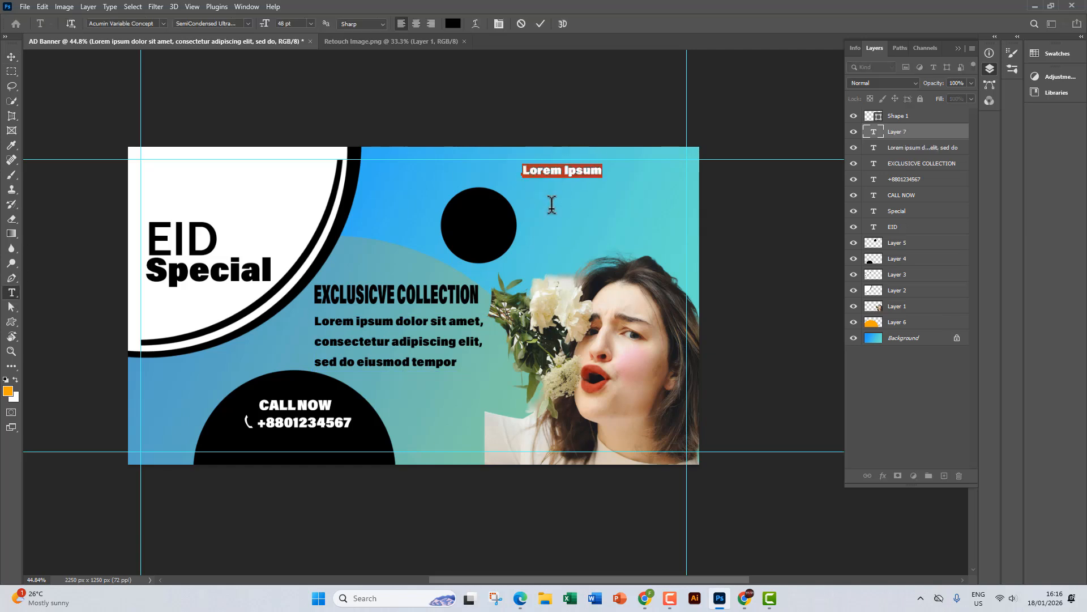
type("www.e")
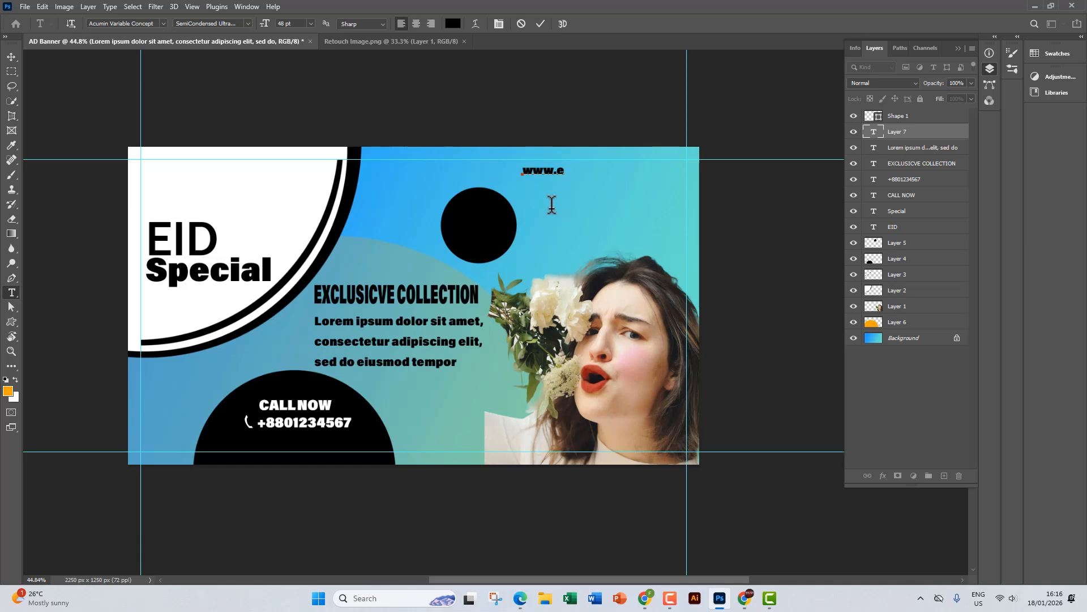
type("xclusivecollect")
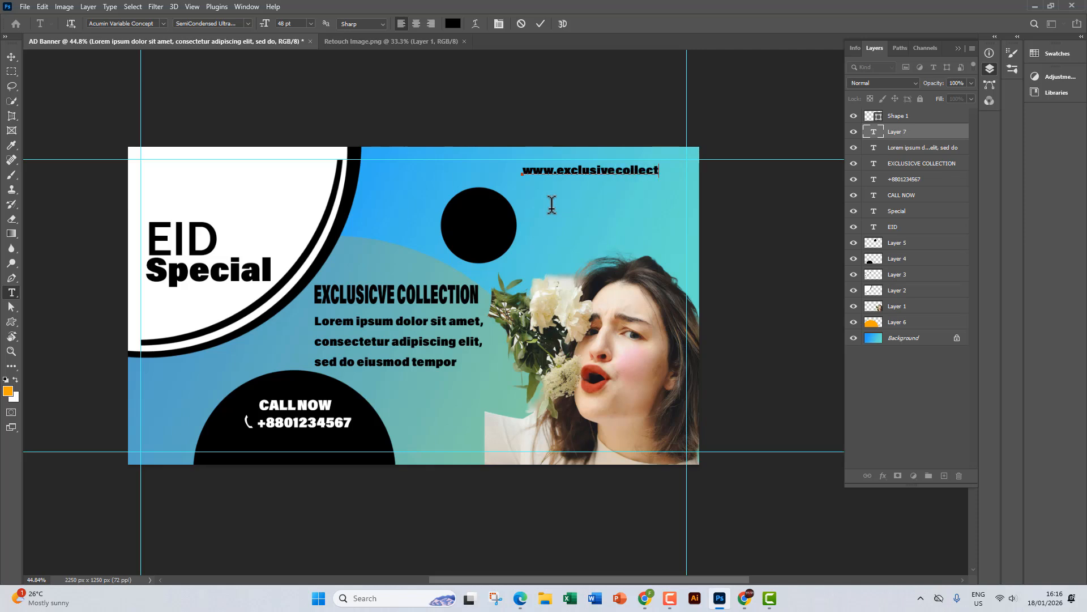
type("ion.co.")
type("m")
left_click(14, 56)
Scale the website text to about 97% width and 133% height and fit it into the banner's upper right guide corner
left_click_drag(668, 175, 596, 176)
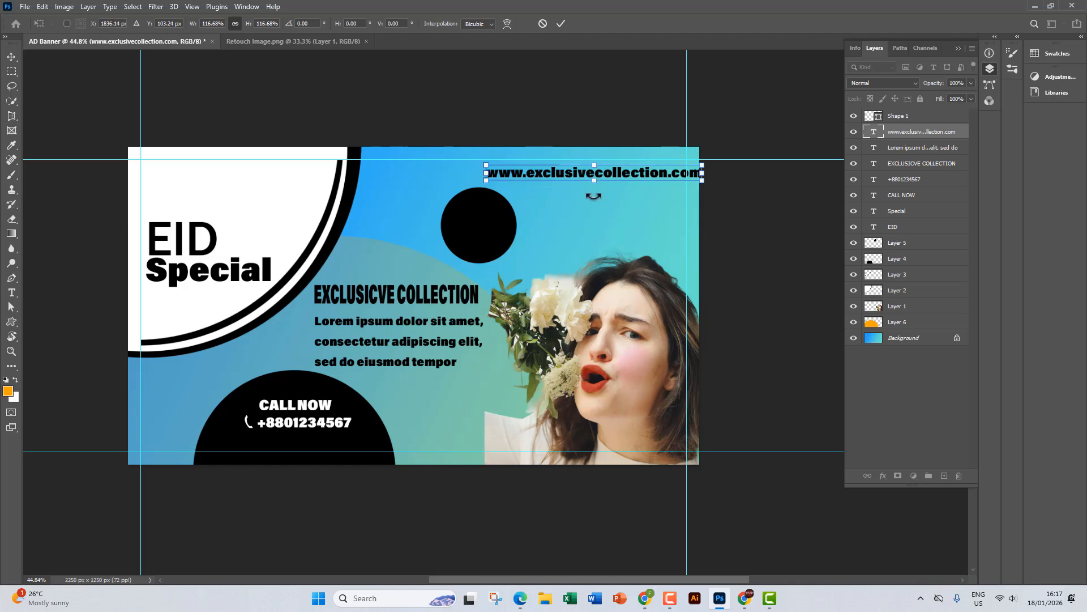
left_click_drag(595, 186, 593, 191)
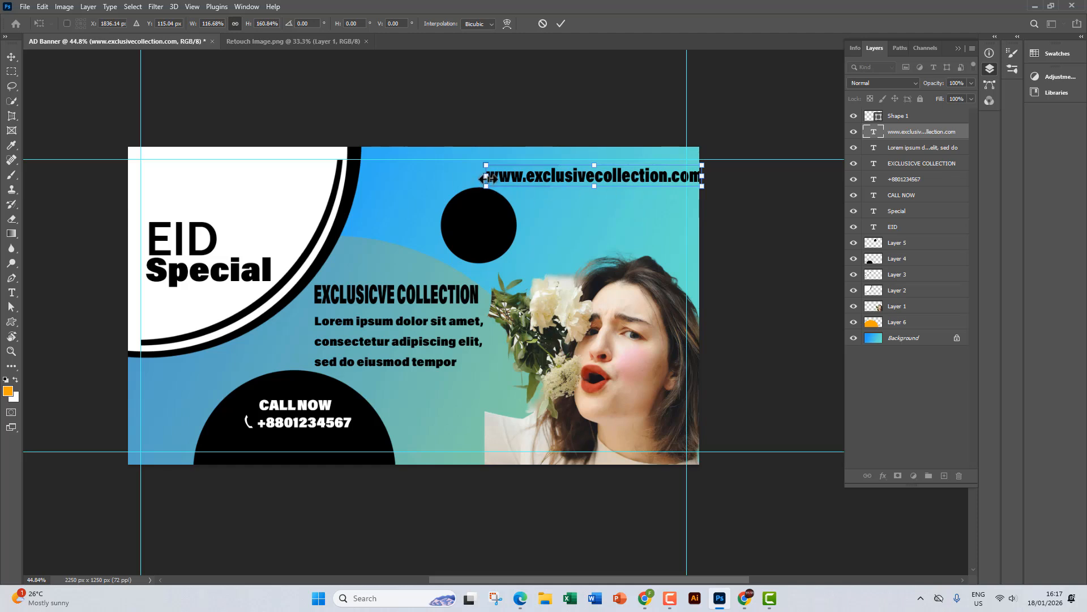
left_click_drag(487, 178, 522, 177)
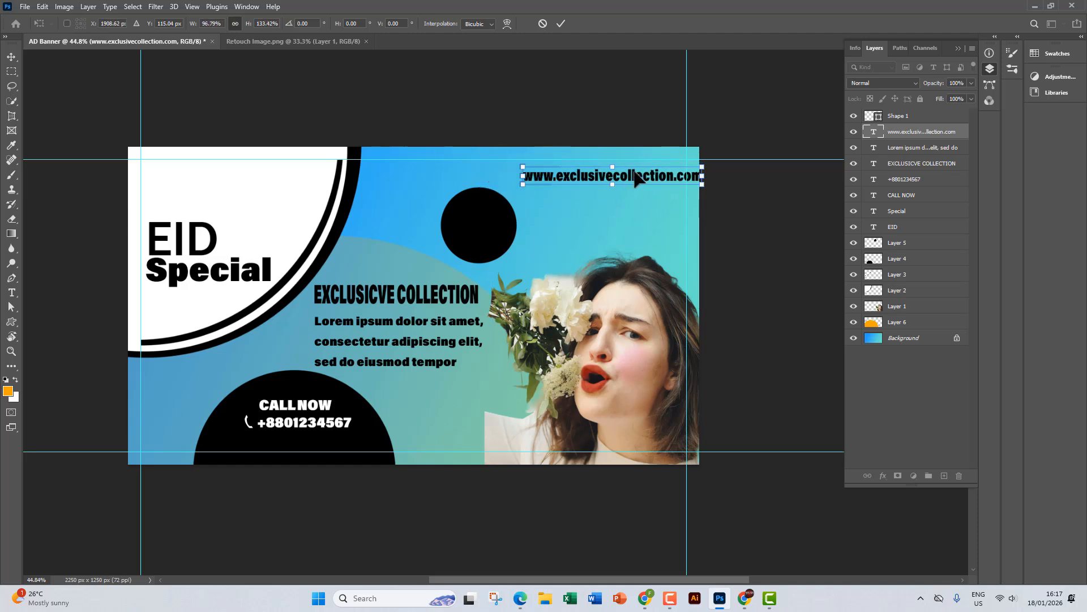
mouse_move(628, 171)
left_mouse_down()
mouse_move(612, 174)
mouse_move(615, 164)
left_mouse_up()
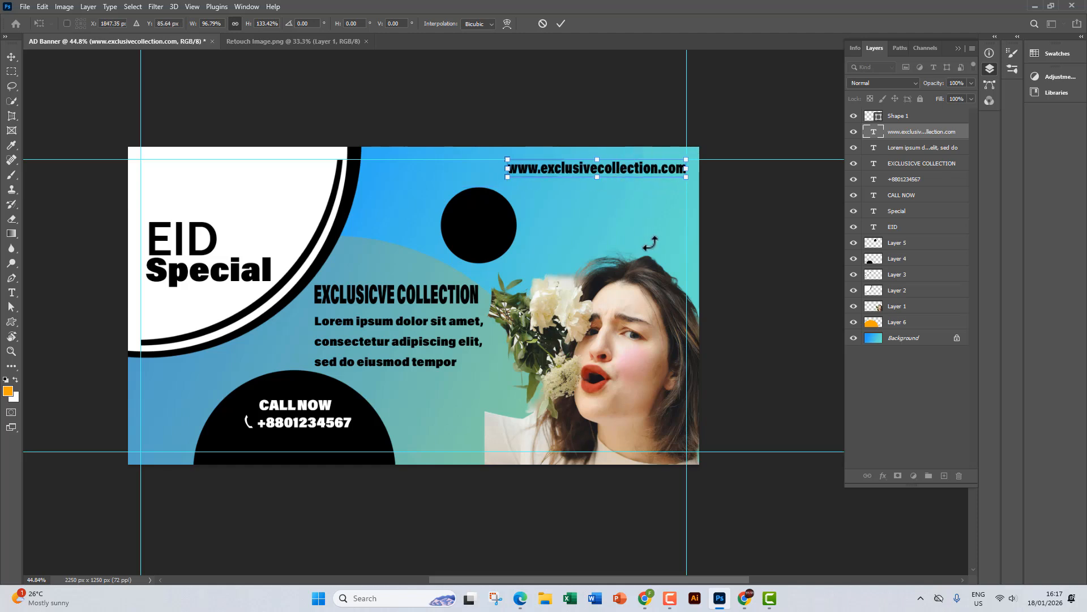
key("Return")
left_click(715, 220)
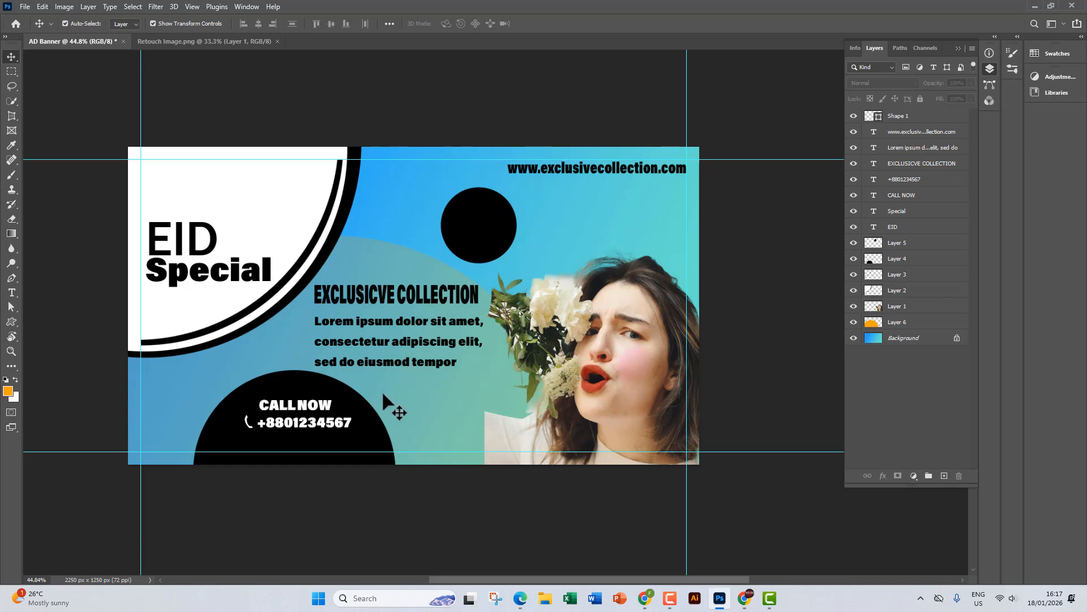
Shift the black semicircle, CALL NOW text and phone number together about 70 px left
left_click(364, 414)
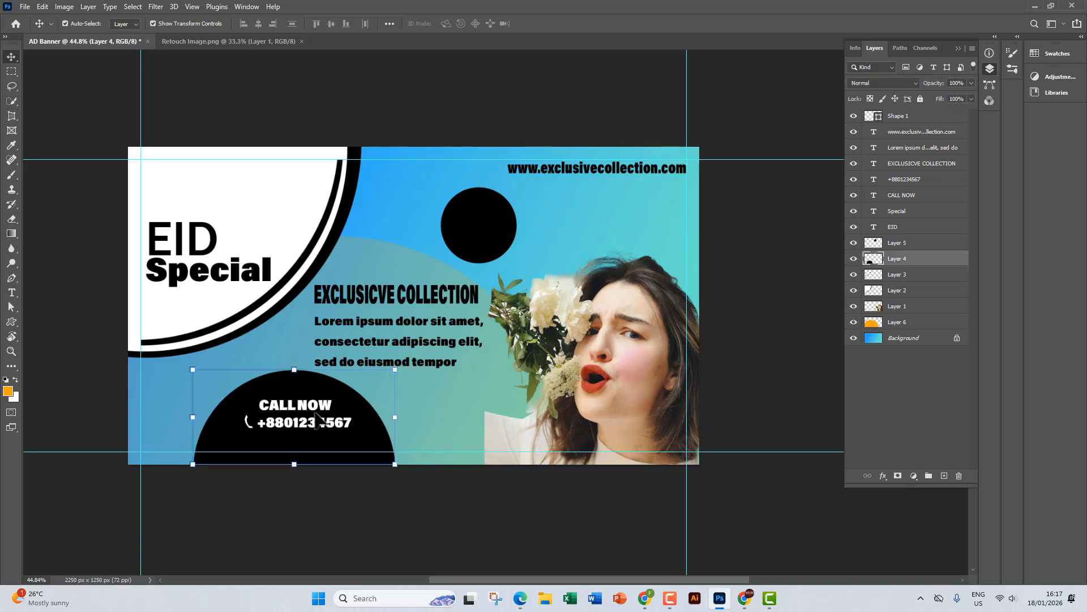
left_click(316, 407, "shift")
left_click(320, 428, "shift")
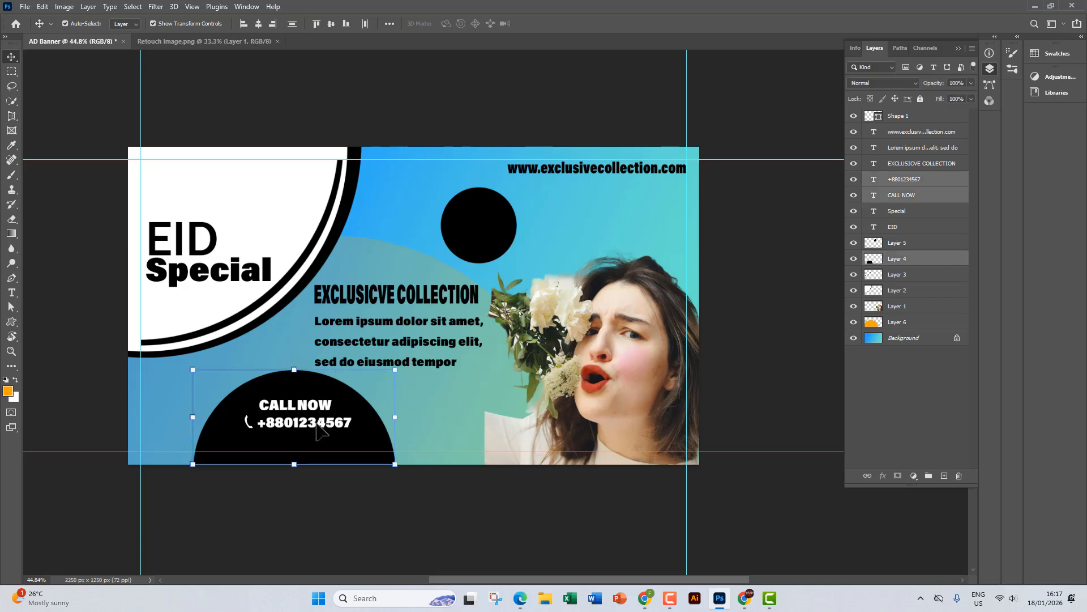
key("shift+Left")
key("shift+Left")
key("shift+Left")
key("shift+Left")
key("shift+Left")
key("shift+Left")
key("shift+Left")
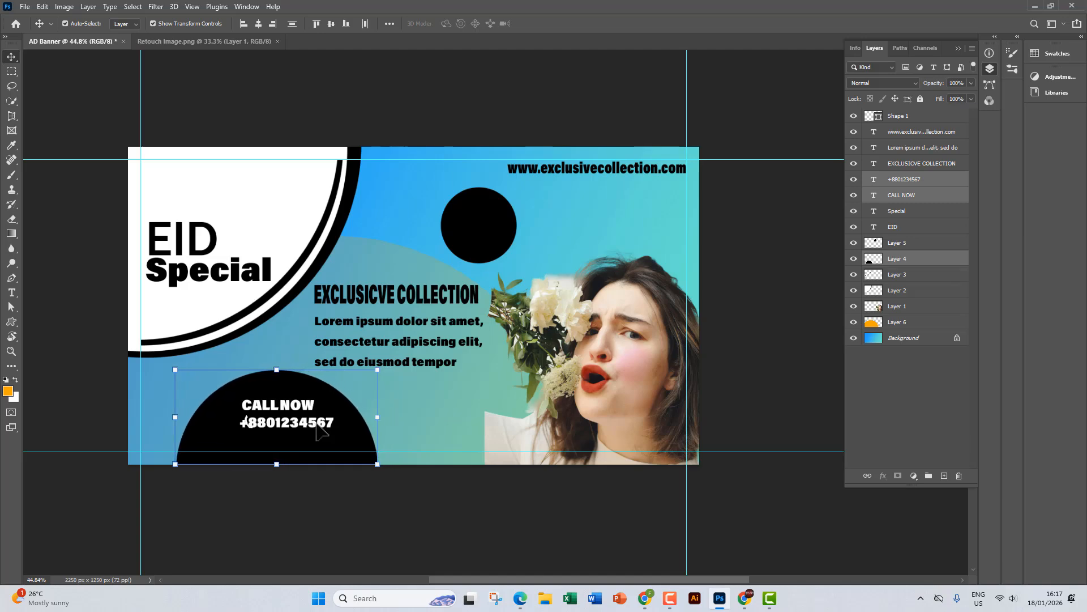
Move the white phone handset icon left until it sits just before the phone number in the black semicircle
scroll(253, 435, "up", 5)
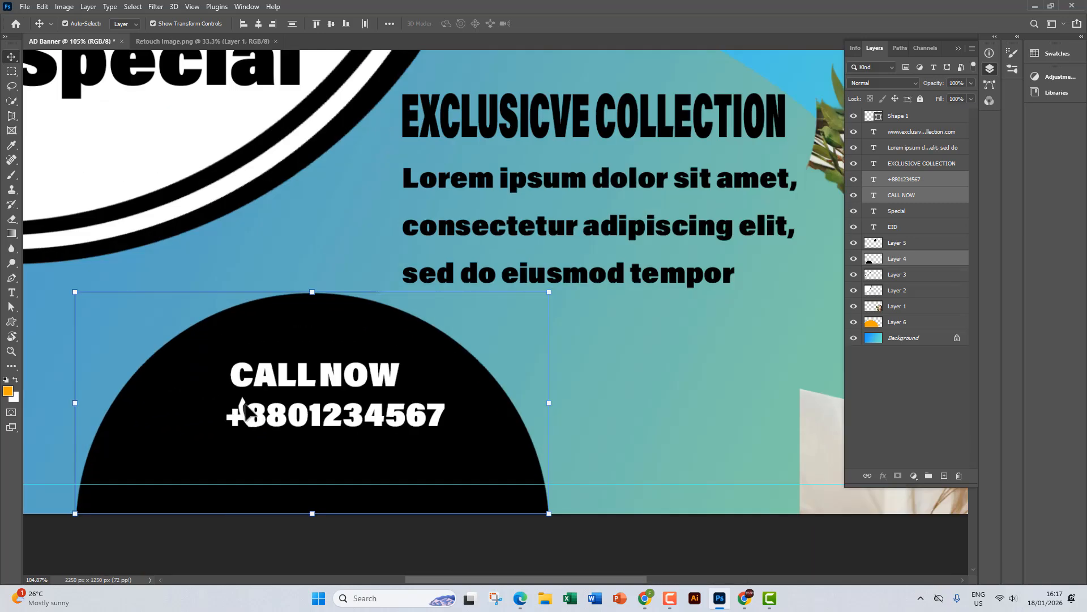
left_click(243, 400)
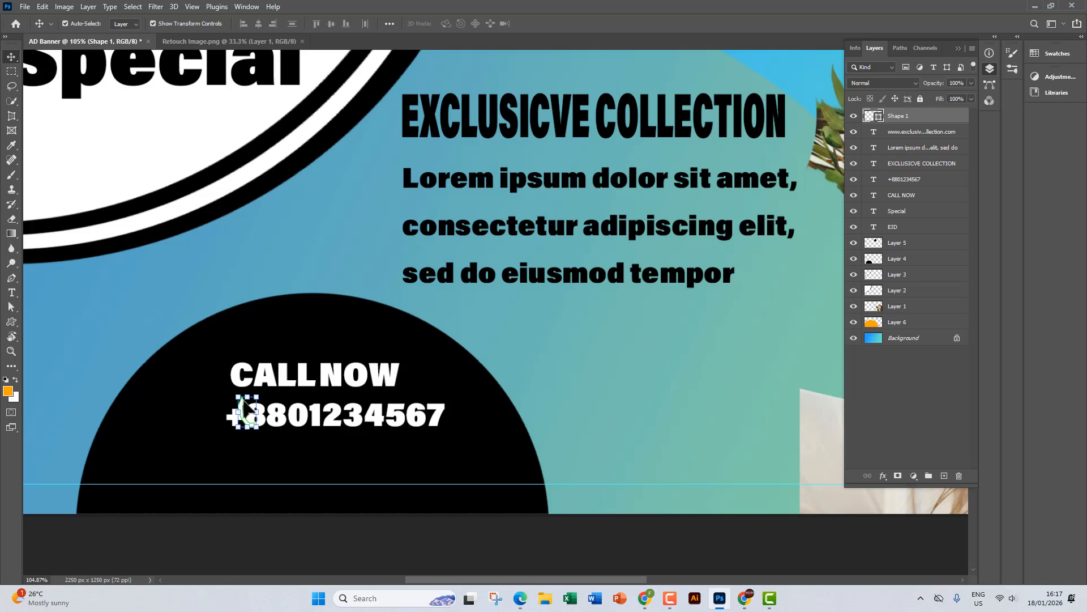
key("Left")
key("Left")
key("Left")
key("Left")
key("Left")
key("Left")
key("Left")
key("Left")
key("Left")
key("Left")
key("Left")
key("Left")
key("Left")
key("Left")
key("Left")
key("Left")
key("Left")
key("Left")
key("Left")
key("Left")
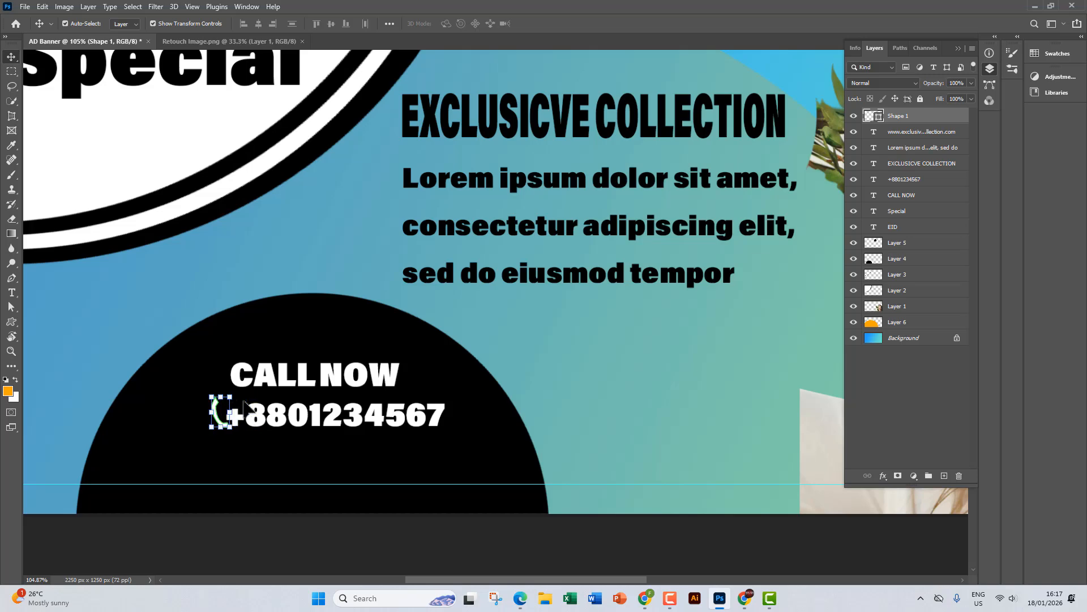
key("Left")
key("Left")
key("Left")
key("Left")
key("Left")
key("Left")
key("Left")
key("Left")
key("Left")
key("Left")
key("Left")
key("Left")
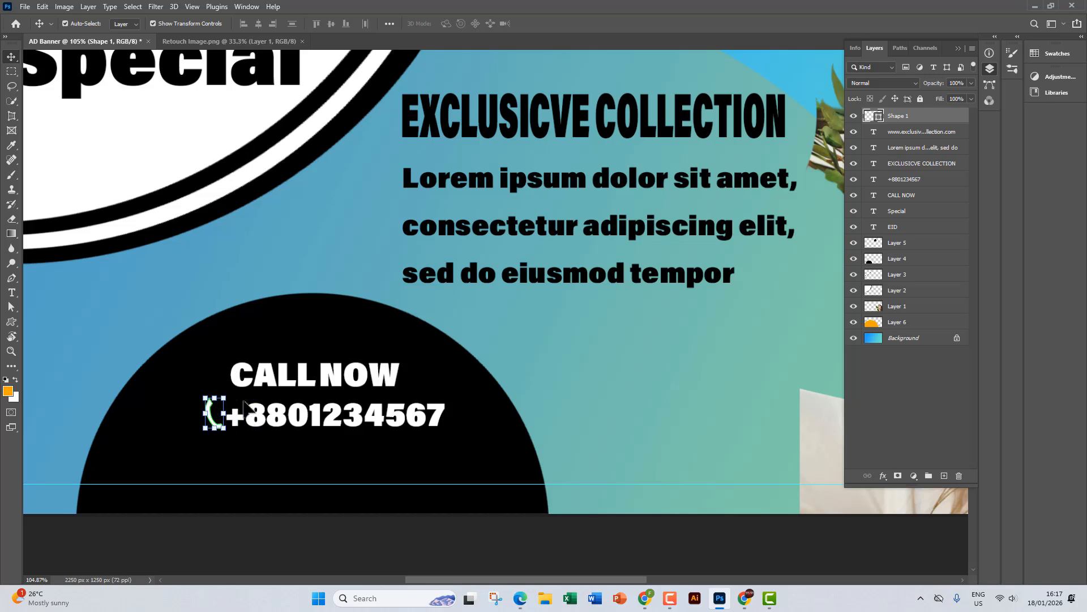
left_click(780, 353)
scroll(695, 338, "down", 3)
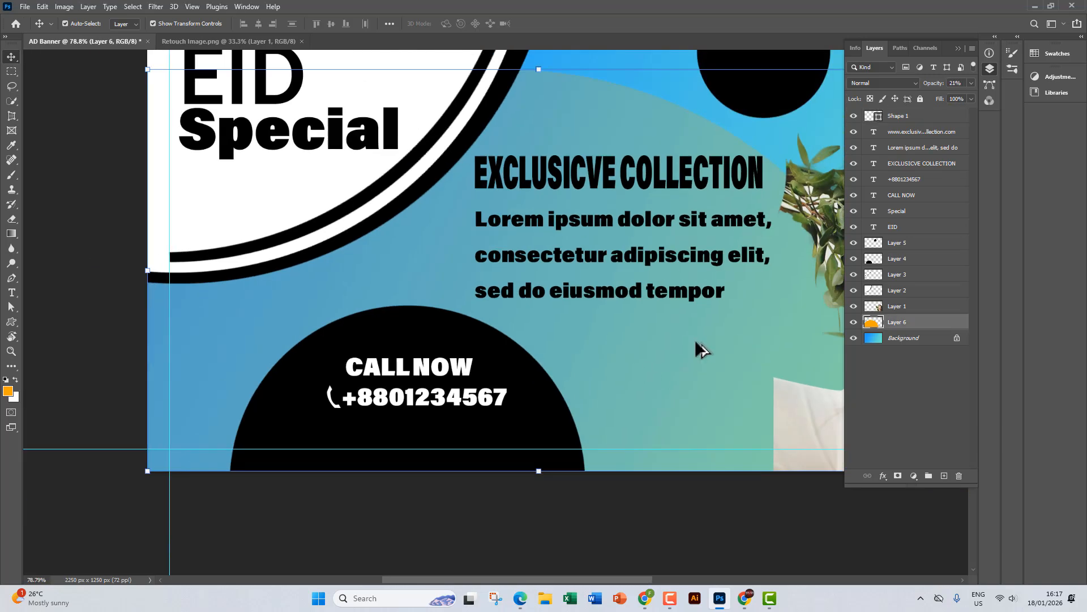
left_click_drag(734, 328, 529, 408)
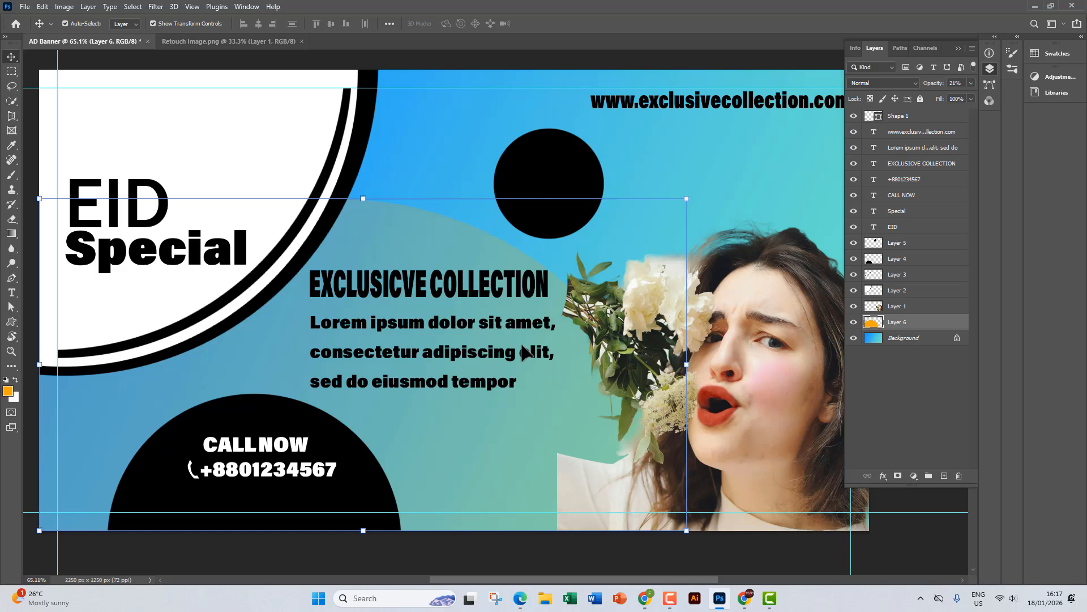
Switch to Chrome and search Google for "social media icon png" in a new tab
left_click(745, 598)
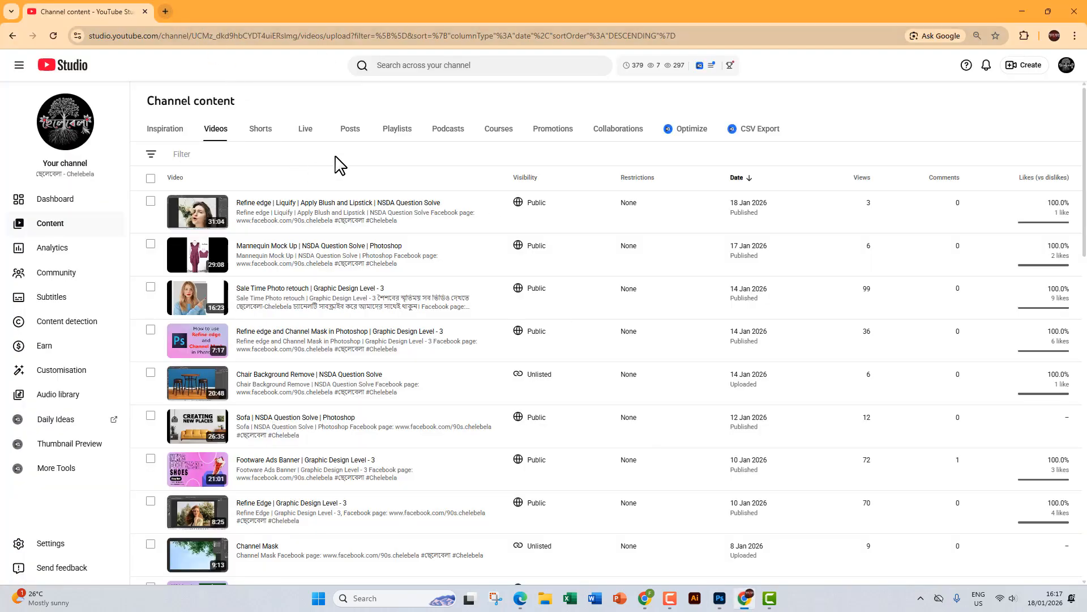
left_click(166, 12)
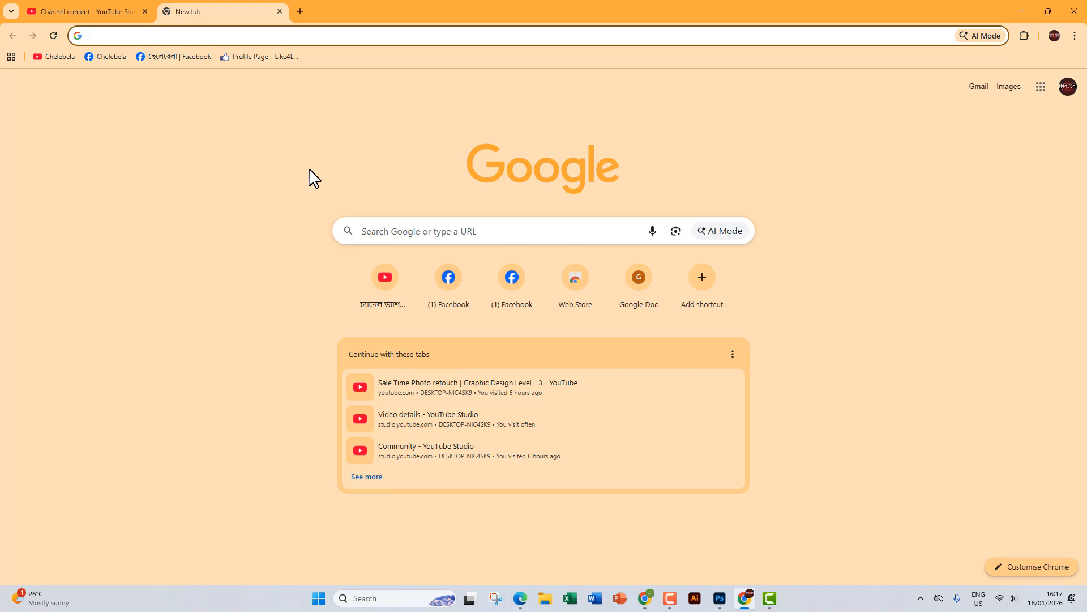
left_click(414, 222)
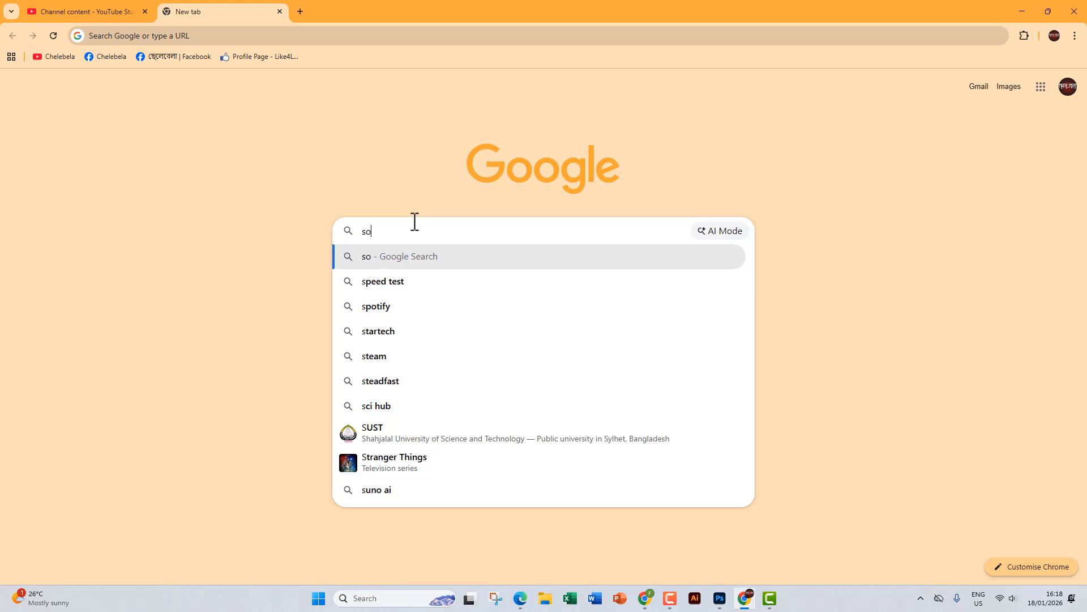
type("cial")
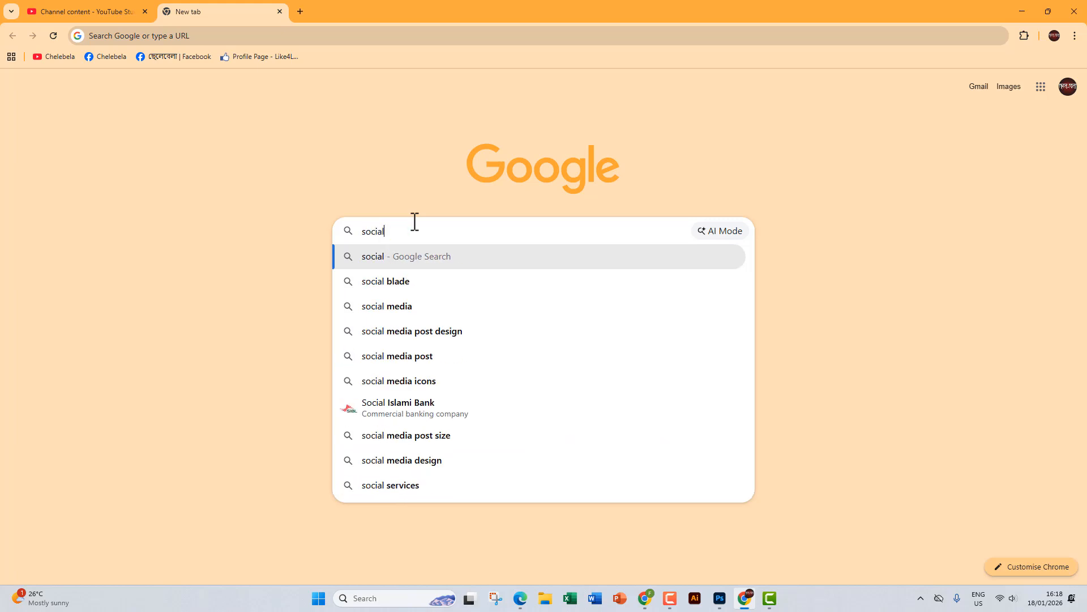
key("Down")
key("Down")
key("Down")
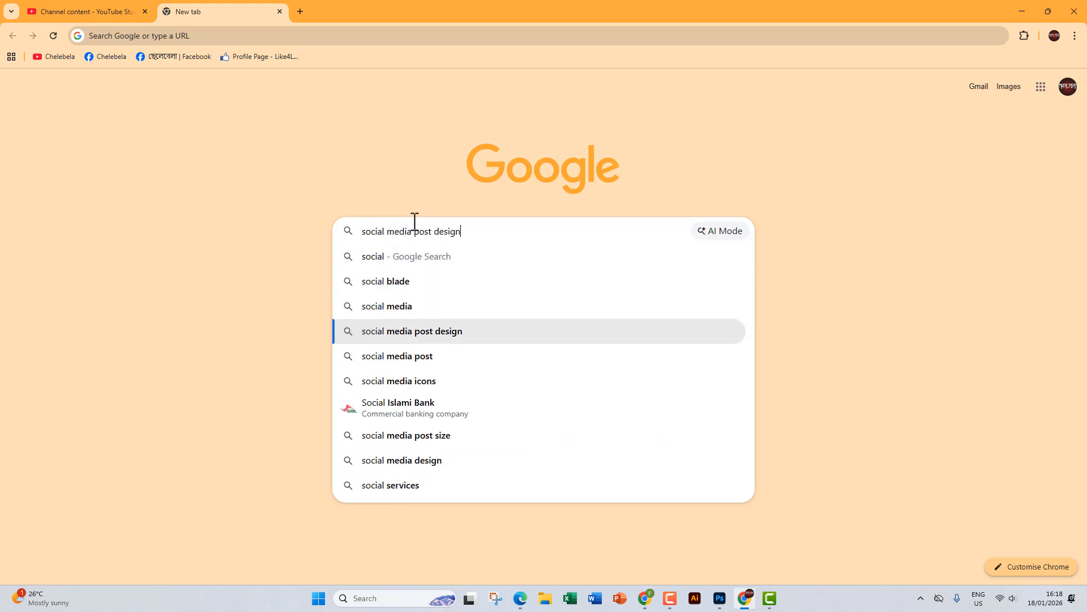
key("Up")
type("i")
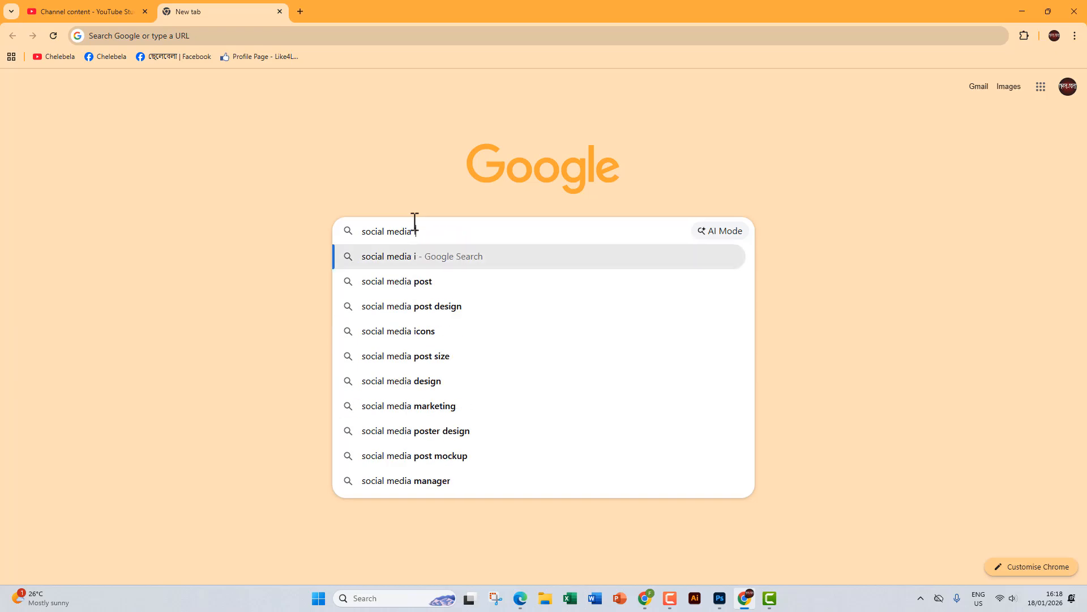
type("con")
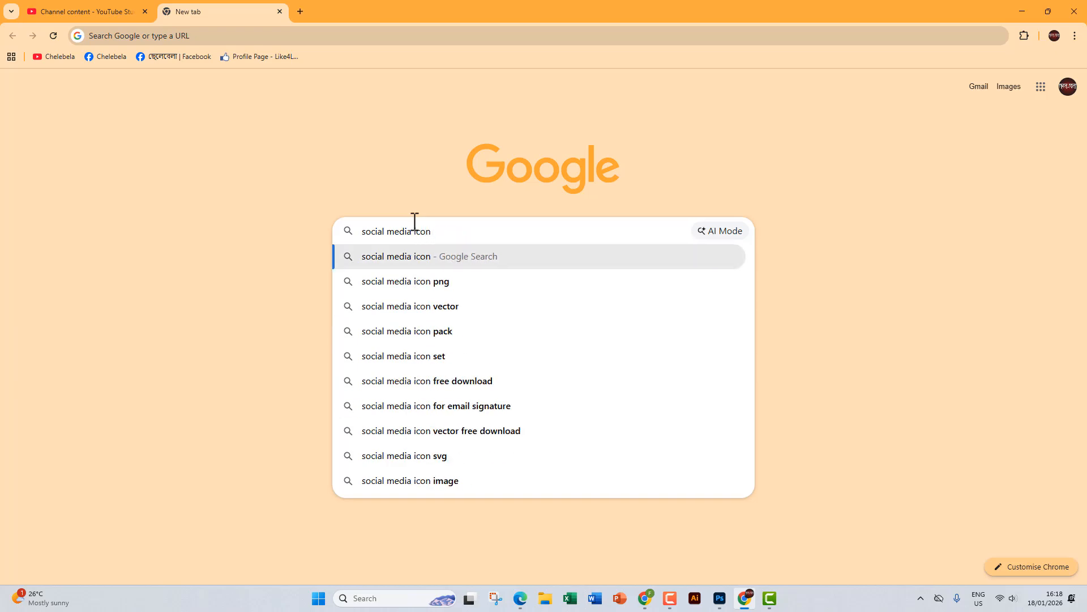
key("Down")
key("Return")
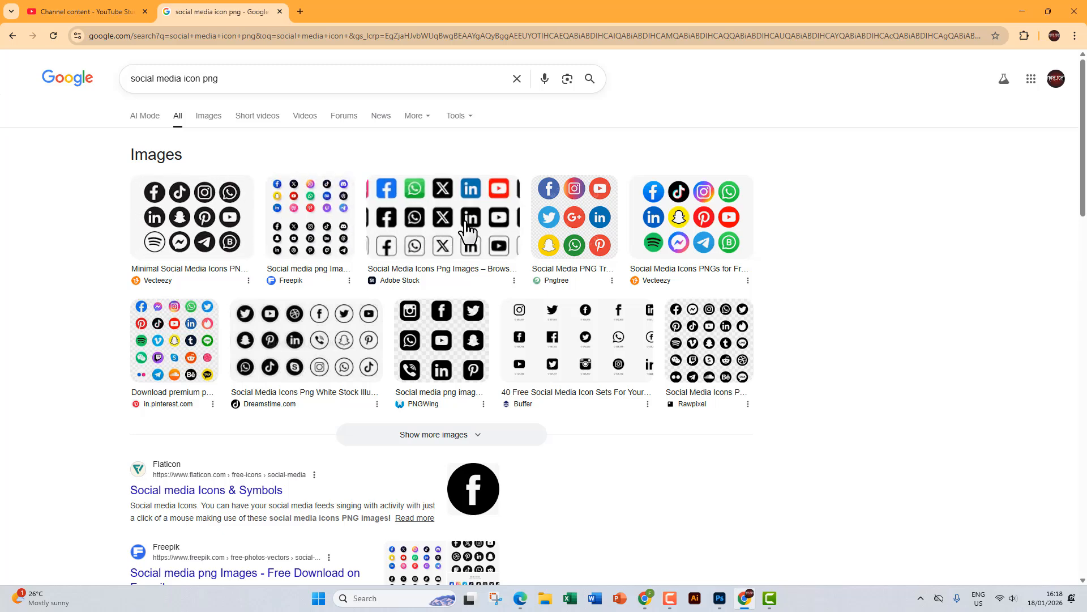
Save the black PNGWing social media icon set as a PNG image in the Pic folder on the Desktop
left_click(164, 215)
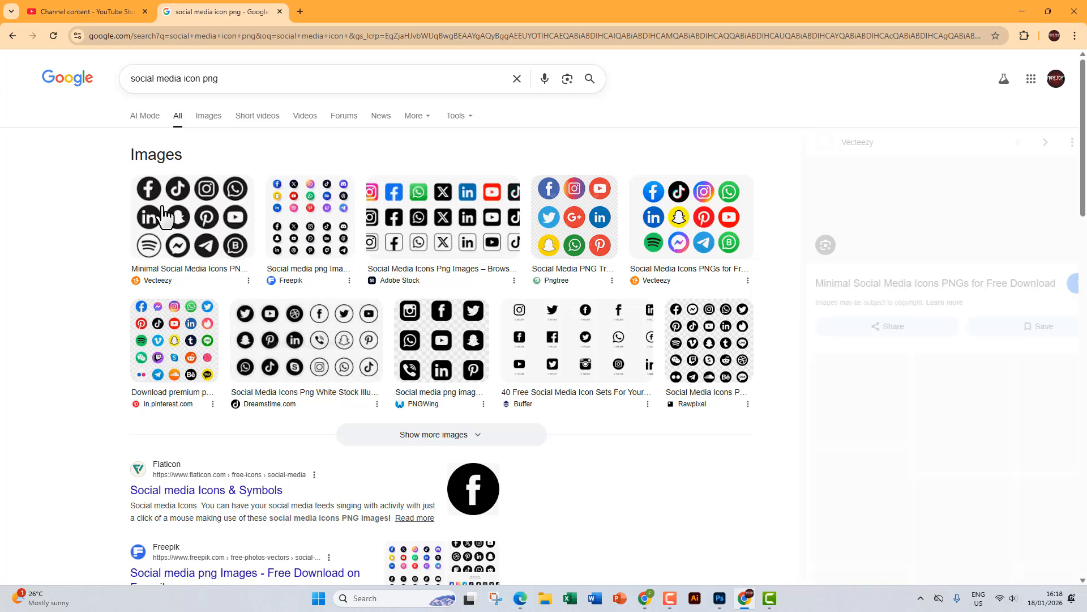
scroll(825, 316, "down", 3)
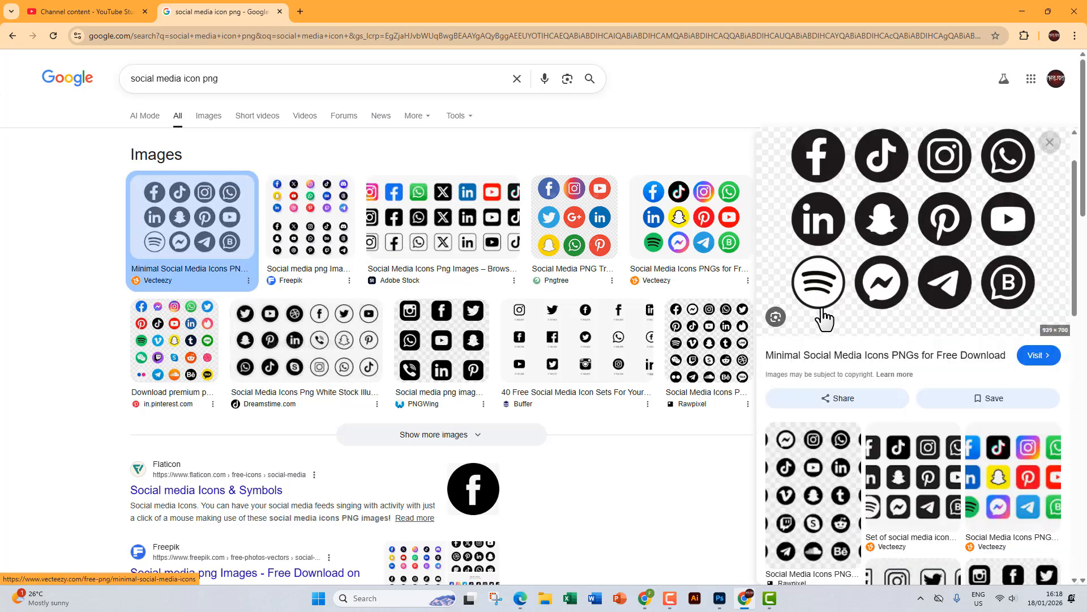
left_click(447, 362)
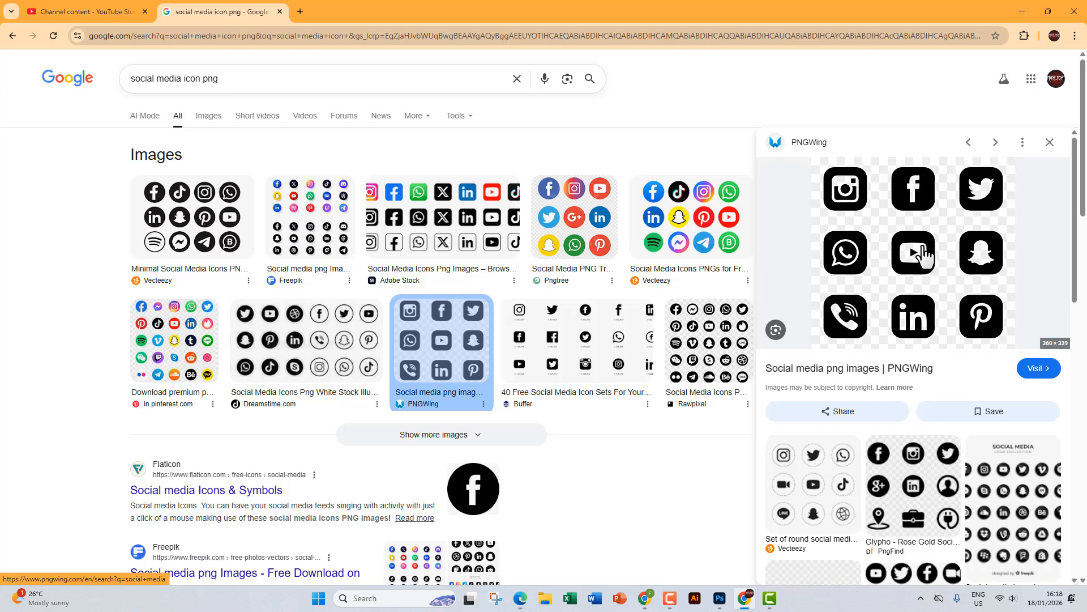
right_click(923, 247)
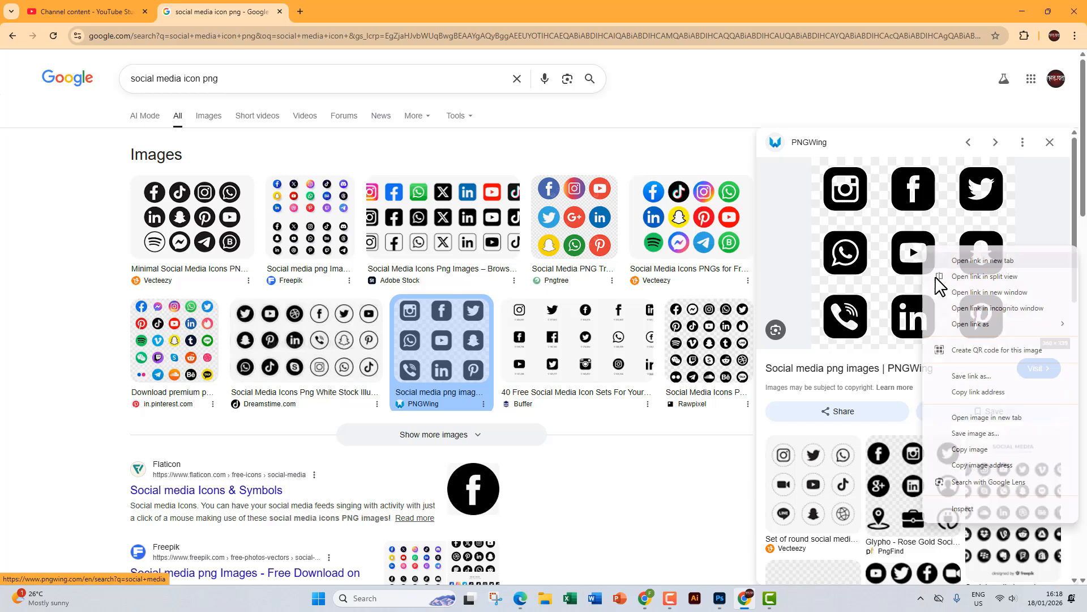
left_click(989, 433)
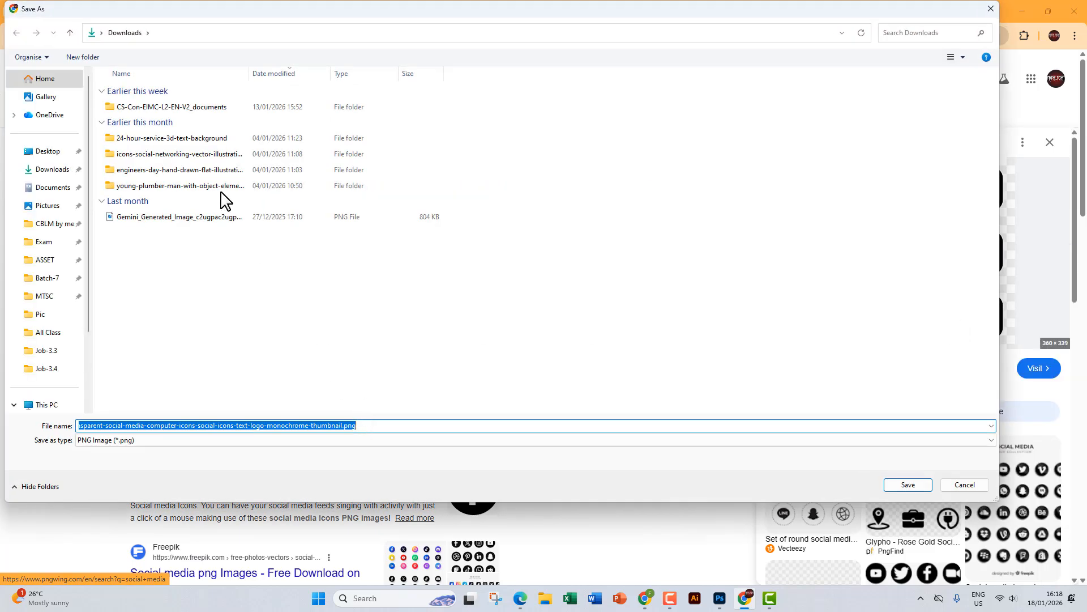
left_click(53, 158)
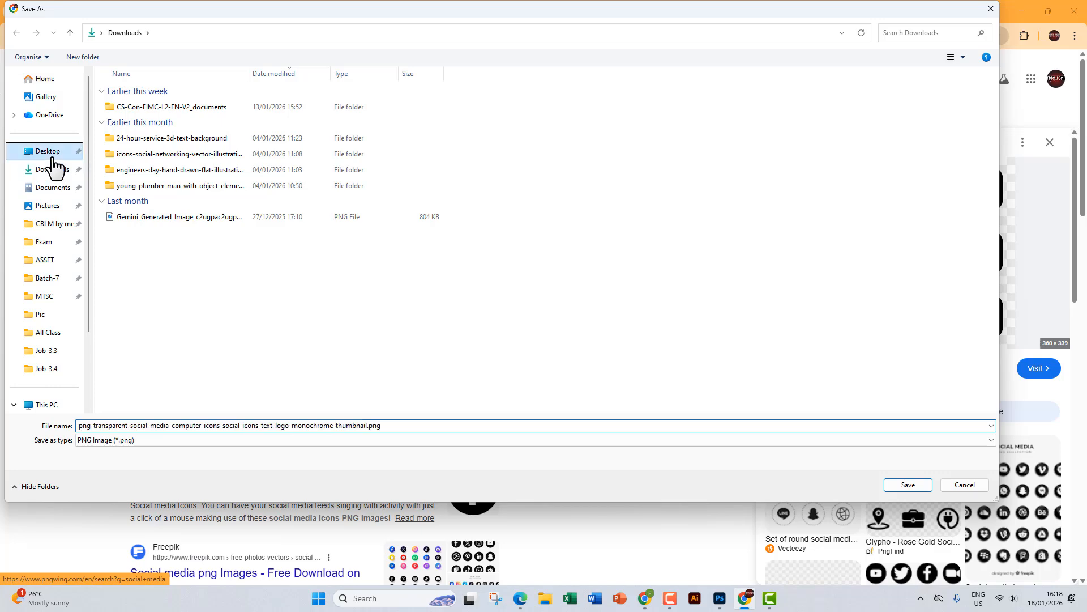
double_click(270, 125)
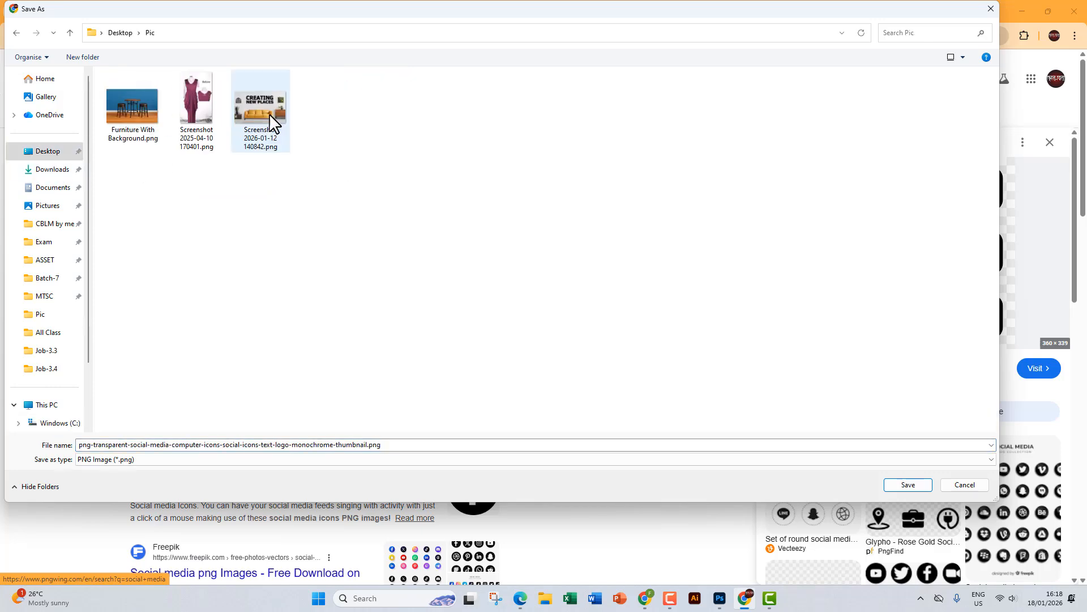
left_click(905, 485)
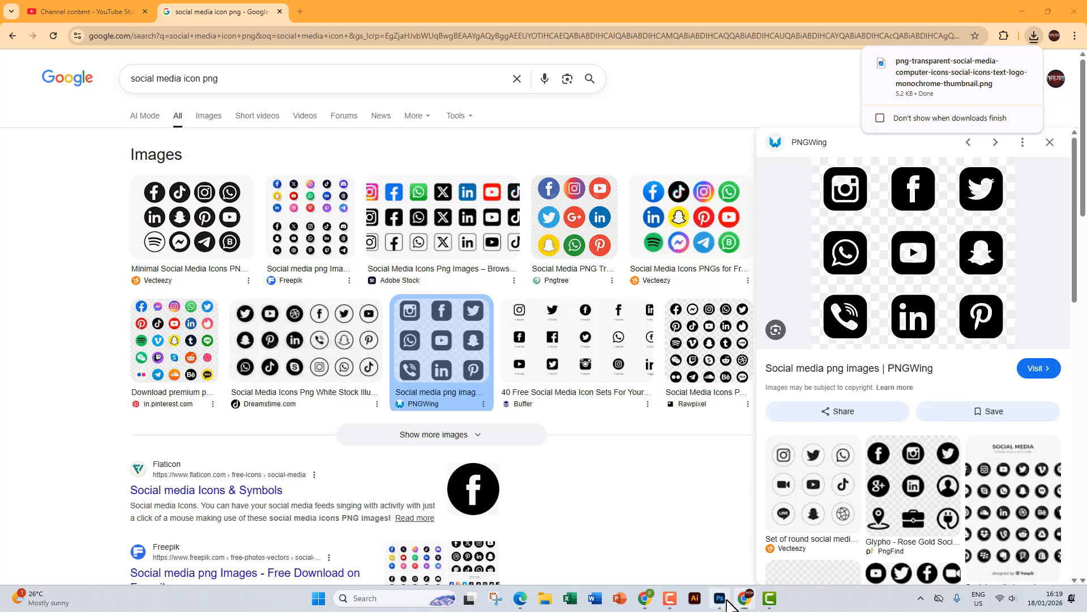
Switch to Photoshop and open the downloaded social media icons PNG from the Desktop's Pic folder
left_click(720, 598)
left_click(25, 7)
left_click(40, 31)
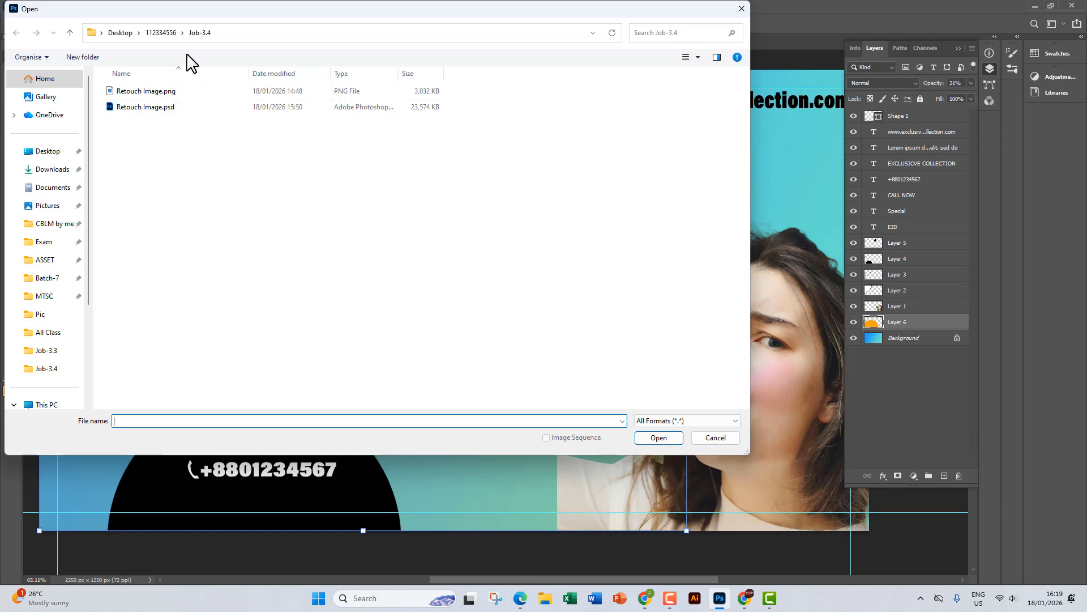
left_click(121, 32)
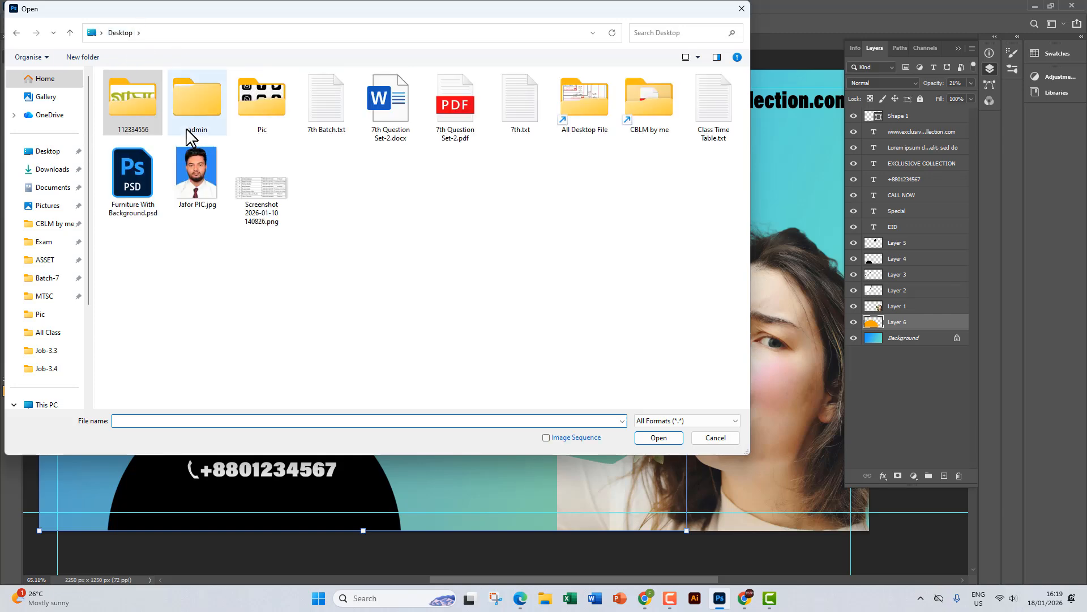
double_click(277, 115)
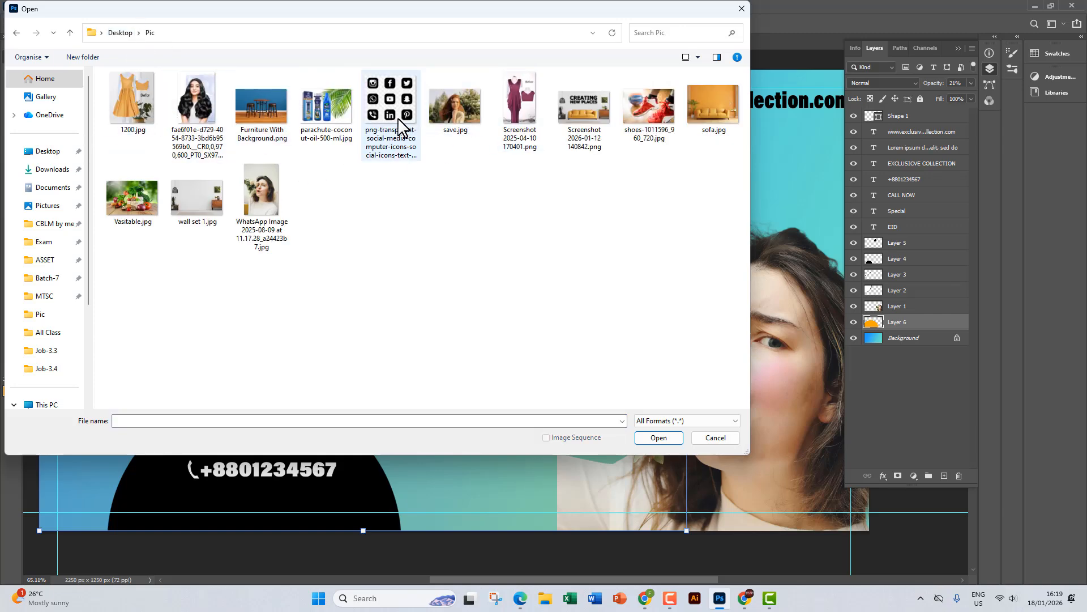
double_click(400, 156)
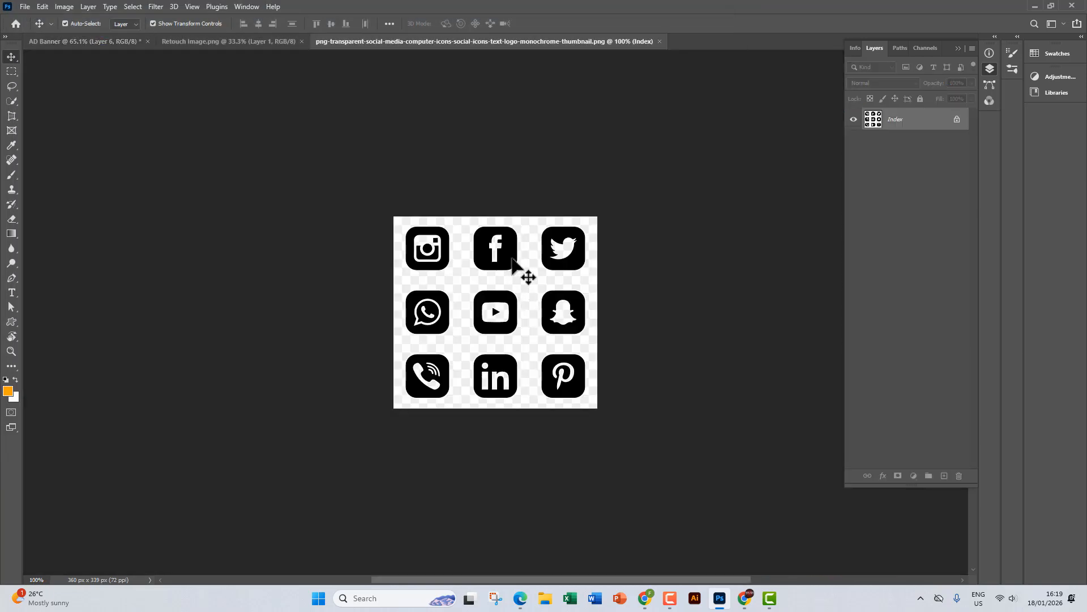
Try moving the icons within the indexed image, and close that document without saving
mouse_move(511, 254)
left_mouse_down()
mouse_move(505, 273)
mouse_move(508, 261)
left_mouse_up()
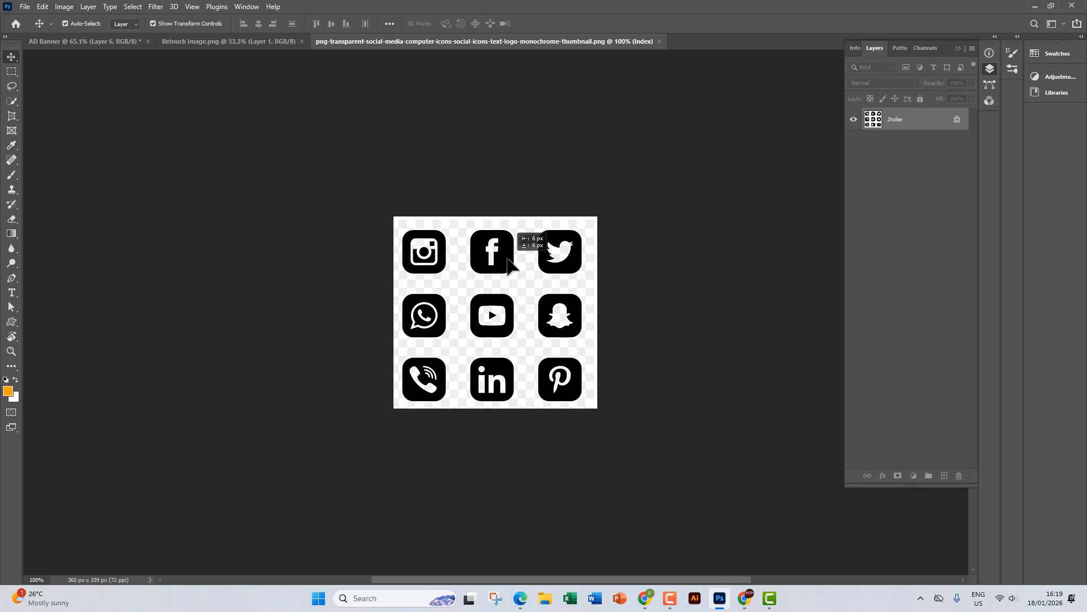
scroll(508, 259, "up", 5)
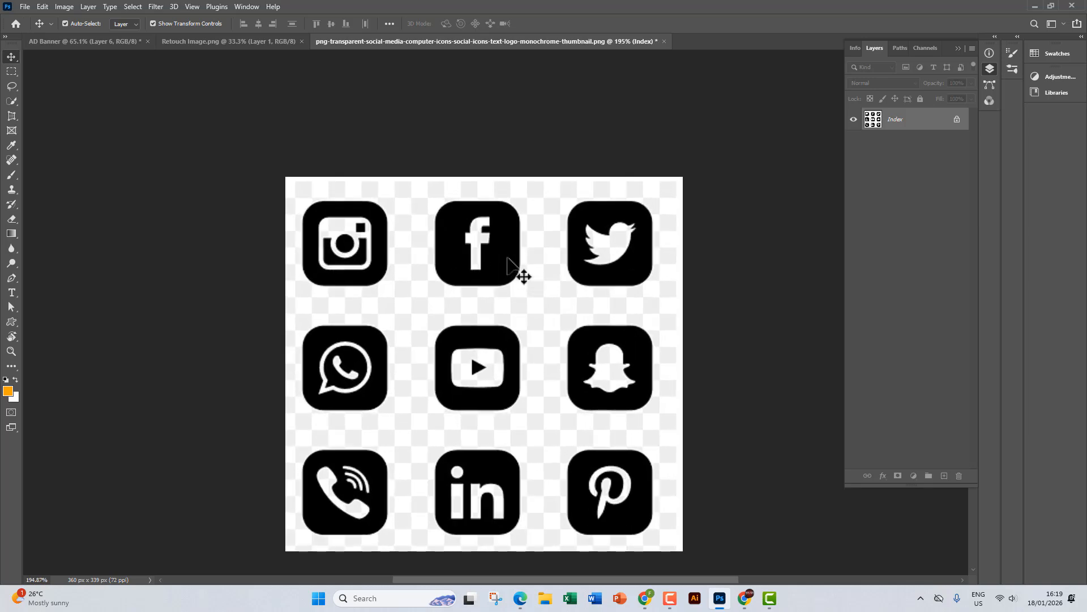
left_click_drag(489, 263, 479, 229)
scroll(491, 264, "up", 2)
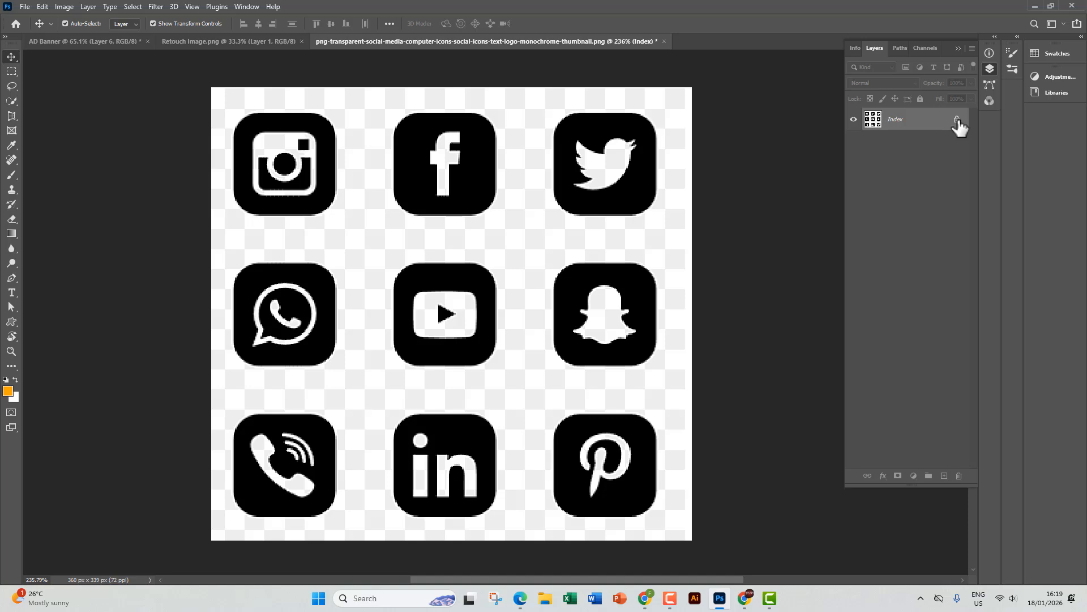
left_click(664, 42)
left_click(575, 483)
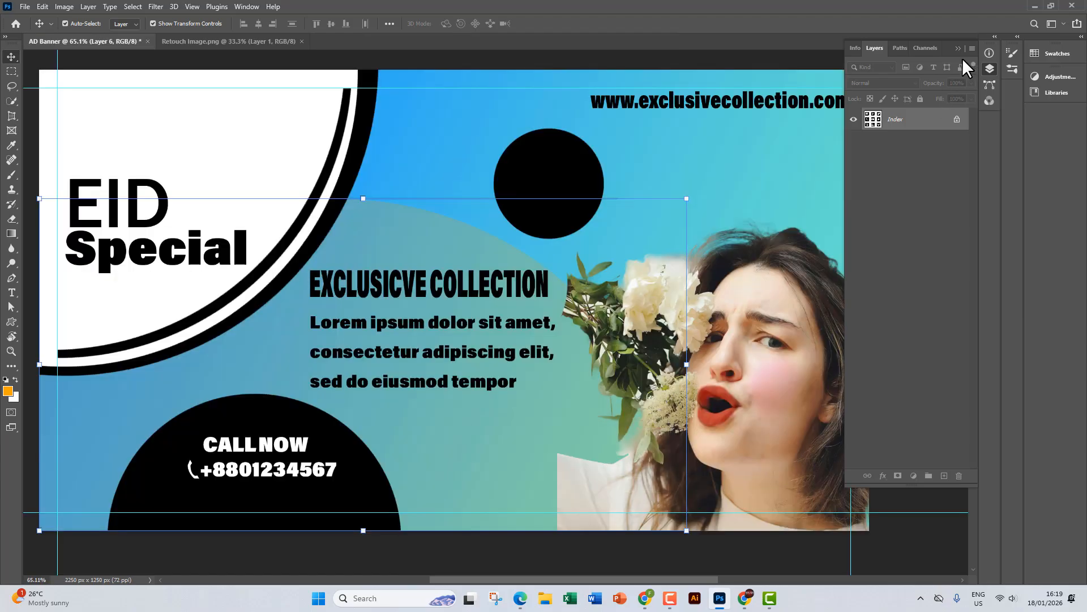
Return to the Chrome search results, open Freepik's social media png images page and dismiss its Google sign-in prompt
left_click(1034, 6)
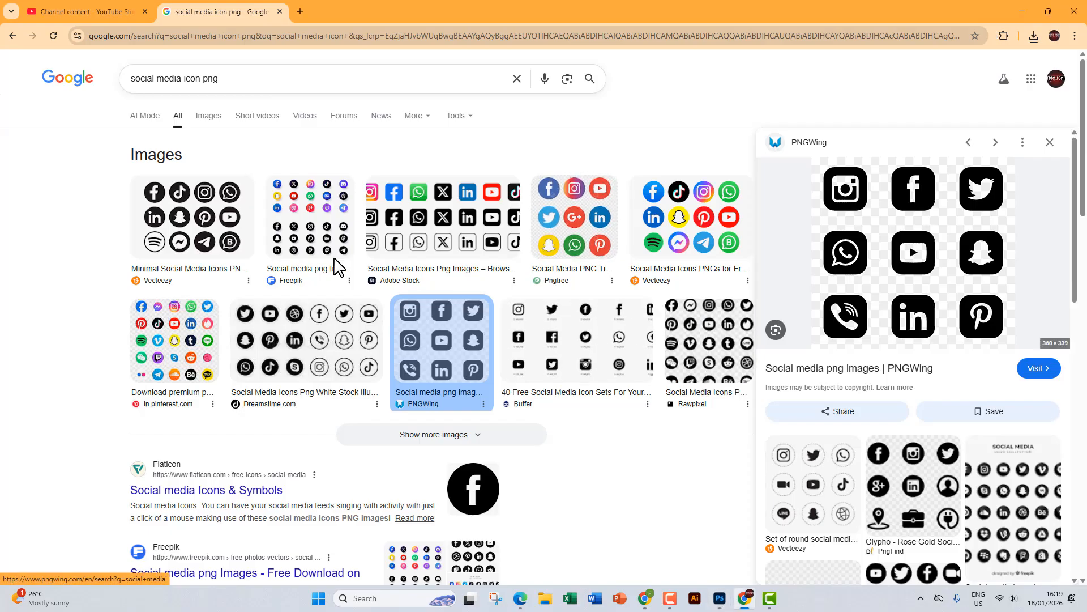
left_click(233, 77)
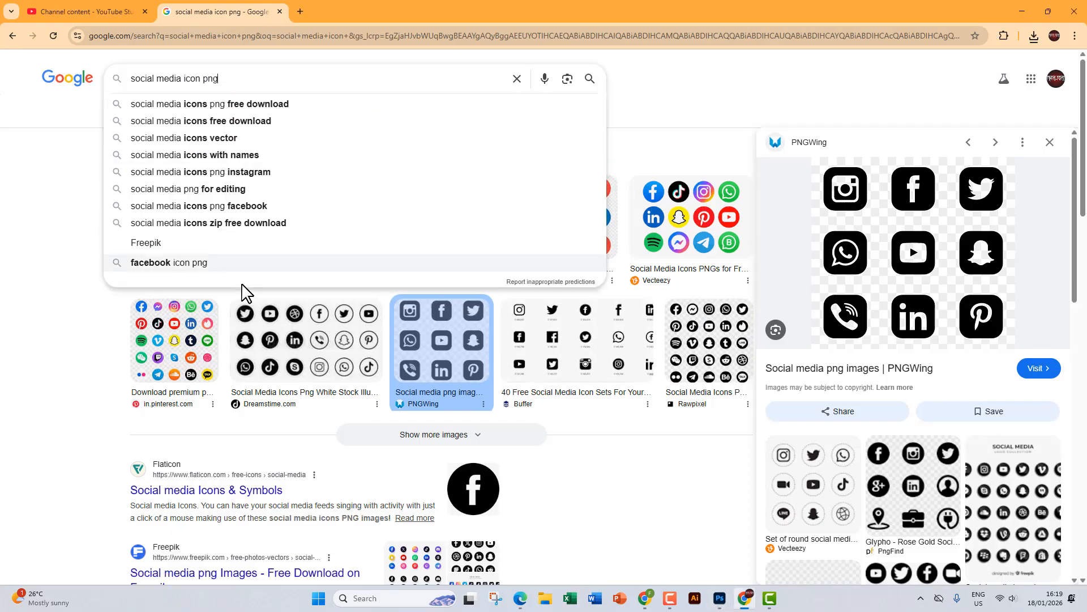
scroll(214, 390, "down", 3)
left_click(192, 350)
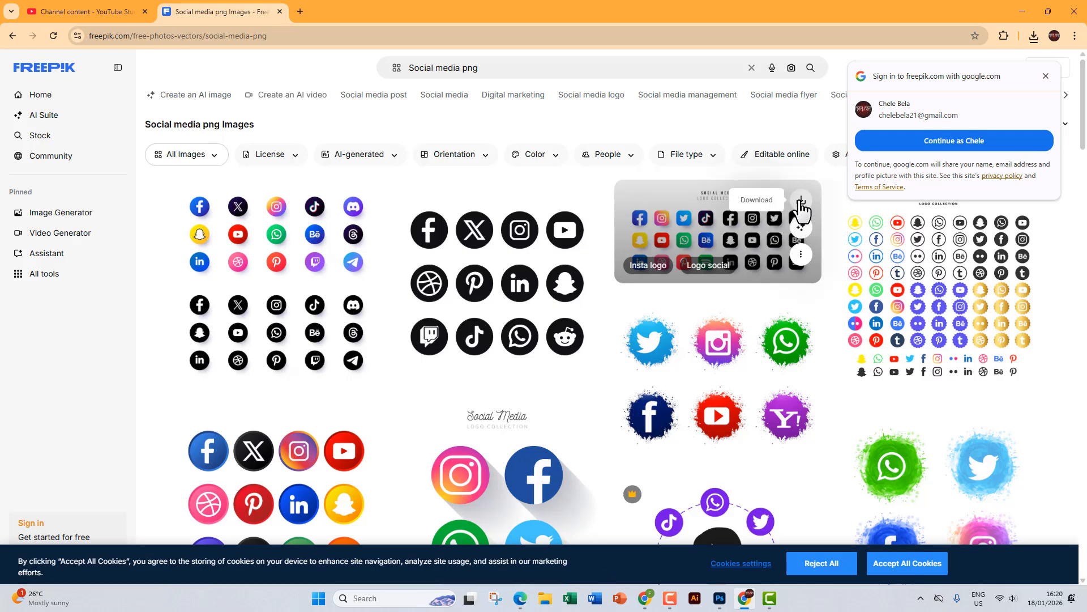
scroll(704, 272, "down", 5)
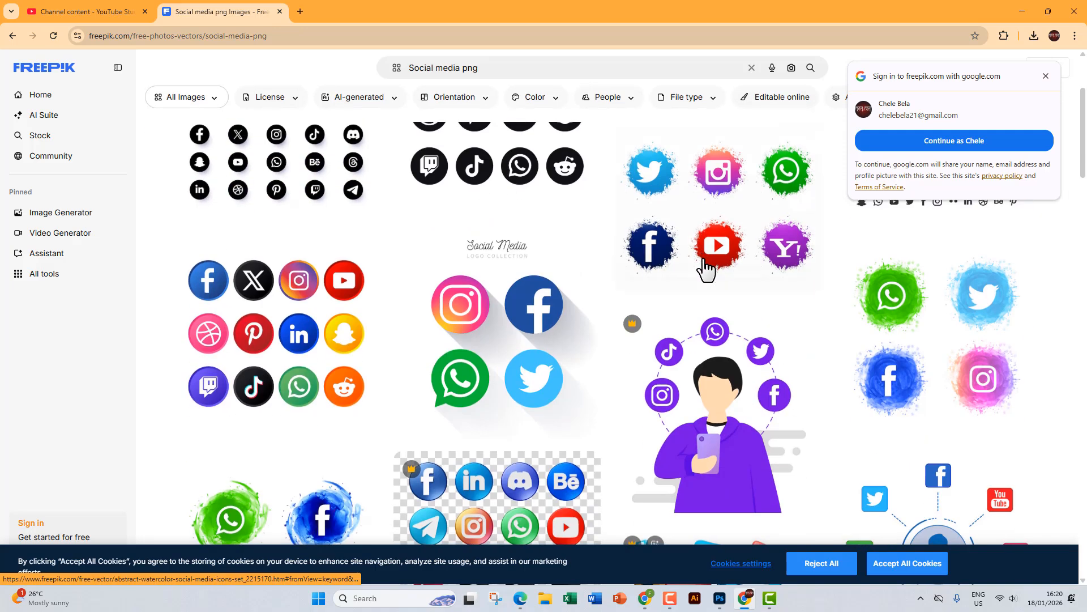
left_click(1046, 77)
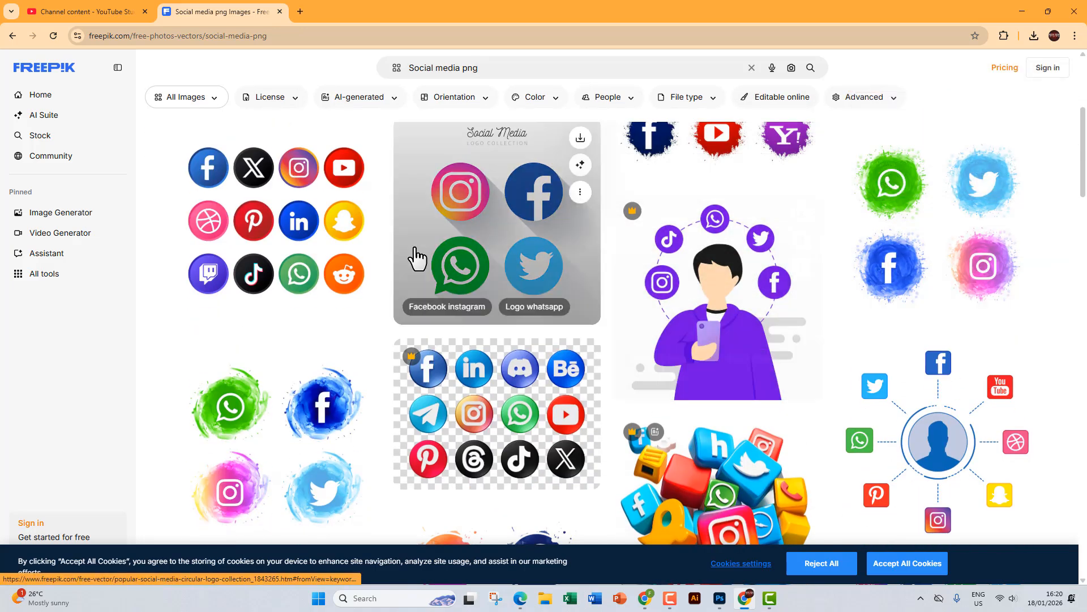
Download the social media logo collection with coloured and black icons from Freepik, and extract social-media-logo-collection.zip in the Downloads folder
scroll(417, 258, "down", 10)
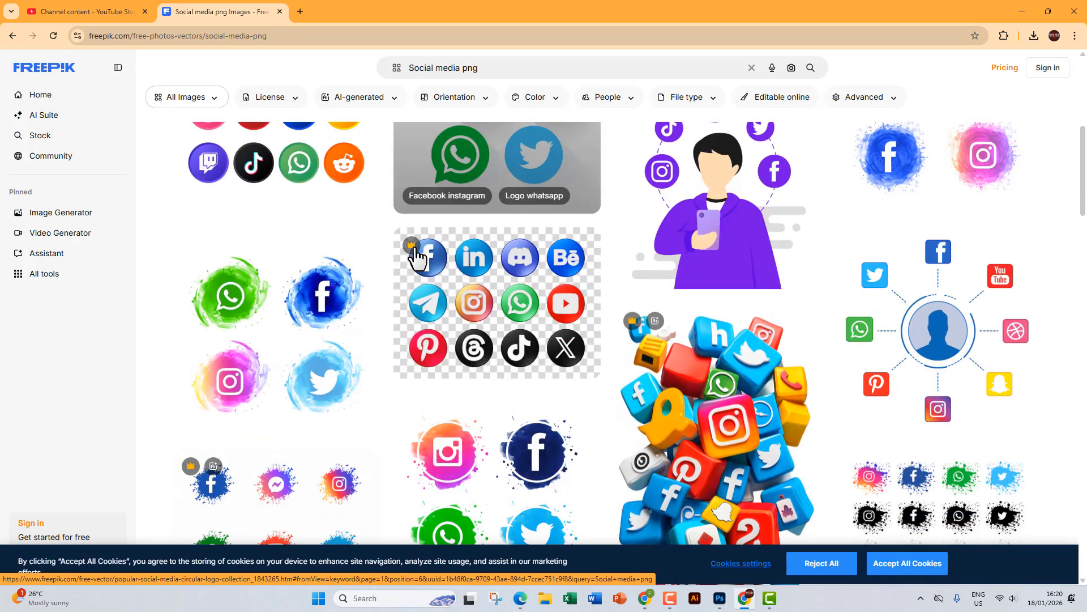
scroll(418, 257, "down", 5)
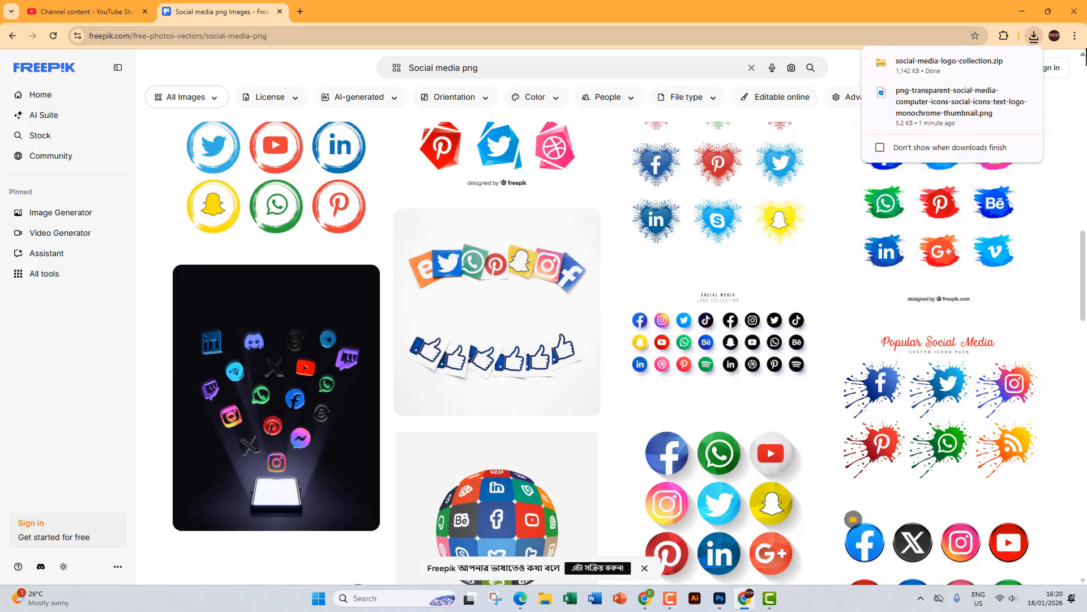
left_click(891, 111)
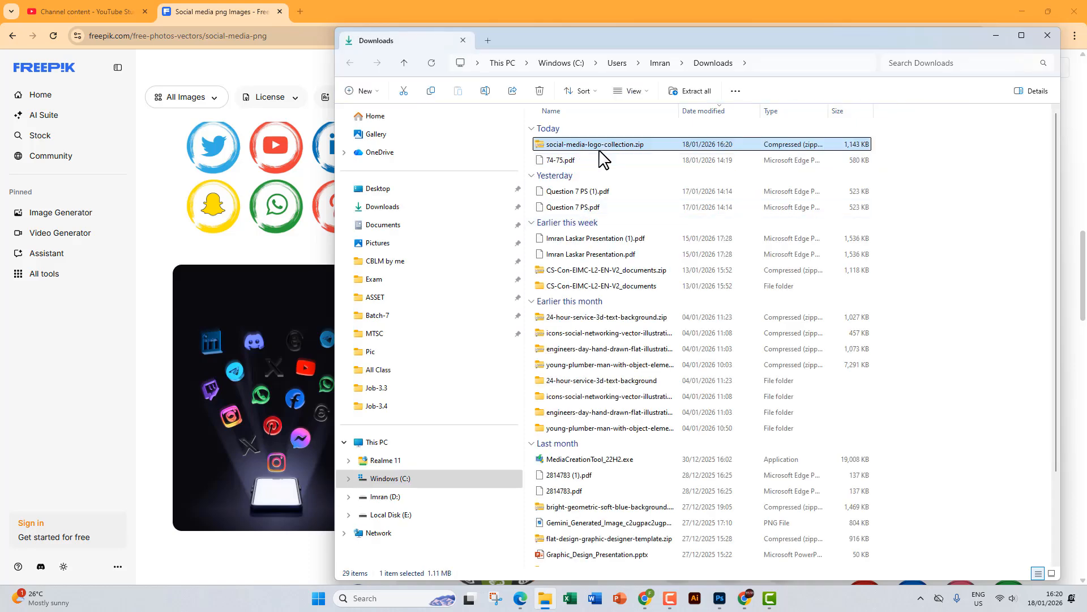
right_click(623, 145)
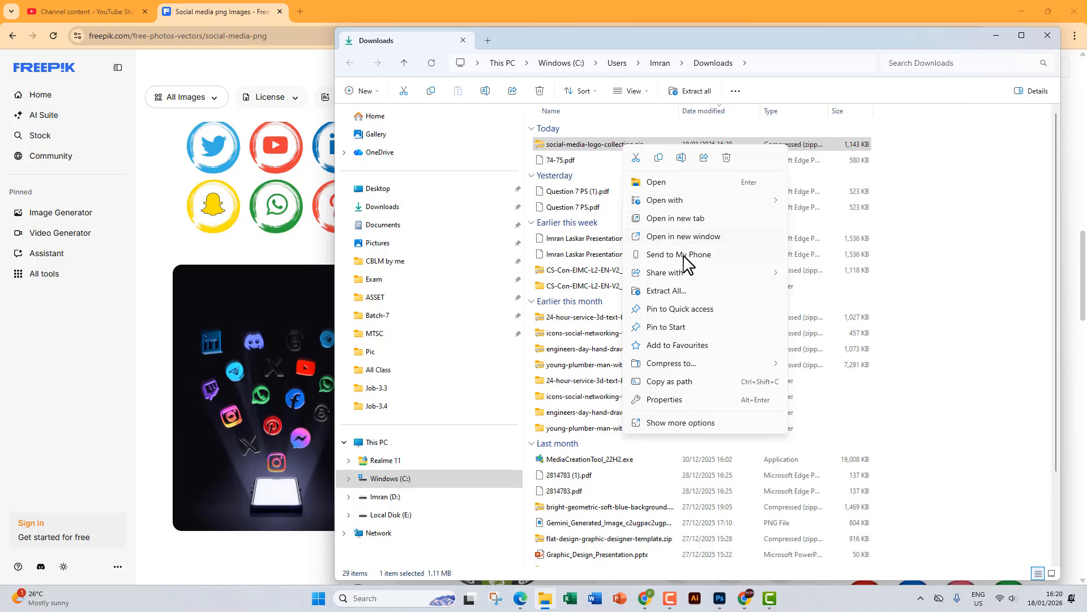
left_click(680, 290)
left_click(649, 407)
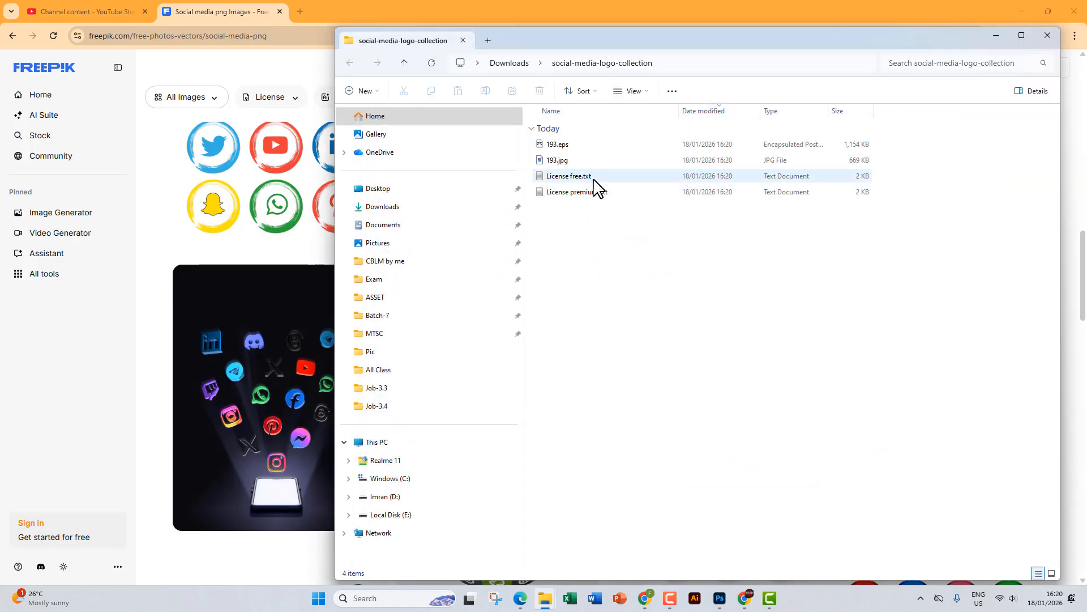
Check 193.jpg in the extracted social-media-logo-collection folder and copy that folder's path
left_click(579, 162)
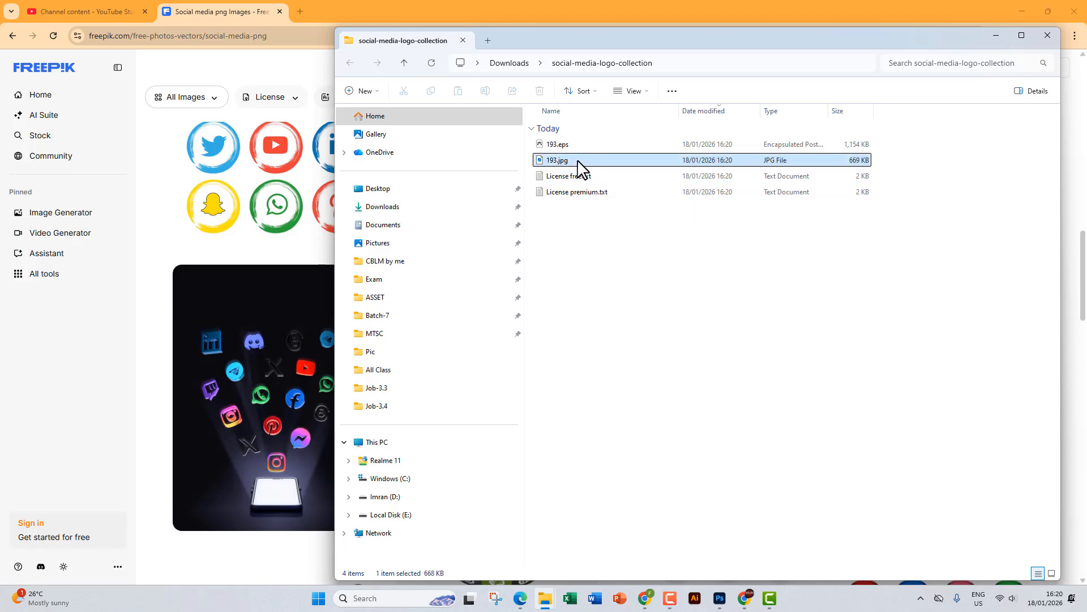
right_click(579, 163)
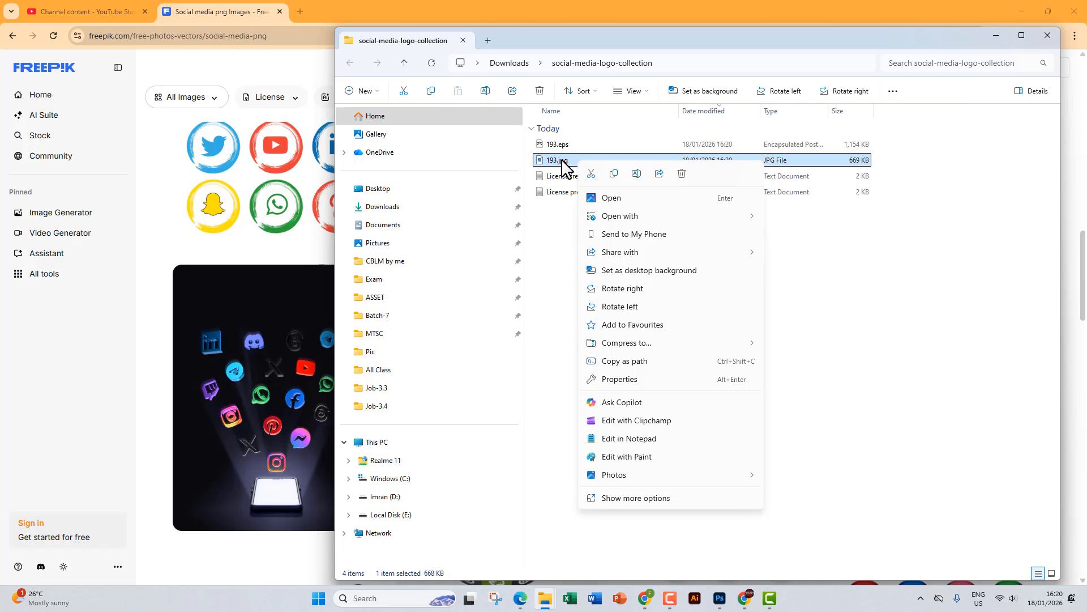
left_click(573, 165)
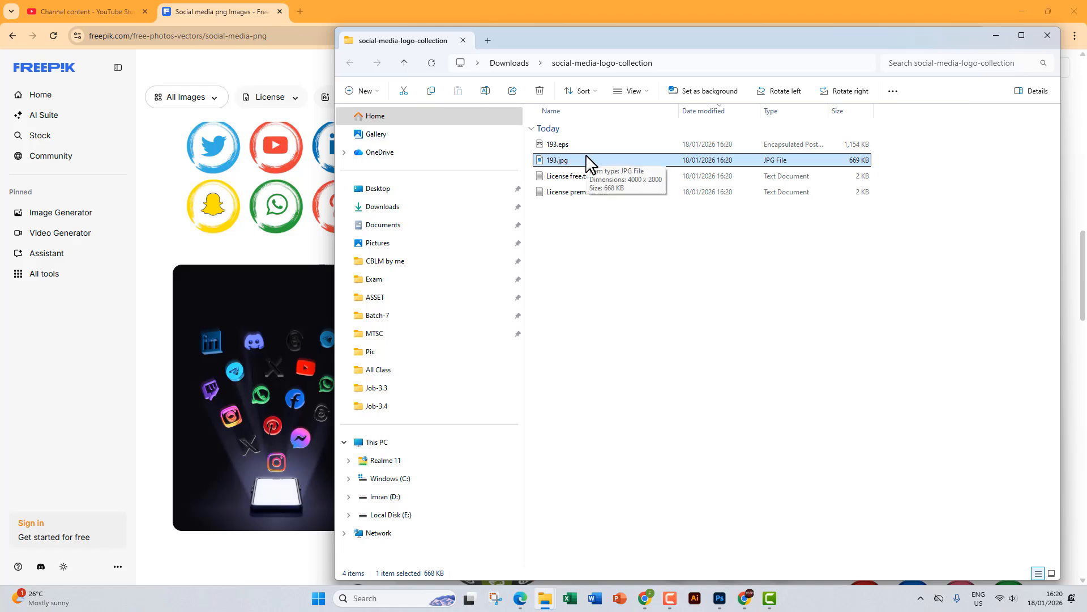
left_click(690, 65)
key("ctrl+c")
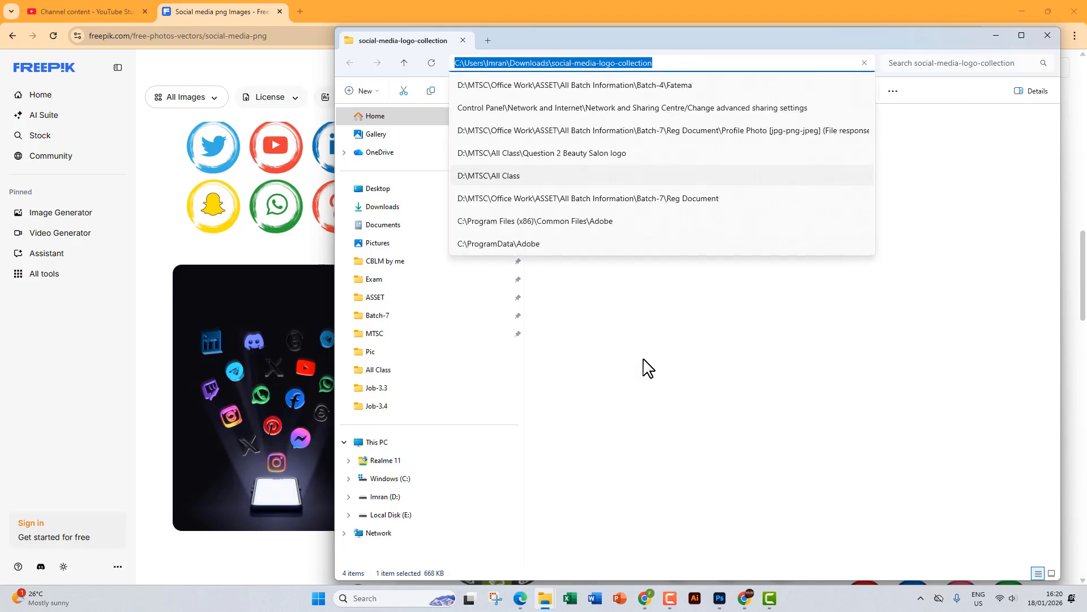
Switch to Photoshop and open 193.jpg from the social-media-logo-collection folder using the copied path
left_click(723, 596)
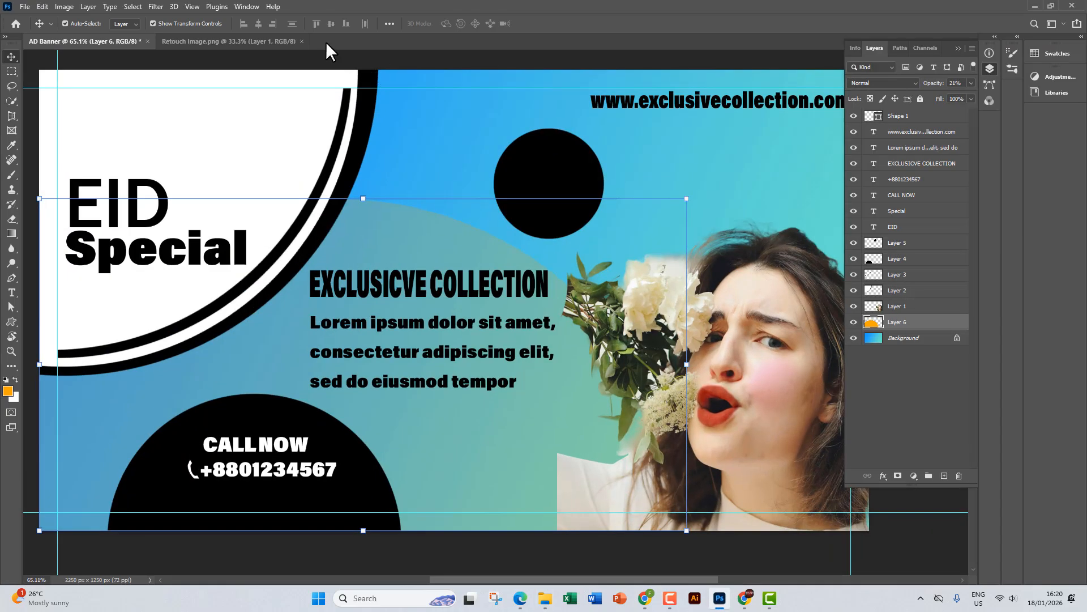
key("ctrl")
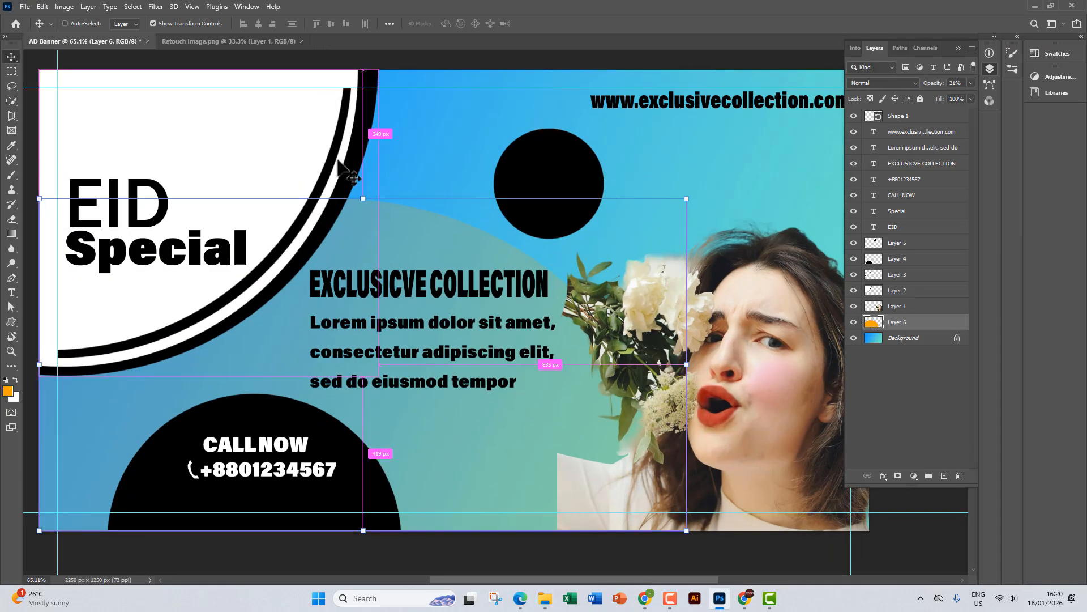
key("ctrl+o")
left_click(214, 35)
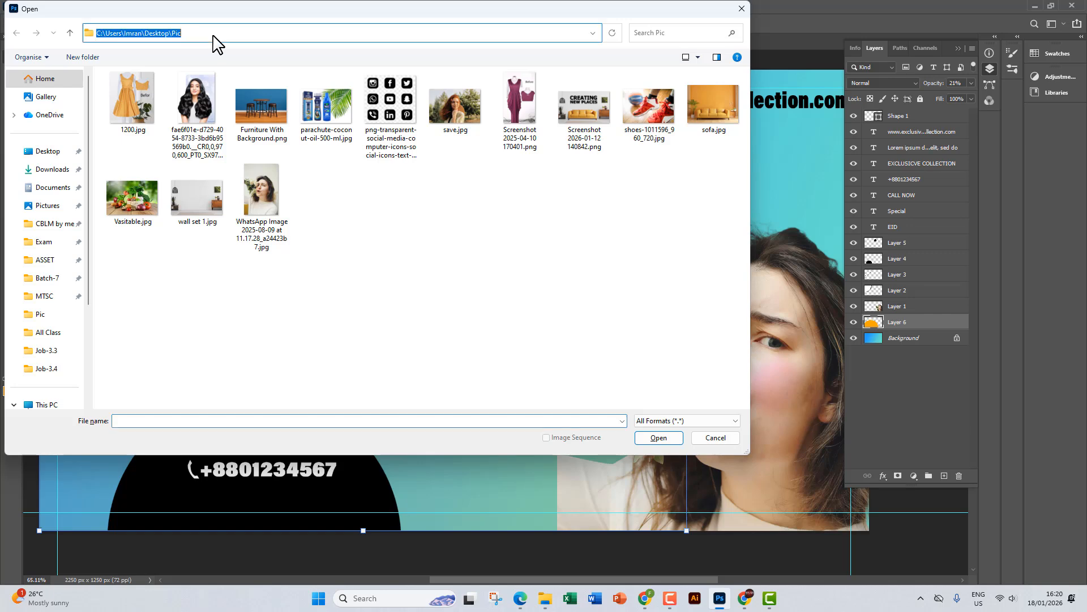
key("ctrl+v")
key("Return")
left_click(126, 124)
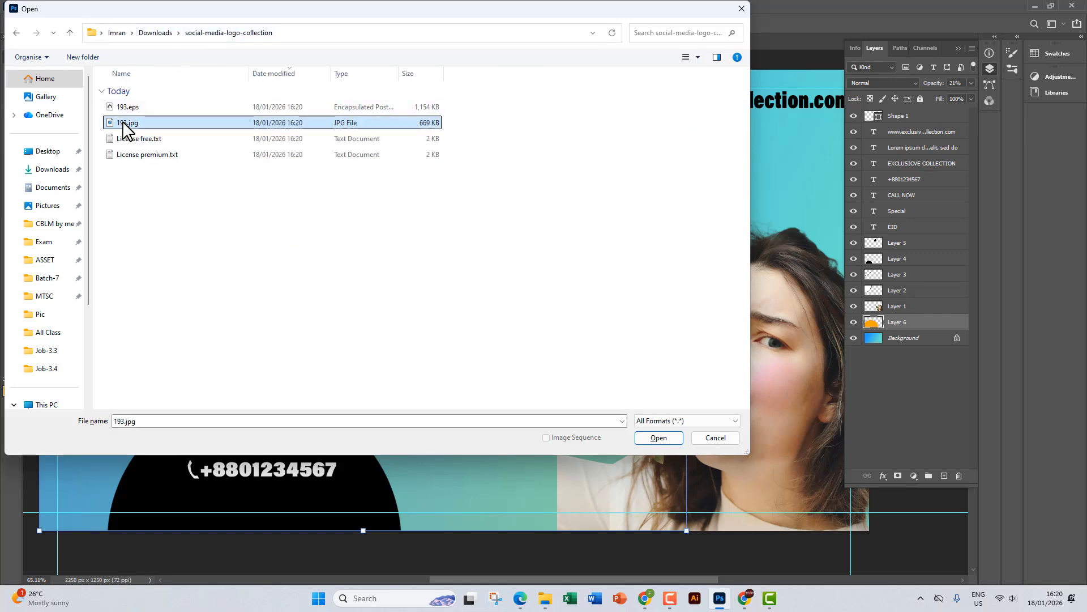
left_click(664, 440)
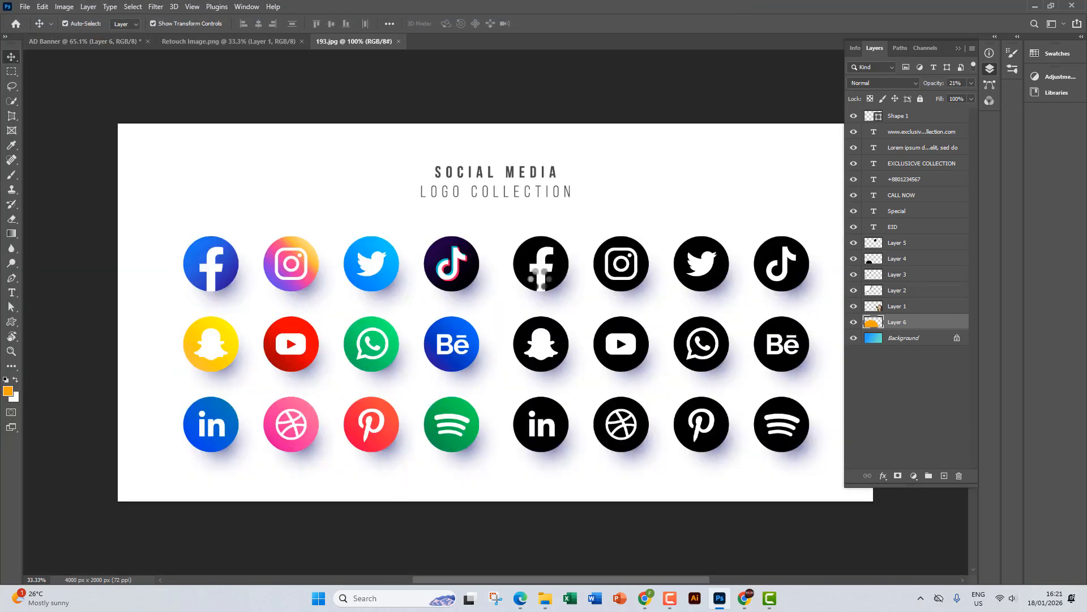
Select the black Facebook icon in 193.jpg with the Quick Selection tool
scroll(585, 288, "up", 3)
left_click_drag(588, 287, 403, 254)
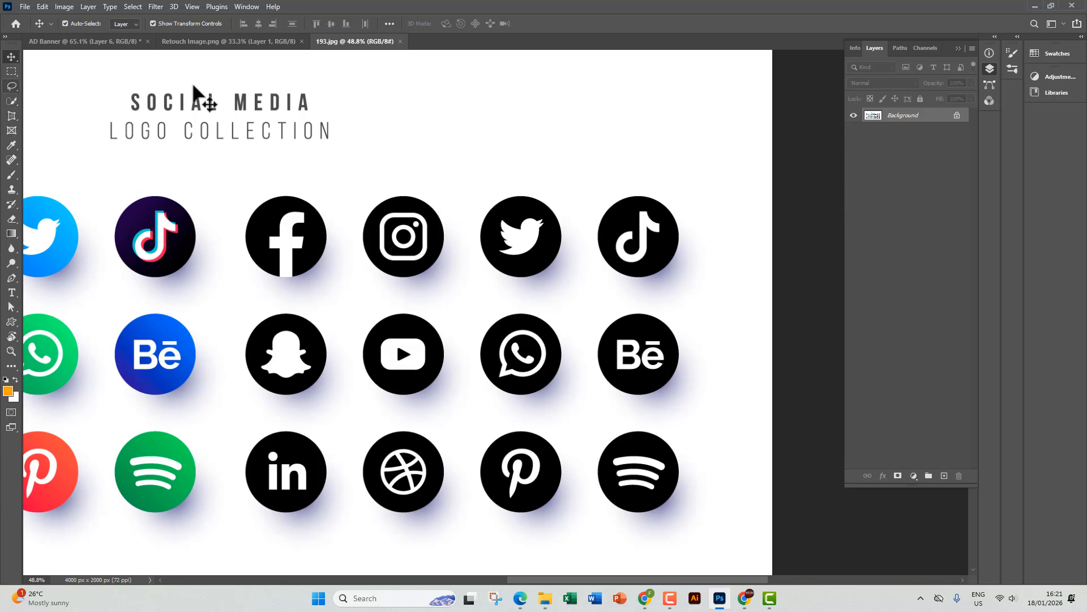
left_click(12, 86)
left_click(12, 72)
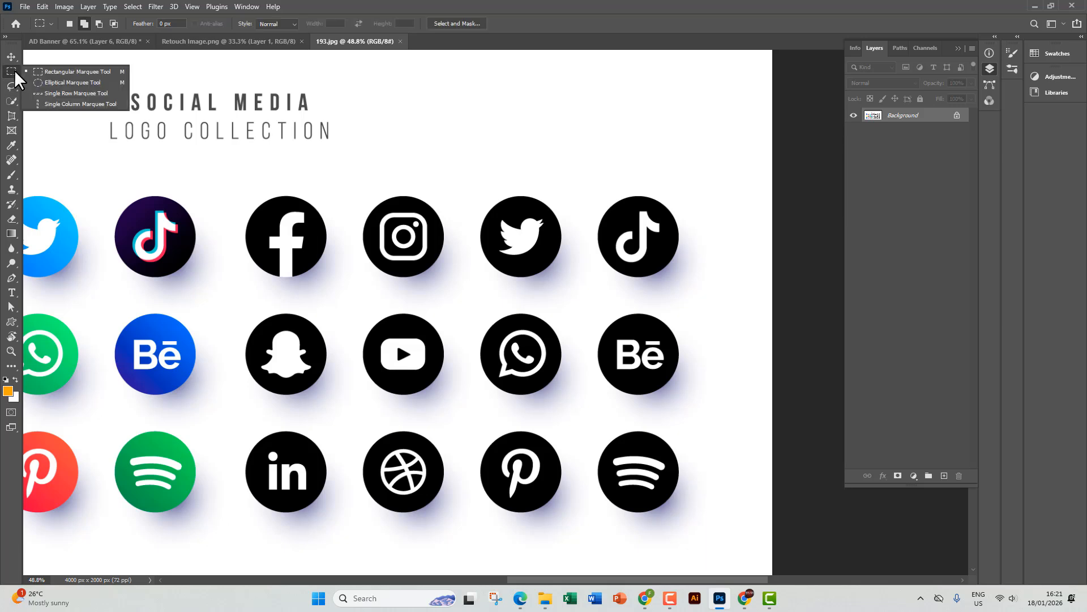
left_click(11, 100)
left_click(74, 112)
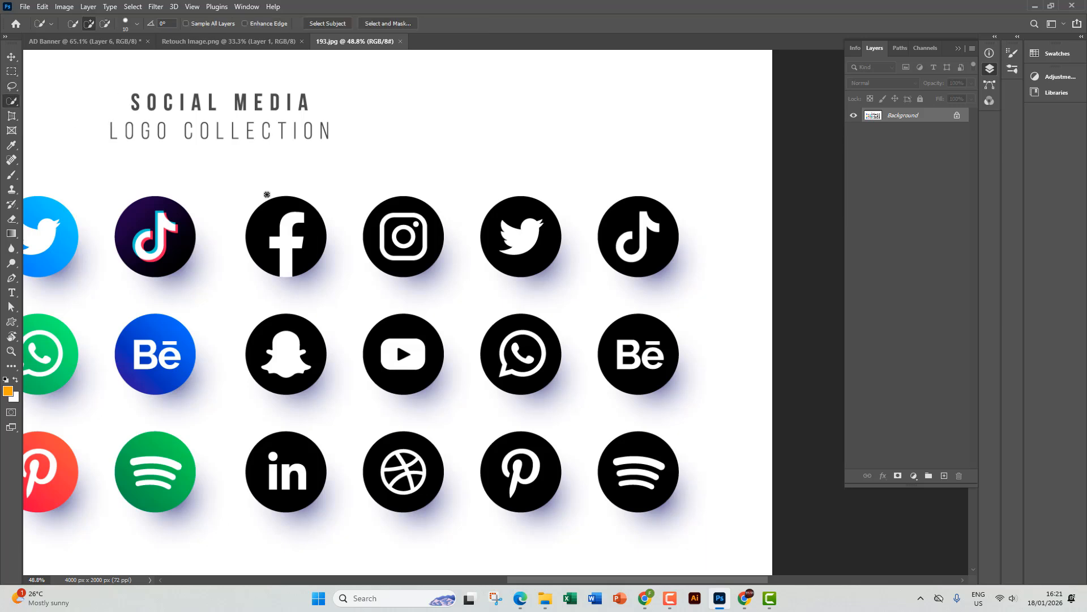
scroll(290, 225, "up", 3)
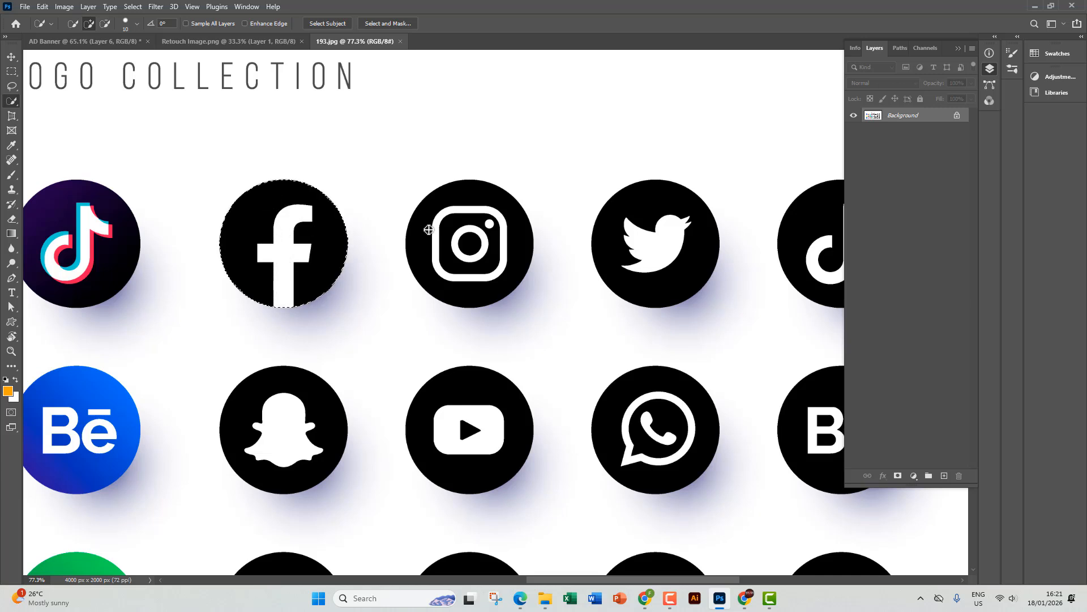
Enlarge the Quick Selection brush to 250 and add the black Instagram, Twitter and WhatsApp icons to the selection
key("bracketright")
key("bracketright")
key("bracketright")
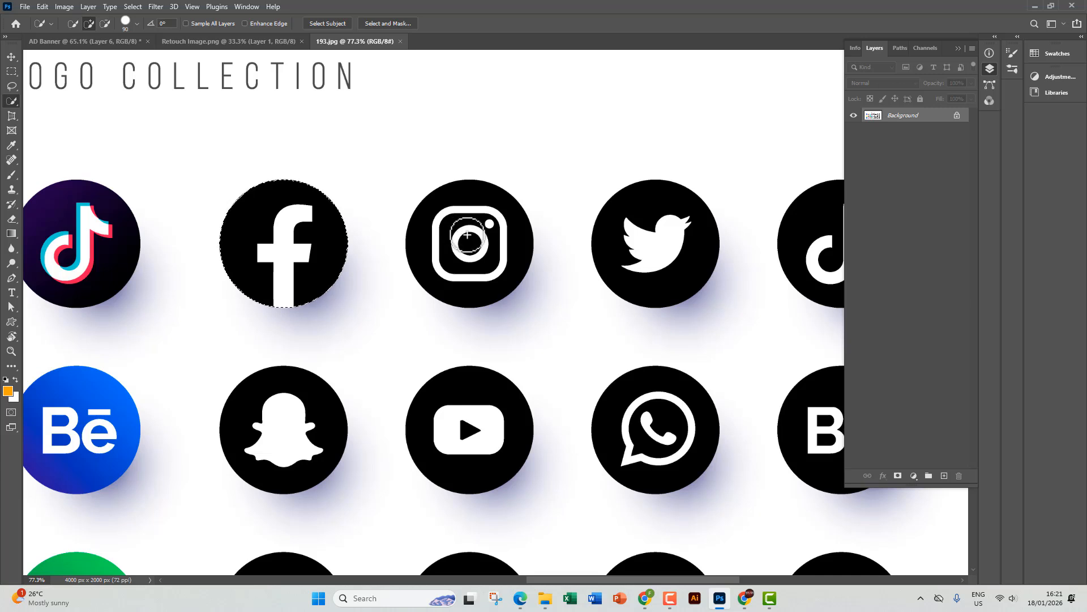
key("bracketright")
key("bracketright")
key("bracketright")
key("bracketright")
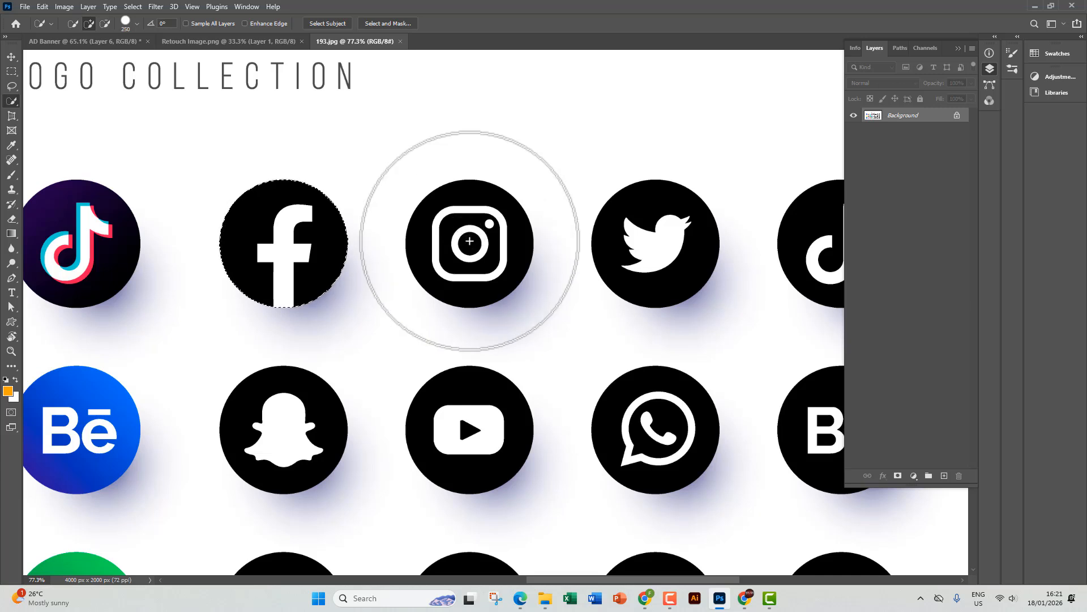
left_click(470, 242)
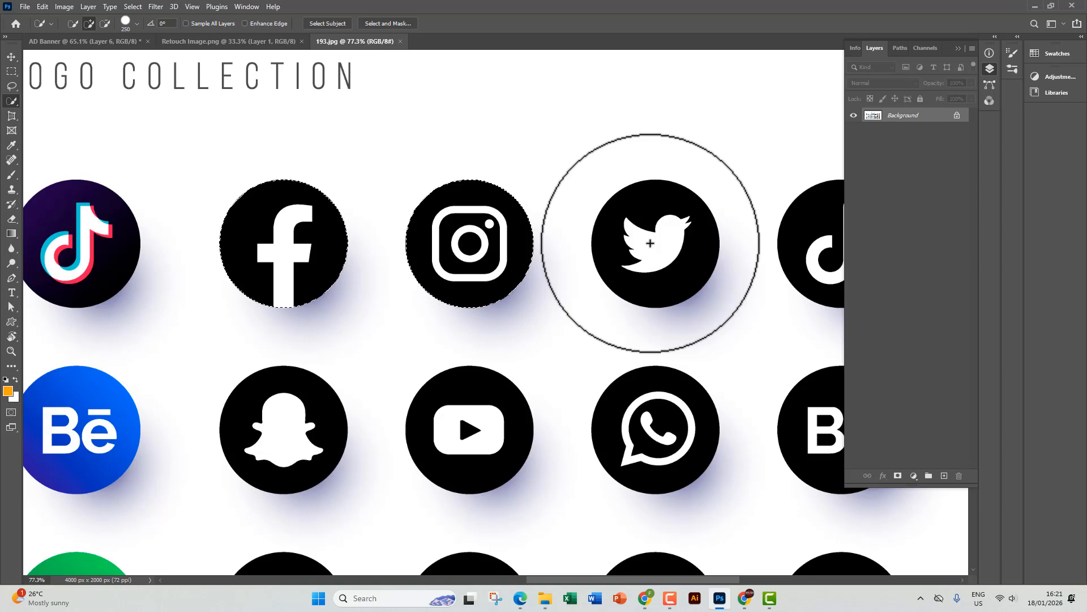
left_click(650, 243)
left_click(655, 420)
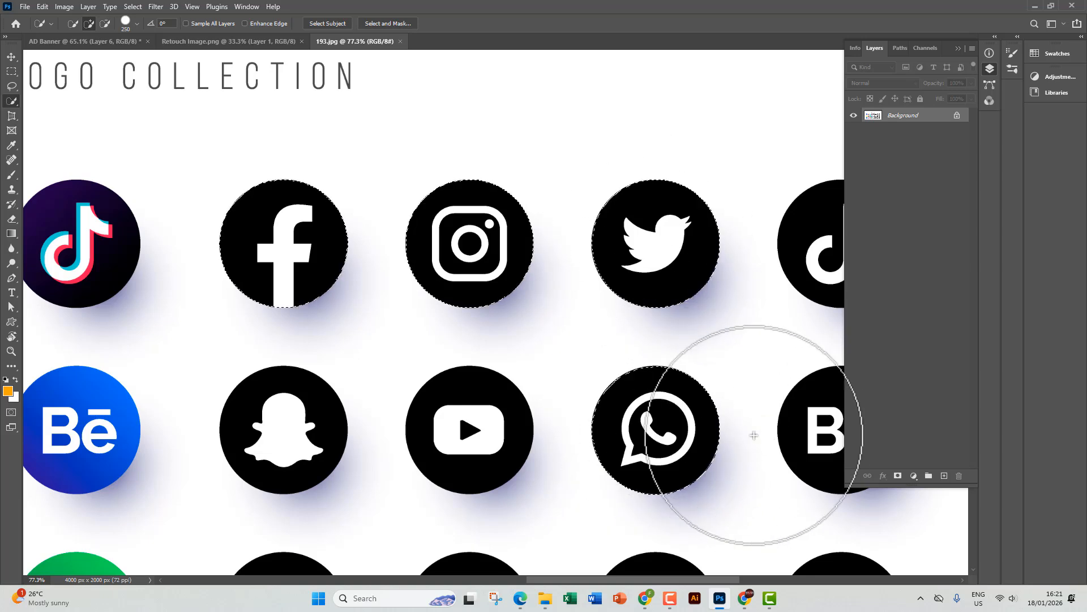
Copy the four selected black icons into the AD Banner document with the Move tool and shift them down over the text
scroll(583, 400, "down", 4)
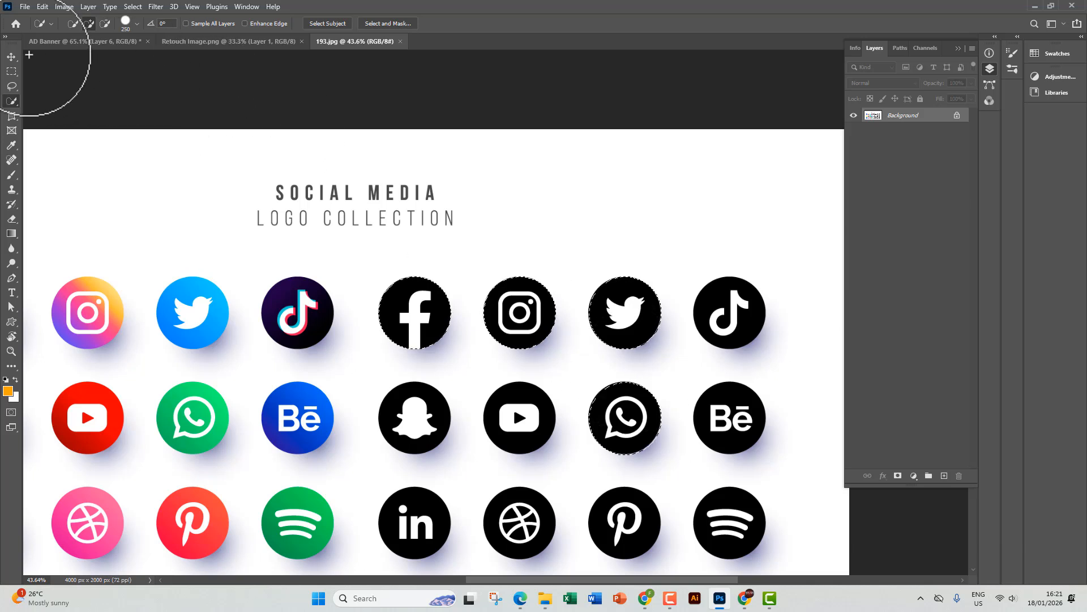
left_click(12, 57)
left_click_drag(407, 262, 282, 51)
left_click_drag(101, 41, 428, 229)
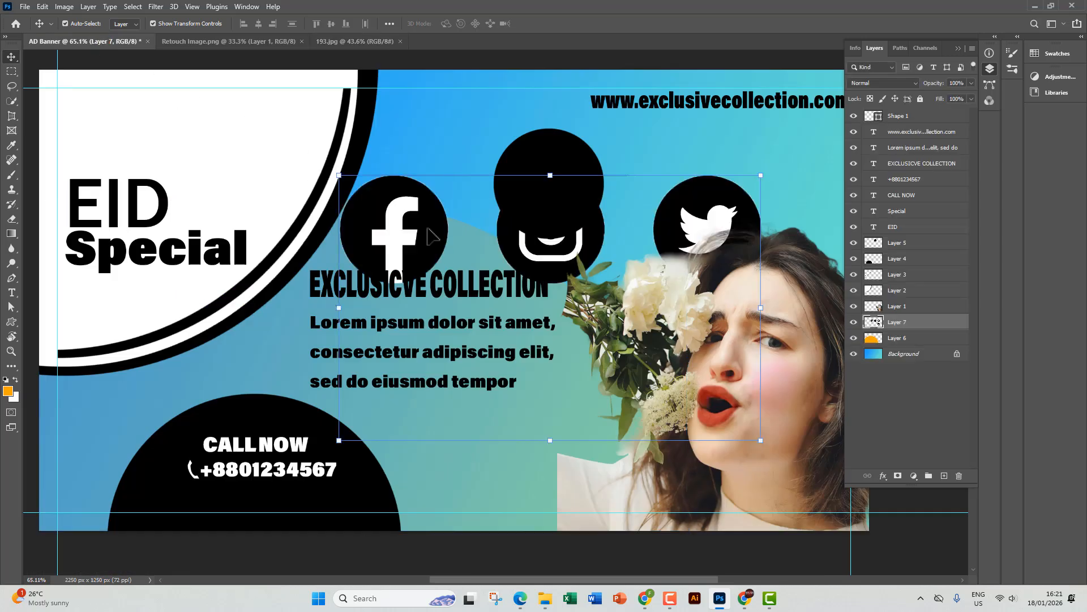
left_click_drag(701, 199, 529, 277)
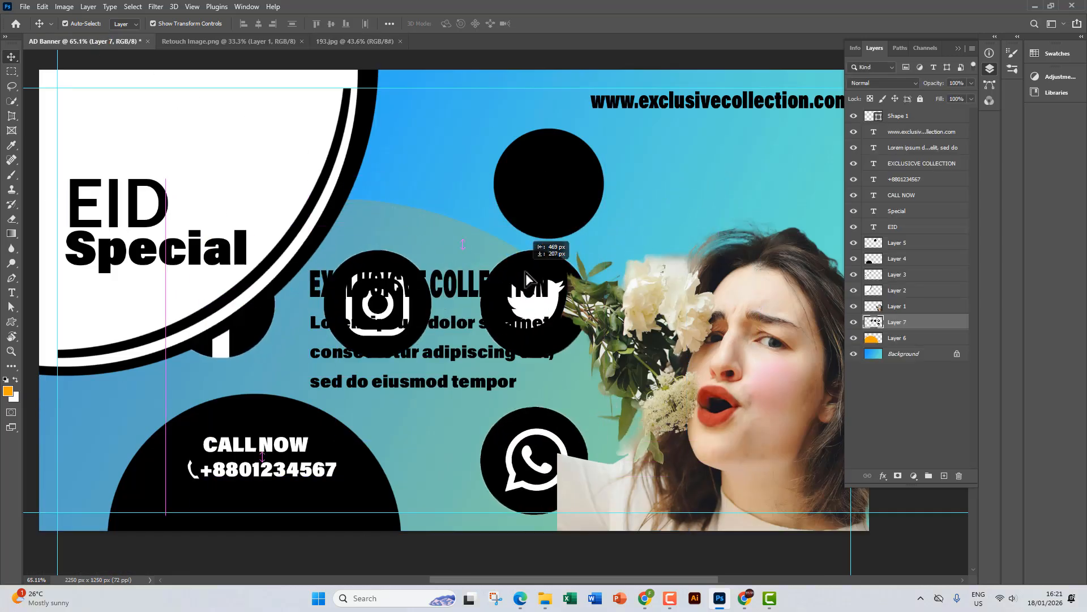
Bring the icon layer to the top of the banner's layer stack and move the icons above the EXCLUSICVE COLLECTION heading
left_click(349, 41)
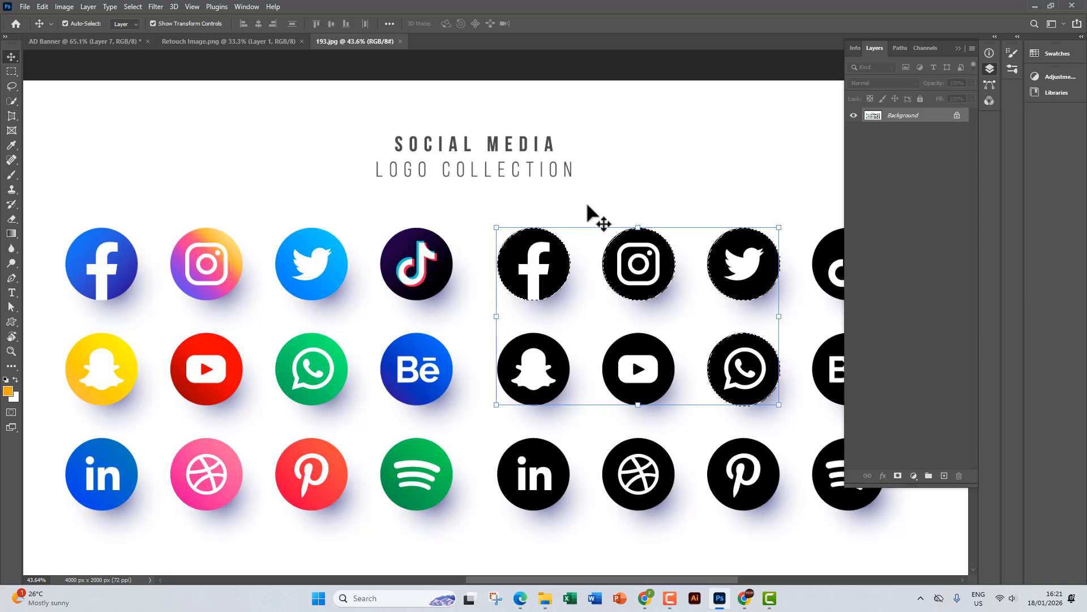
left_click(110, 43)
left_click_drag(923, 330, 909, 114)
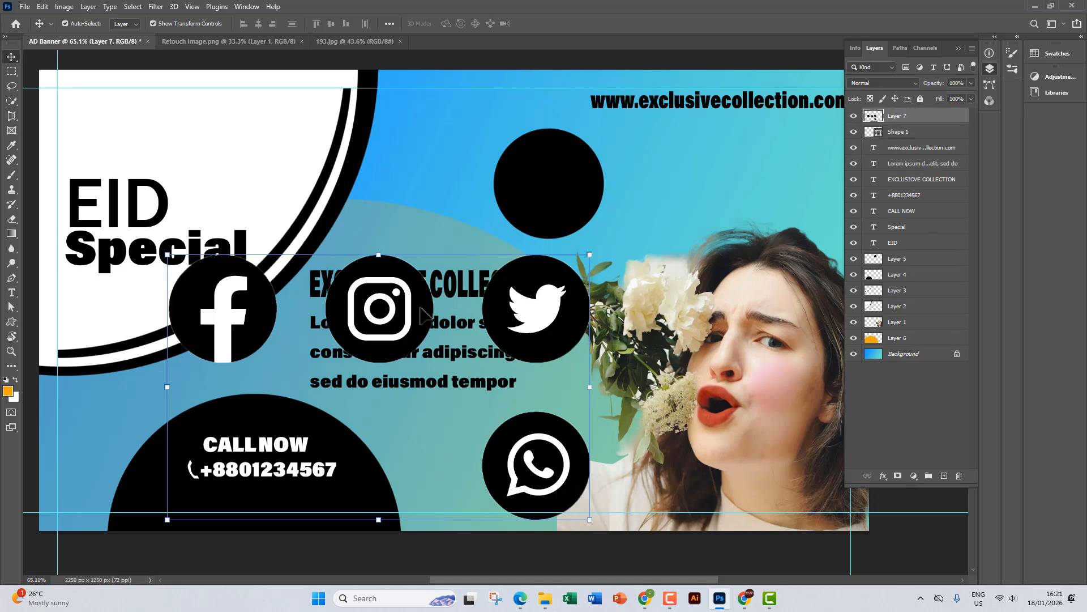
left_click_drag(424, 313, 464, 195)
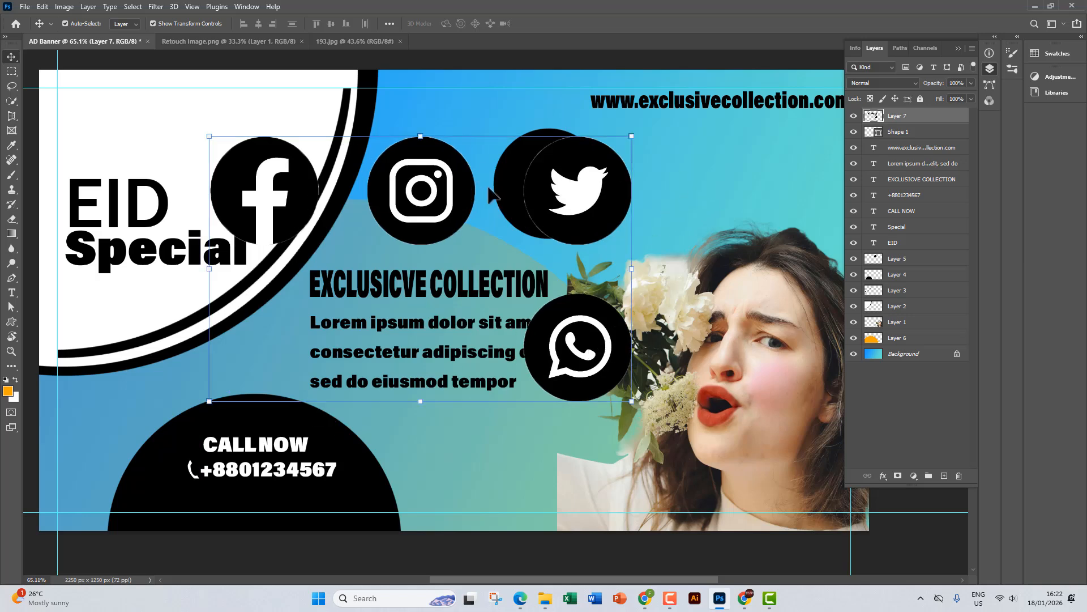
Lasso the WhatsApp icon, move it in line beside the Twitter icon, and clear the selection
left_click(11, 86)
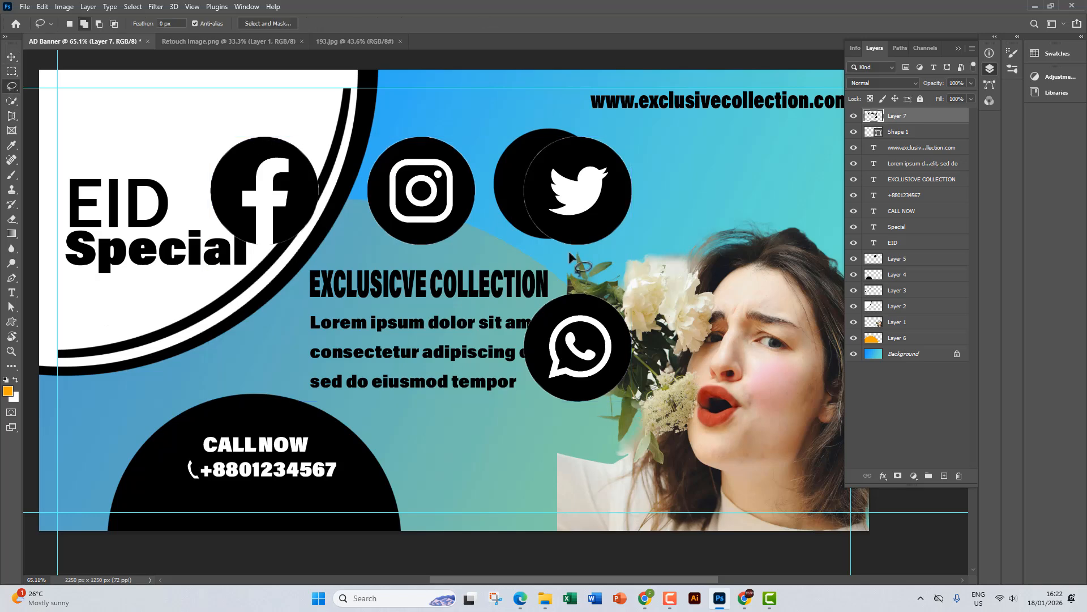
mouse_move(521, 299)
left_mouse_down()
mouse_move(554, 426)
mouse_move(697, 358)
mouse_move(589, 272)
mouse_move(541, 287)
left_mouse_up()
left_click(12, 57)
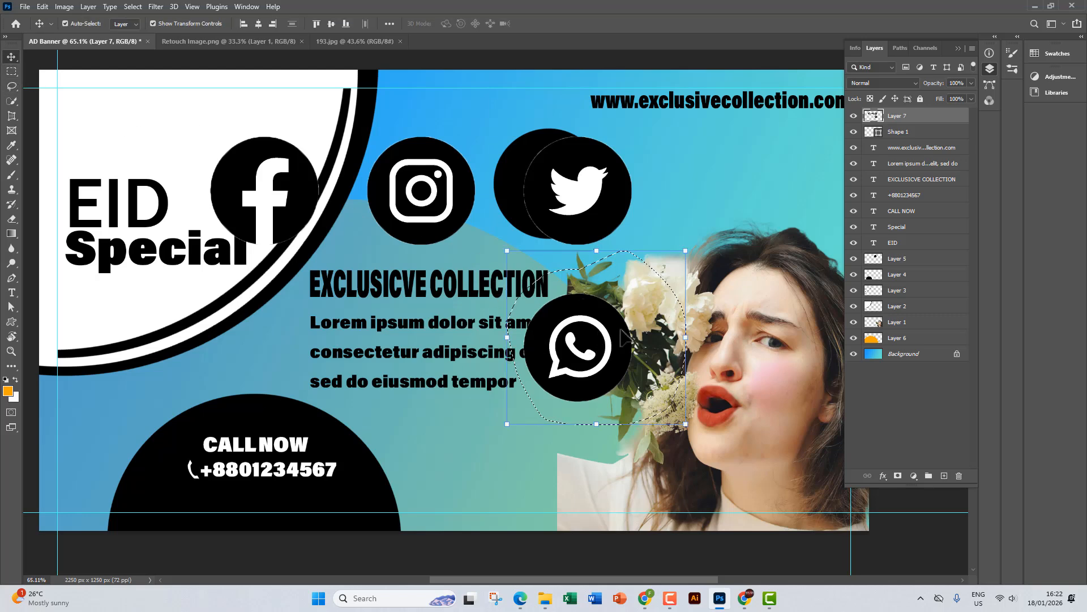
left_click_drag(637, 319, 764, 176)
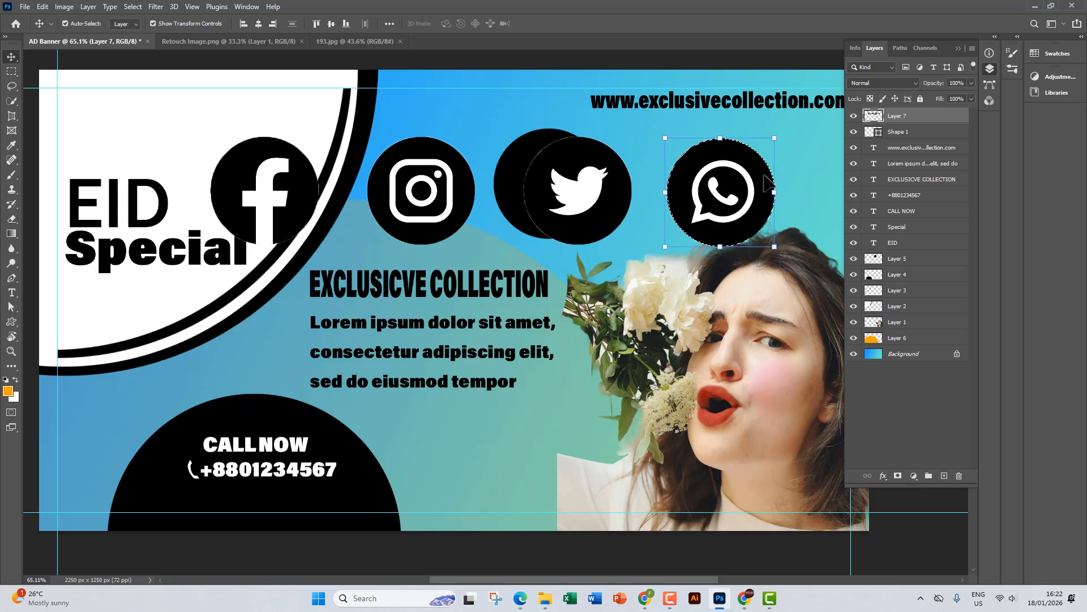
key("ctrl+d")
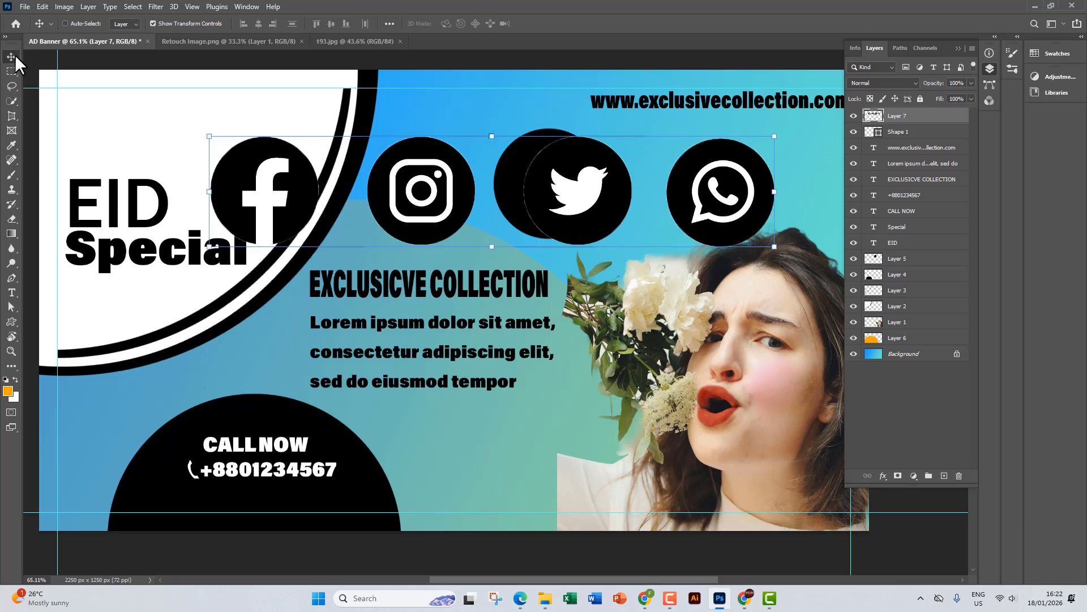
Scale the row of icons to about 27.25% and place it below the Lorem ipsum text, beside the CALL NOW semicircle
left_click(65, 23)
left_click_drag(279, 160, 235, 285)
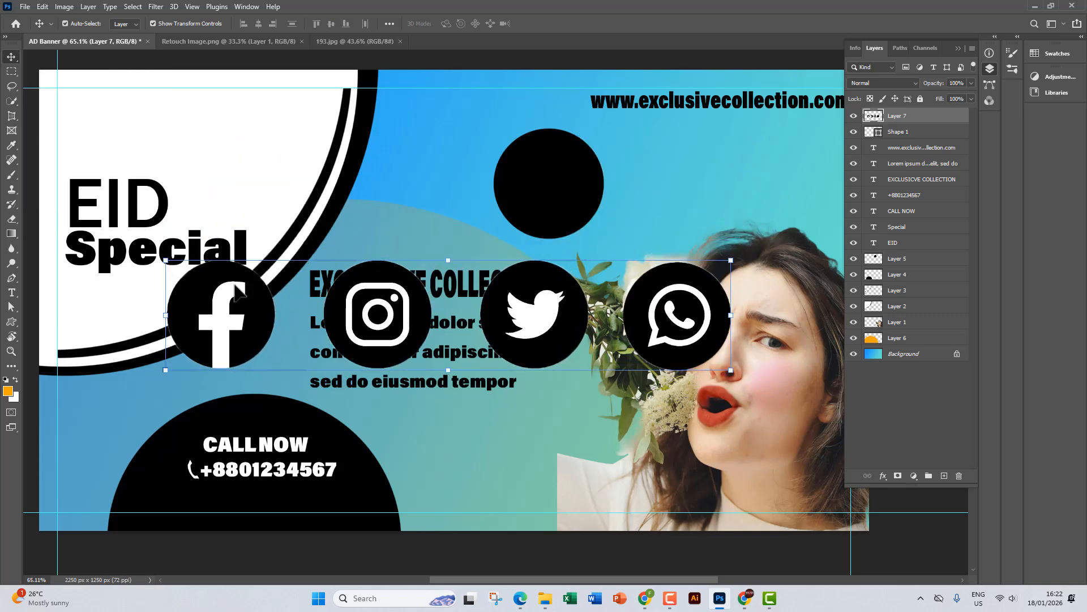
left_click_drag(161, 264, 572, 344)
left_click_drag(646, 367, 435, 434)
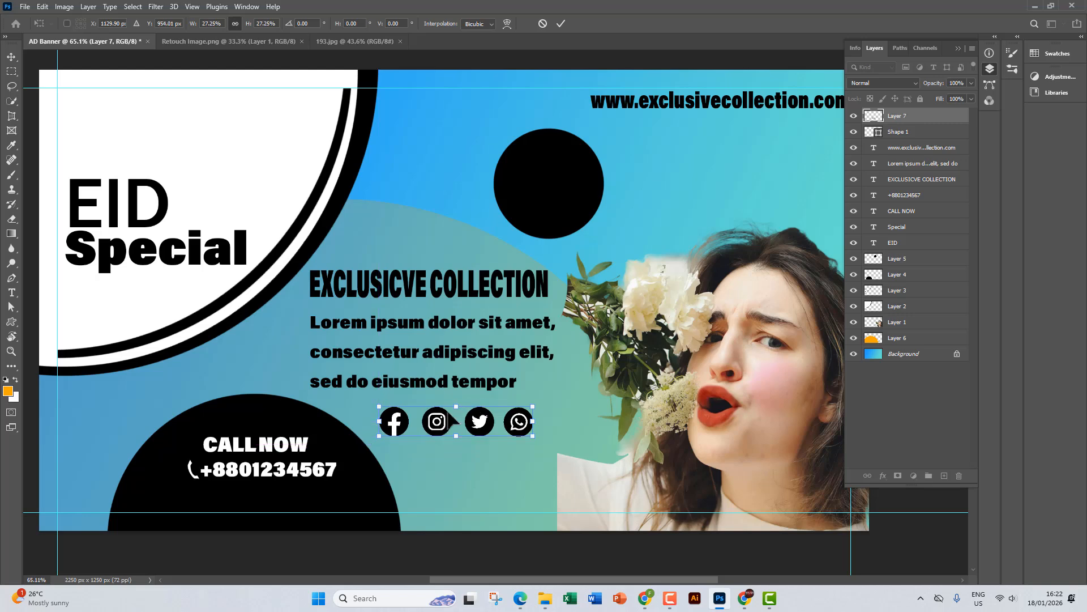
key("Return")
left_click(564, 543)
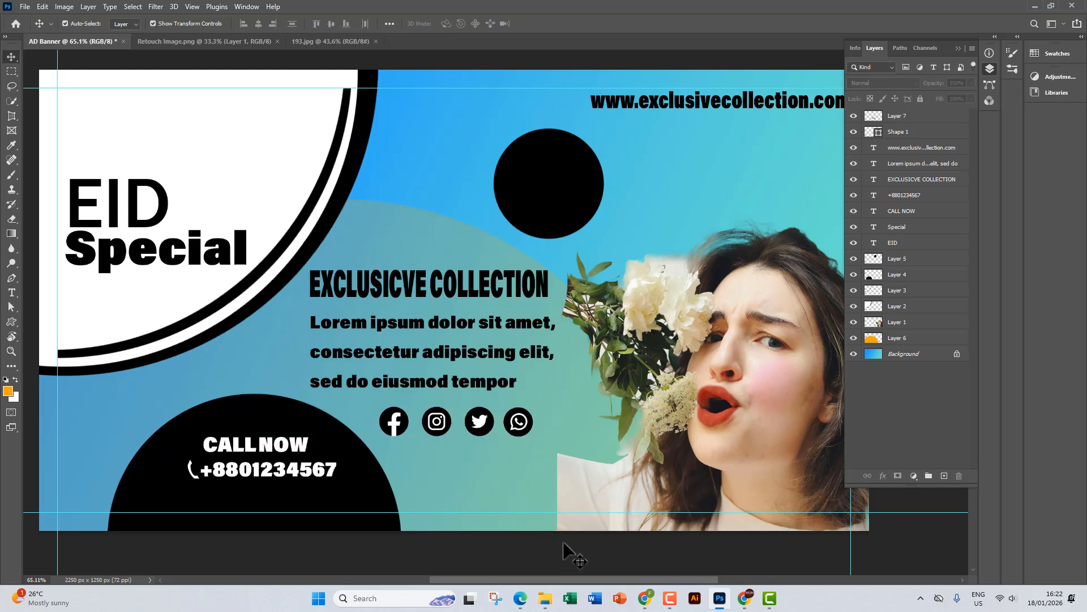